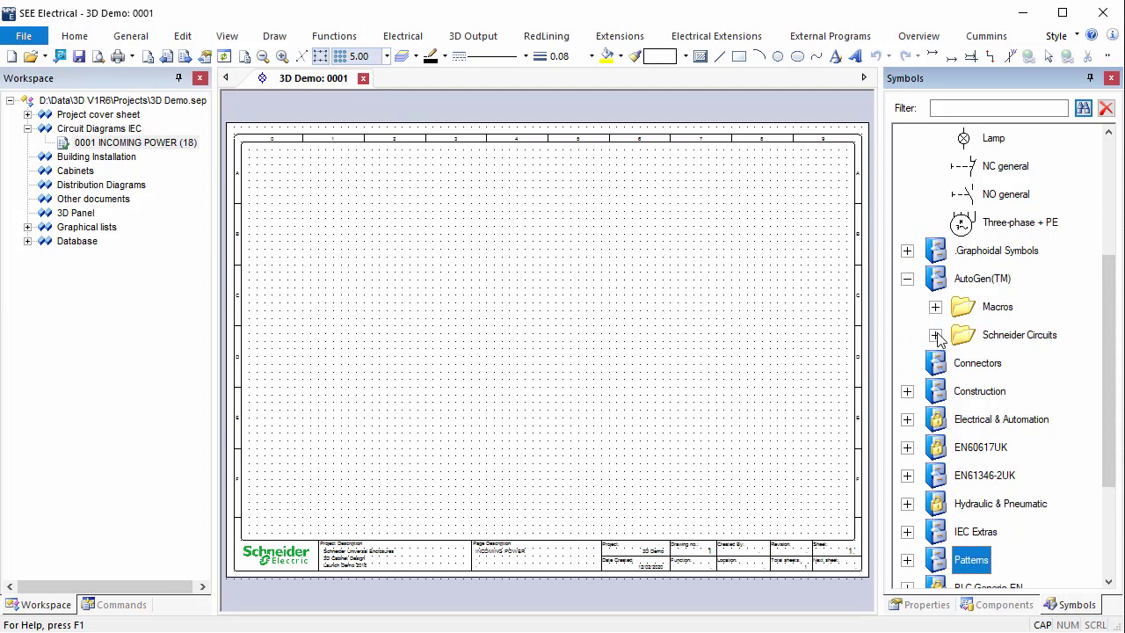
- Insert the Incoming Power + 3P circuit from the Schneider Circuits folder at X 0, Y 0 on the INCOMING POWER page
{"action": "left_click", "coordinate": [935, 335]}
{"action": "scroll", "coordinate": [1031, 349], "scroll_direction": "down", "scroll_amount": 2}
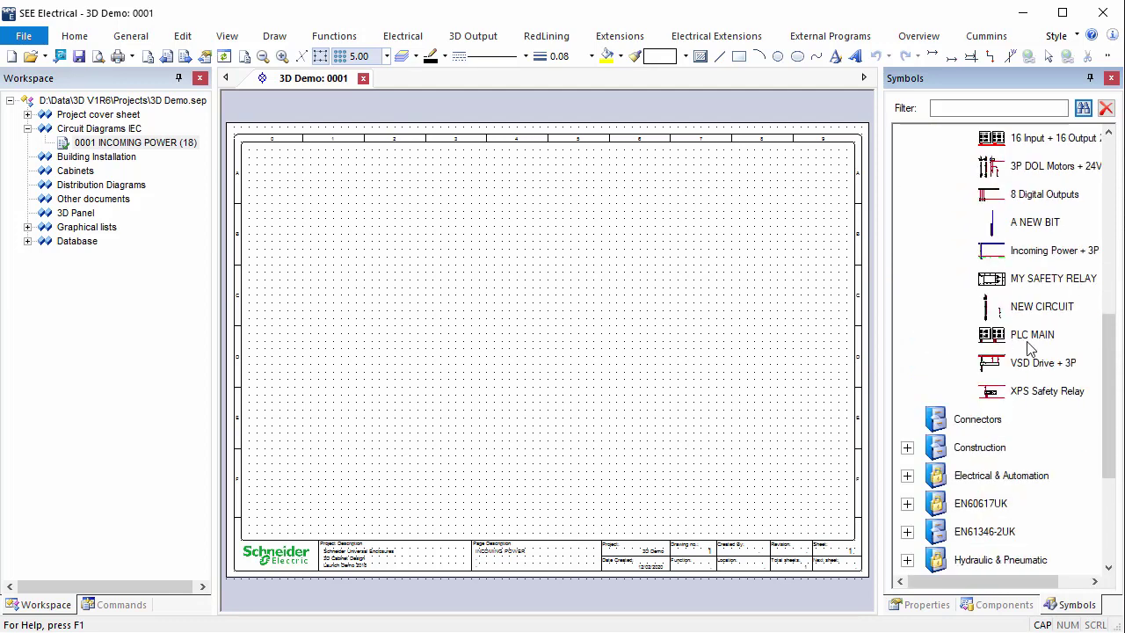
{"action": "left_click", "coordinate": [1044, 255]}
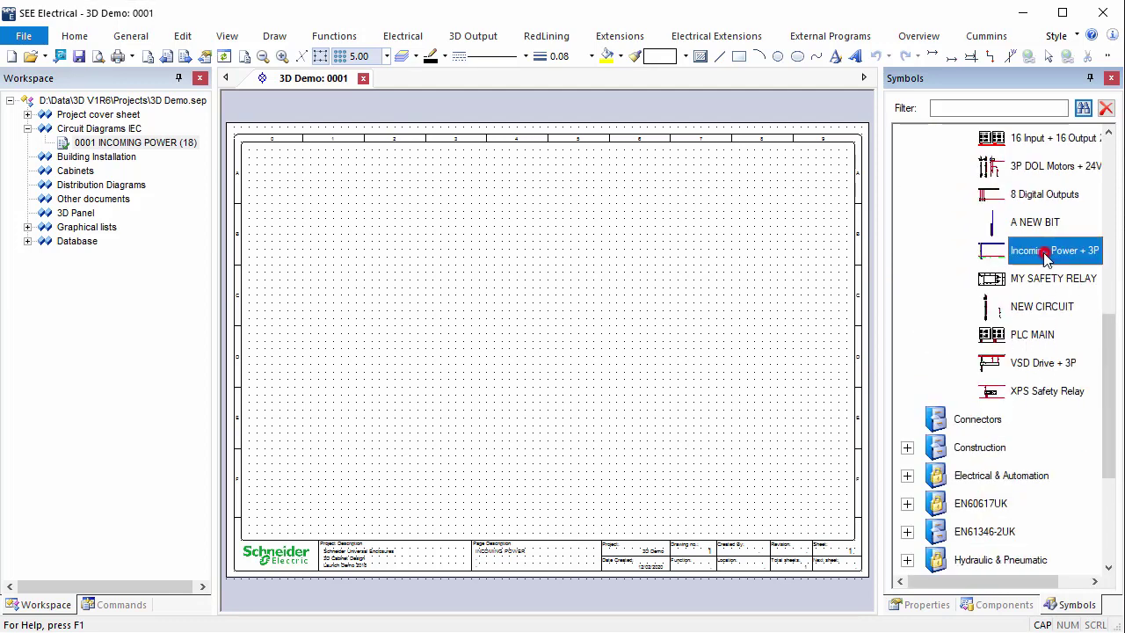
{"action": "key", "text": "space"}
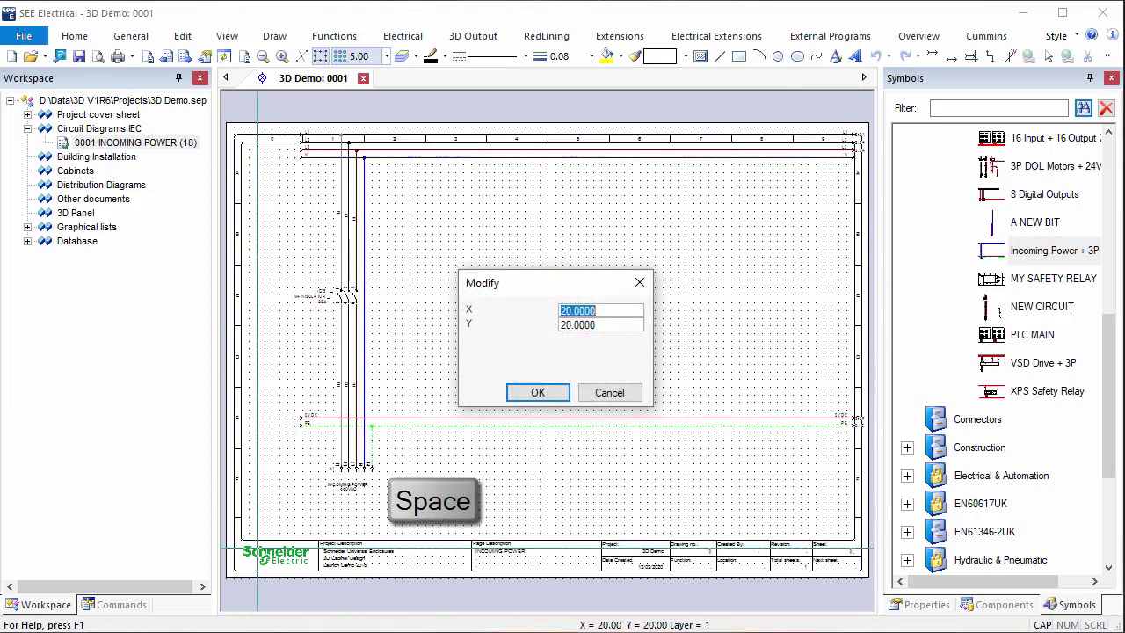
{"action": "type", "text": "0"}
{"action": "key", "text": "Tab"}
{"action": "type", "text": "0"}
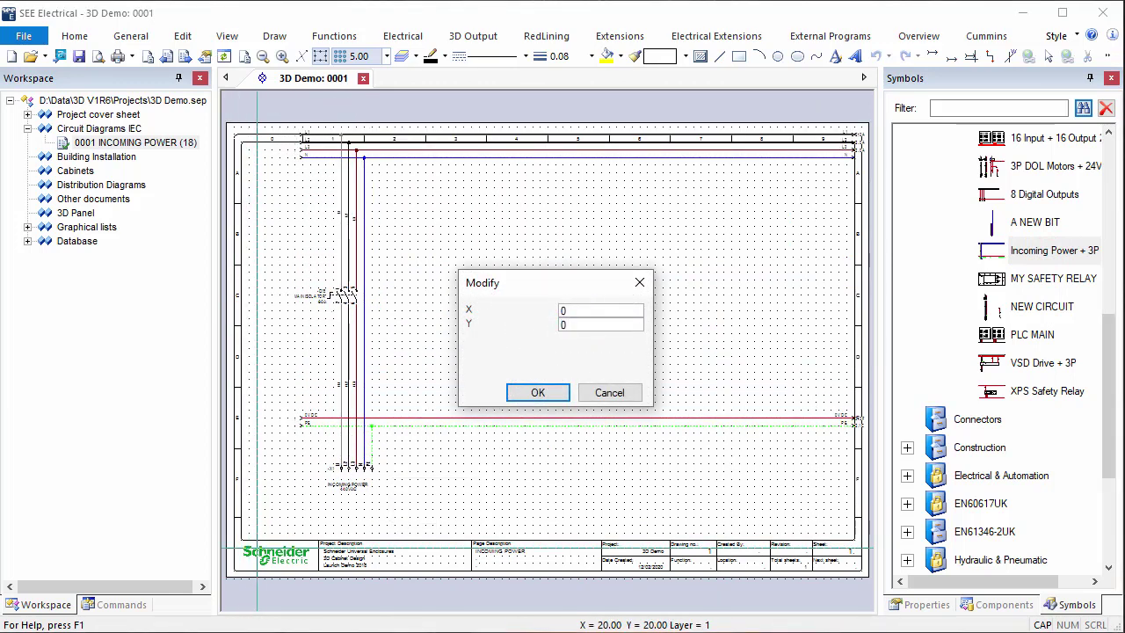
{"action": "key", "text": "Return"}
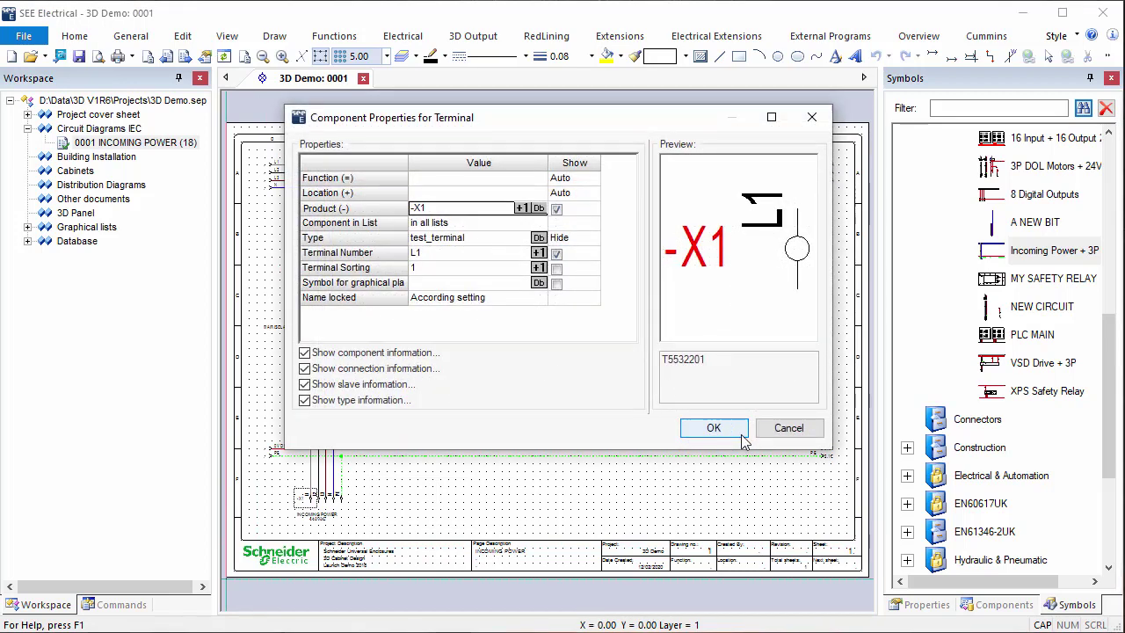
{"action": "left_click", "coordinate": [786, 429]}
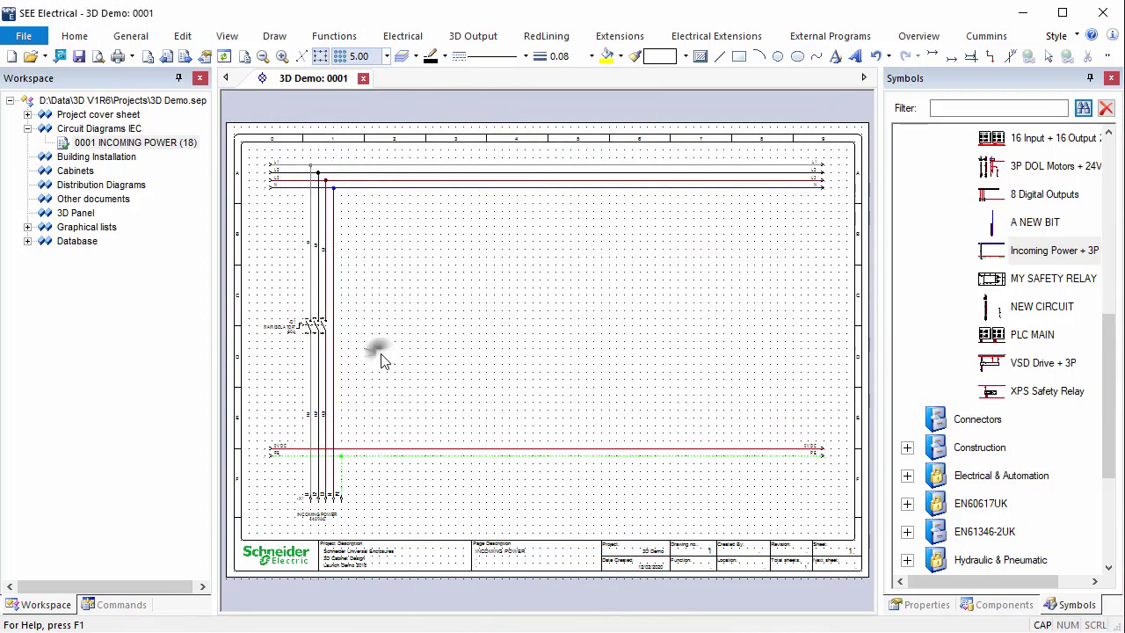
- Move the main isolator -Q1 down its supply lines into row D and review its component properties
{"action": "scroll", "coordinate": [530, 339], "scroll_direction": "up", "scroll_amount": 5}
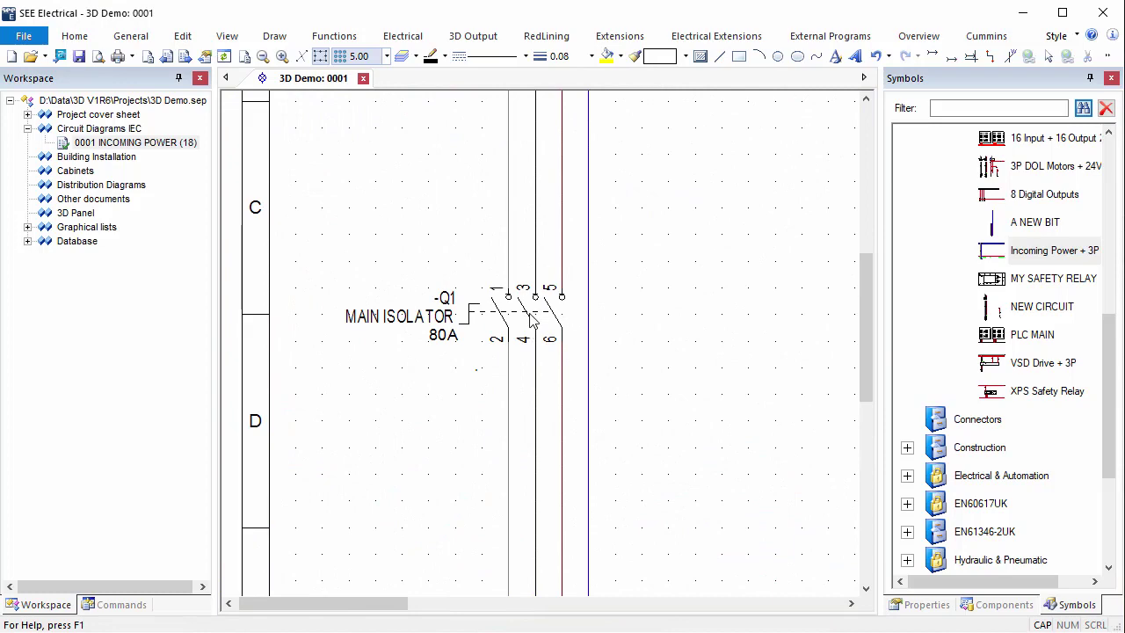
{"action": "left_click_drag", "start_coordinate": [530, 338], "coordinate": [530, 444]}
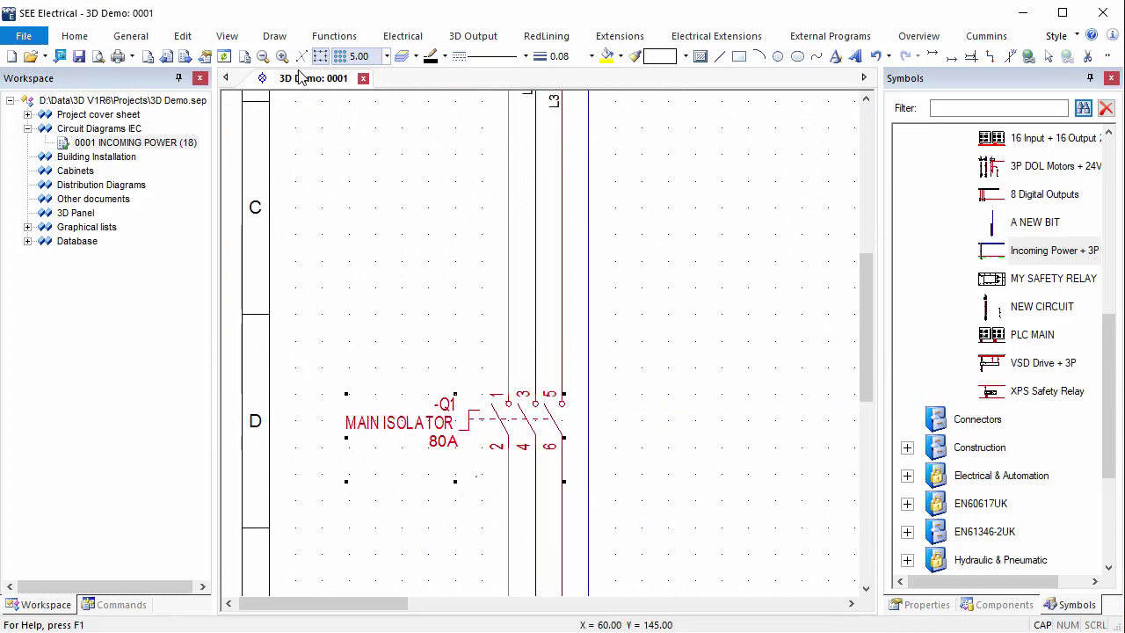
{"action": "double_click", "coordinate": [488, 419]}
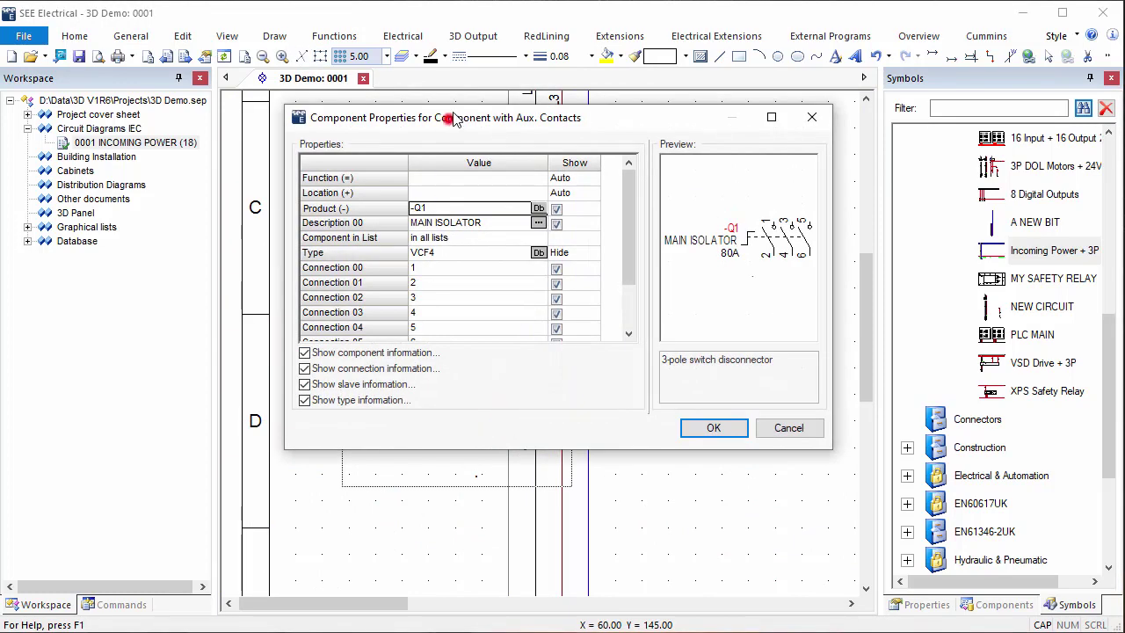
{"action": "left_click_drag", "start_coordinate": [455, 119], "coordinate": [480, 72]}
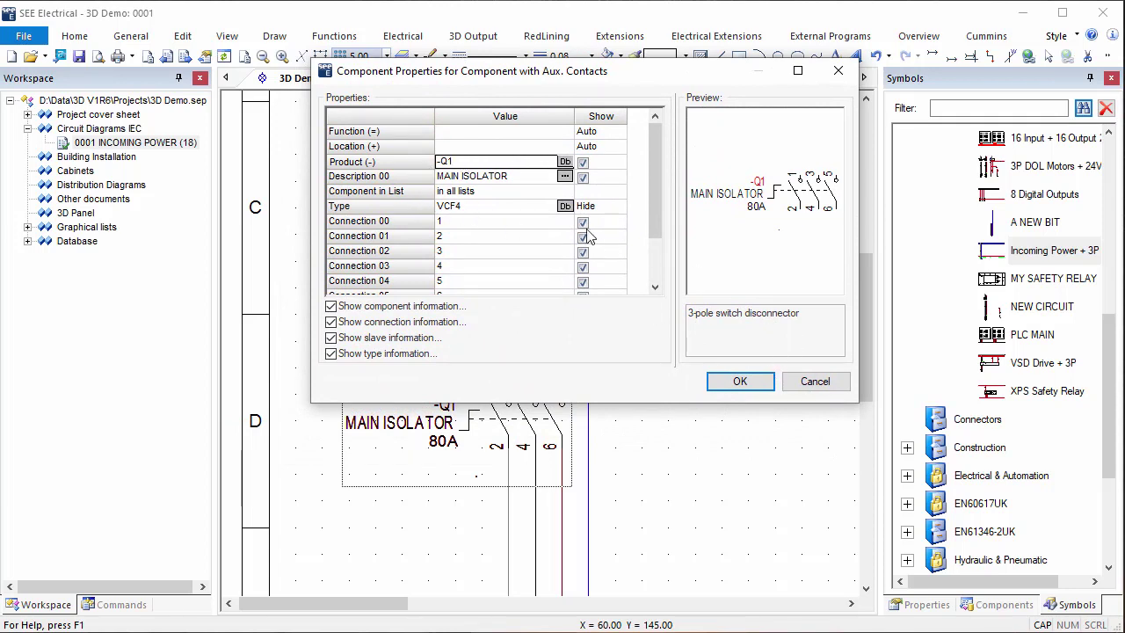
{"action": "left_click", "coordinate": [738, 382]}
{"action": "scroll", "coordinate": [543, 351], "scroll_direction": "down", "scroll_amount": 5}
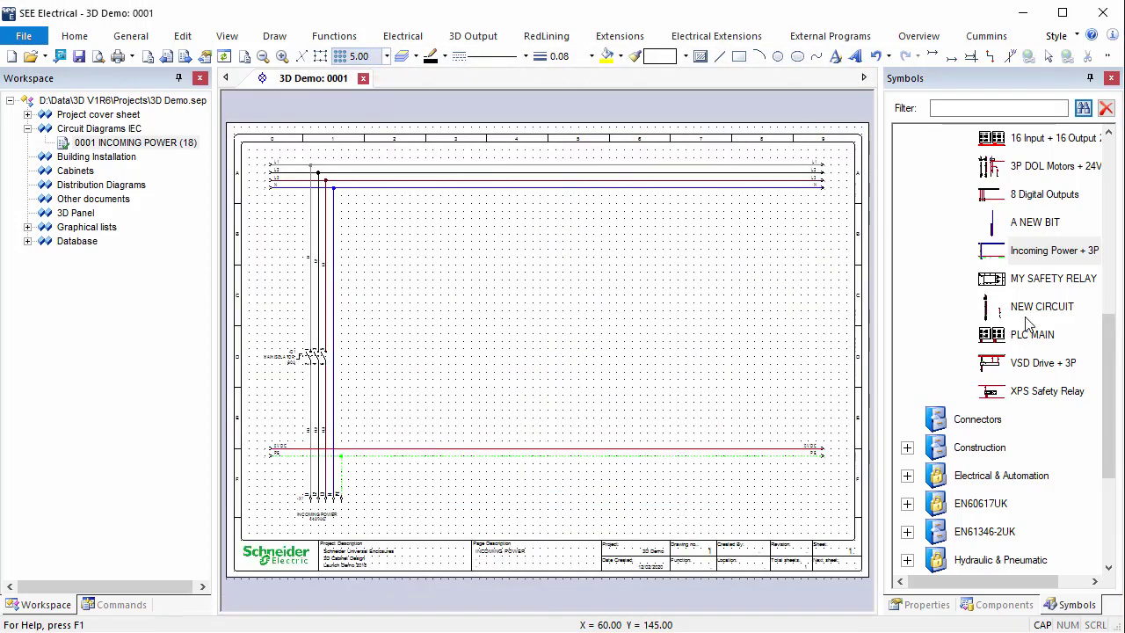
- Insert the 3P DOL Motors + 24V circuit at X 0, Y 0 on the INCOMING POWER page
{"action": "left_click", "coordinate": [1046, 167]}
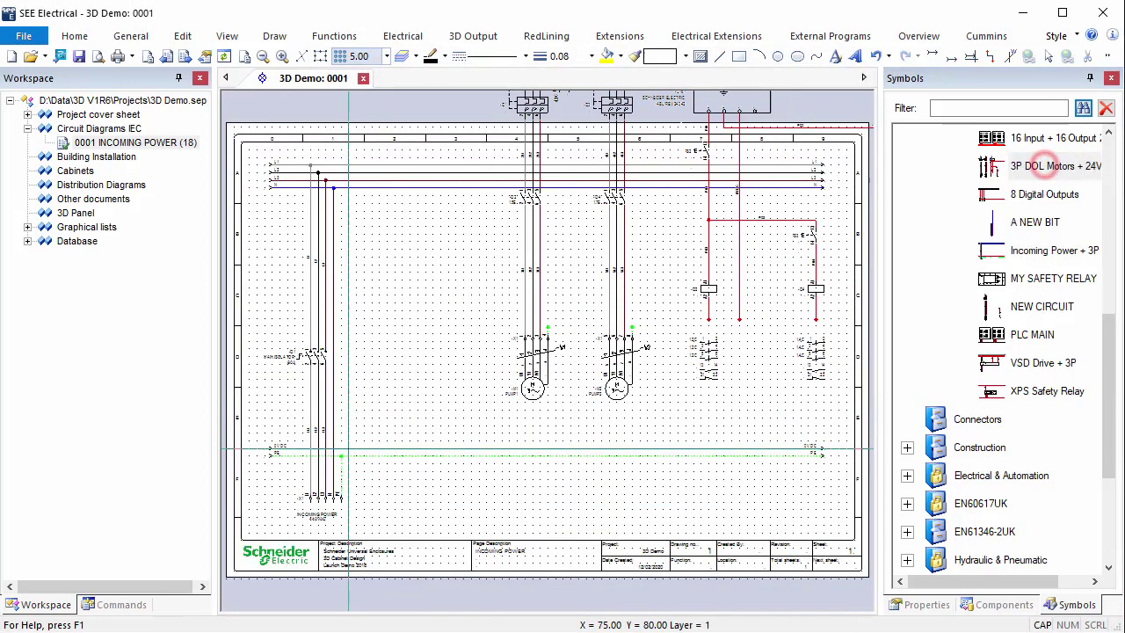
{"action": "key", "text": "space"}
{"action": "type", "text": "0"}
{"action": "key", "text": "Tab"}
{"action": "type", "text": "0"}
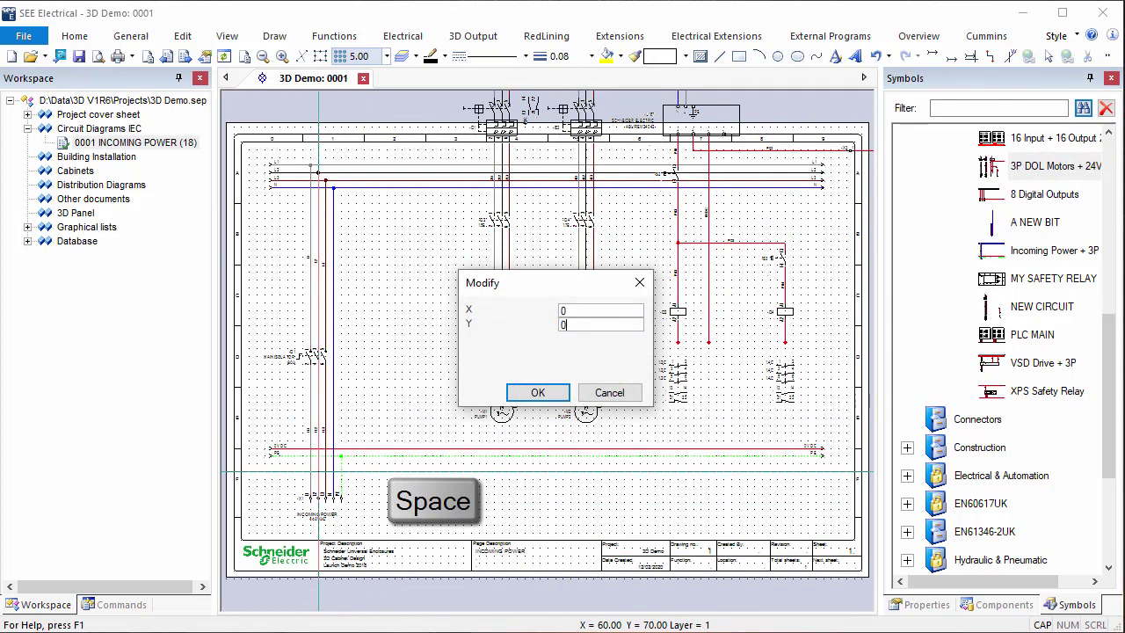
{"action": "key", "text": "Return"}
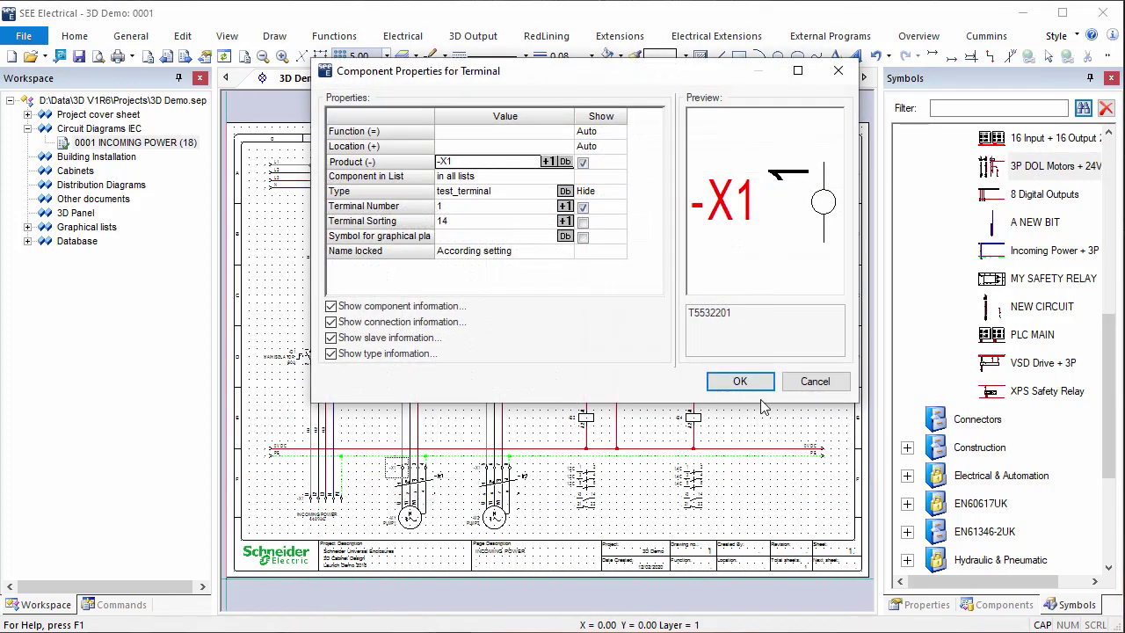
{"action": "left_click", "coordinate": [815, 381]}
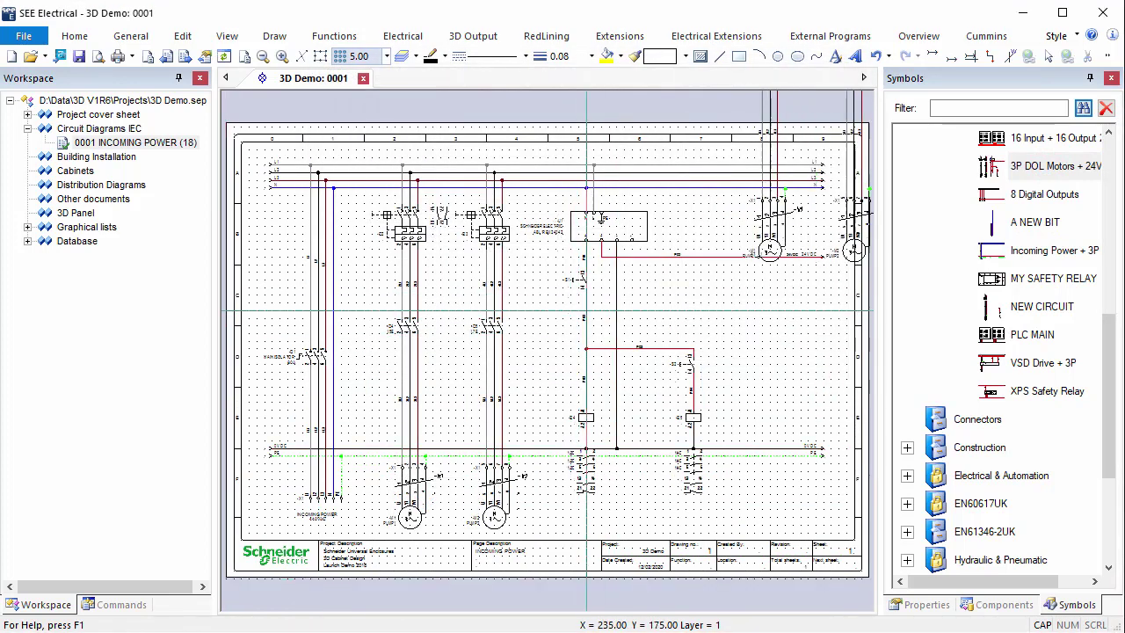
- Examine the relay coil -Q4 and its component properties in the inserted motor control circuit
{"action": "scroll", "coordinate": [543, 349], "scroll_direction": "up", "scroll_amount": 3}
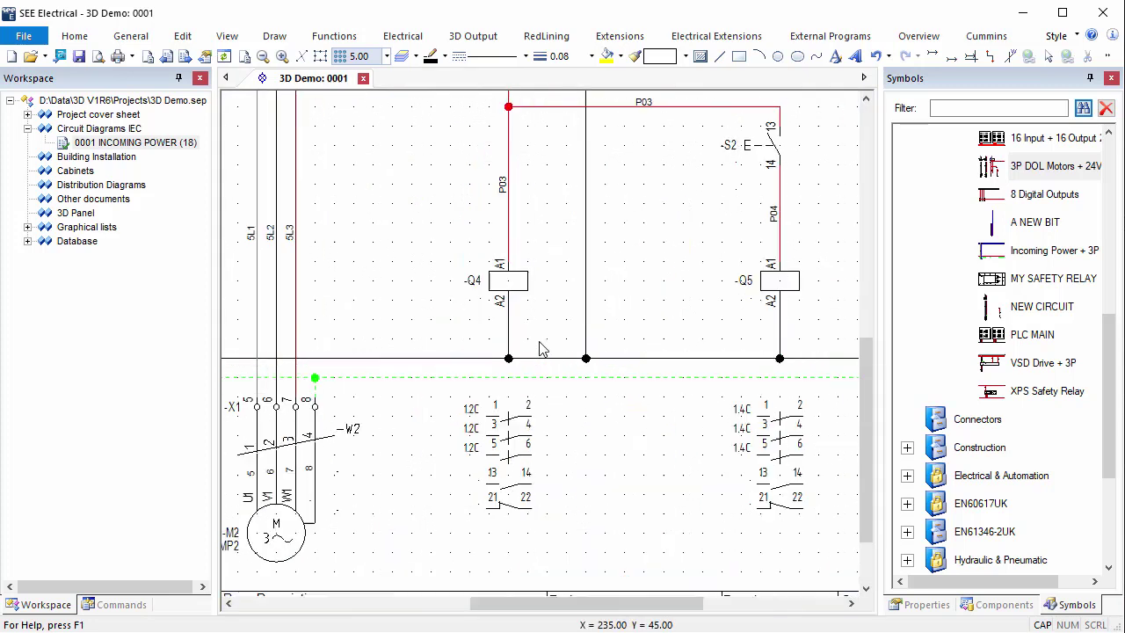
{"action": "double_click", "coordinate": [529, 295]}
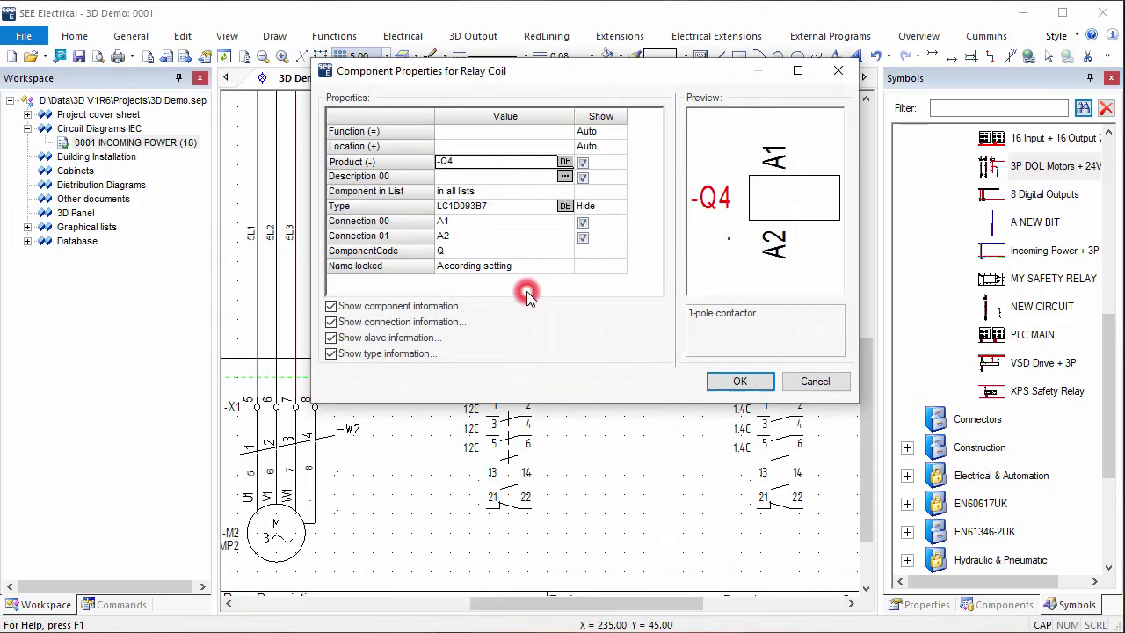
{"action": "left_click", "coordinate": [810, 382]}
{"action": "left_click", "coordinate": [351, 251]}
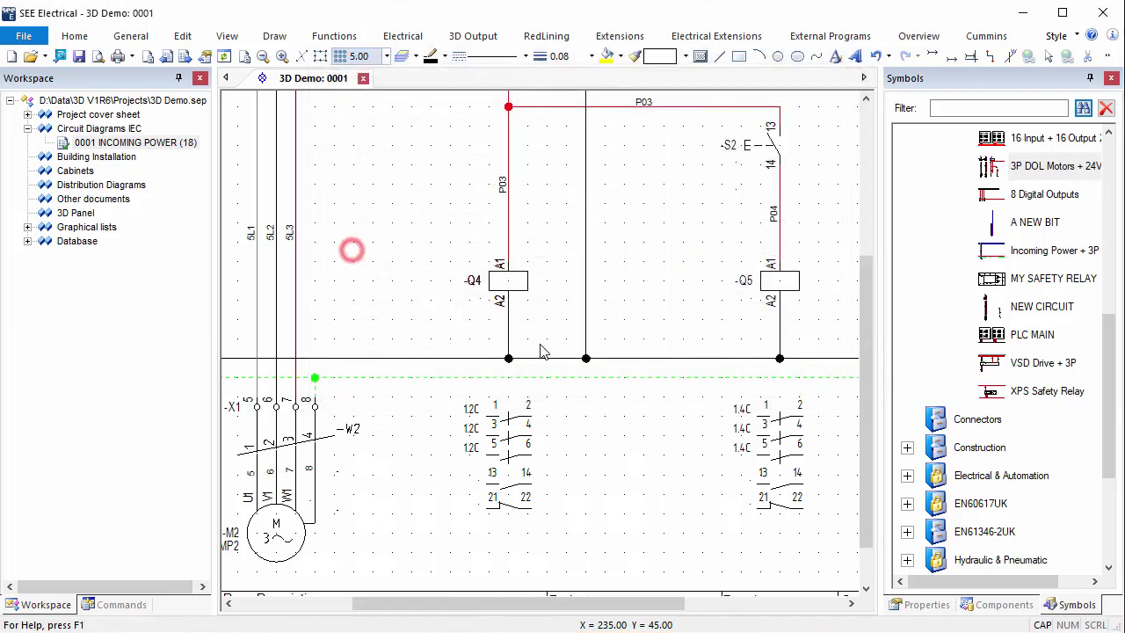
{"action": "scroll", "coordinate": [540, 345], "scroll_direction": "down", "scroll_amount": 2}
- Create a new Circuit Diagrams IEC page with VARIABLE SPEED DRIVE as page description line 01
{"action": "right_click", "coordinate": [132, 130]}
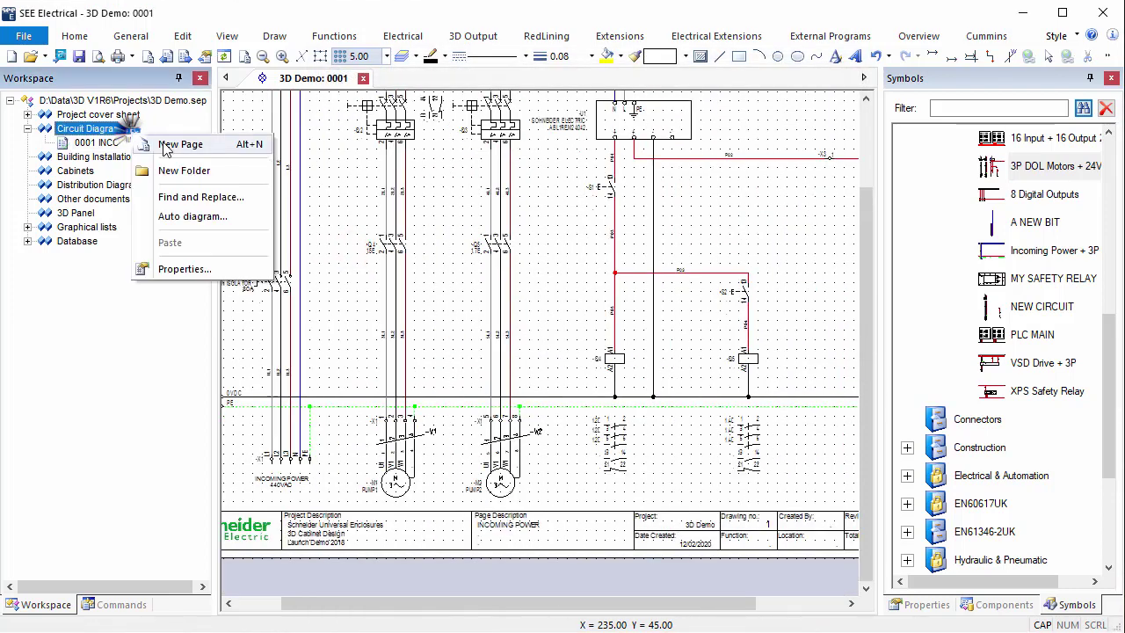
{"action": "left_click", "coordinate": [172, 145]}
{"action": "left_click", "coordinate": [622, 296]}
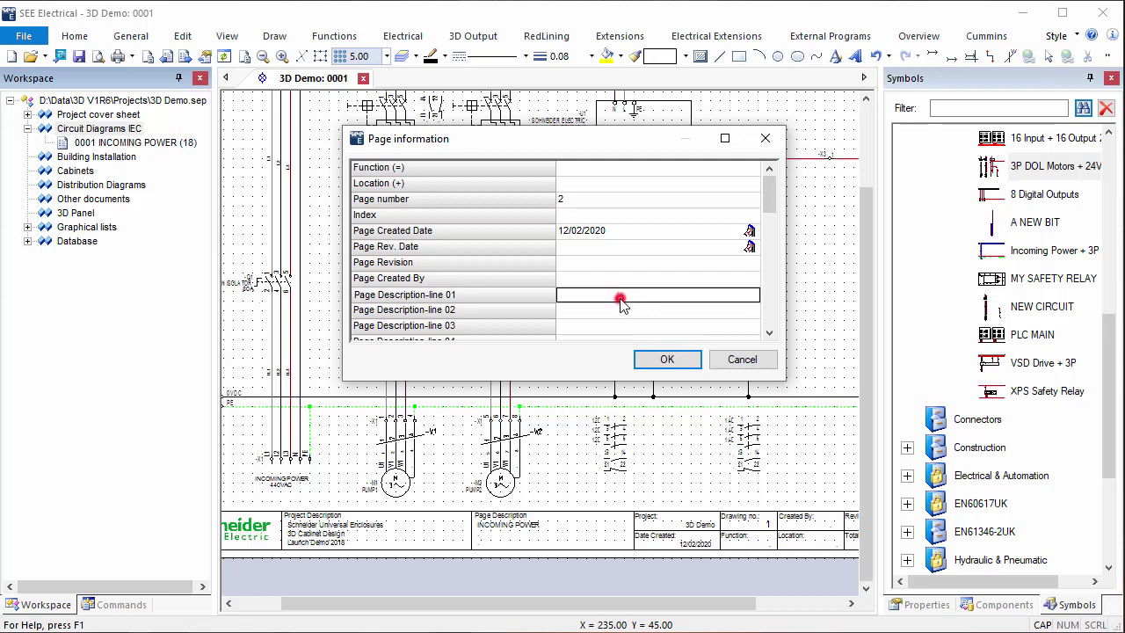
{"action": "type", "text": "VARIABLE SPEED DRIVE"}
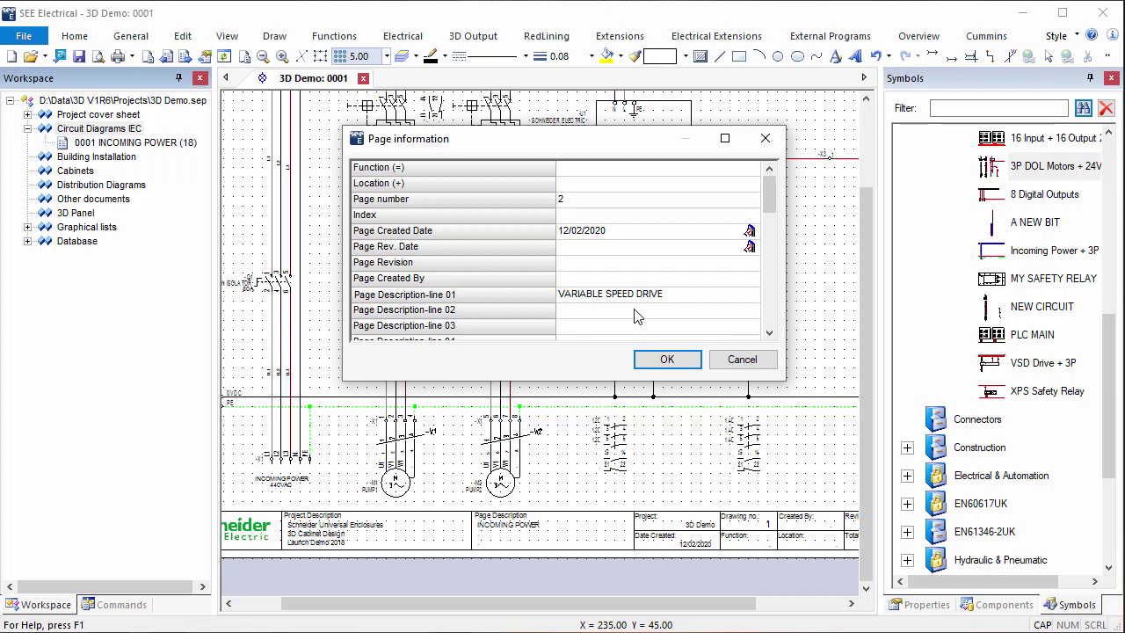
{"action": "left_click", "coordinate": [662, 355]}
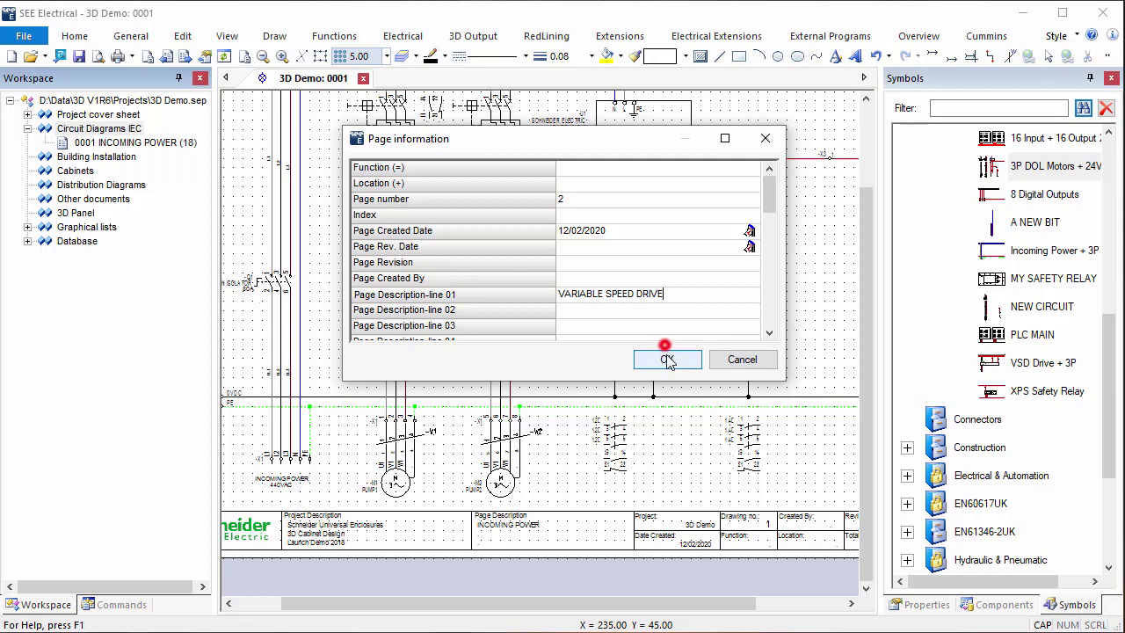
- Insert the VSD Drive + 3P circuit at X 0, Y 0 on the VARIABLE SPEED DRIVE page
{"action": "left_click", "coordinate": [1074, 369]}
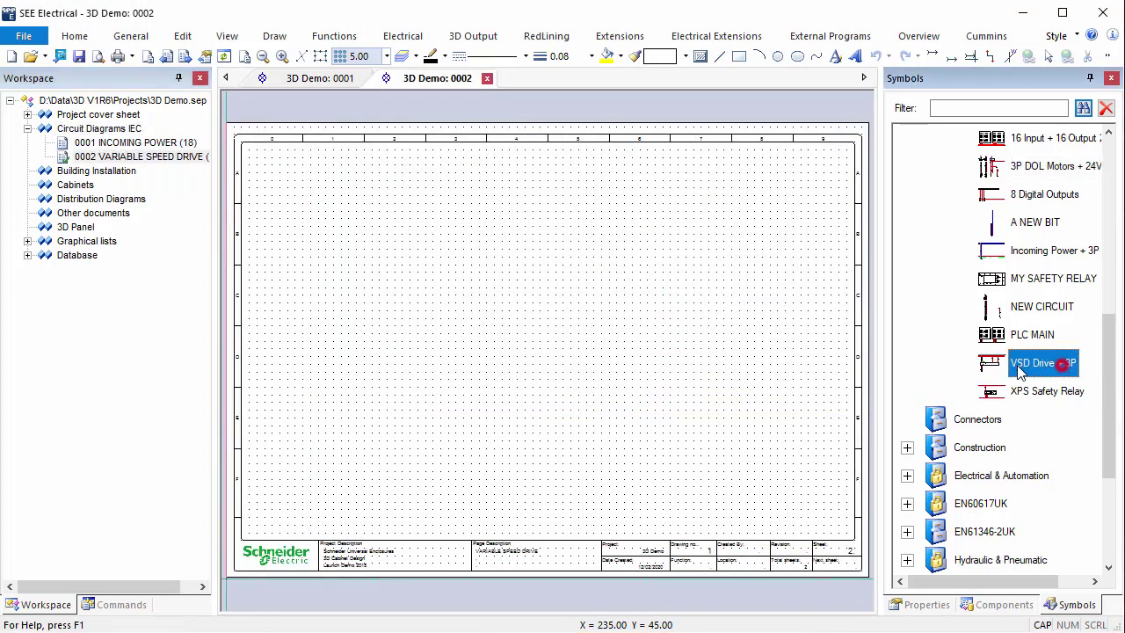
{"action": "key", "text": "space"}
{"action": "type", "text": "0"}
{"action": "key", "text": "Tab"}
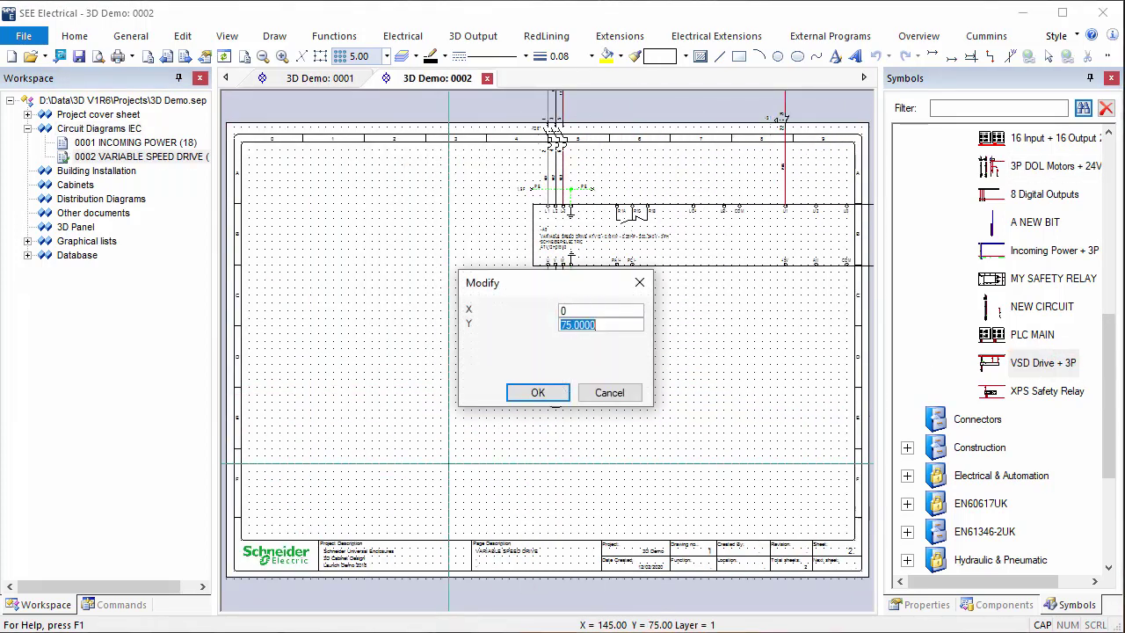
{"action": "type", "text": "0"}
{"action": "key", "text": "Return"}
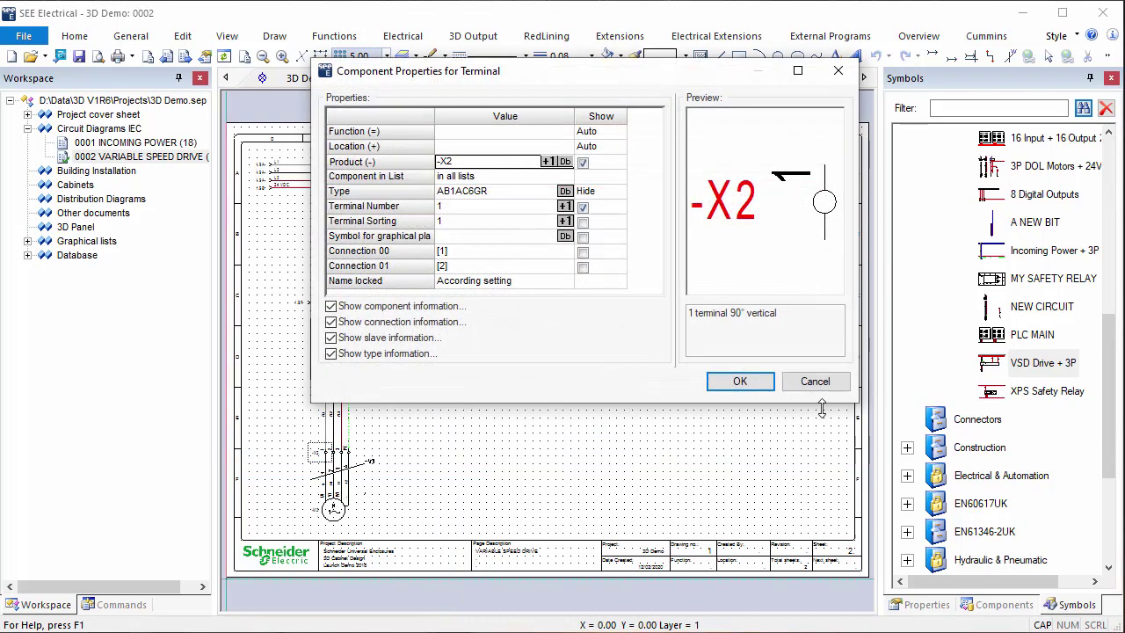
{"action": "left_click", "coordinate": [815, 382]}
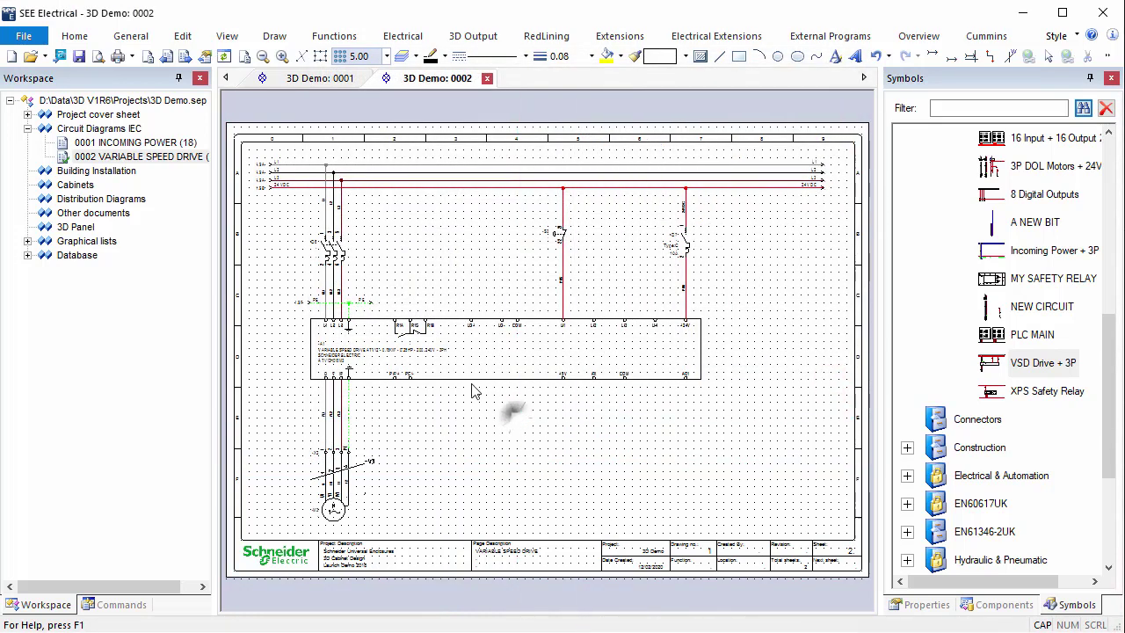
- Create a new Circuit Diagrams IEC page with SAFETY RELAY as page description line 01
{"action": "left_click", "coordinate": [88, 128]}
{"action": "right_click", "coordinate": [88, 129]}
{"action": "left_click", "coordinate": [127, 131]}
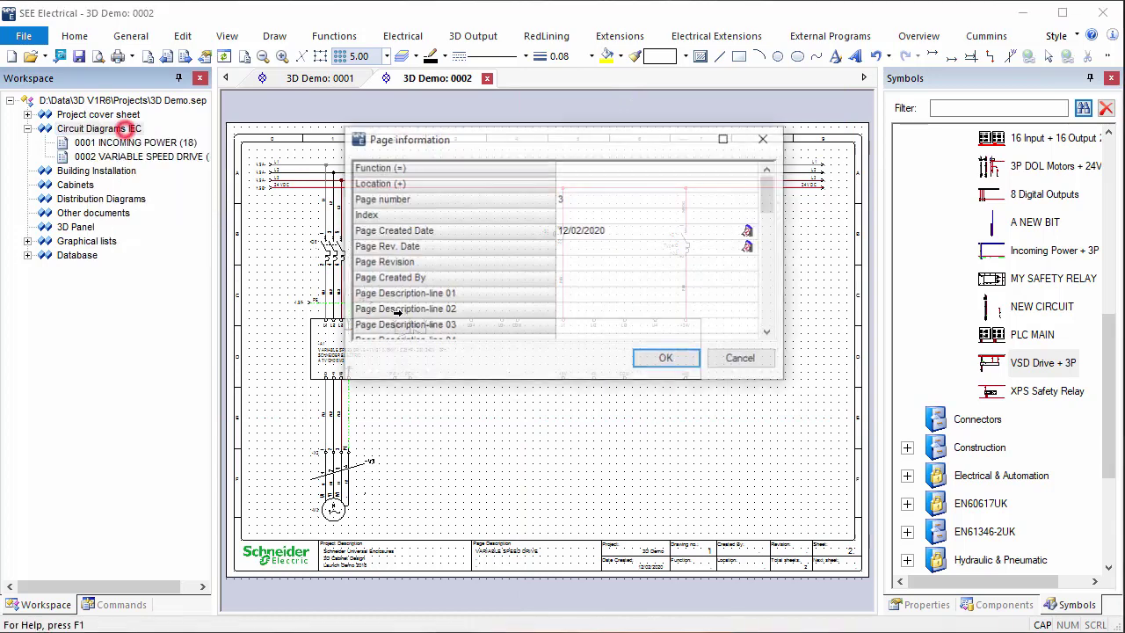
{"action": "left_click", "coordinate": [567, 297]}
{"action": "type", "text": "SAFETY RELAY"}
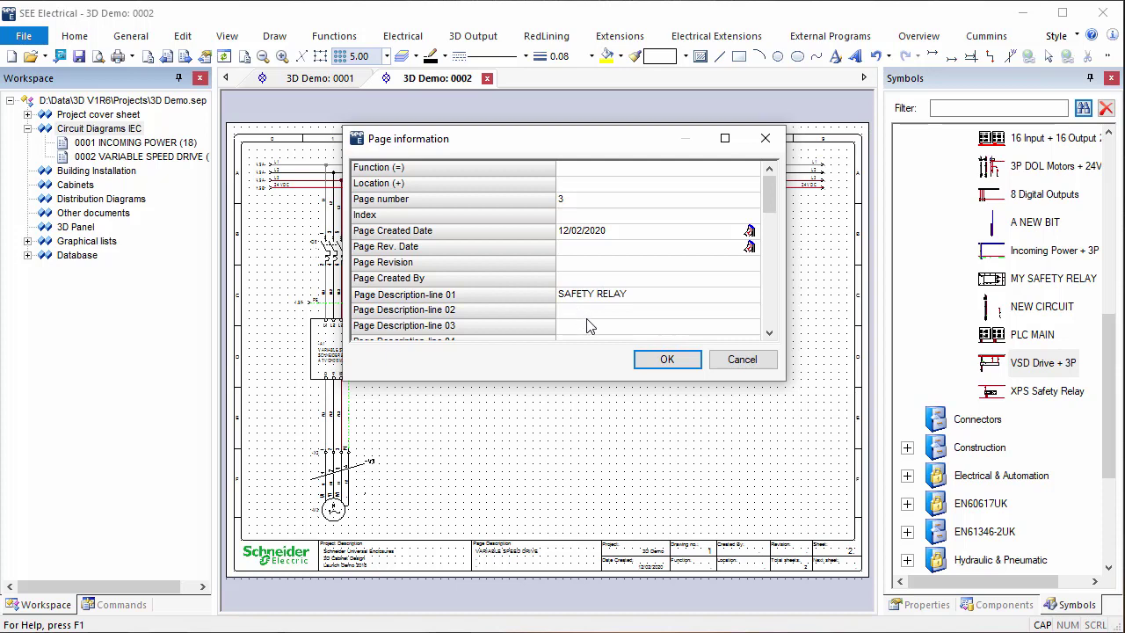
{"action": "left_click", "coordinate": [659, 360]}
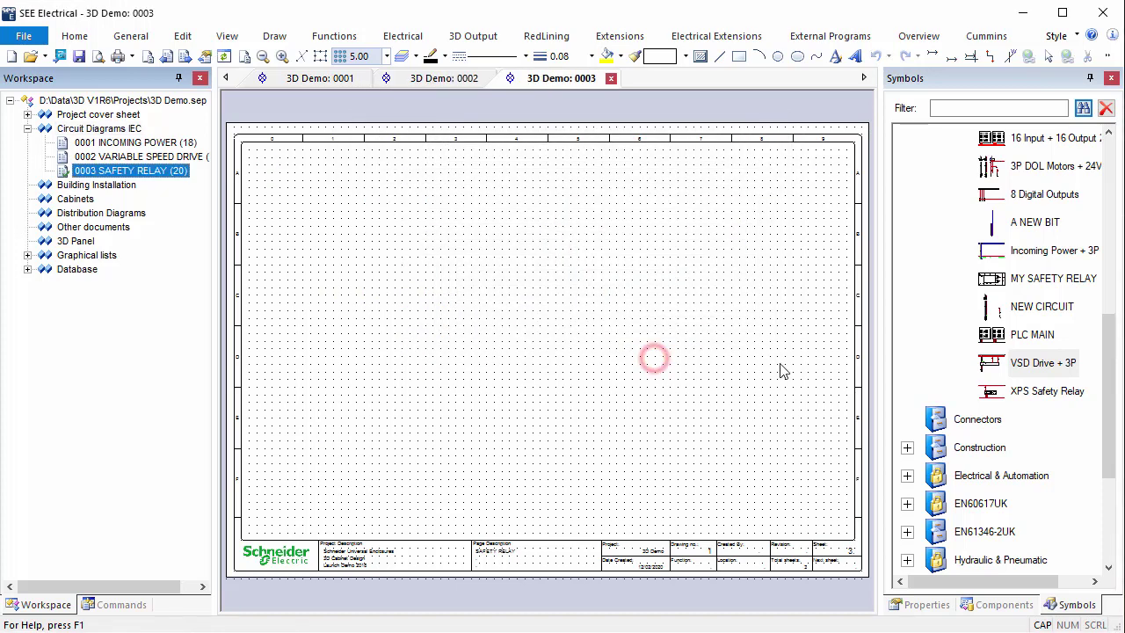
- Insert the XPS Safety Relay circuit at X 0, Y 0 on the SAFETY RELAY page
{"action": "left_click", "coordinate": [1050, 393]}
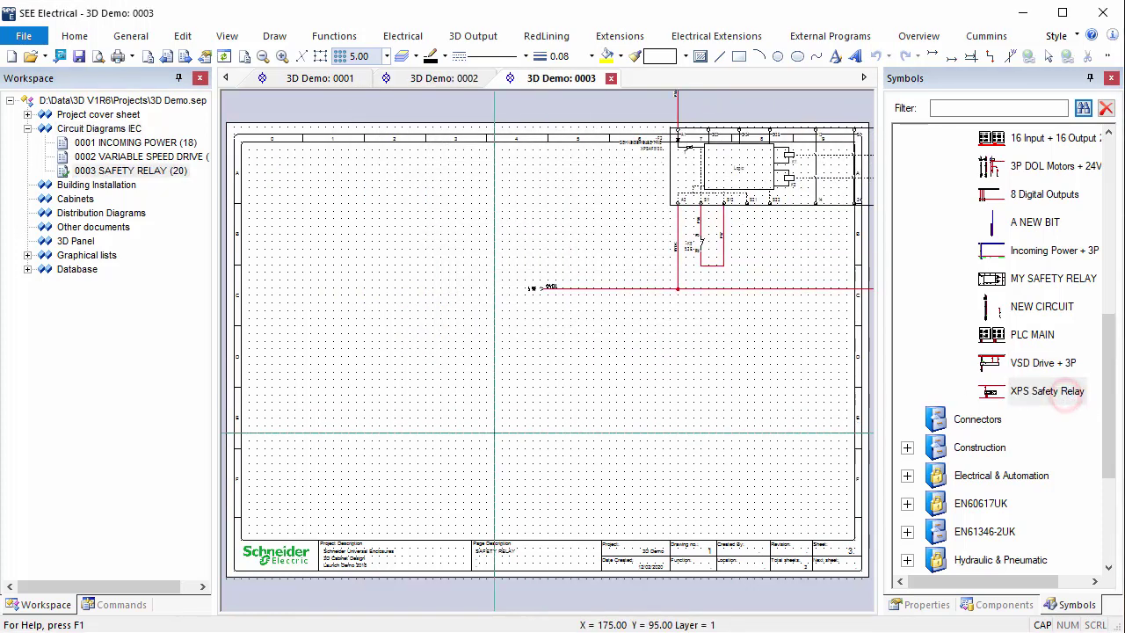
{"action": "key", "text": "space"}
{"action": "type", "text": "0"}
{"action": "key", "text": "Tab"}
{"action": "type", "text": "0"}
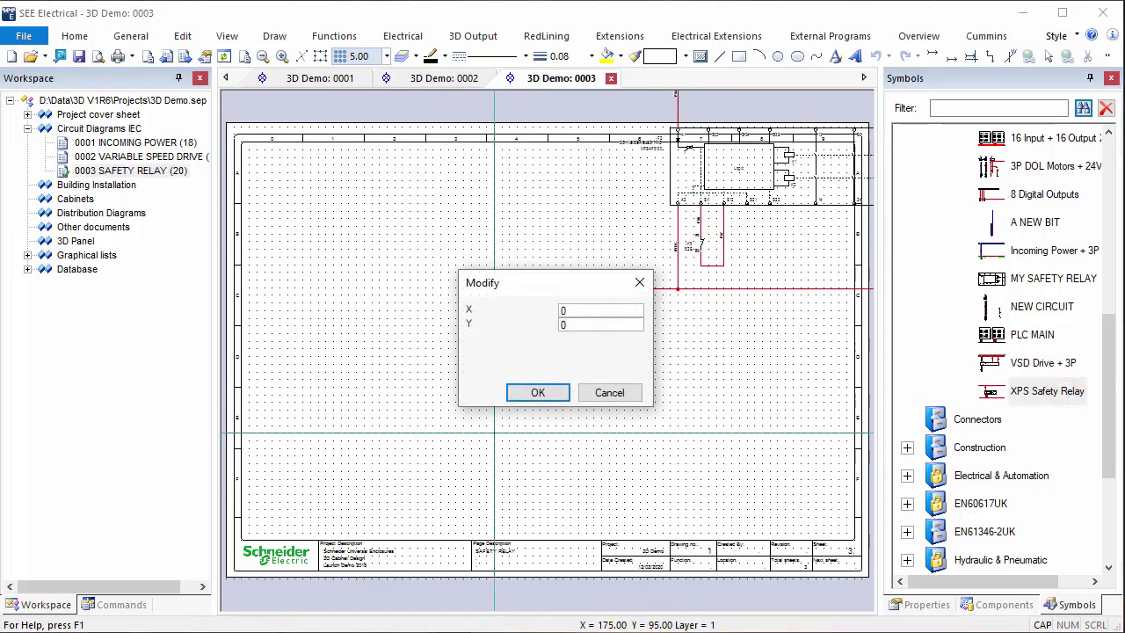
{"action": "left_click", "coordinate": [541, 393]}
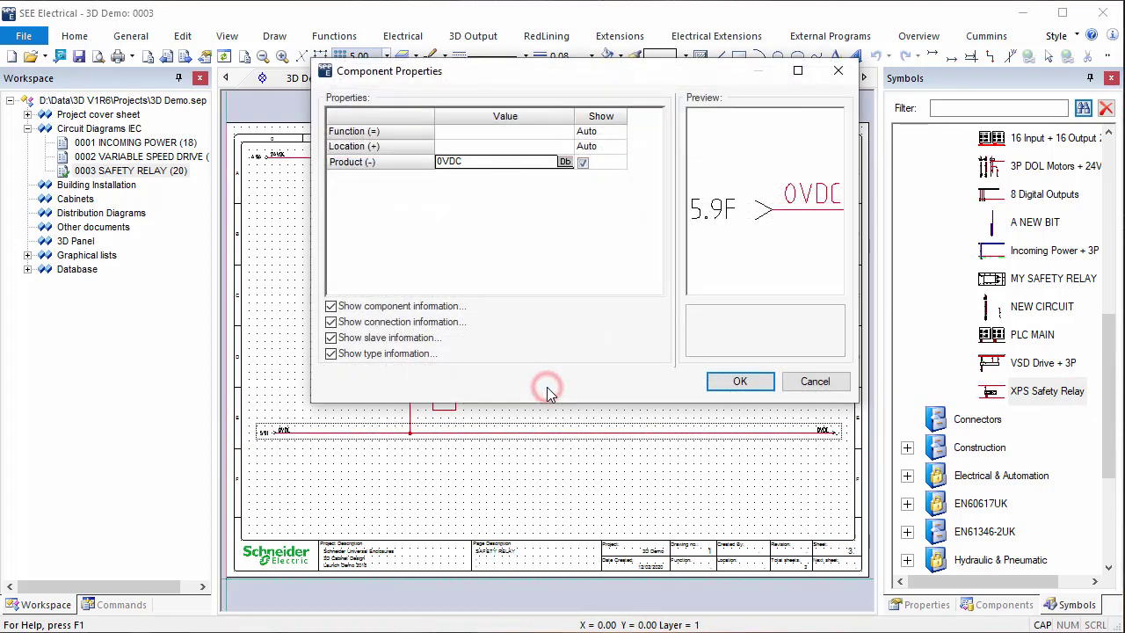
{"action": "left_click", "coordinate": [824, 383]}
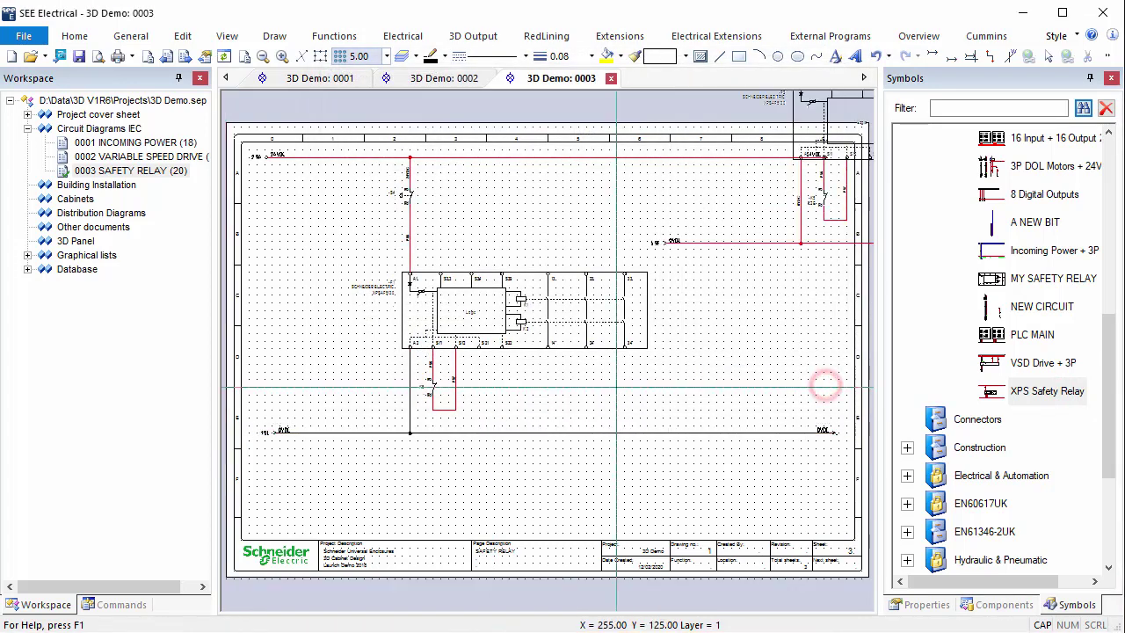
- Create a new Circuit Diagrams IEC page with PLC MAIN as page description line 01
{"action": "right_click", "coordinate": [130, 128]}
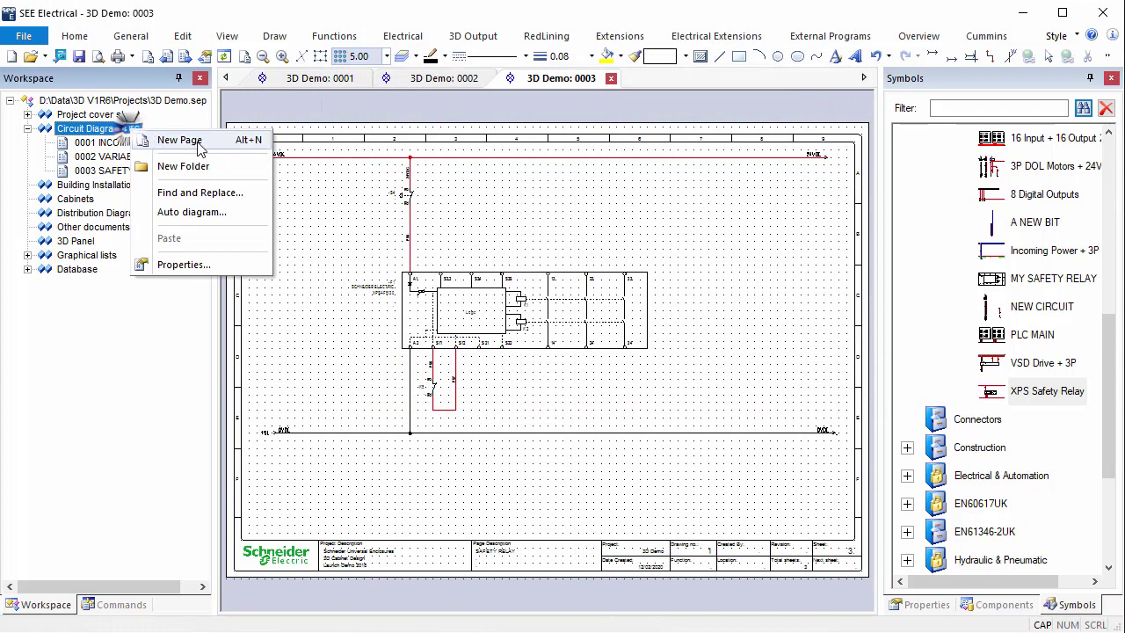
{"action": "left_click", "coordinate": [180, 140]}
{"action": "left_click", "coordinate": [580, 300]}
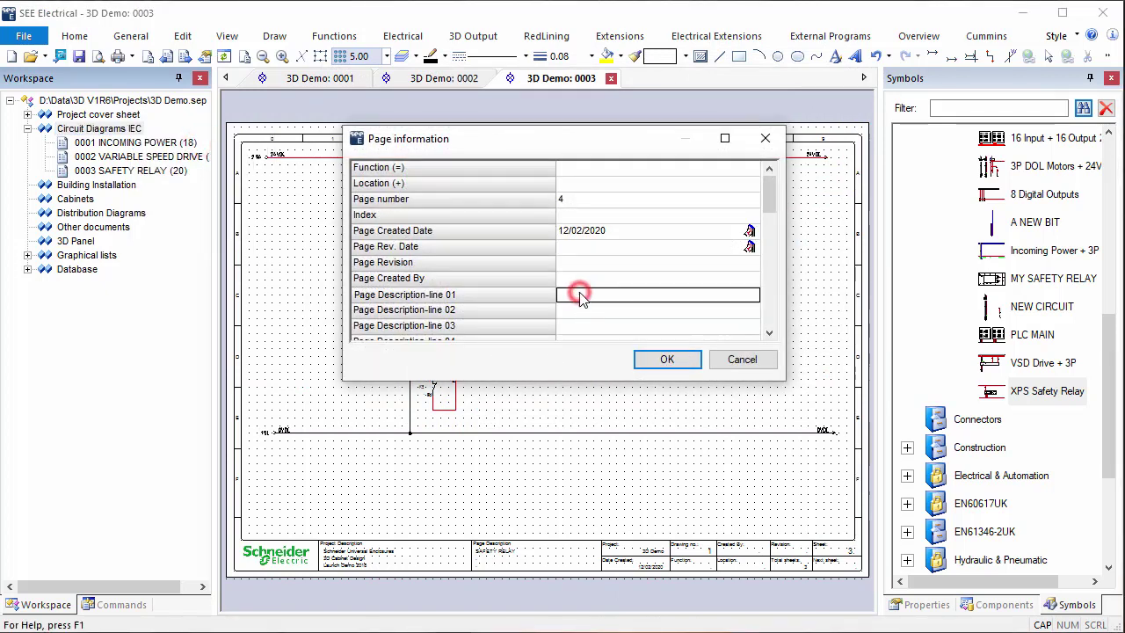
{"action": "type", "text": "PLC MAIN"}
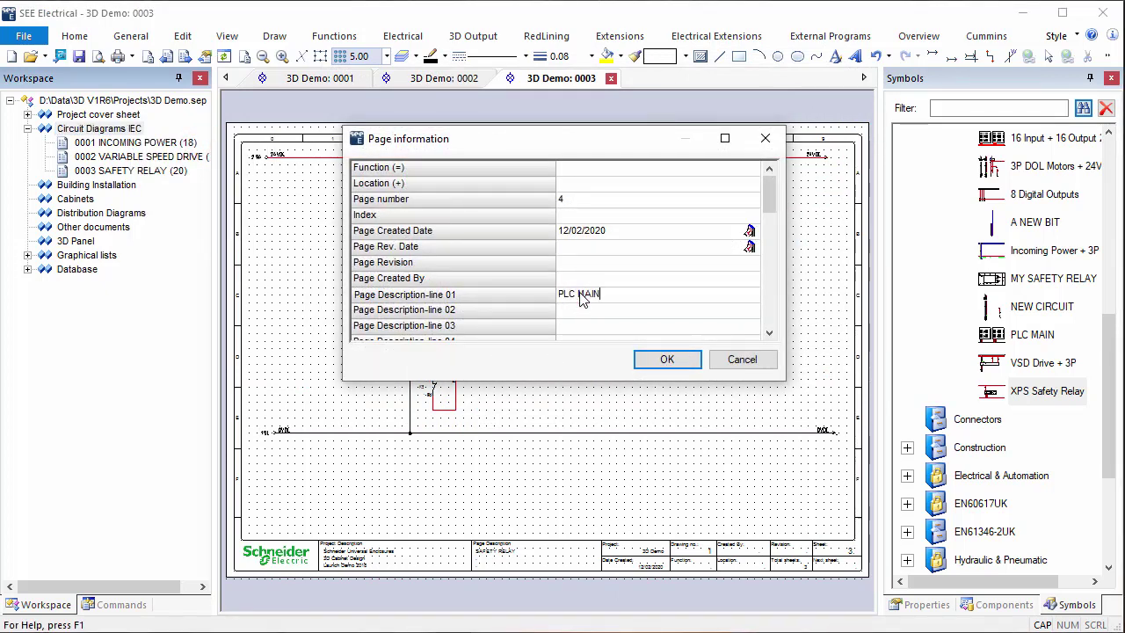
{"action": "key", "text": "Return"}
{"action": "key", "text": "Return"}
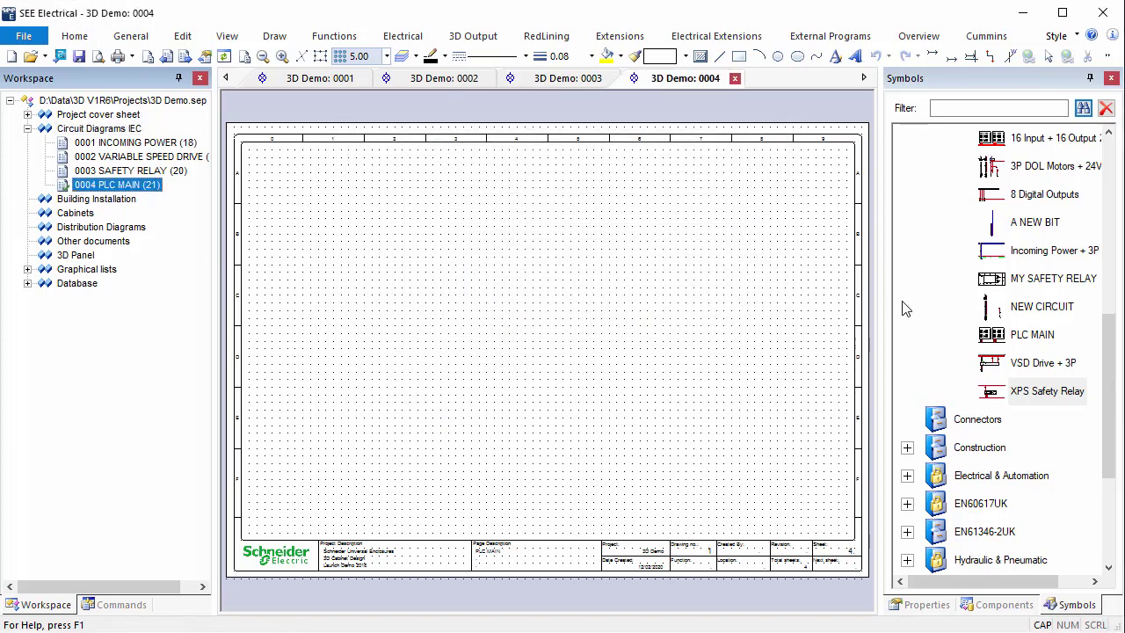
- Insert the PLC MAIN circuit at X 0, Y 0 on the PLC MAIN page, leaving the component properties unedited
{"action": "left_click", "coordinate": [991, 332]}
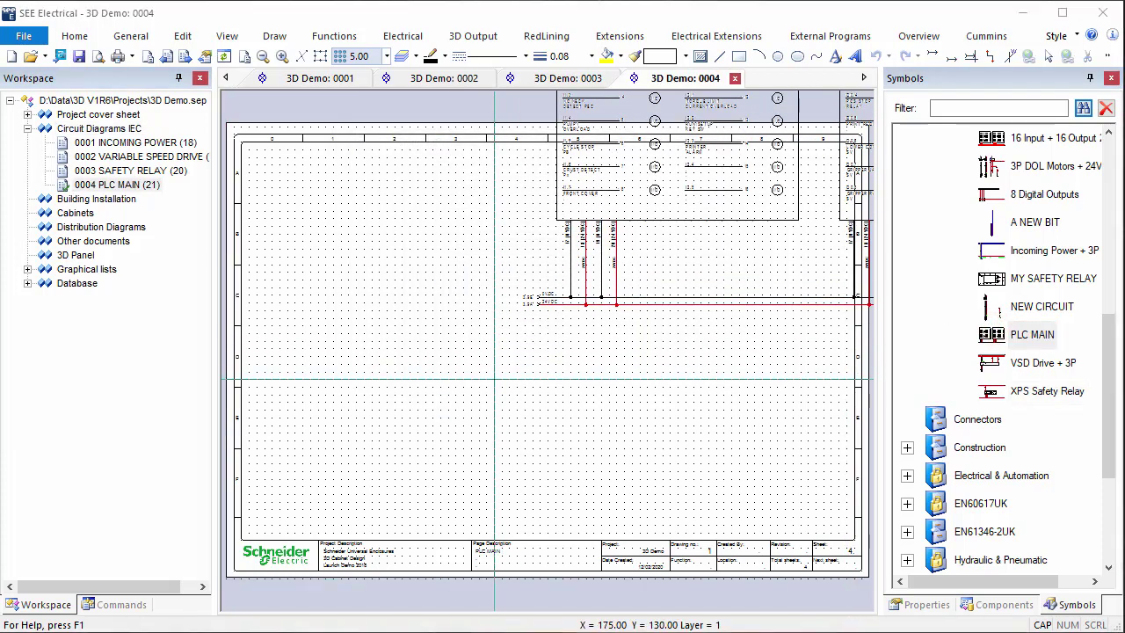
{"action": "type", "text": "0"}
{"action": "key", "text": "Tab"}
{"action": "type", "text": "0"}
{"action": "key", "text": "Return"}
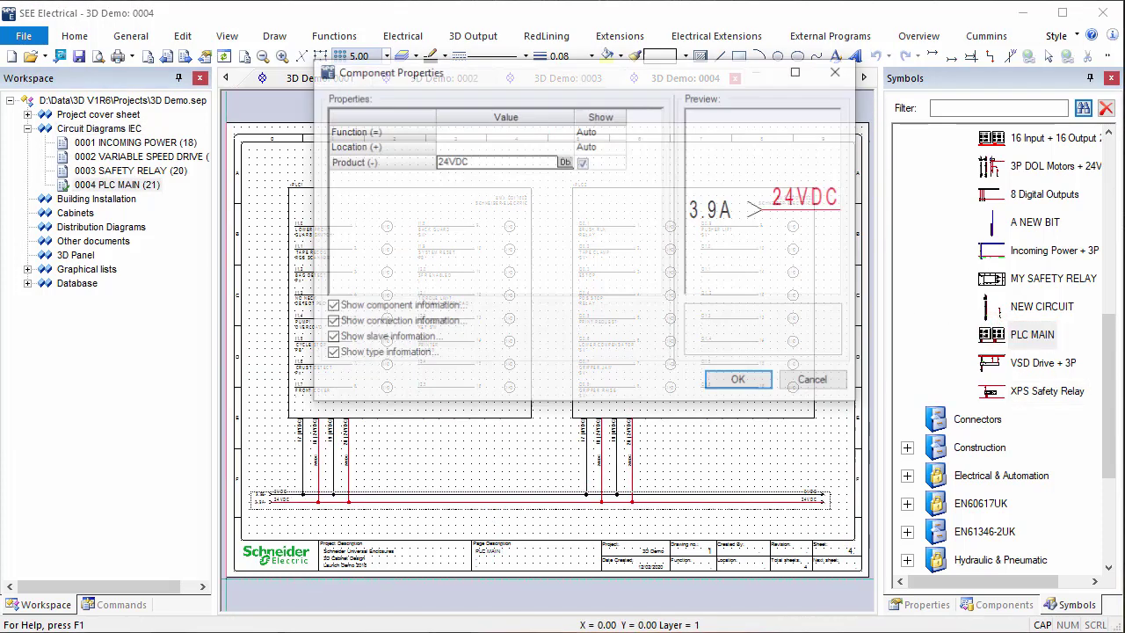
{"action": "left_click", "coordinate": [815, 381]}
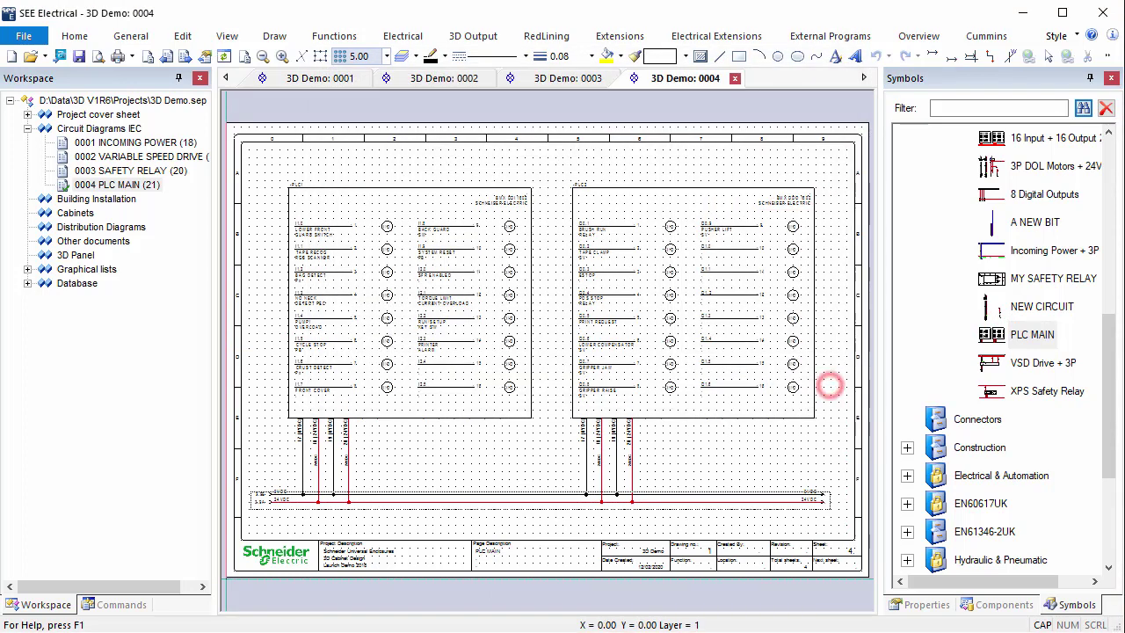
{"action": "scroll", "coordinate": [309, 240], "scroll_direction": "up", "scroll_amount": 4}
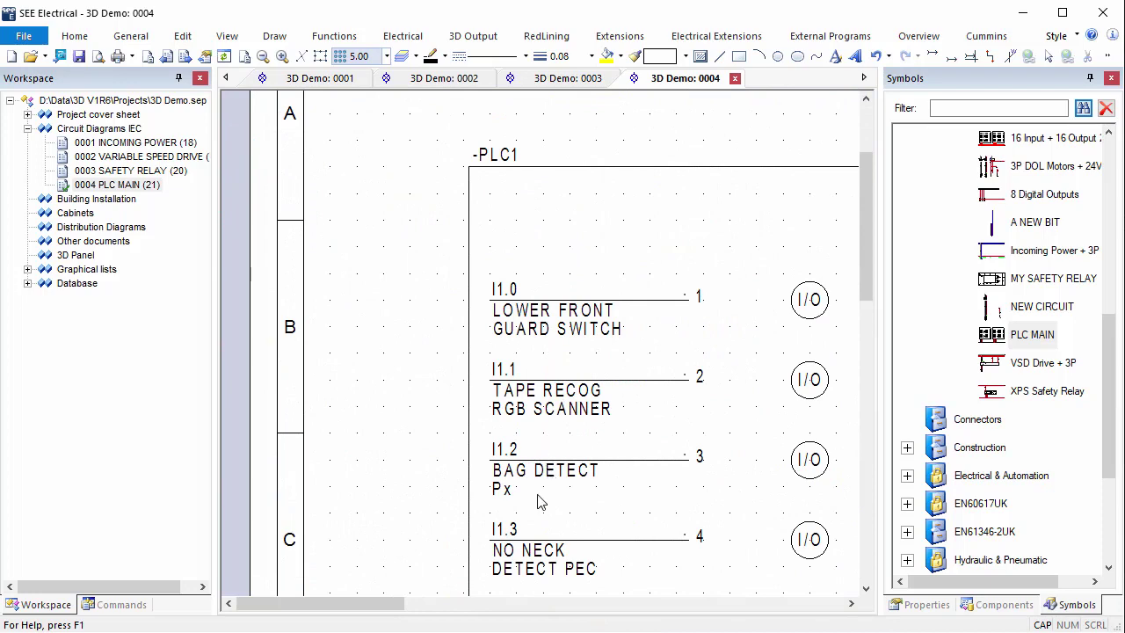
- Create a new circuit diagram page after PLC MAIN with PLC INPUT as page description line 01
{"action": "right_click", "coordinate": [146, 185]}
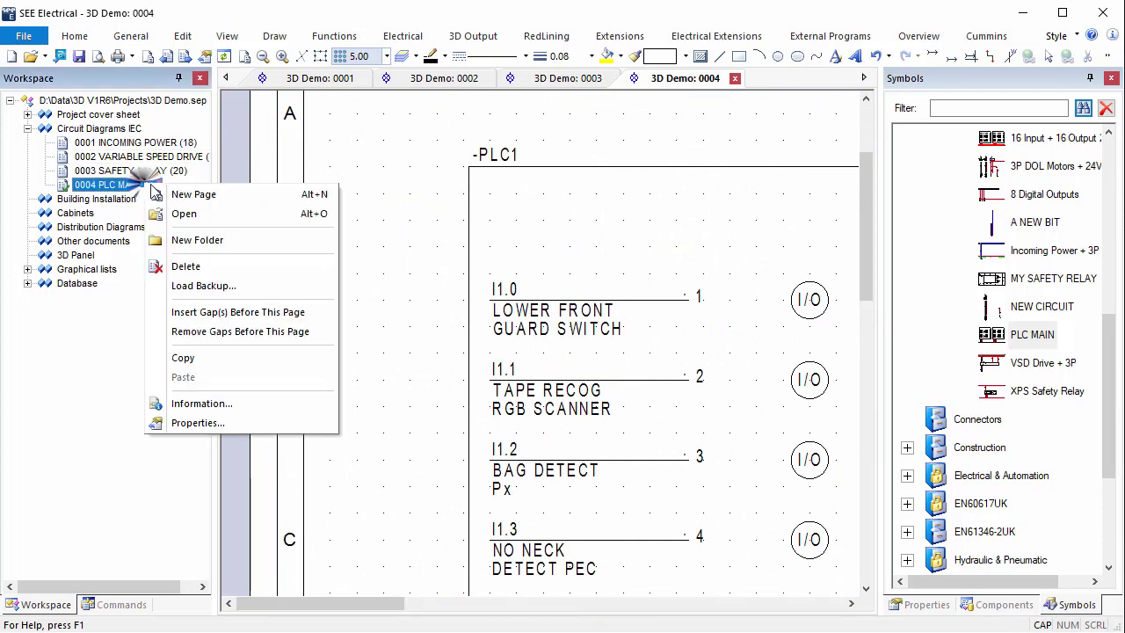
{"action": "left_click", "coordinate": [198, 192]}
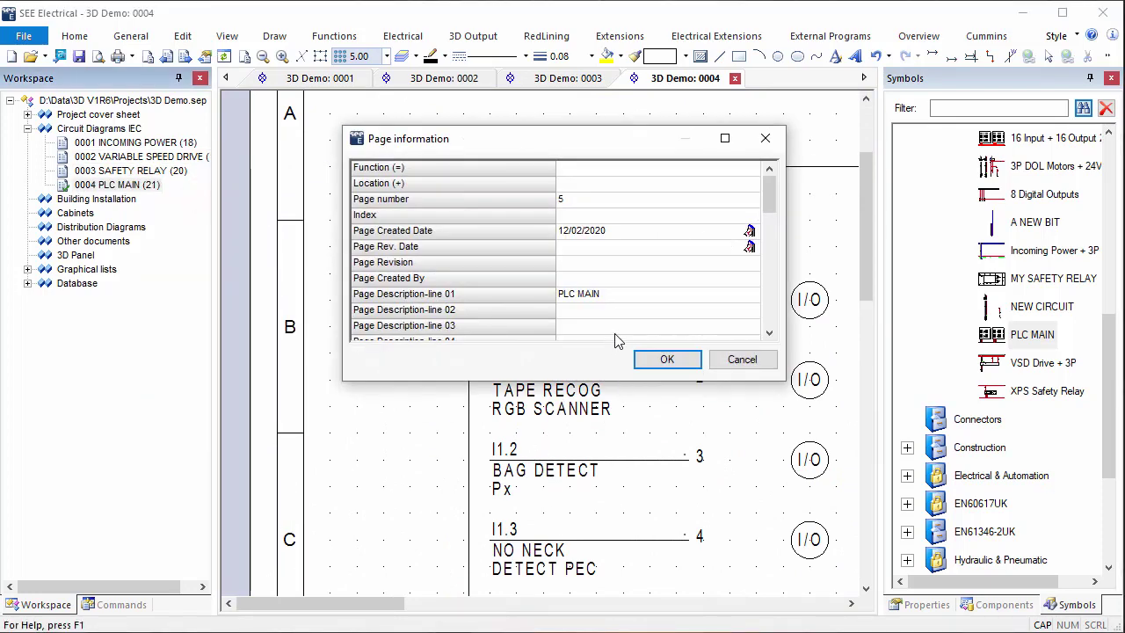
{"action": "left_click_drag", "start_coordinate": [572, 294], "coordinate": [618, 292]}
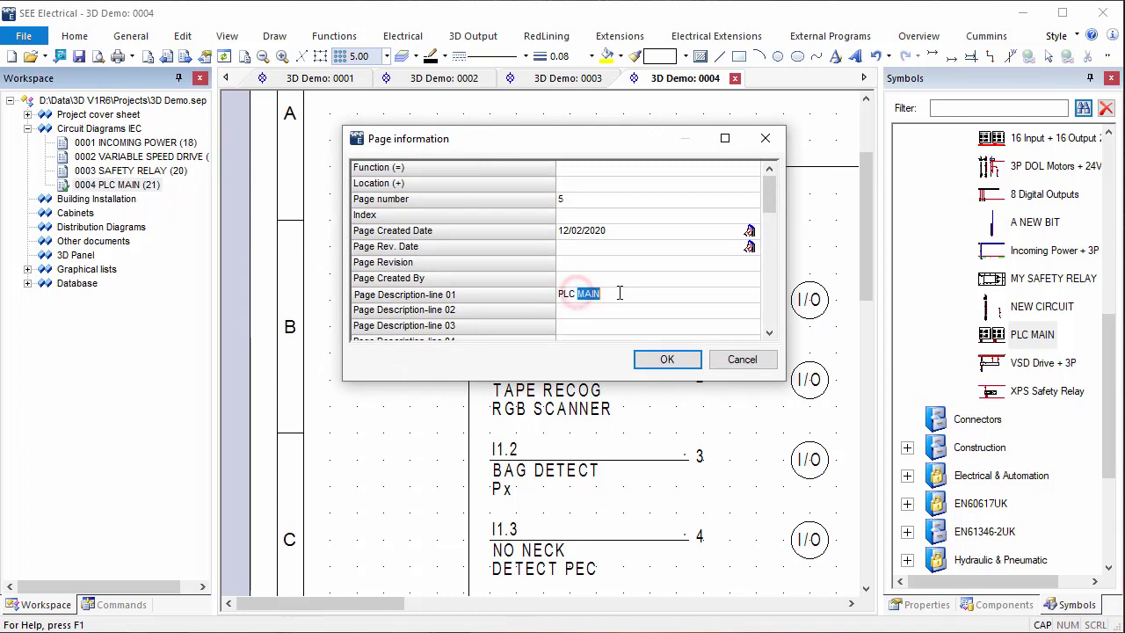
{"action": "type", "text": "INPUT"}
{"action": "key", "text": "Return"}
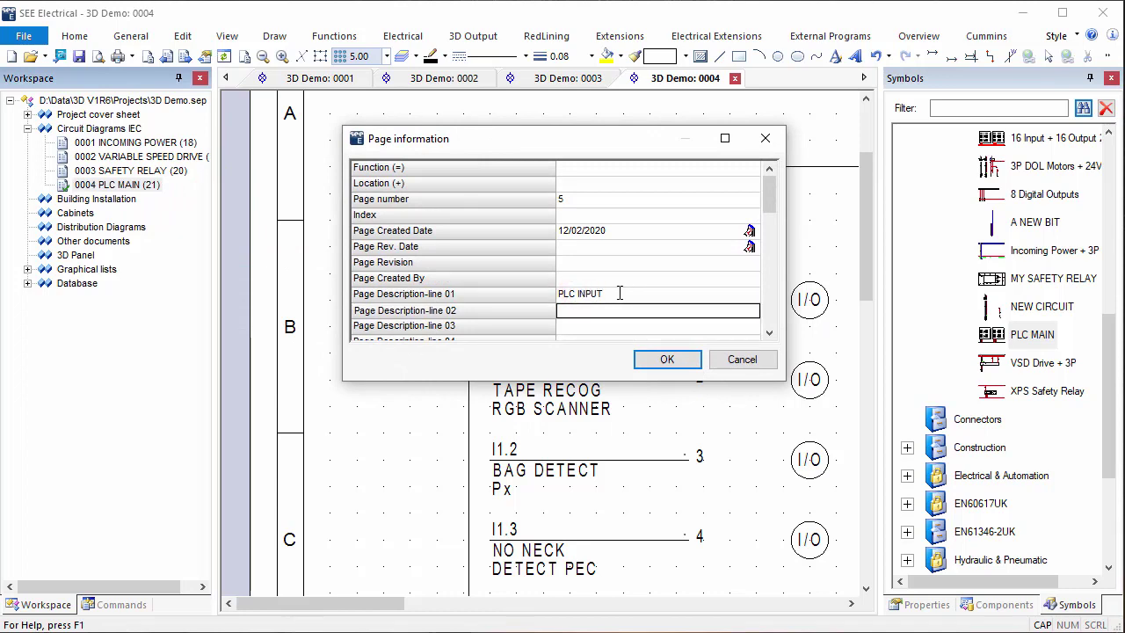
{"action": "key", "text": "Return"}
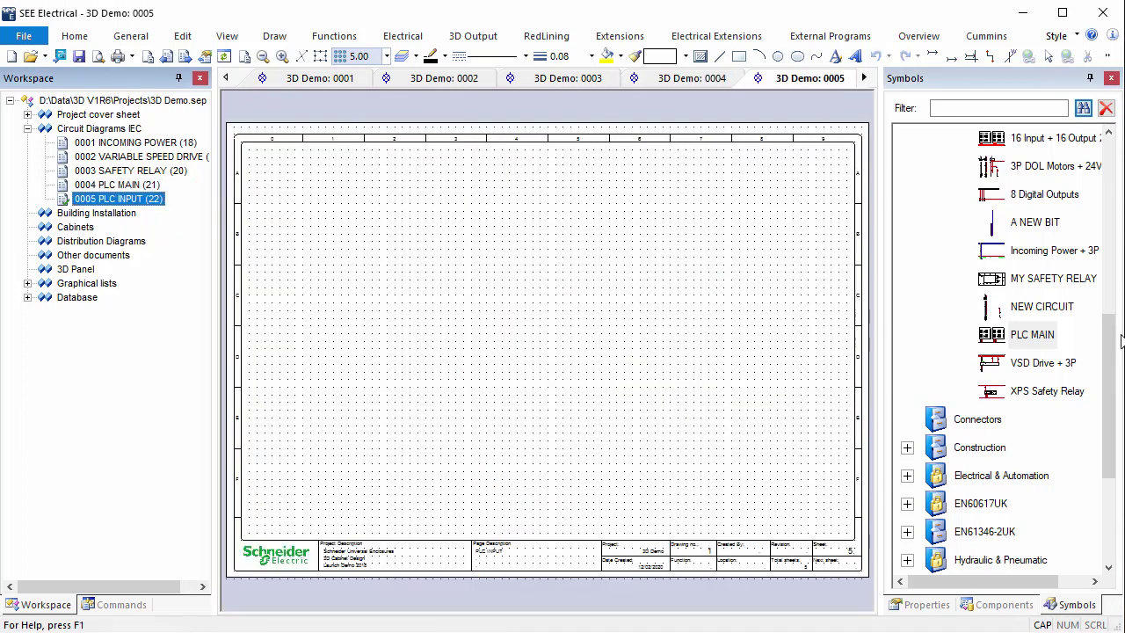
- Insert the 16 Digital Inputs circuit from Schneider Circuits at X 0, Y 0 on the PLC INPUT page, leaving the terminal properties unedited
{"action": "left_click_drag", "start_coordinate": [1120, 341], "coordinate": [1113, 313]}
{"action": "left_click", "coordinate": [1066, 195]}
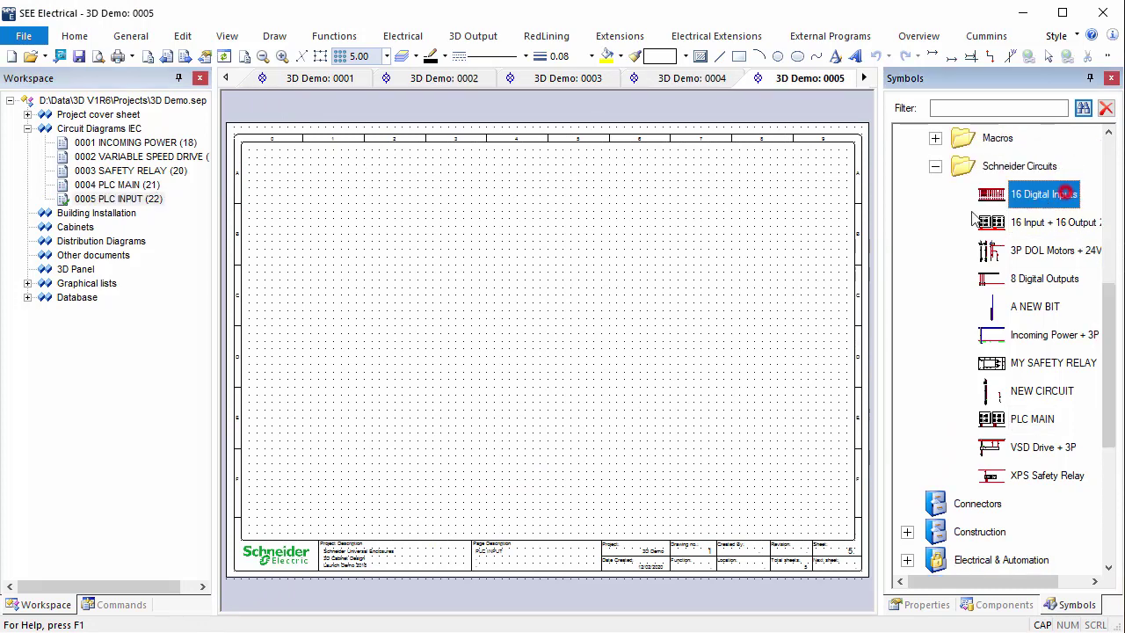
{"action": "key", "text": "space"}
{"action": "type", "text": "0"}
{"action": "key", "text": "Tab"}
{"action": "type", "text": "0"}
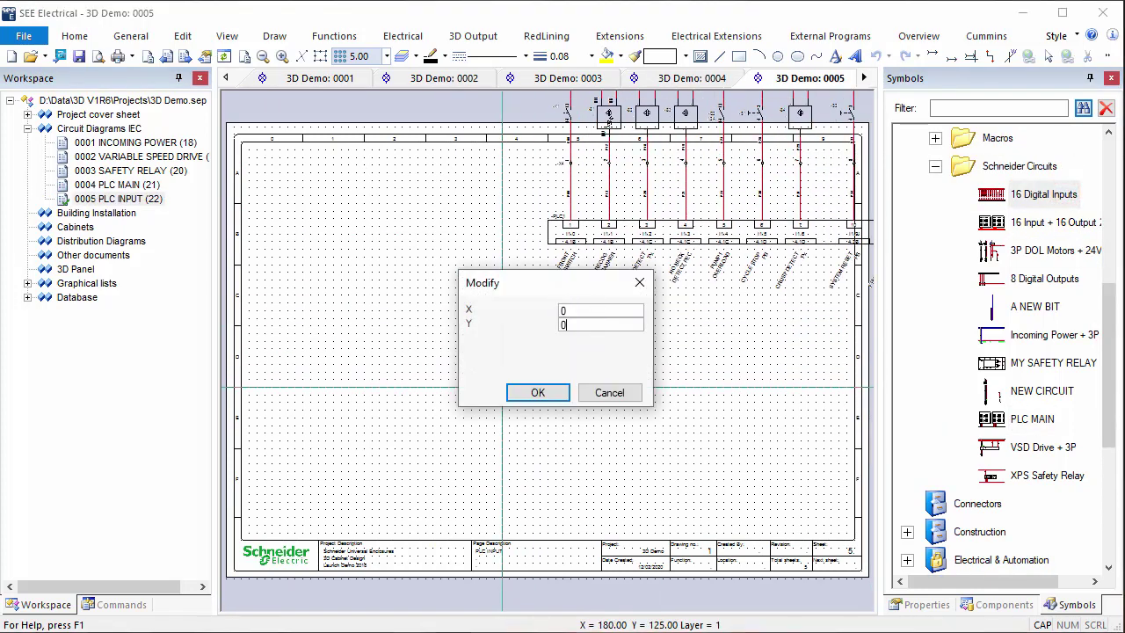
{"action": "key", "text": "Return"}
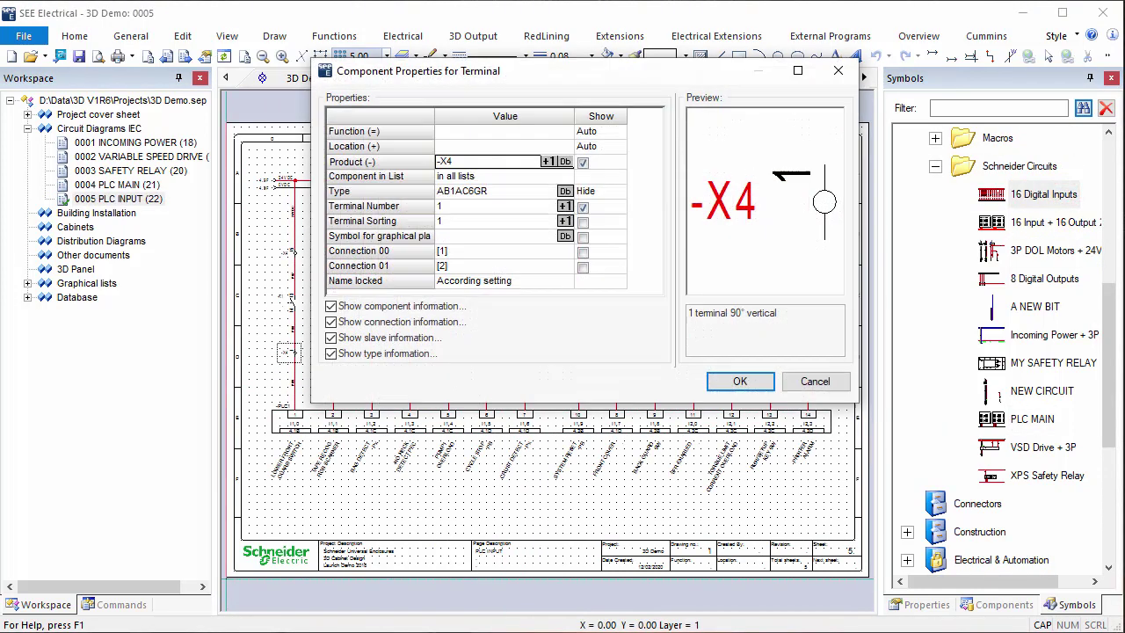
{"action": "left_click", "coordinate": [814, 381]}
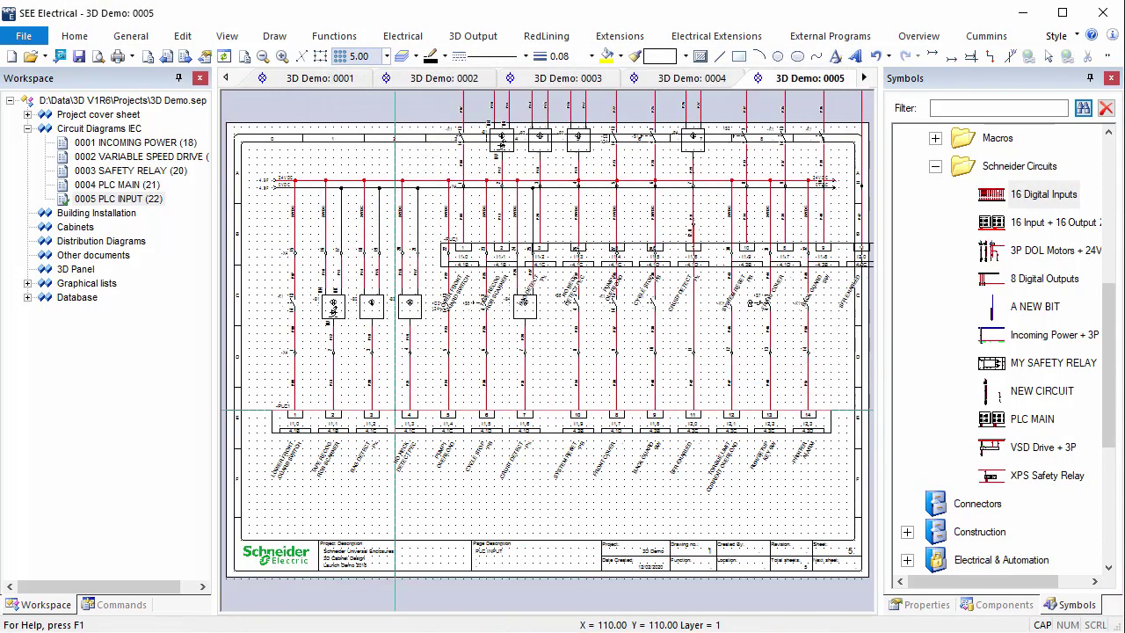
- Compare the PLC1 input cross-references and descriptions on the PLC INPUT page with those on the PLC MAIN page
{"action": "scroll", "coordinate": [545, 351], "scroll_direction": "up", "scroll_amount": 5}
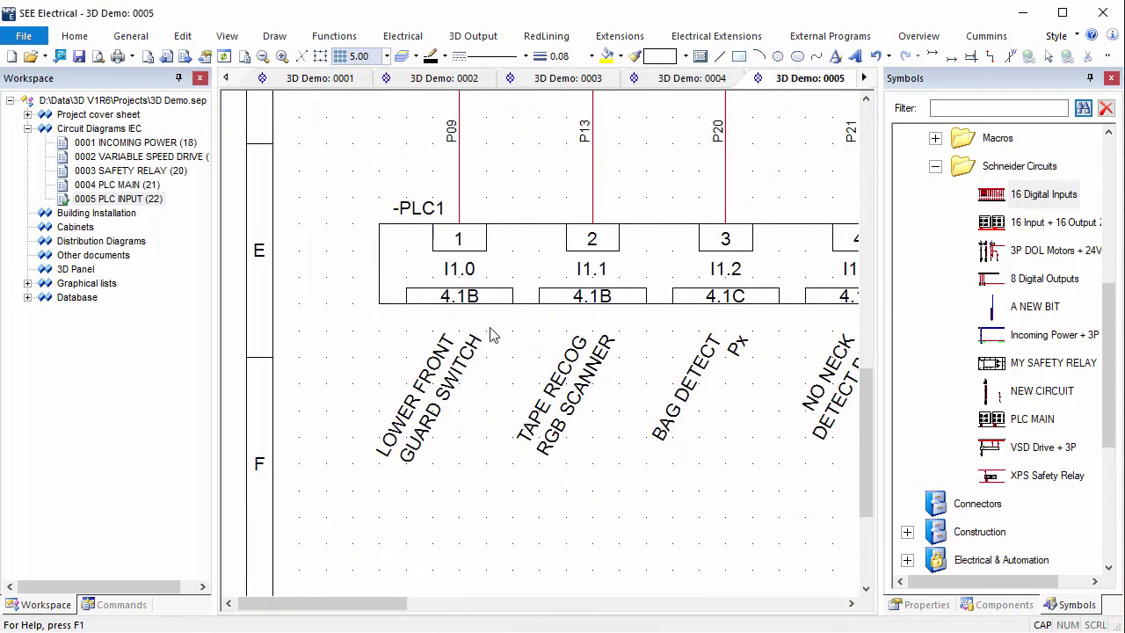
{"action": "key", "text": "ctrl+Tab"}
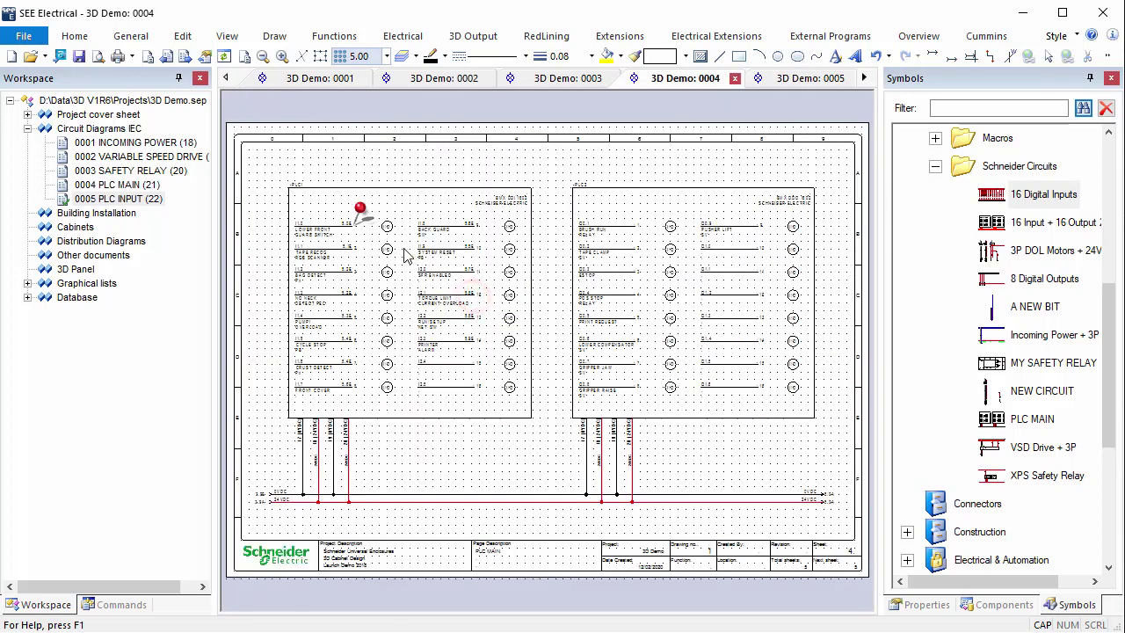
{"action": "scroll", "coordinate": [329, 229], "scroll_direction": "up", "scroll_amount": 5}
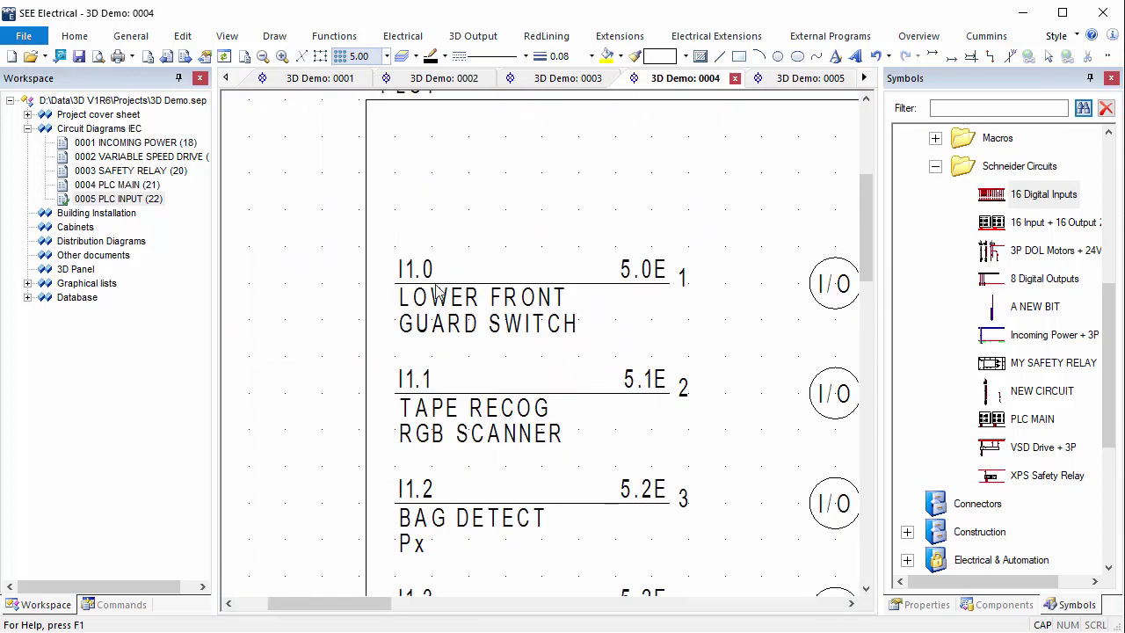
- Open the INCOMING POWER page and delete the wire numbers on all signals
{"action": "double_click", "coordinate": [184, 143]}
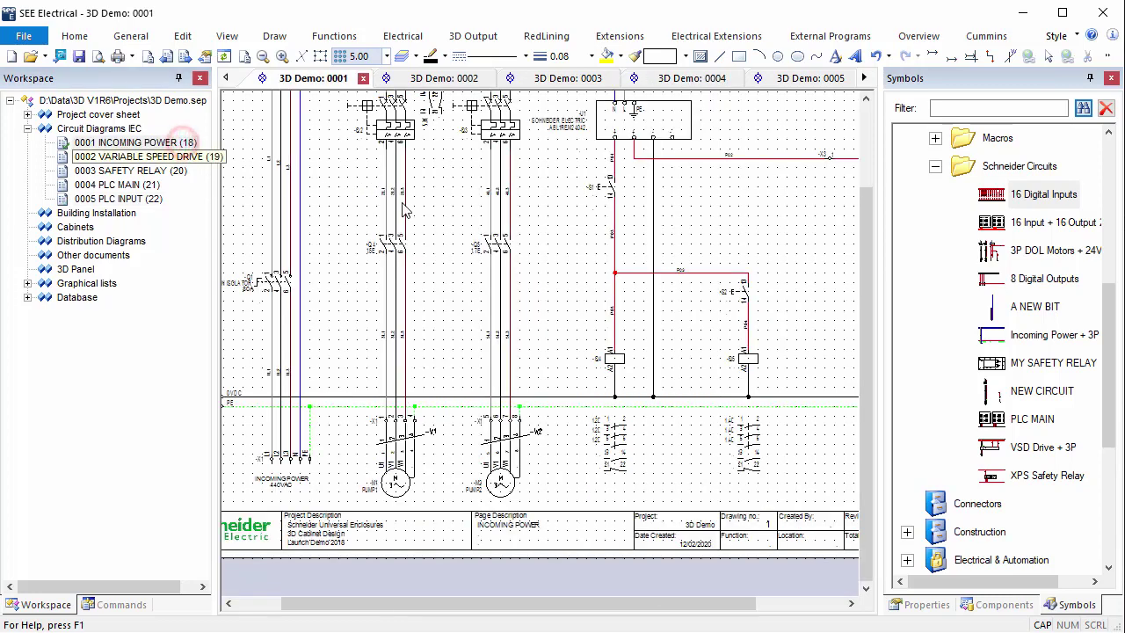
{"action": "scroll", "coordinate": [483, 308], "scroll_direction": "up", "scroll_amount": 3}
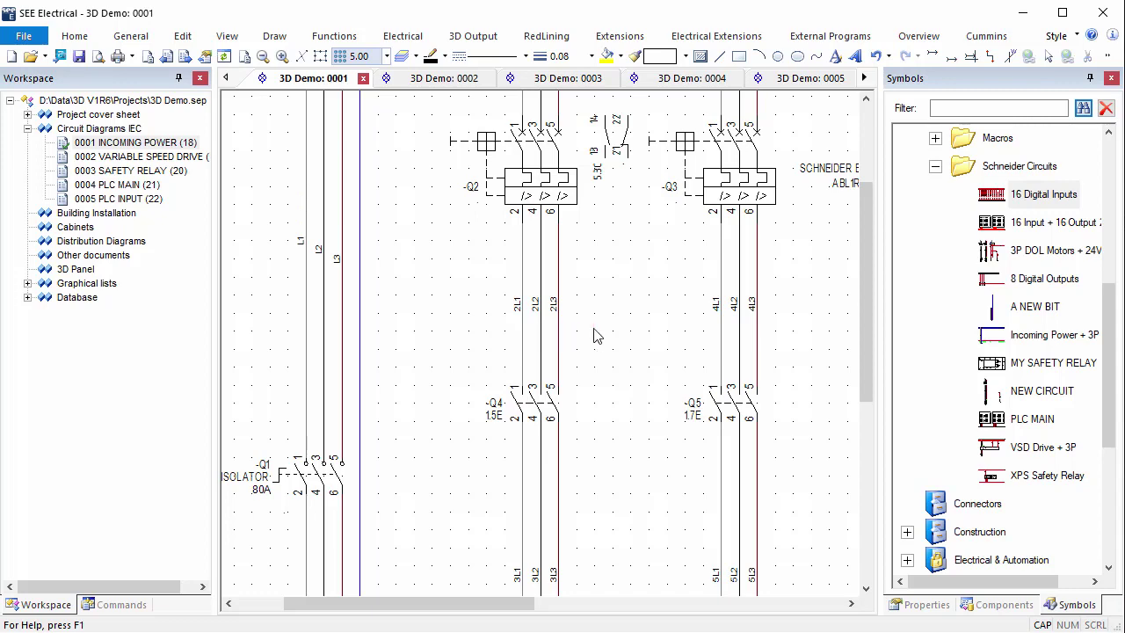
{"action": "left_click", "coordinate": [403, 35]}
{"action": "left_click", "coordinate": [399, 104]}
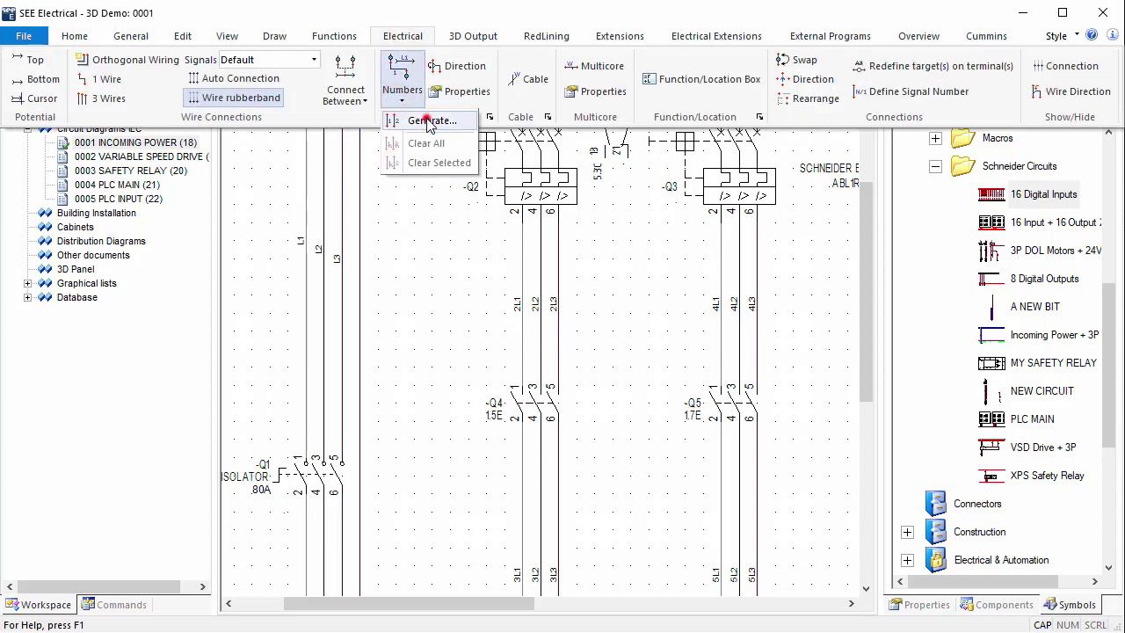
{"action": "left_click", "coordinate": [428, 120]}
{"action": "left_click", "coordinate": [445, 280]}
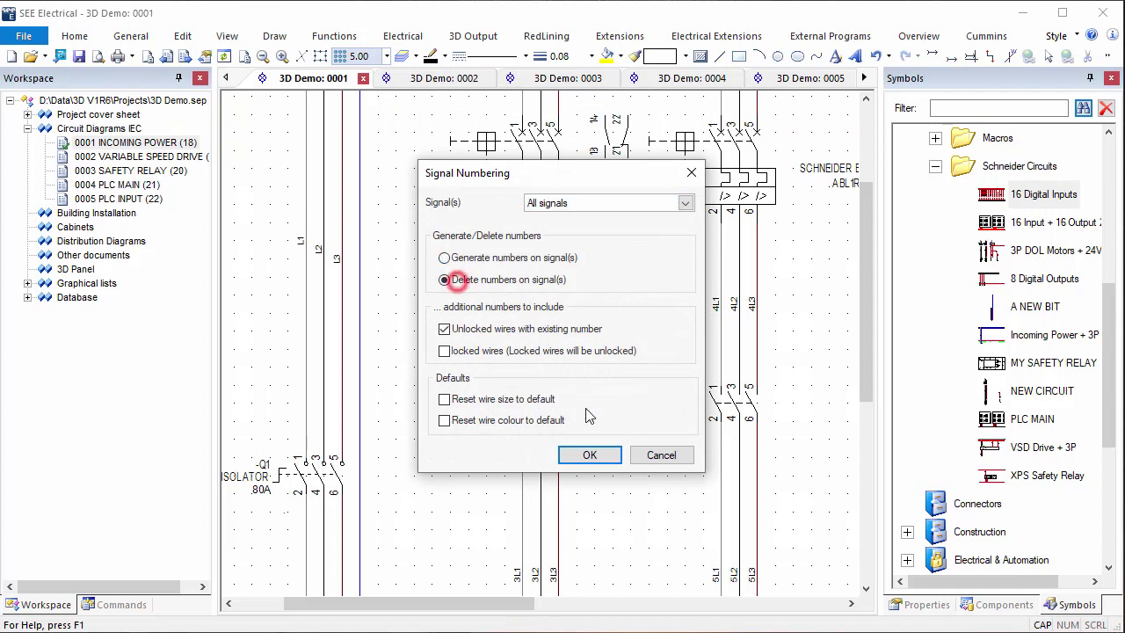
{"action": "left_click", "coordinate": [582, 455]}
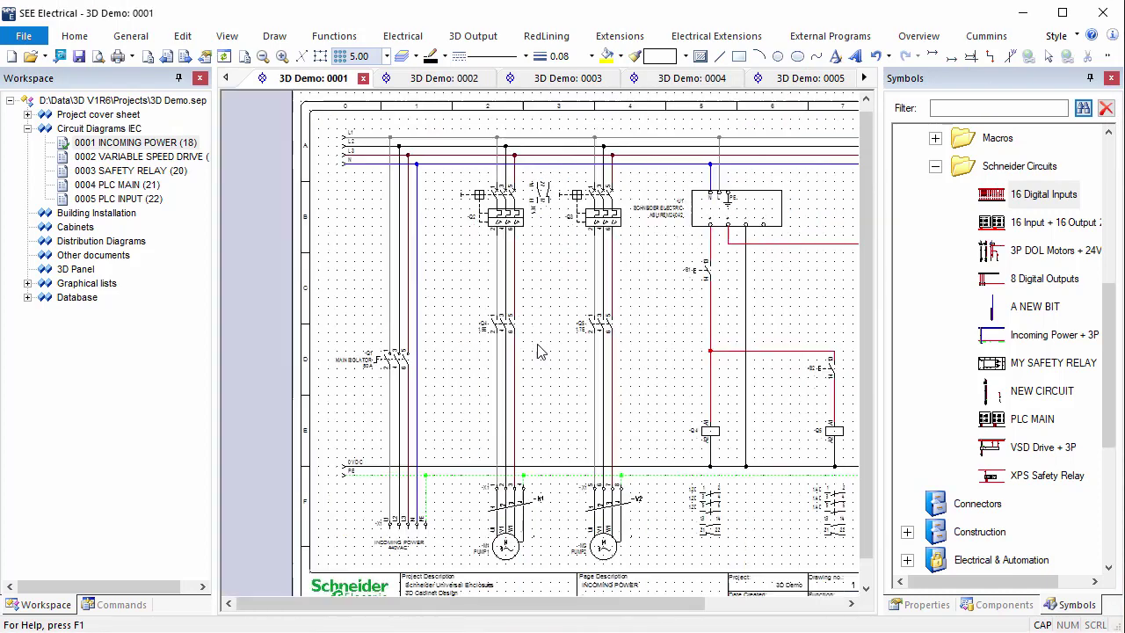
- Generate new wire numbers for all signals and check the numbering on the INCOMING POWER page
{"action": "left_click", "coordinate": [402, 36]}
{"action": "left_click", "coordinate": [402, 90]}
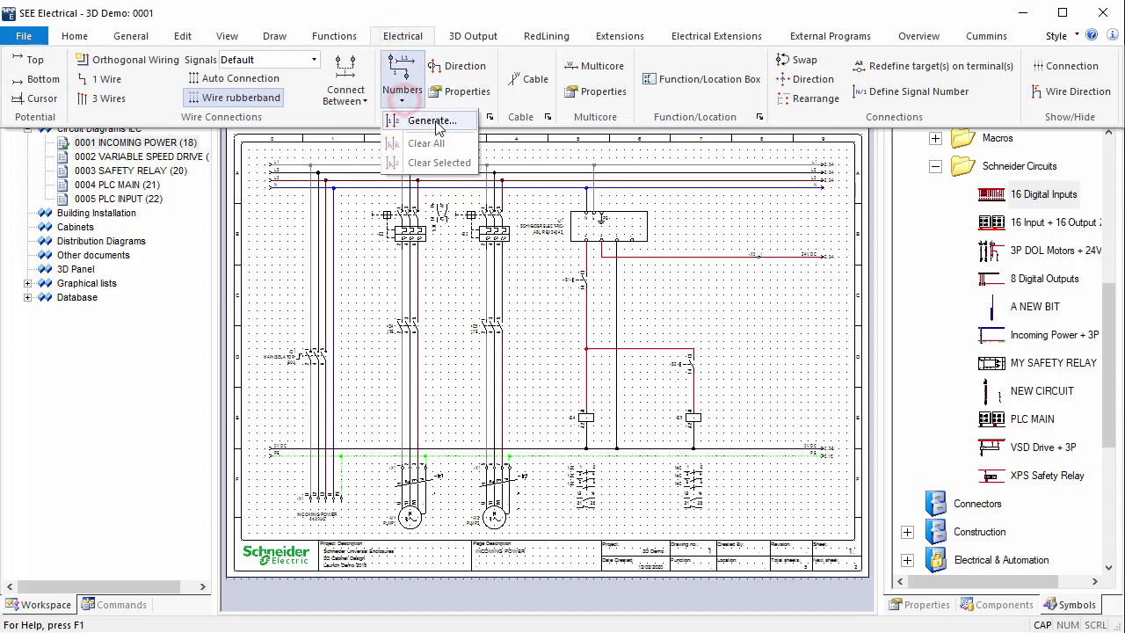
{"action": "left_click", "coordinate": [423, 117]}
{"action": "left_click", "coordinate": [560, 204]}
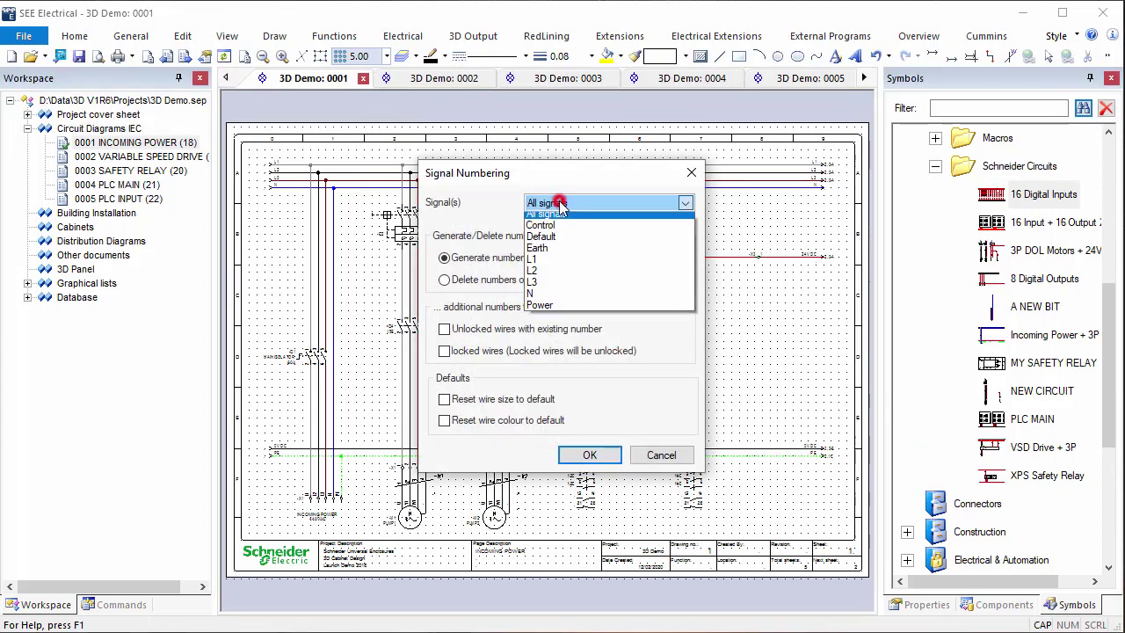
{"action": "left_click", "coordinate": [546, 202]}
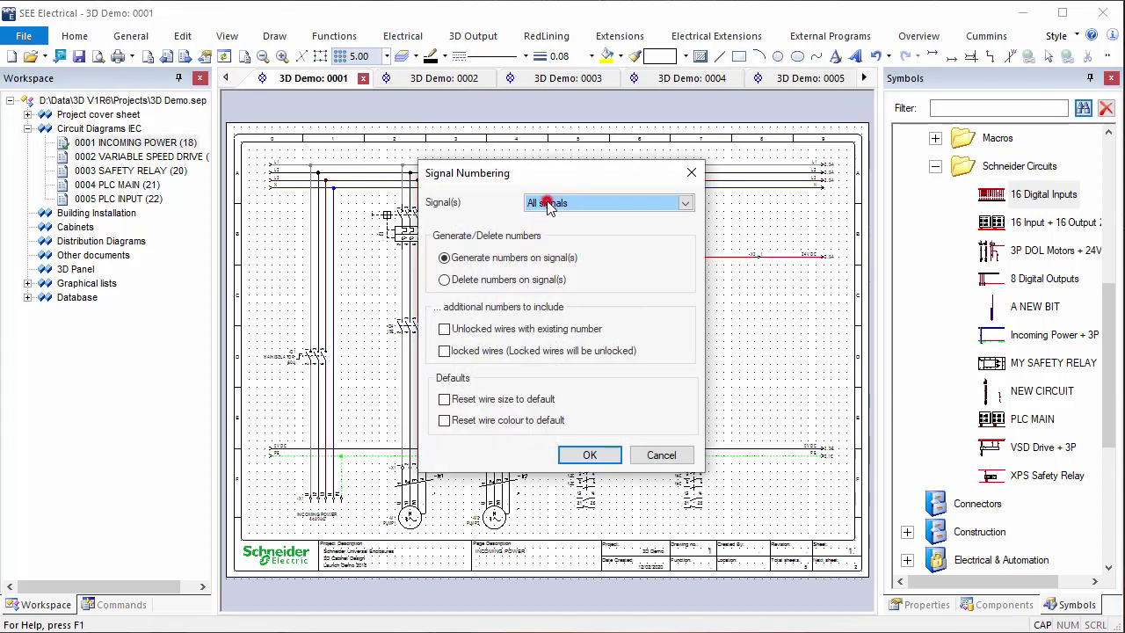
{"action": "left_click", "coordinate": [580, 452]}
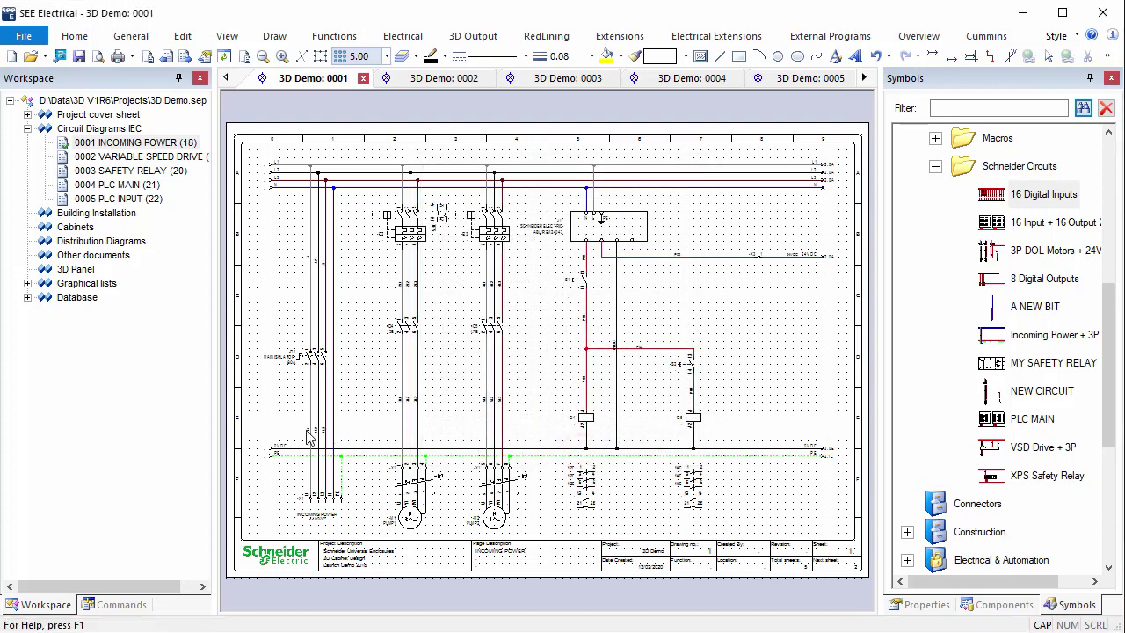
{"action": "scroll", "coordinate": [308, 437], "scroll_direction": "up", "scroll_amount": 3}
{"action": "scroll", "coordinate": [633, 318], "scroll_direction": "down", "scroll_amount": 2}
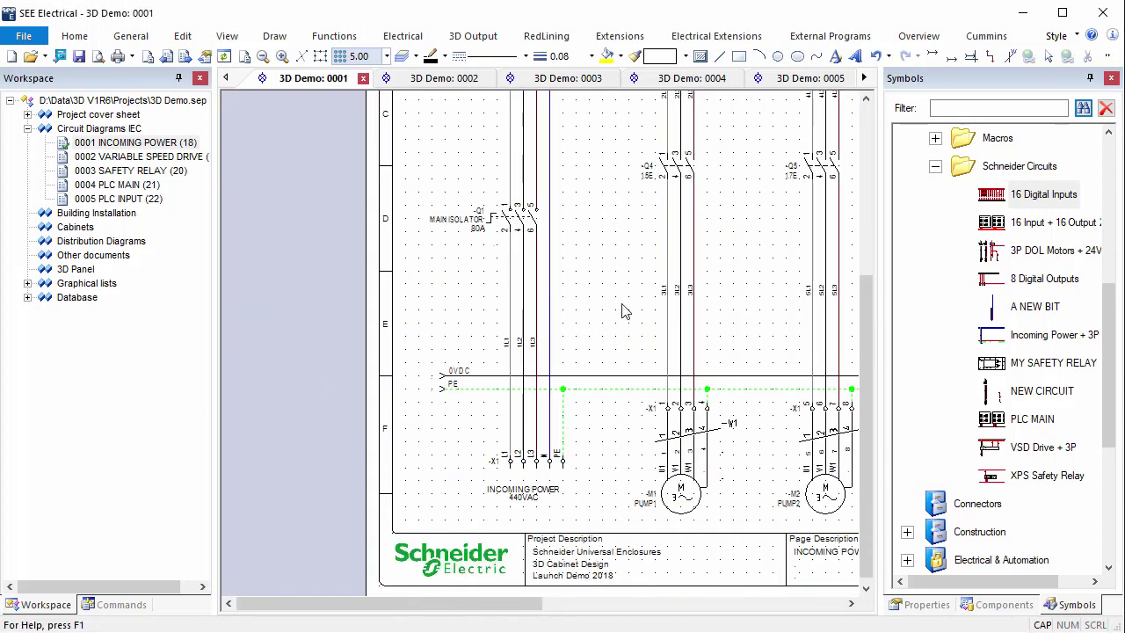
{"action": "scroll", "coordinate": [605, 245], "scroll_direction": "down", "scroll_amount": 2}
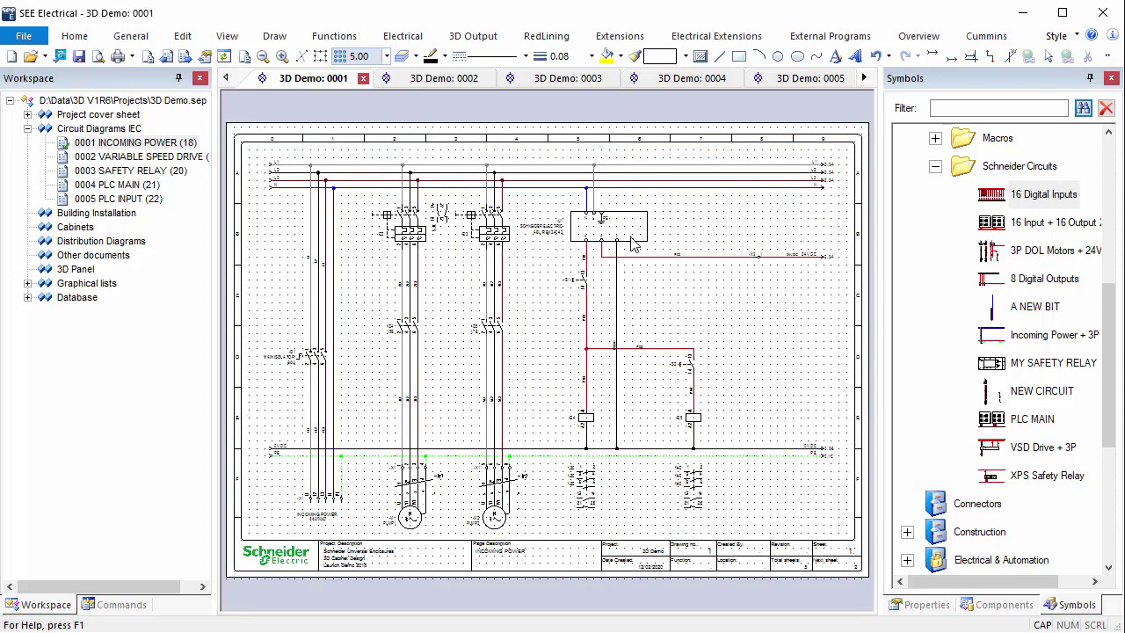
- Create a 3D Panel page described as 3D LAYOUT, using the Standard Simple drawing template
{"action": "left_click", "coordinate": [74, 270]}
{"action": "right_click", "coordinate": [77, 272]}
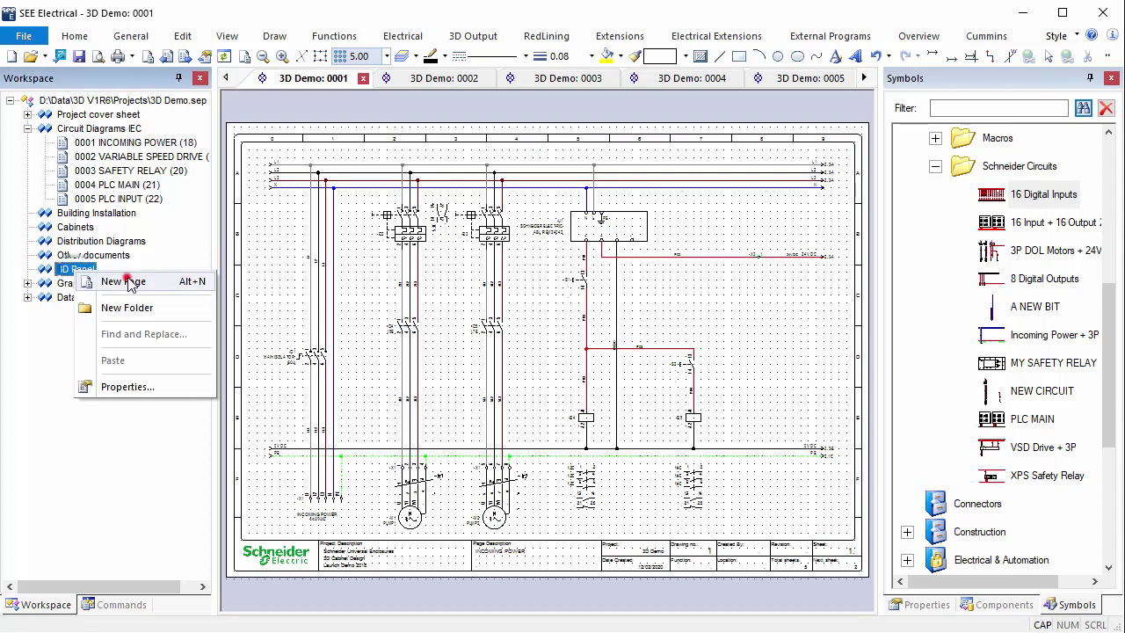
{"action": "left_click", "coordinate": [123, 281]}
{"action": "left_click", "coordinate": [630, 294]}
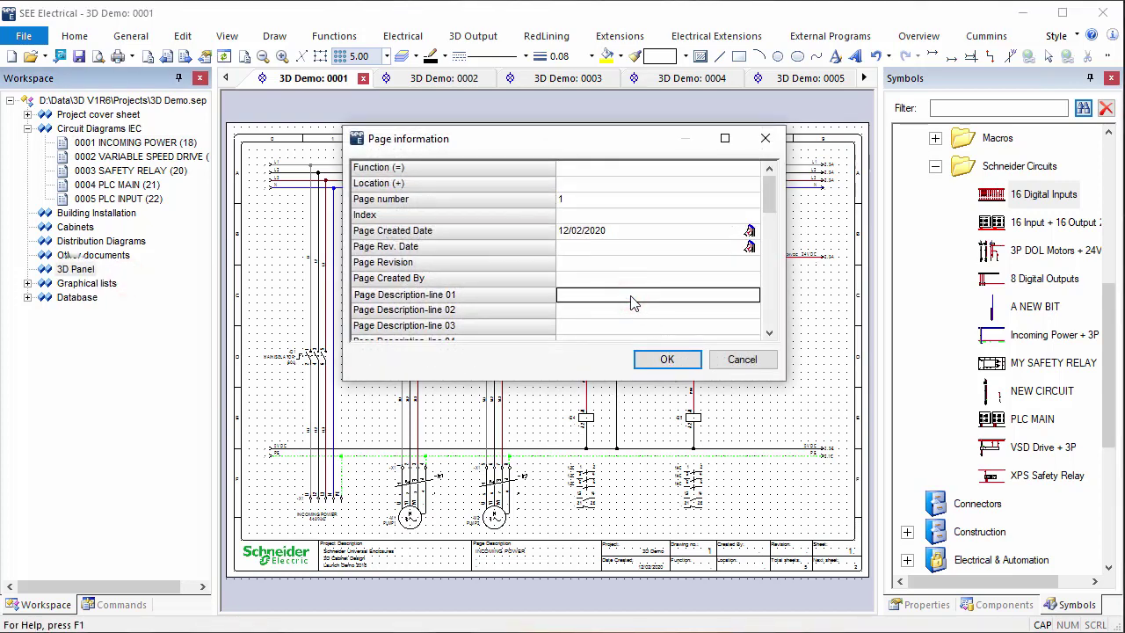
{"action": "type", "text": "3D LAYOUT"}
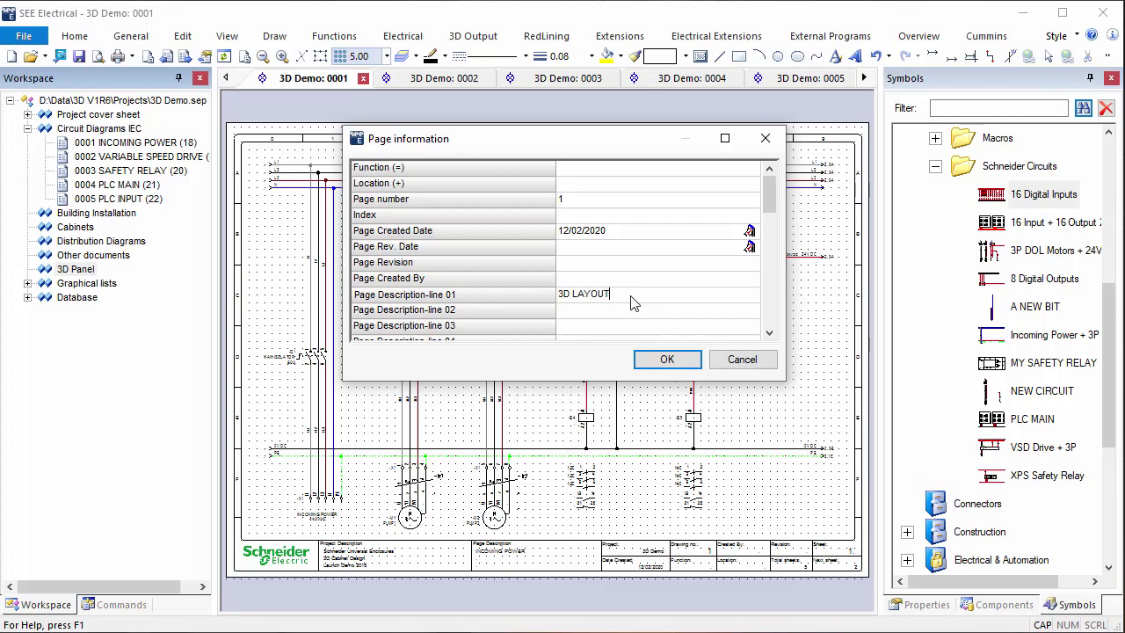
{"action": "key", "text": "Return"}
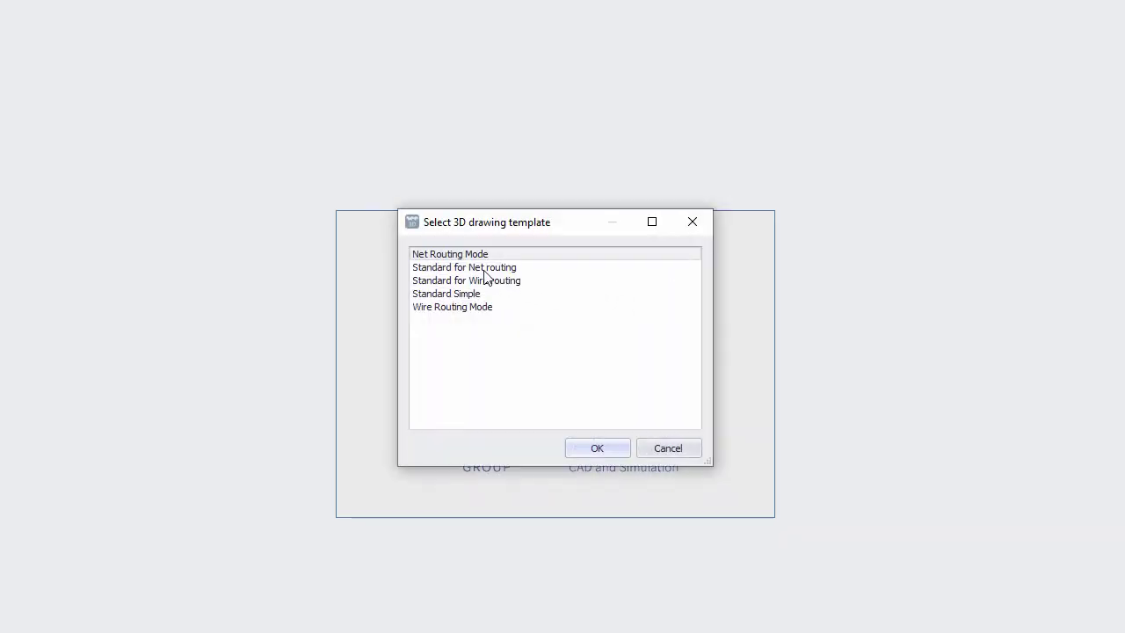
{"action": "left_click", "coordinate": [465, 295]}
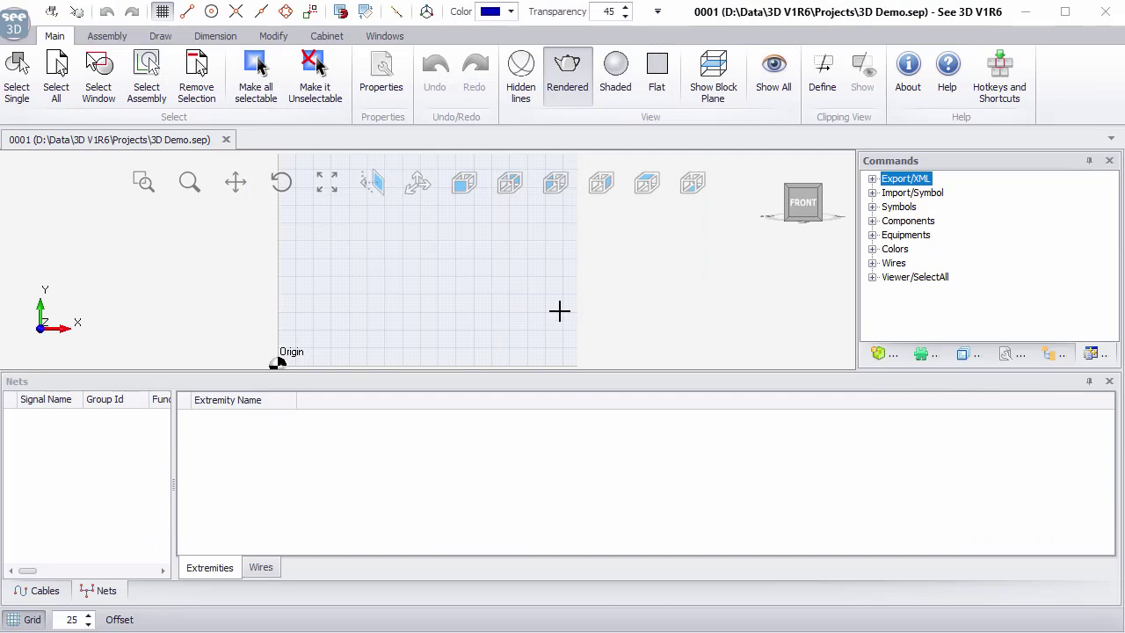
- Collapse the Nets list and place enclosure NSYSF12640P from Schneider Electric Universal Enclosures, Spacial SF W. M PLATE, near the origin
{"action": "left_click", "coordinate": [1089, 381]}
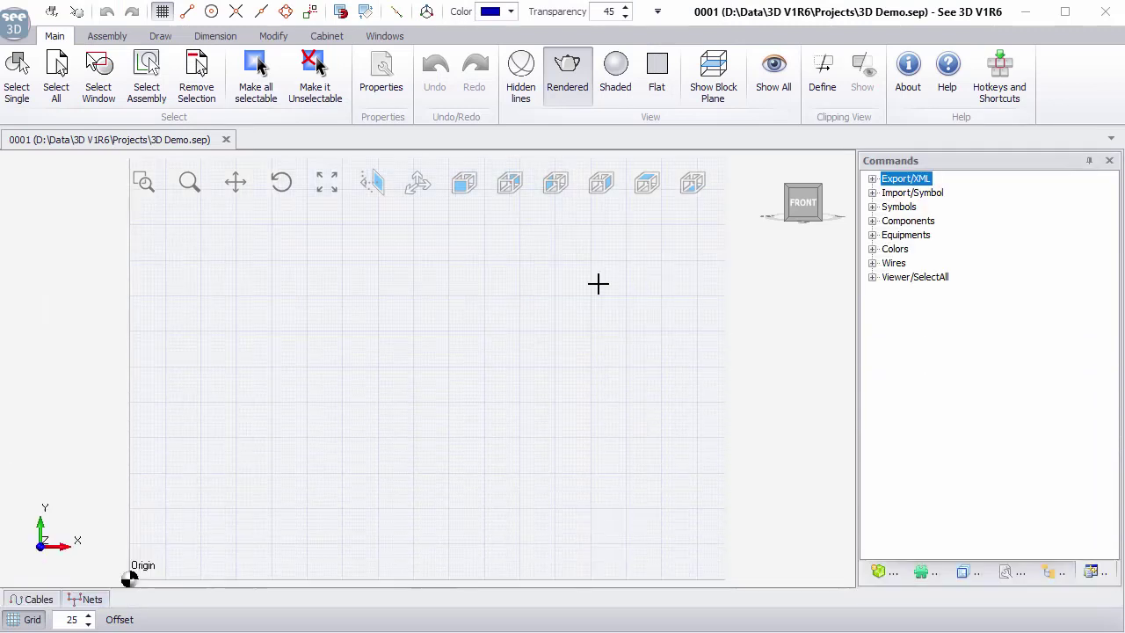
{"action": "left_click", "coordinate": [883, 572]}
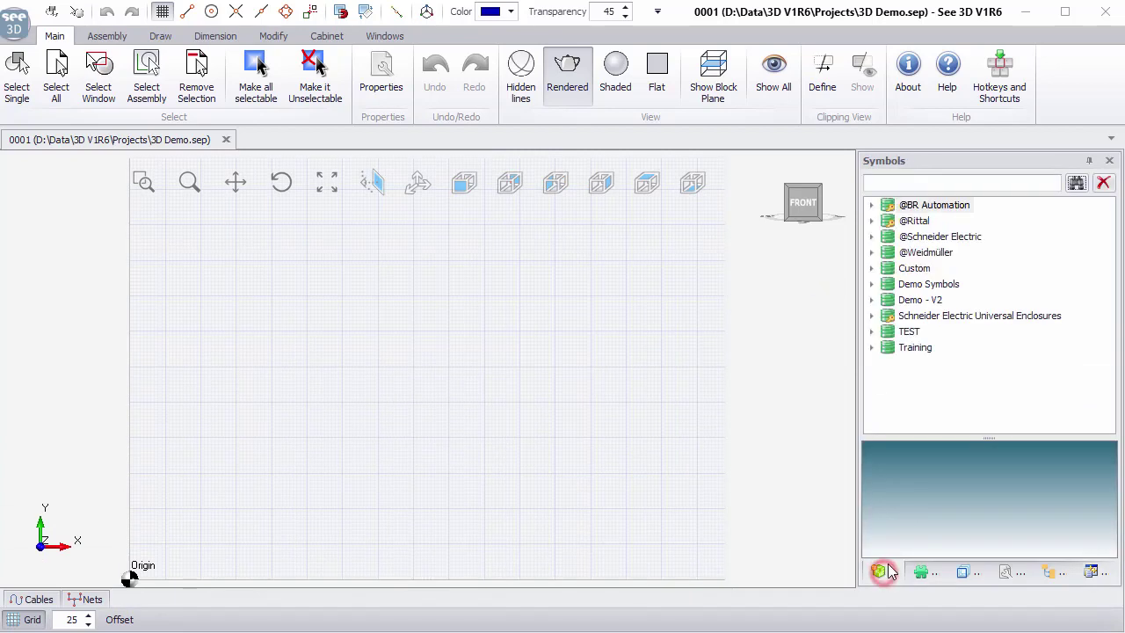
{"action": "left_click", "coordinate": [873, 317]}
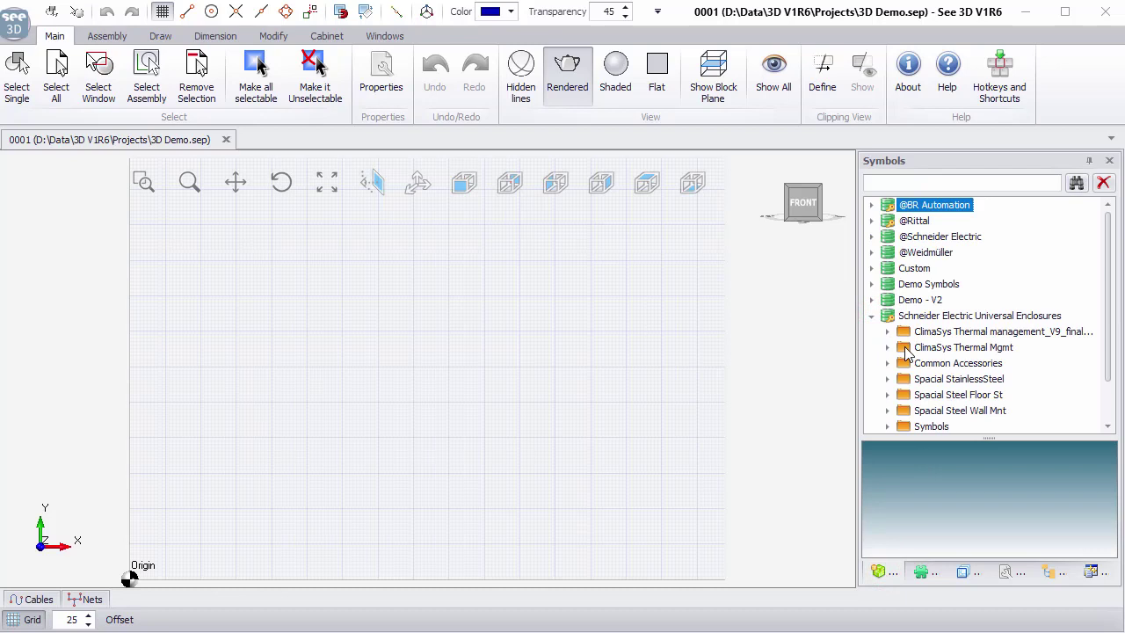
{"action": "scroll", "coordinate": [908, 352], "scroll_direction": "down", "scroll_amount": 1}
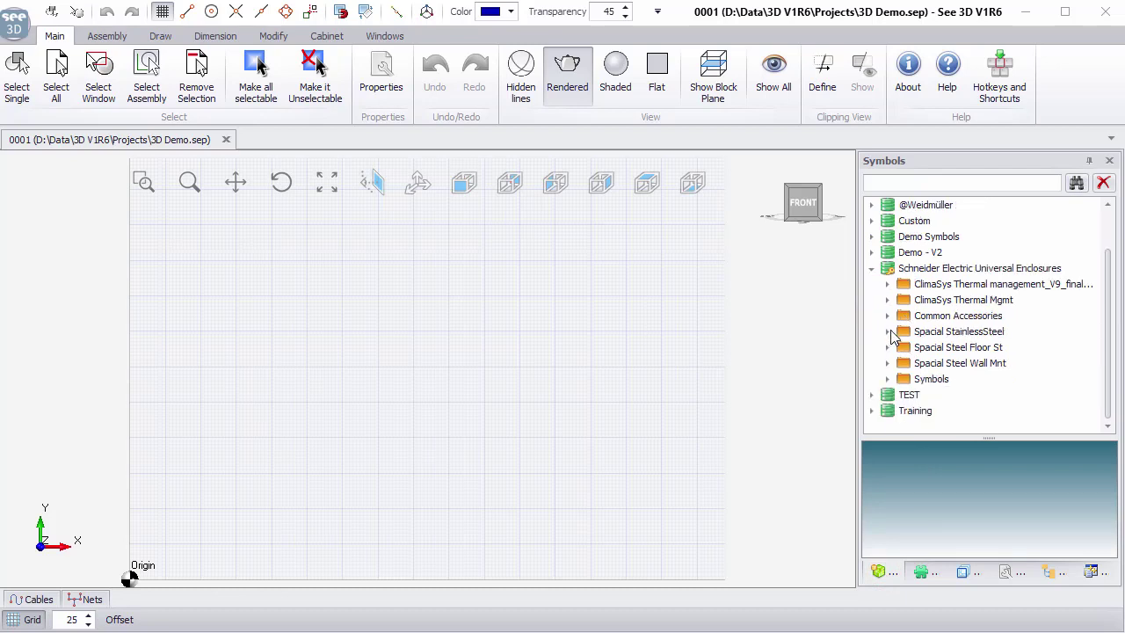
{"action": "left_click", "coordinate": [888, 347]}
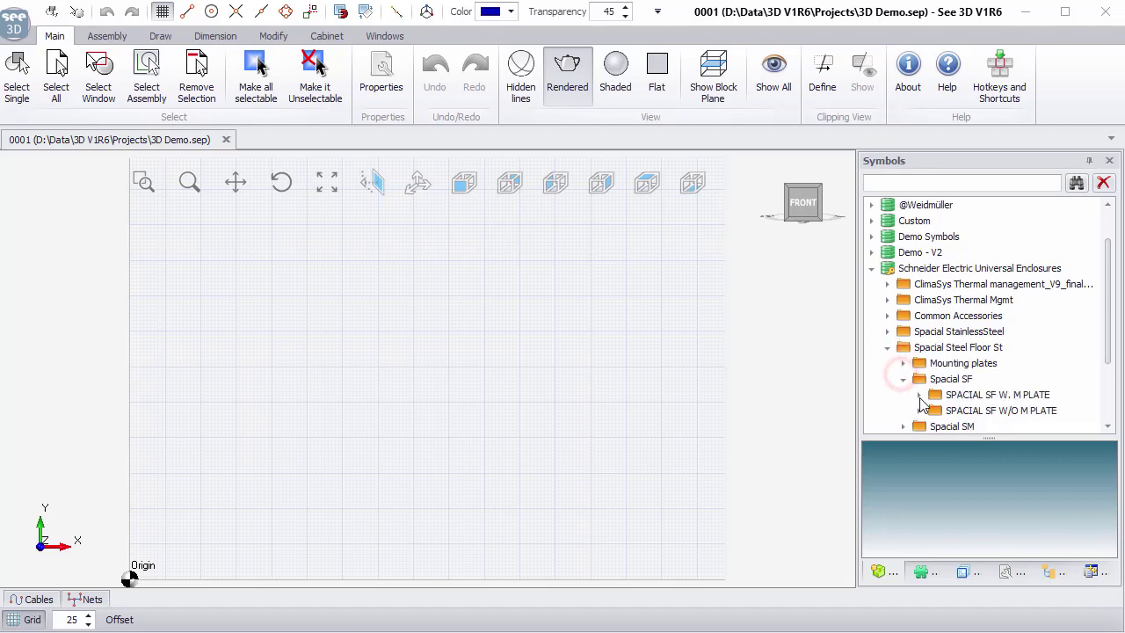
{"action": "left_click", "coordinate": [918, 395]}
{"action": "scroll", "coordinate": [991, 369], "scroll_direction": "down", "scroll_amount": 2}
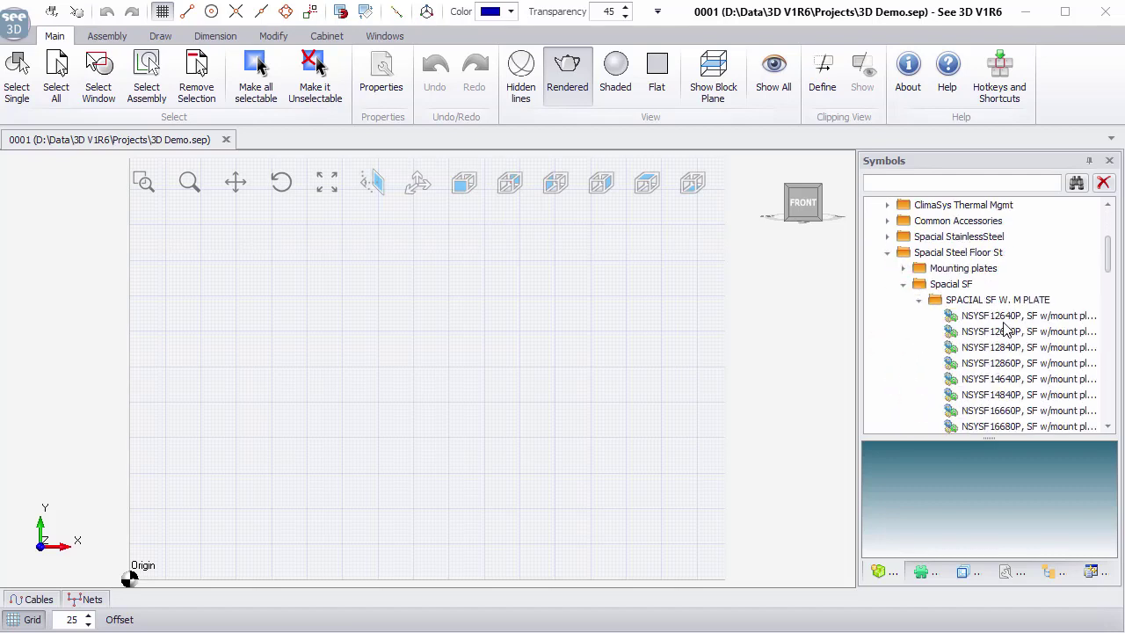
{"action": "left_click_drag", "start_coordinate": [1005, 325], "coordinate": [222, 441]}
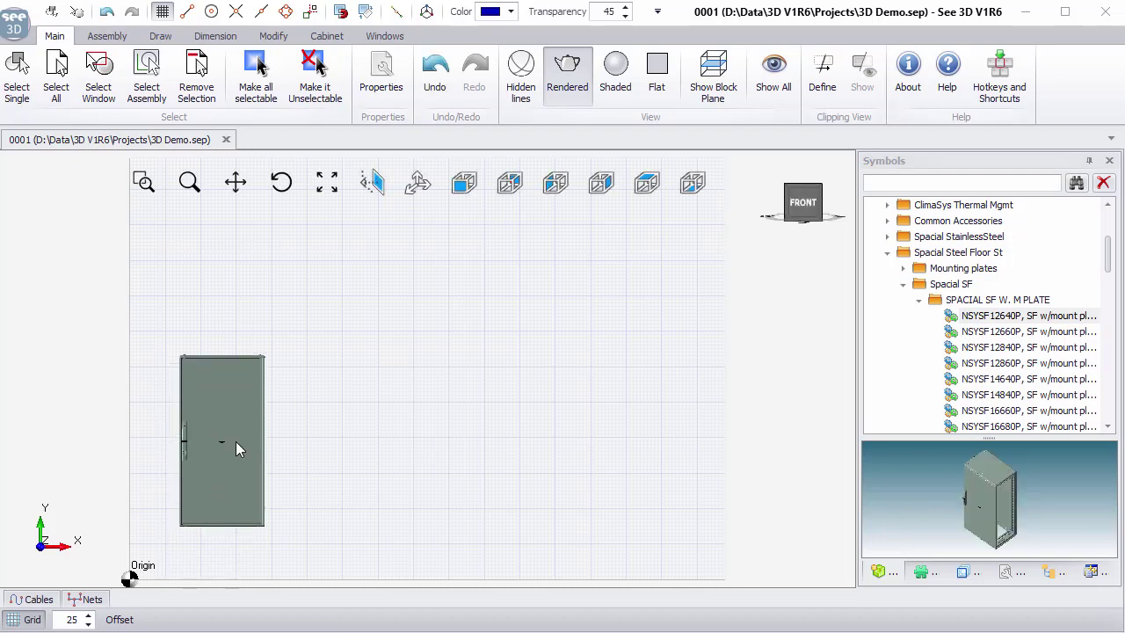
{"action": "key", "text": "Escape"}
- Examine the enclosure in 3D by selecting its door, roof and frame as separate parts
{"action": "left_click_drag", "start_coordinate": [312, 417], "coordinate": [251, 477]}
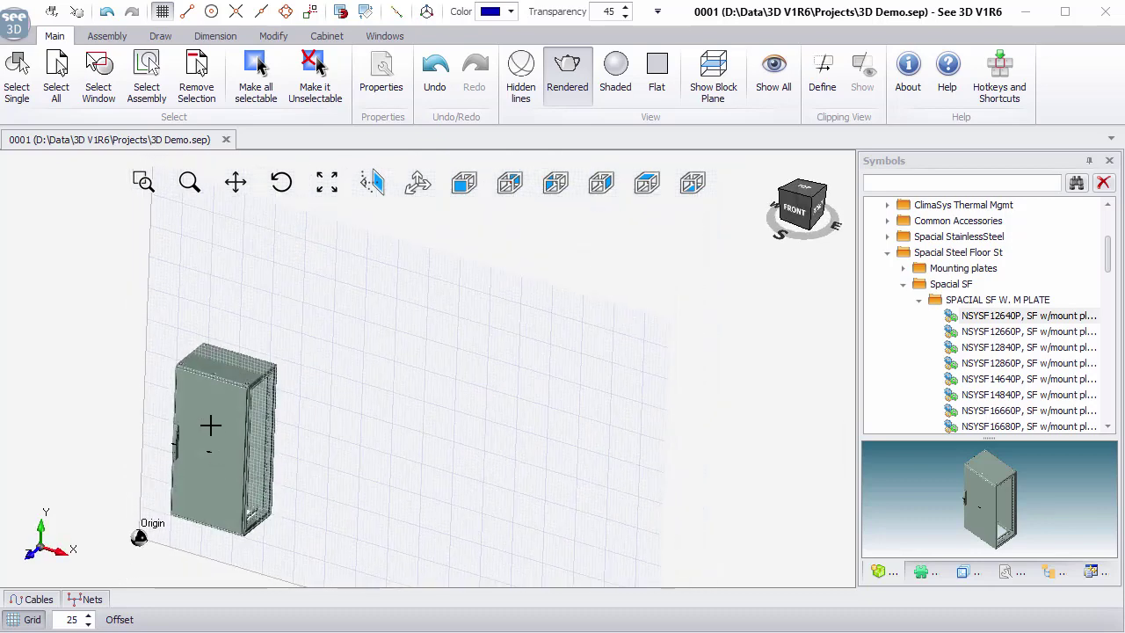
{"action": "scroll", "coordinate": [210, 426], "scroll_direction": "up", "scroll_amount": 3}
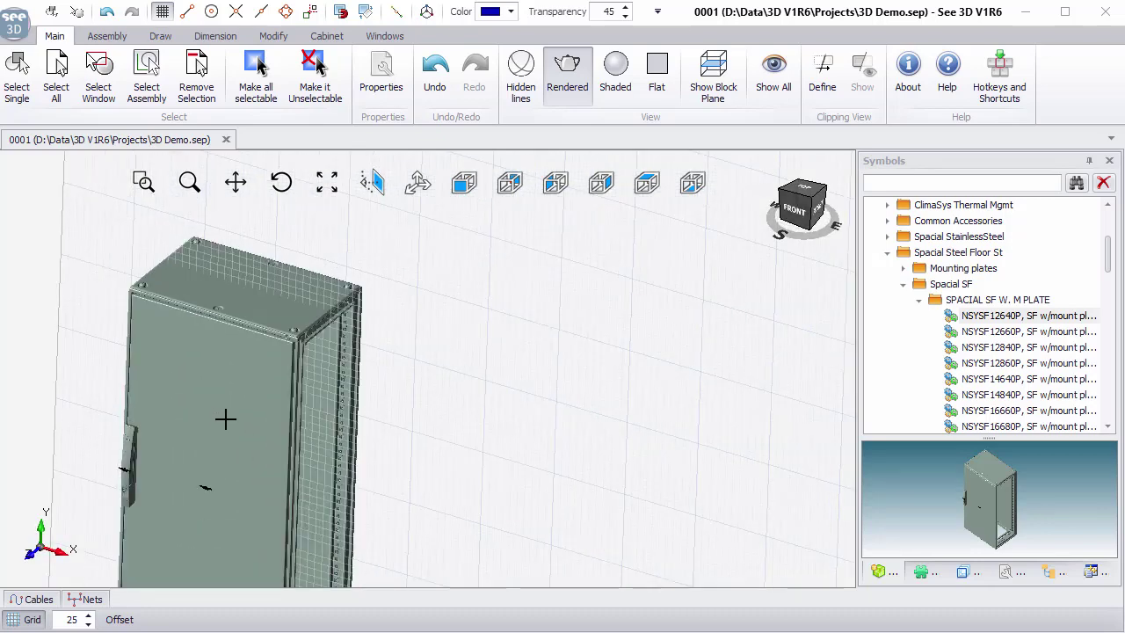
{"action": "scroll", "coordinate": [225, 419], "scroll_direction": "down", "scroll_amount": 1}
{"action": "left_click", "coordinate": [228, 422]}
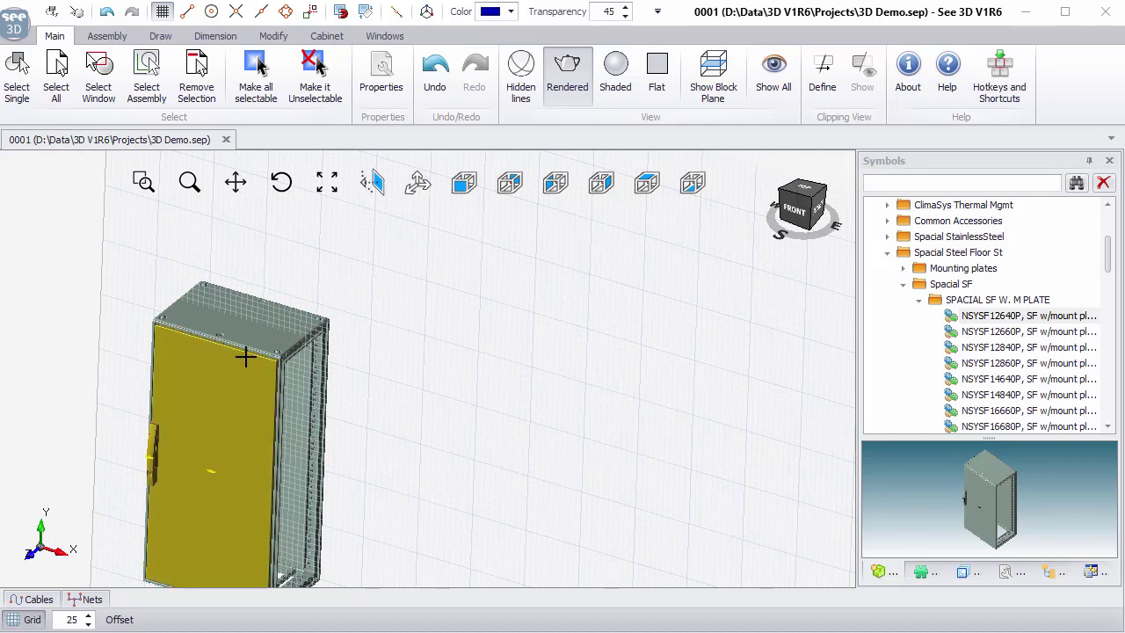
{"action": "left_click", "coordinate": [250, 328]}
{"action": "left_click", "coordinate": [282, 380]}
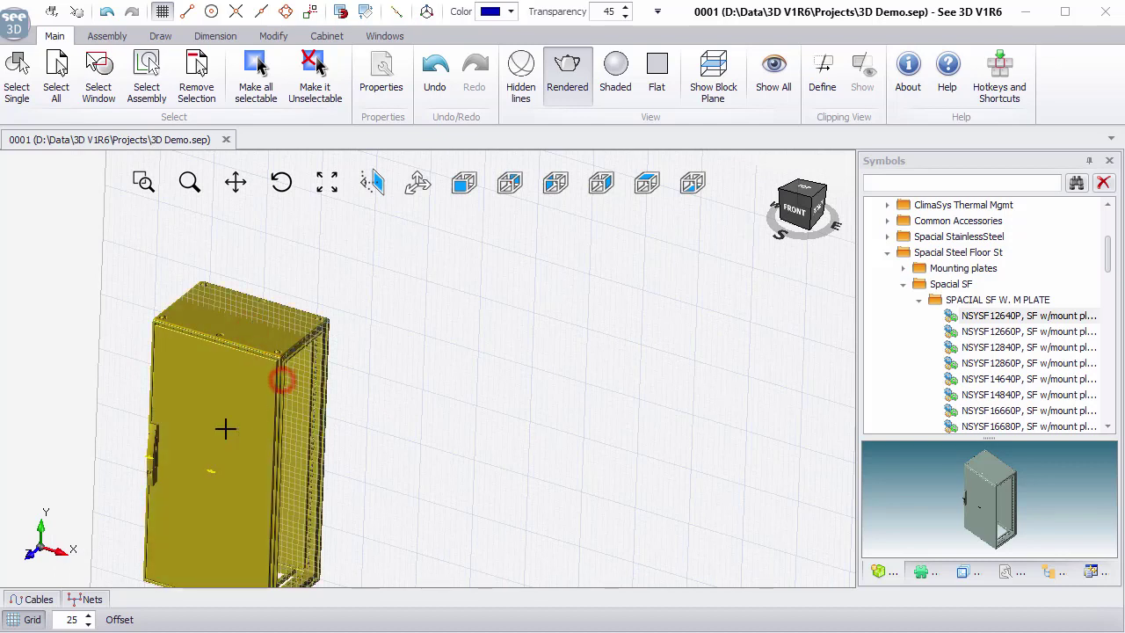
- Detach the door from the enclosure and move it into the empty space beside the frame
{"action": "right_click", "coordinate": [391, 346]}
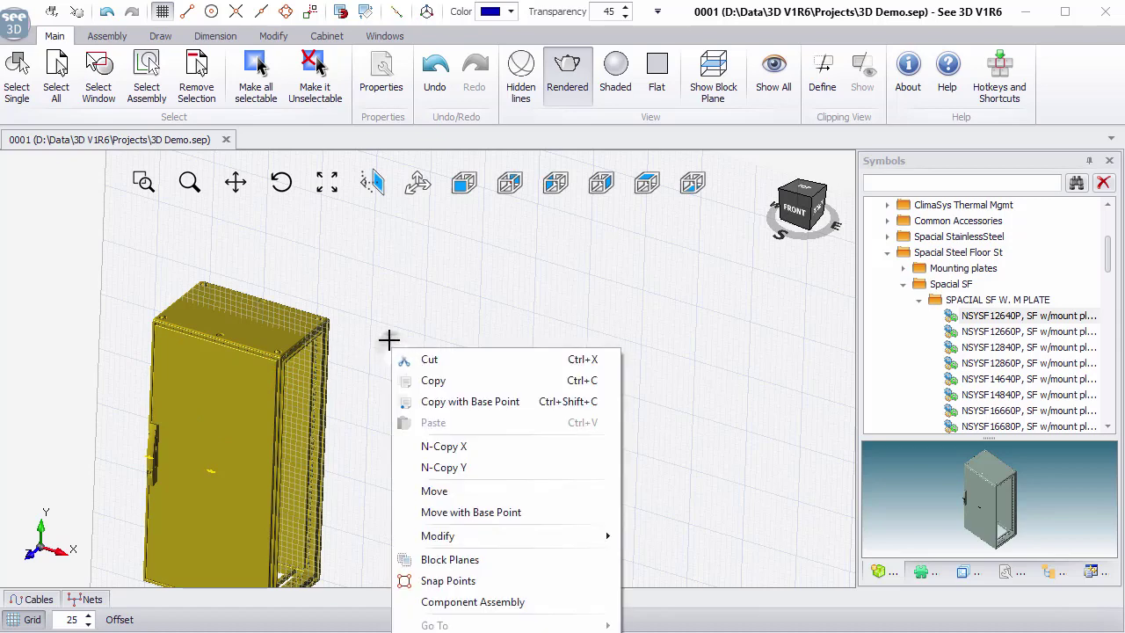
{"action": "left_click", "coordinate": [391, 345]}
{"action": "left_click_drag", "start_coordinate": [208, 420], "coordinate": [380, 486]}
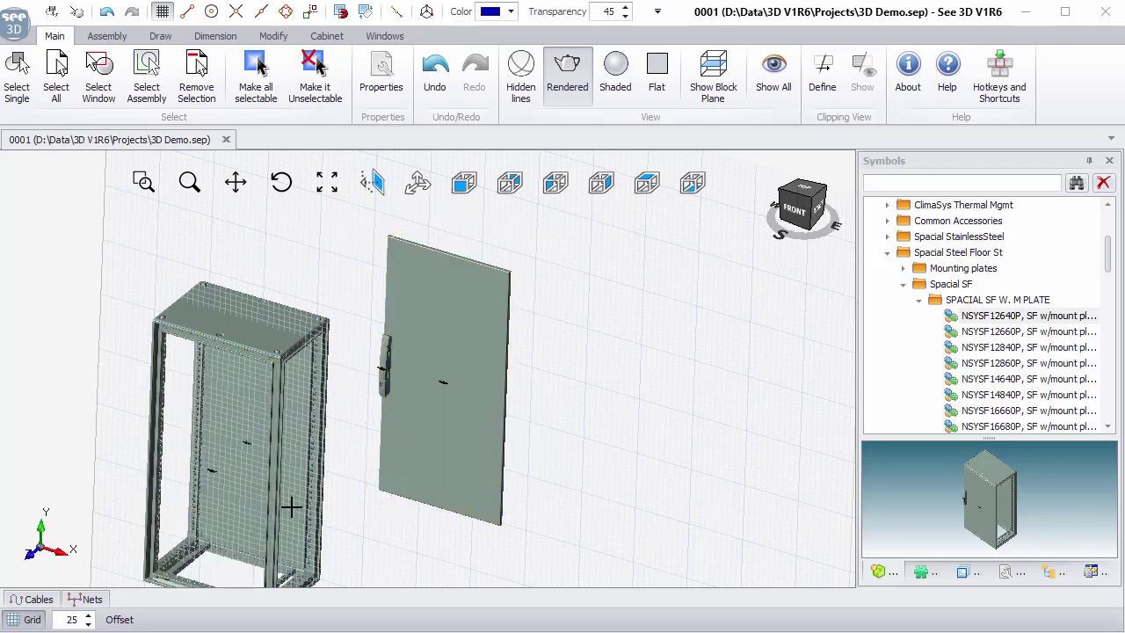
{"action": "middle_click_drag", "start_coordinate": [292, 507], "coordinate": [319, 451]}
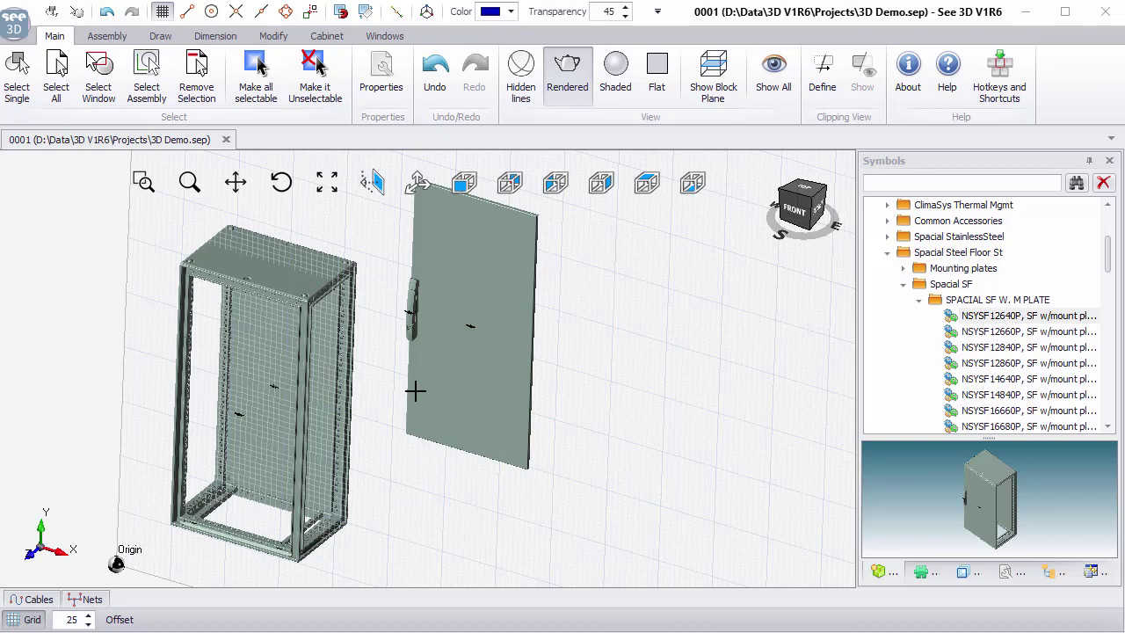
- Turn on assembly snapping and refit the detached door onto the front of the enclosure frame
{"action": "left_click", "coordinate": [342, 12]}
{"action": "left_click", "coordinate": [497, 292]}
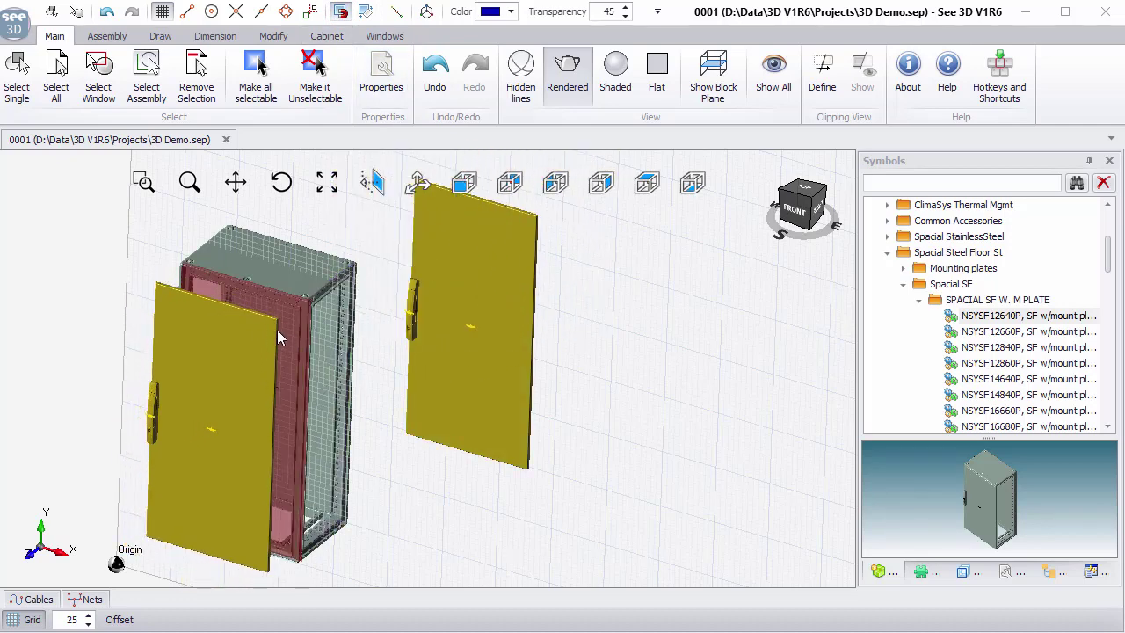
{"action": "left_click", "coordinate": [283, 325]}
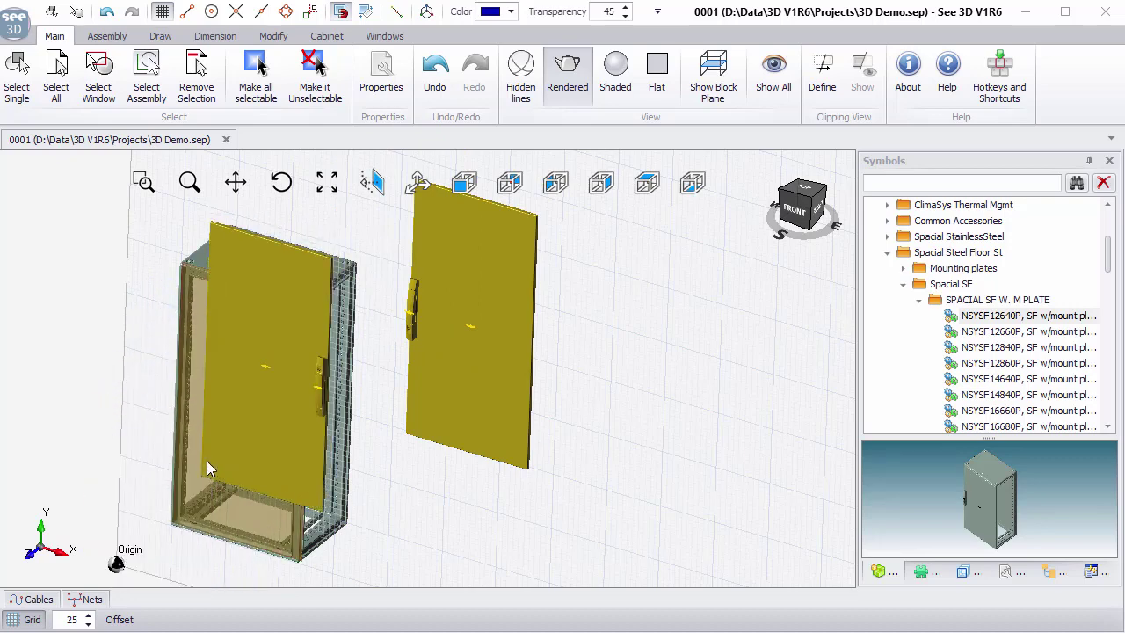
{"action": "key", "text": "space"}
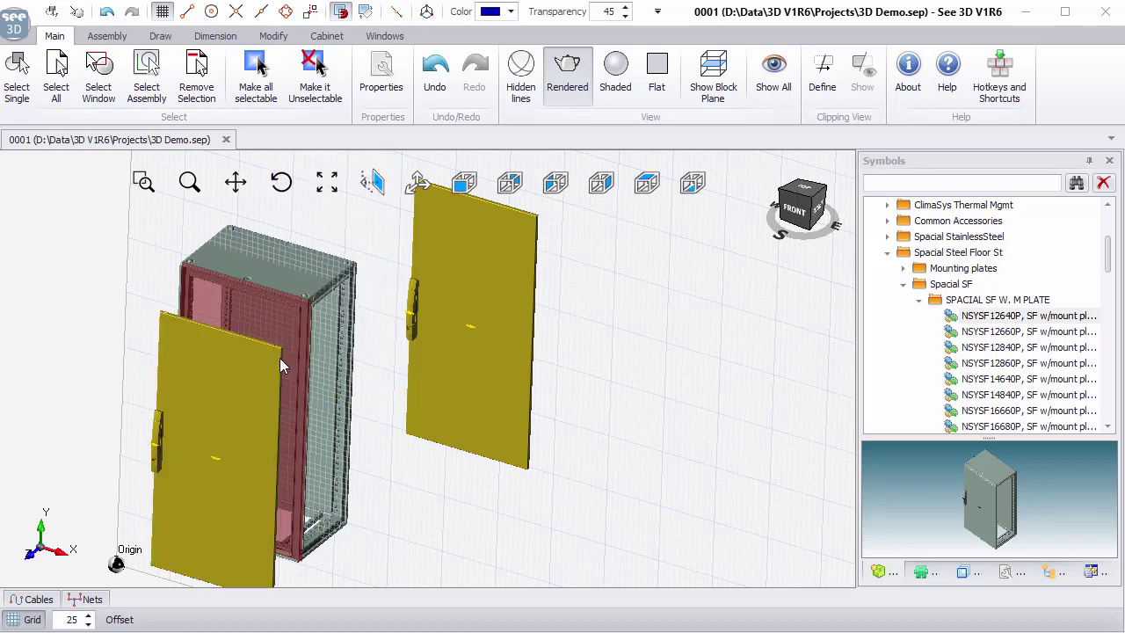
{"action": "left_click", "coordinate": [285, 342]}
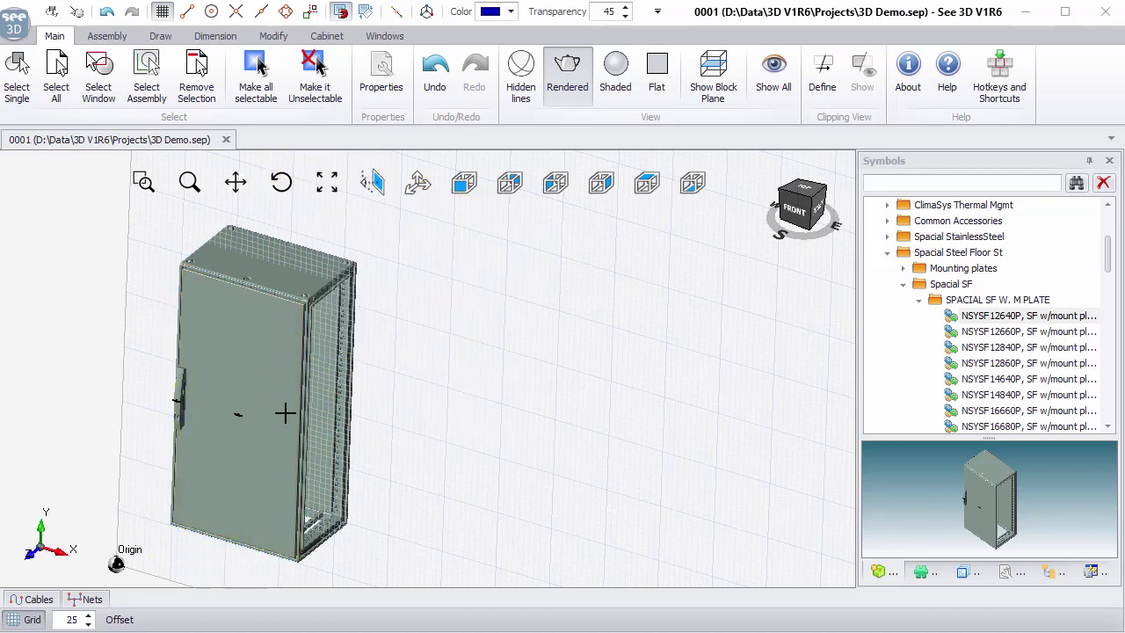
- Fit the NSY2SP124 standard side panels from Steel FS accessories, EXC ACC SPL SM&SF, onto the enclosure
{"action": "middle_click_drag", "start_coordinate": [285, 413], "coordinate": [262, 415]}
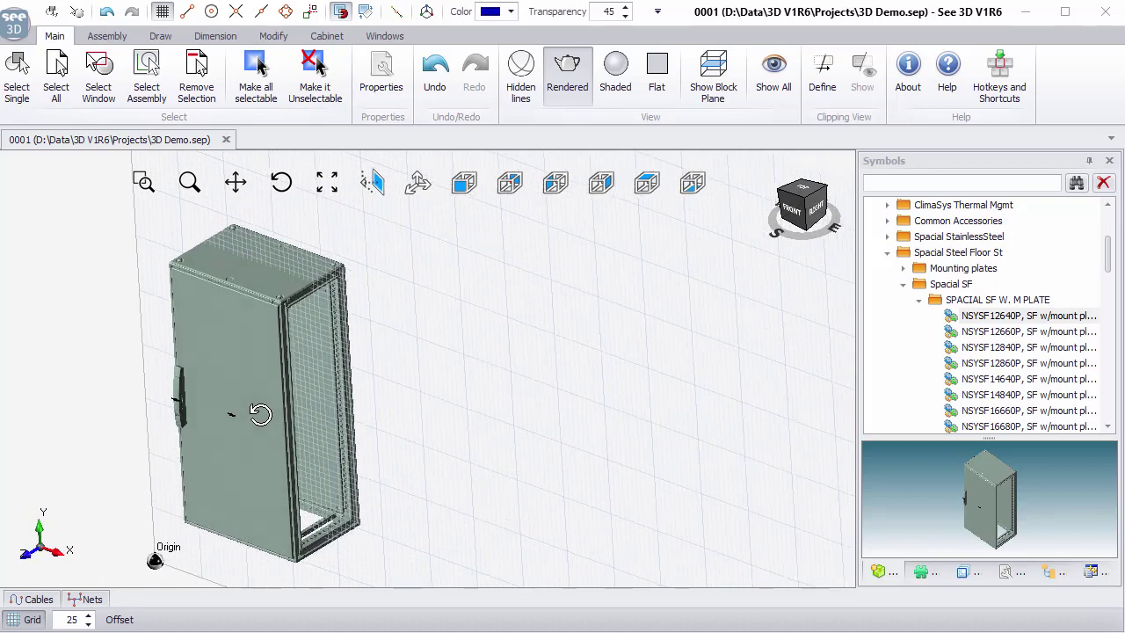
{"action": "left_click", "coordinate": [904, 287]}
{"action": "scroll", "coordinate": [936, 384], "scroll_direction": "down", "scroll_amount": 3}
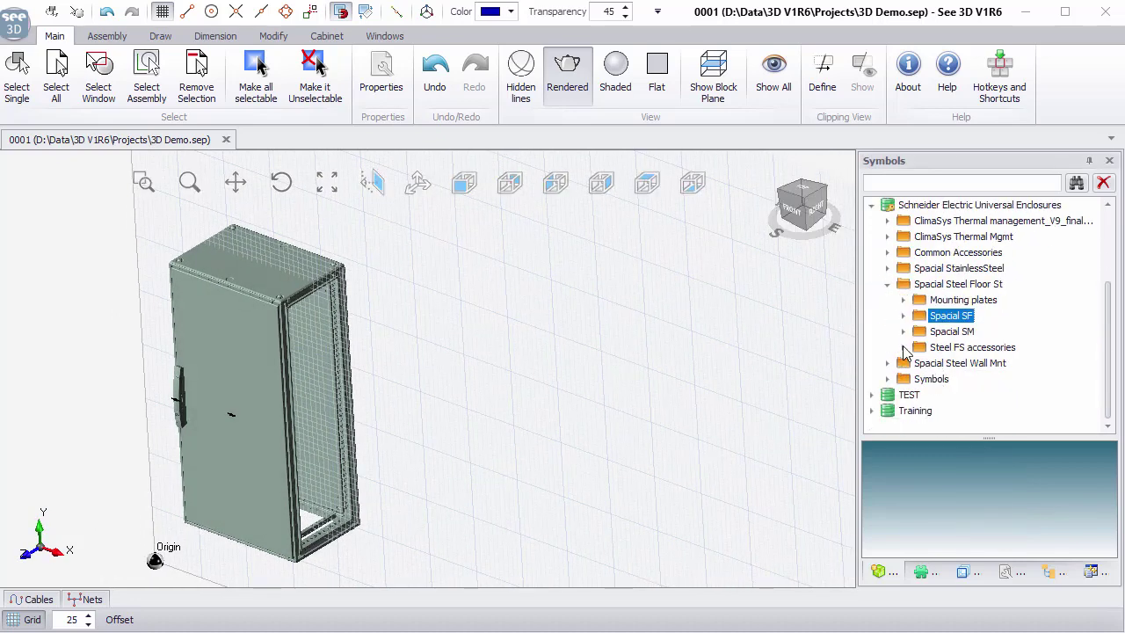
{"action": "left_click", "coordinate": [903, 348]}
{"action": "left_click", "coordinate": [918, 363]}
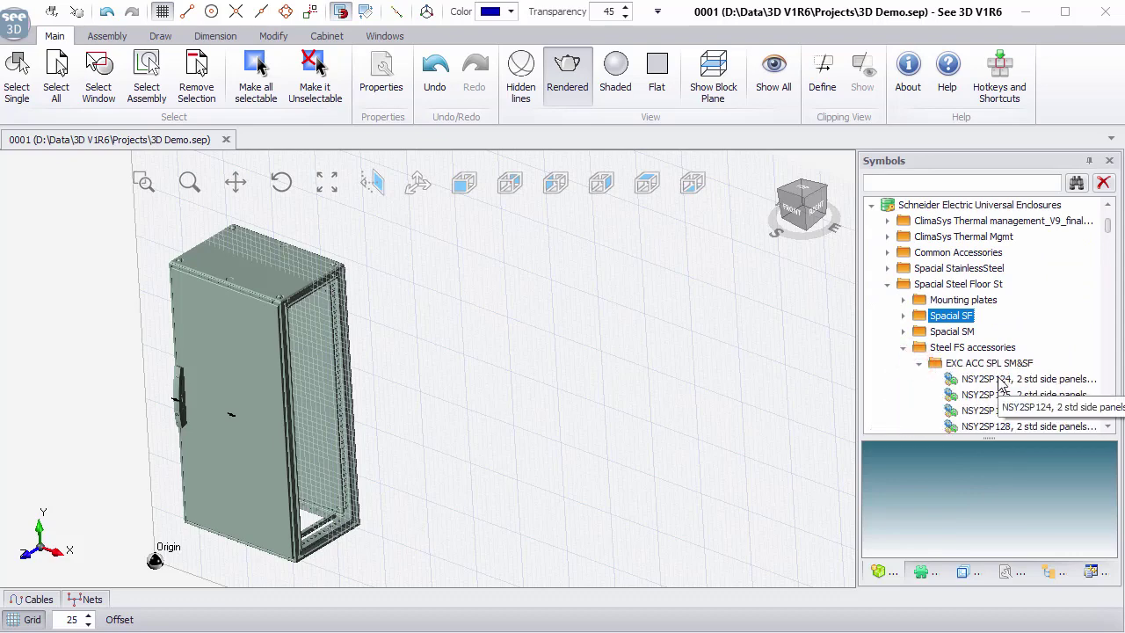
{"action": "left_click_drag", "start_coordinate": [999, 384], "coordinate": [401, 354]}
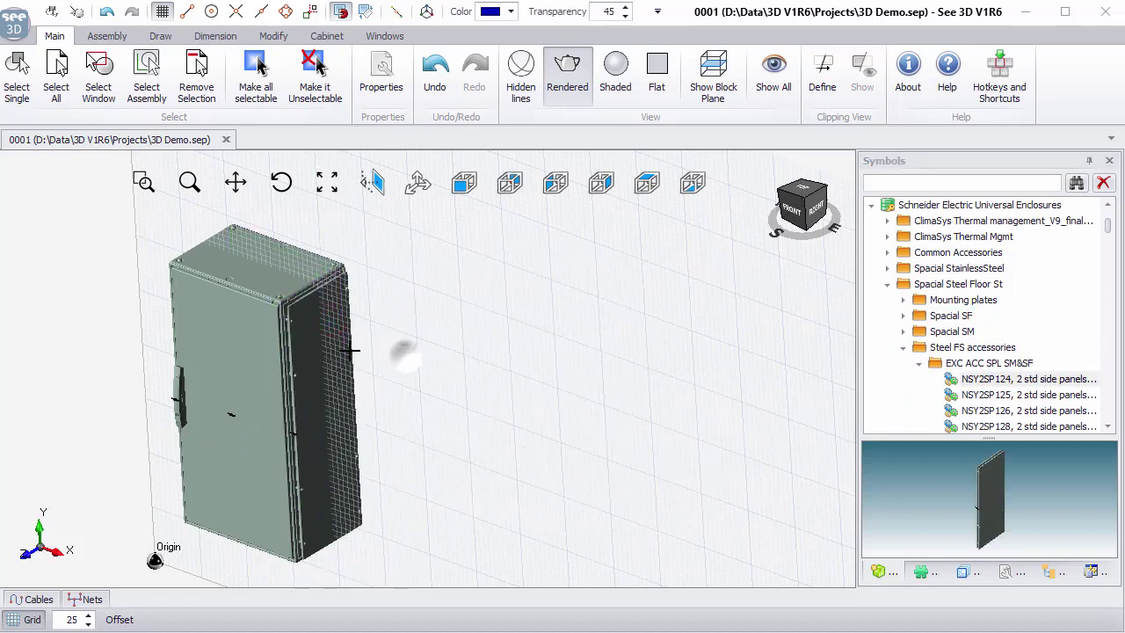
- Inspect the side panels on both sides of the enclosure
{"action": "middle_click_drag", "start_coordinate": [364, 349], "coordinate": [382, 342]}
{"action": "scroll", "coordinate": [318, 322], "scroll_direction": "up", "scroll_amount": 4}
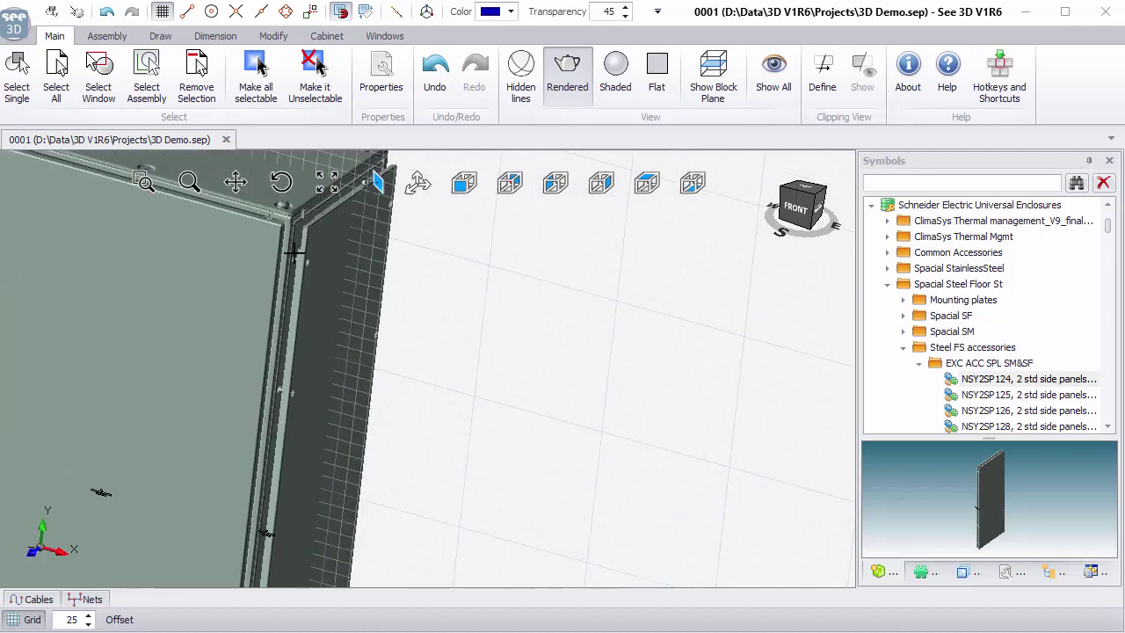
{"action": "mouse_move", "coordinate": [325, 302]}
{"action": "middle_mouse_down"}
{"action": "mouse_move", "coordinate": [166, 319]}
{"action": "mouse_move", "coordinate": [465, 326]}
{"action": "mouse_move", "coordinate": [590, 416]}
{"action": "mouse_move", "coordinate": [374, 289]}
{"action": "mouse_move", "coordinate": [345, 291]}
{"action": "middle_mouse_up"}
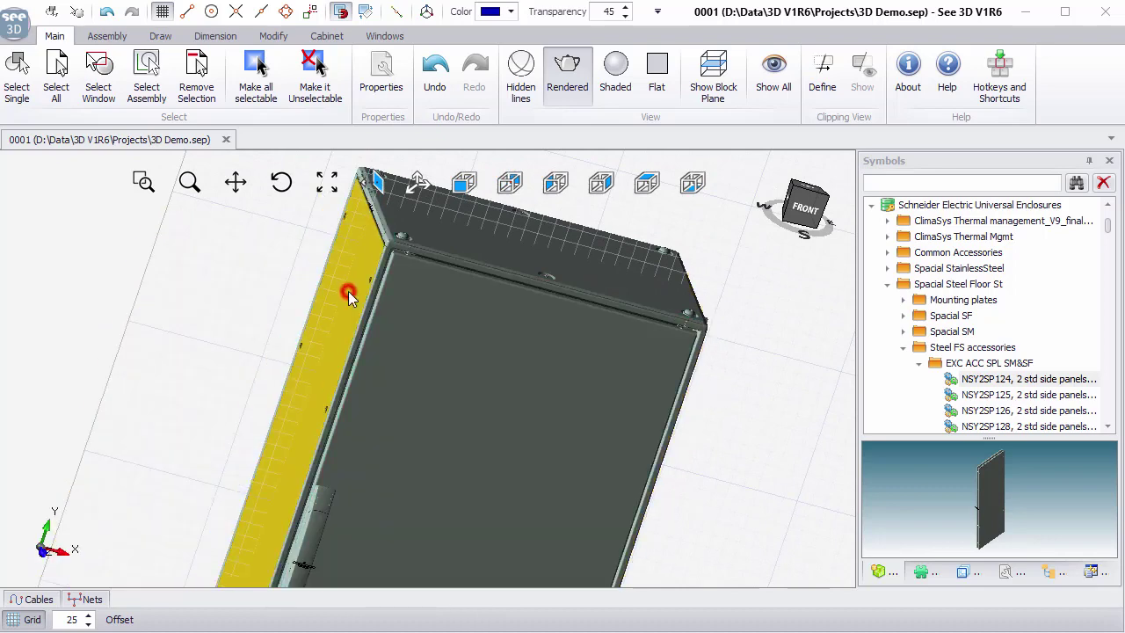
{"action": "middle_click_drag", "start_coordinate": [505, 325], "coordinate": [427, 319]}
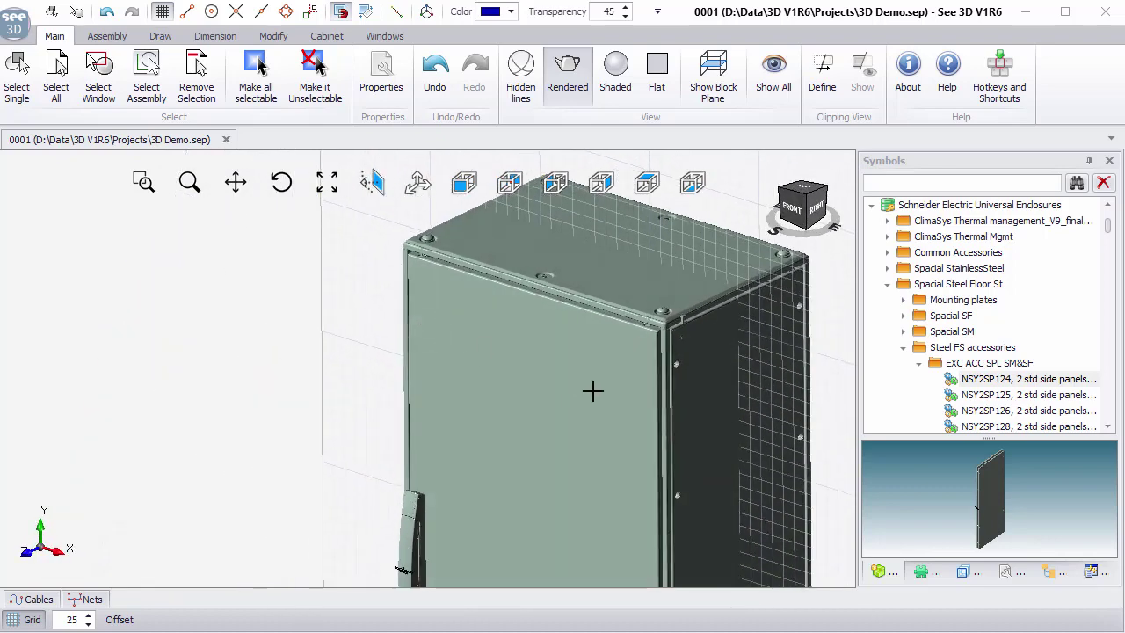
{"action": "middle_click_drag", "start_coordinate": [592, 389], "coordinate": [452, 370]}
{"action": "scroll", "coordinate": [463, 424], "scroll_direction": "down", "scroll_amount": 2}
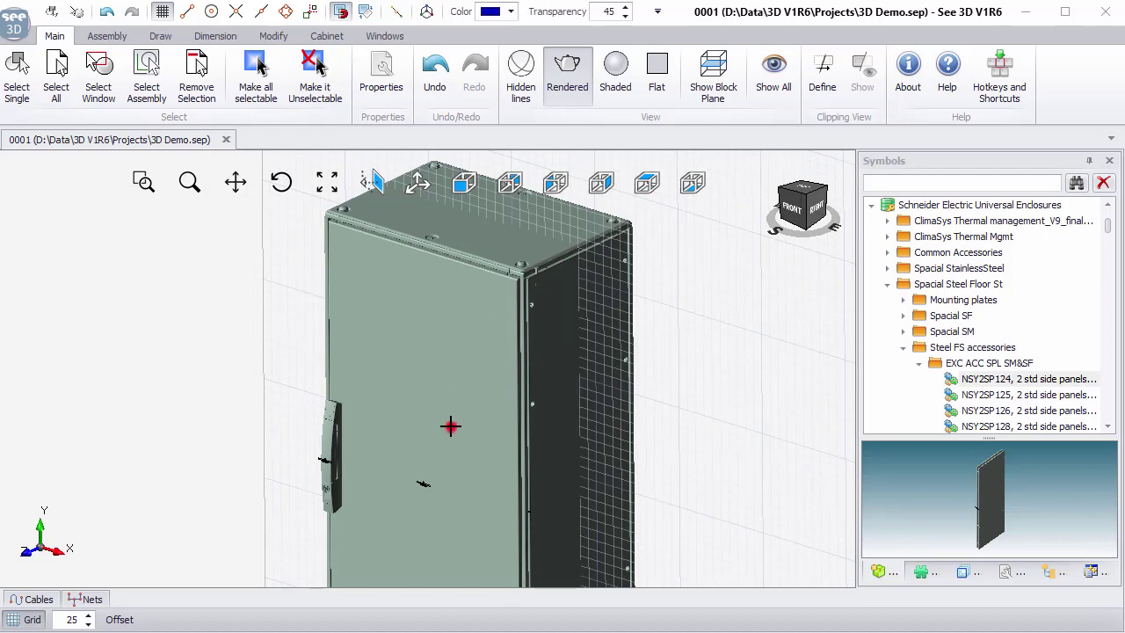
- Load the drawing's component tree in the Explorer and locate the enclosure frame U2 and its parts U3 and U4
{"action": "left_click", "coordinate": [450, 426]}
{"action": "left_click", "coordinate": [1050, 573]}
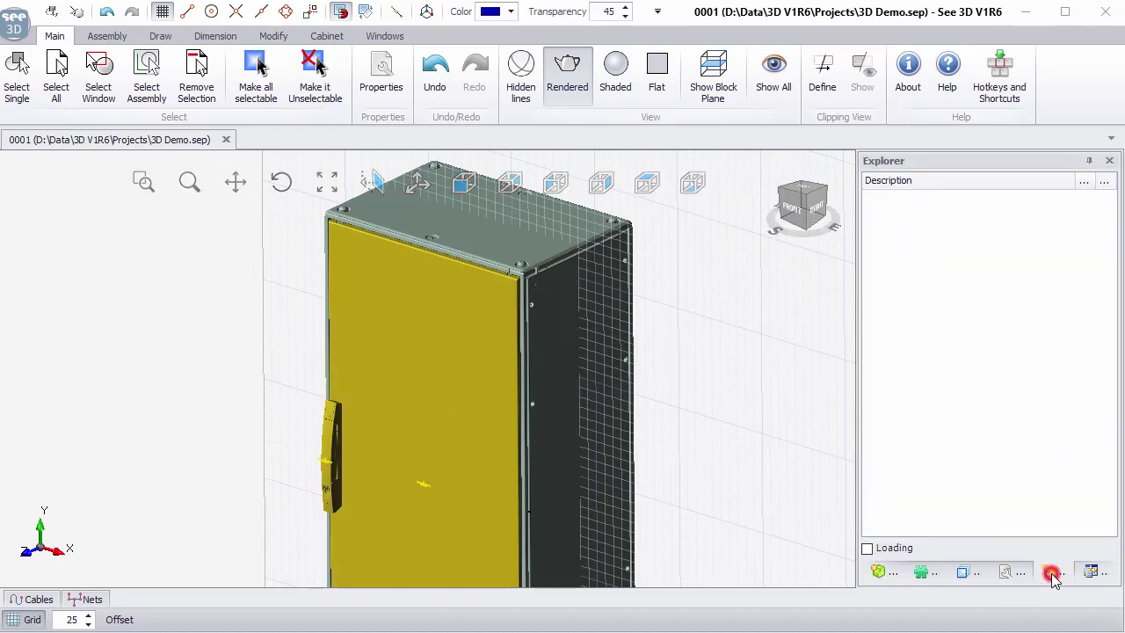
{"action": "left_click", "coordinate": [868, 548]}
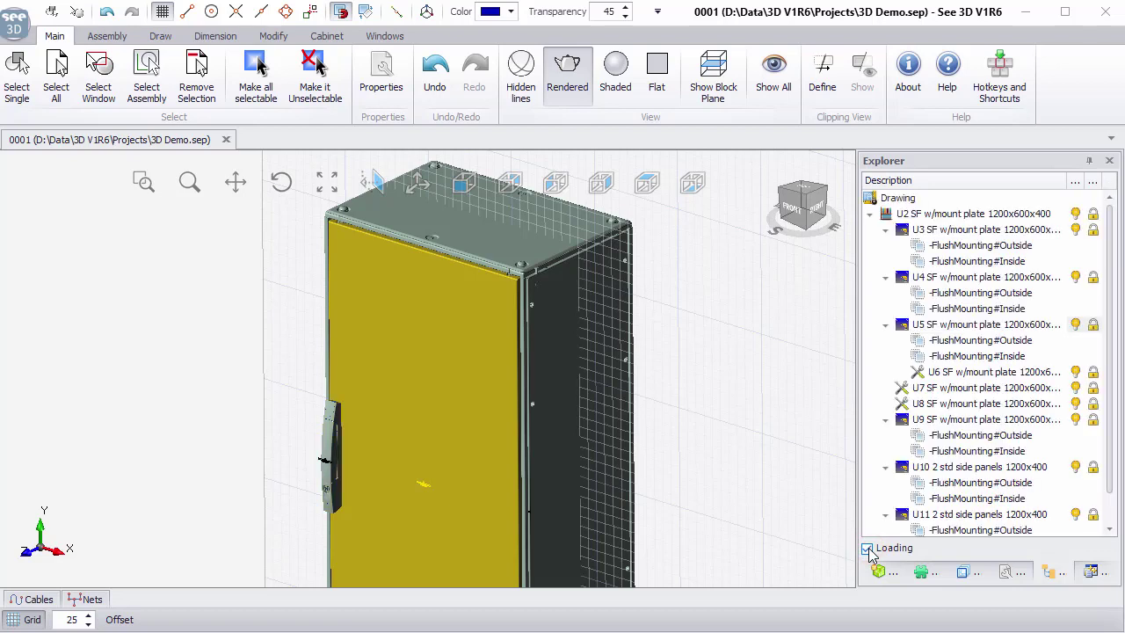
{"action": "left_click", "coordinate": [924, 215]}
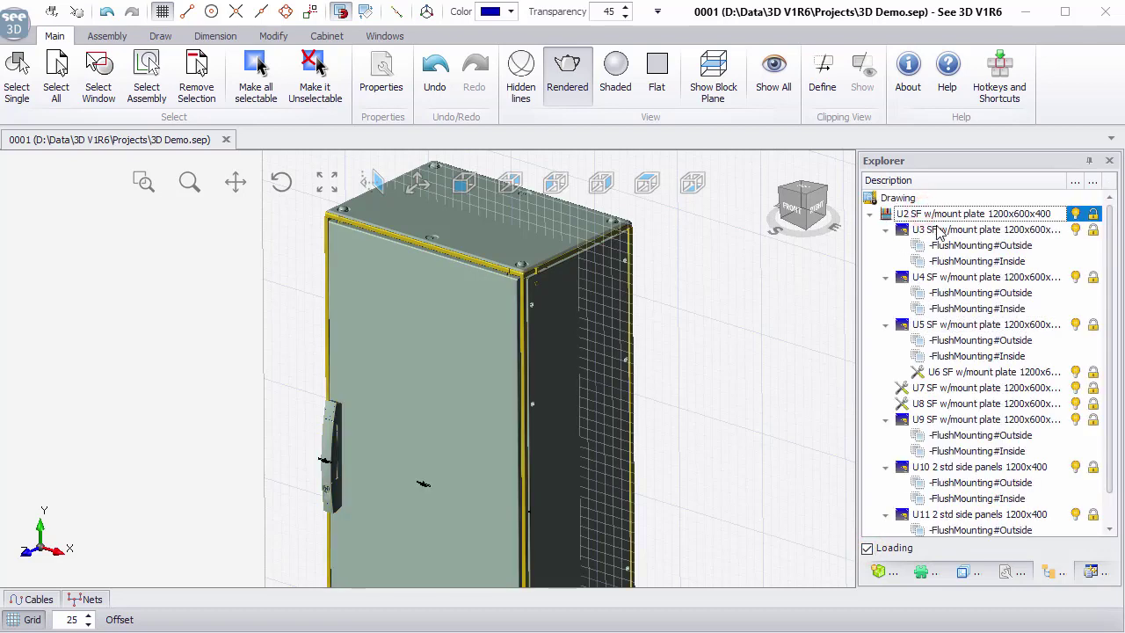
{"action": "left_click", "coordinate": [938, 230]}
{"action": "left_click", "coordinate": [949, 283]}
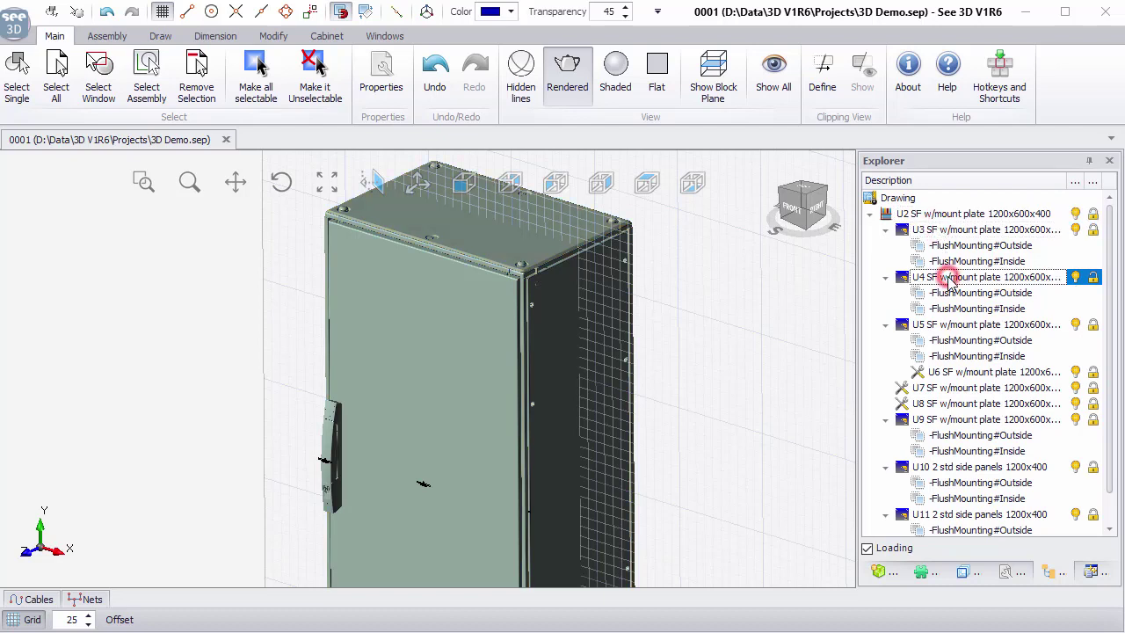
- Hide the enclosure's front door, U5, to expose the cabinet interior down to the base frame
{"action": "left_click", "coordinate": [470, 329]}
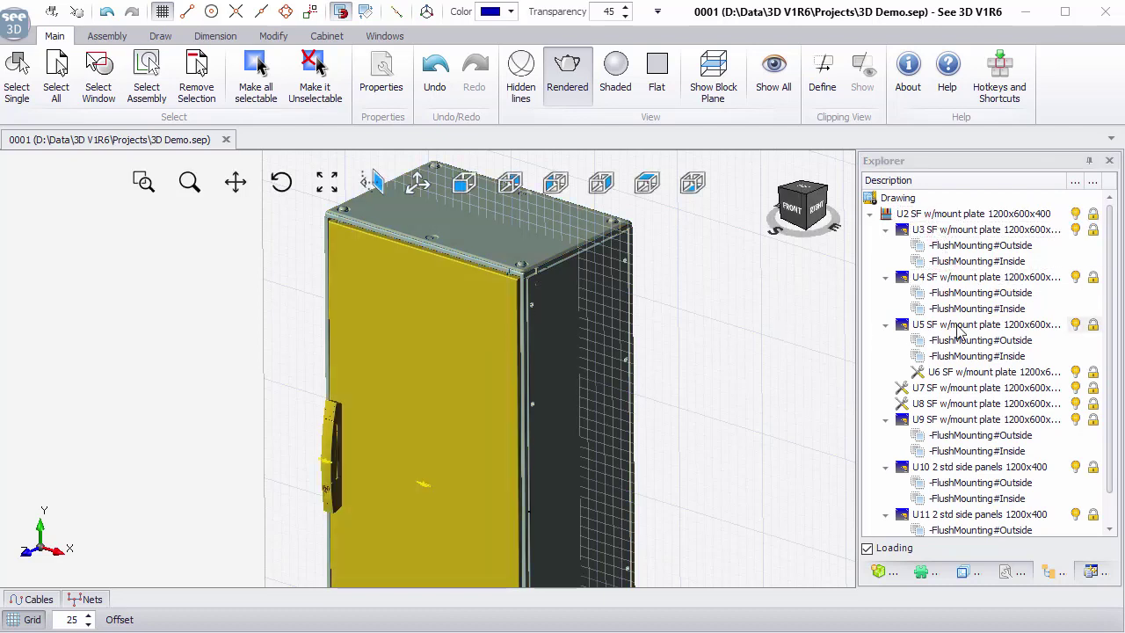
{"action": "left_click", "coordinate": [1079, 326]}
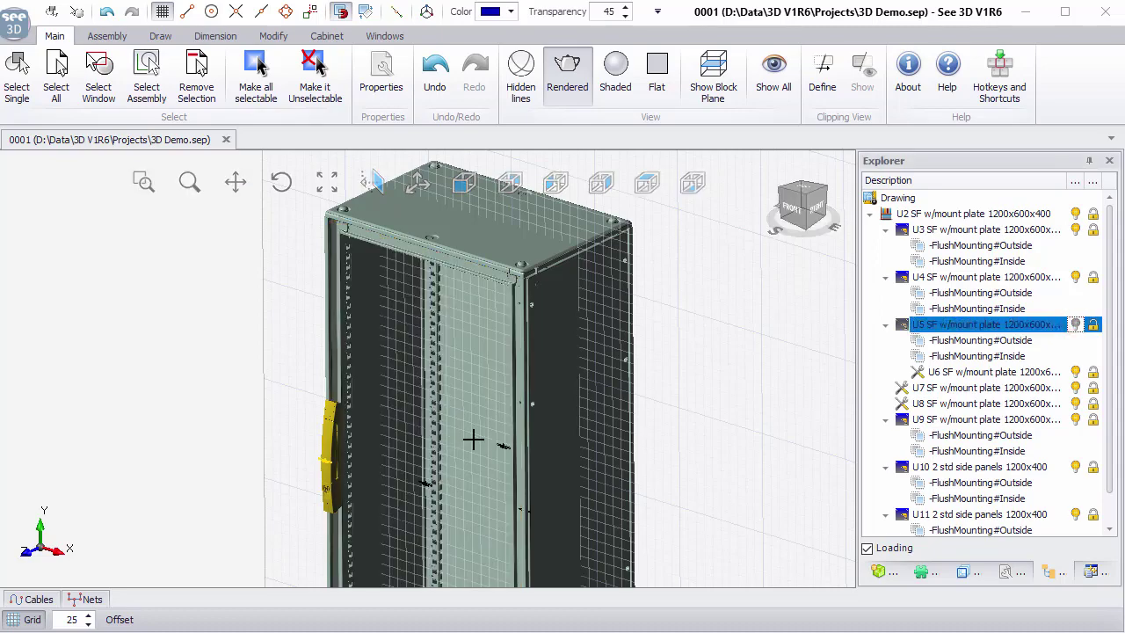
{"action": "middle_click_drag", "start_coordinate": [473, 438], "coordinate": [477, 402]}
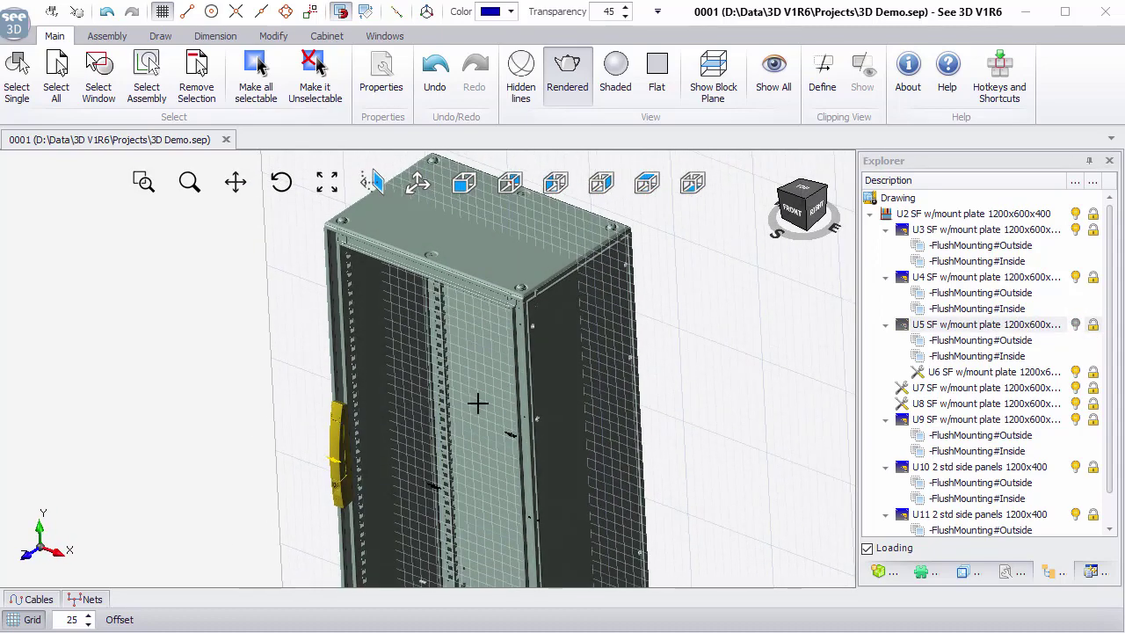
{"action": "scroll", "coordinate": [465, 449], "scroll_direction": "down", "scroll_amount": 3}
{"action": "middle_click_drag", "start_coordinate": [465, 449], "coordinate": [378, 345]}
{"action": "scroll", "coordinate": [376, 403], "scroll_direction": "up", "scroll_amount": 3}
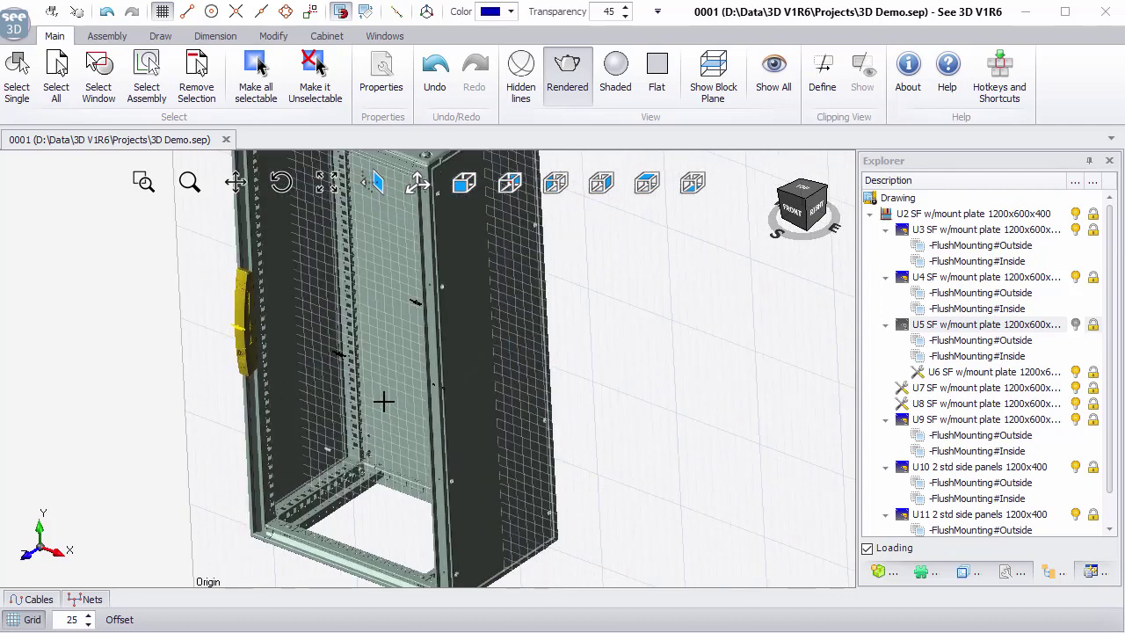
{"action": "middle_click_drag", "start_coordinate": [383, 401], "coordinate": [390, 395]}
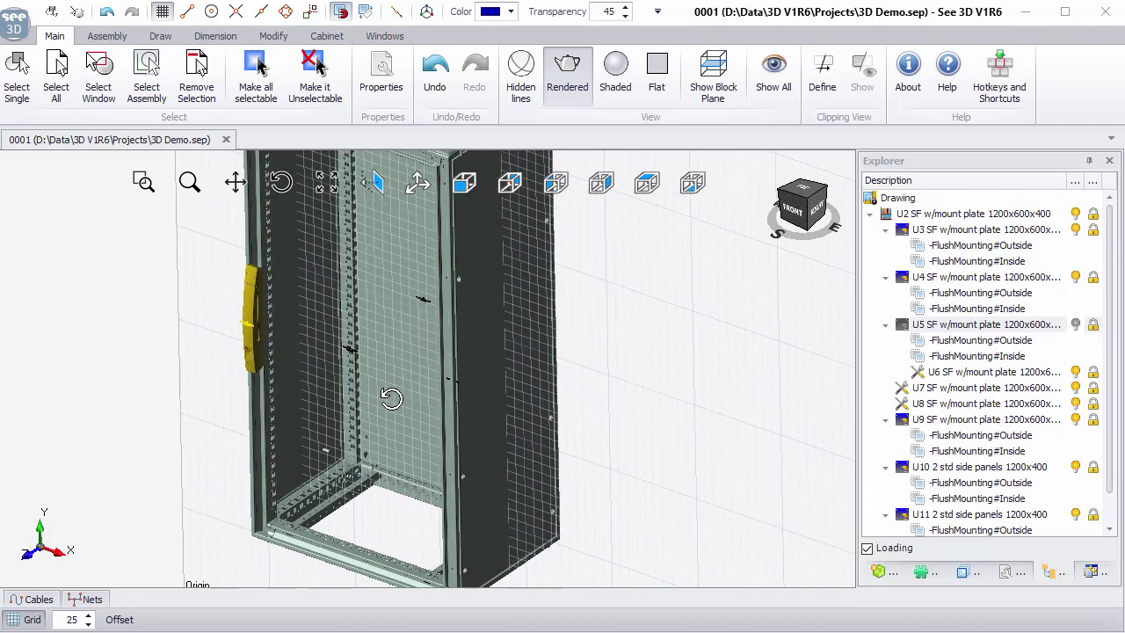
- Place the NSYMP126 galvanised mounting plate from Common Accessories, FS STEEL PLAIN M. PLAT, onto the lower side rail inside the enclosure
{"action": "left_click", "coordinate": [895, 572]}
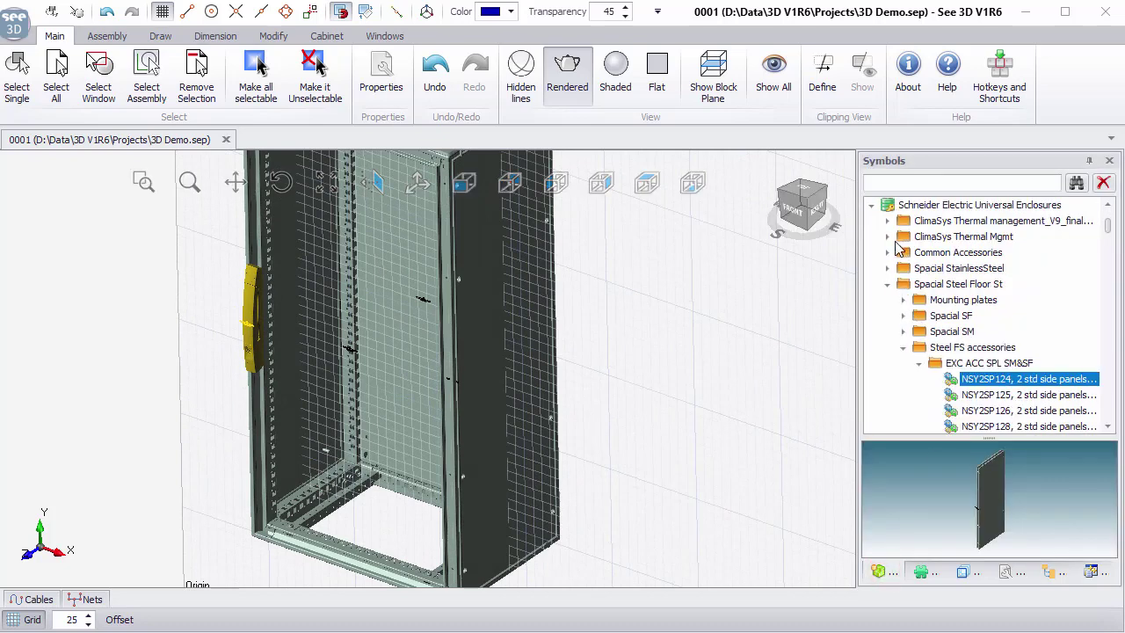
{"action": "left_click", "coordinate": [888, 253]}
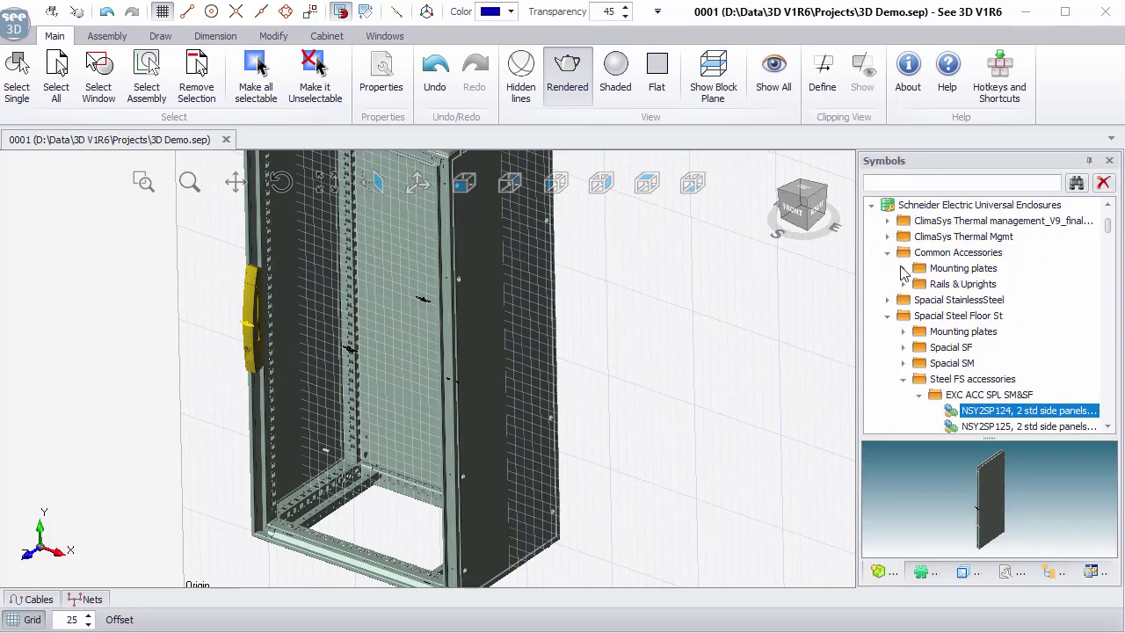
{"action": "left_click", "coordinate": [904, 268]}
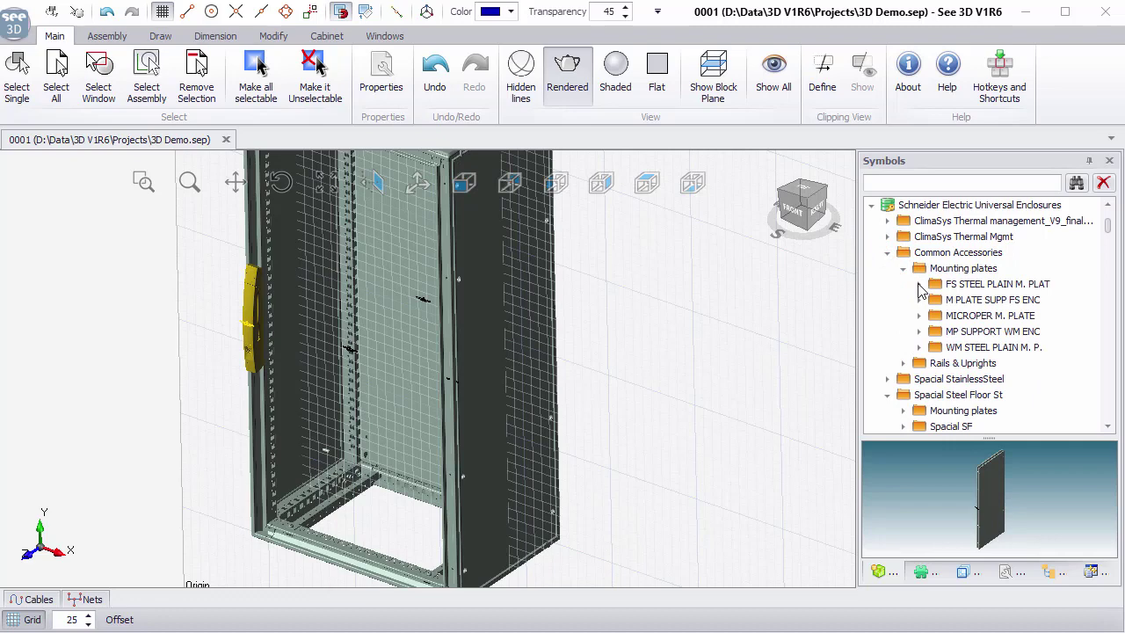
{"action": "left_click", "coordinate": [919, 284]}
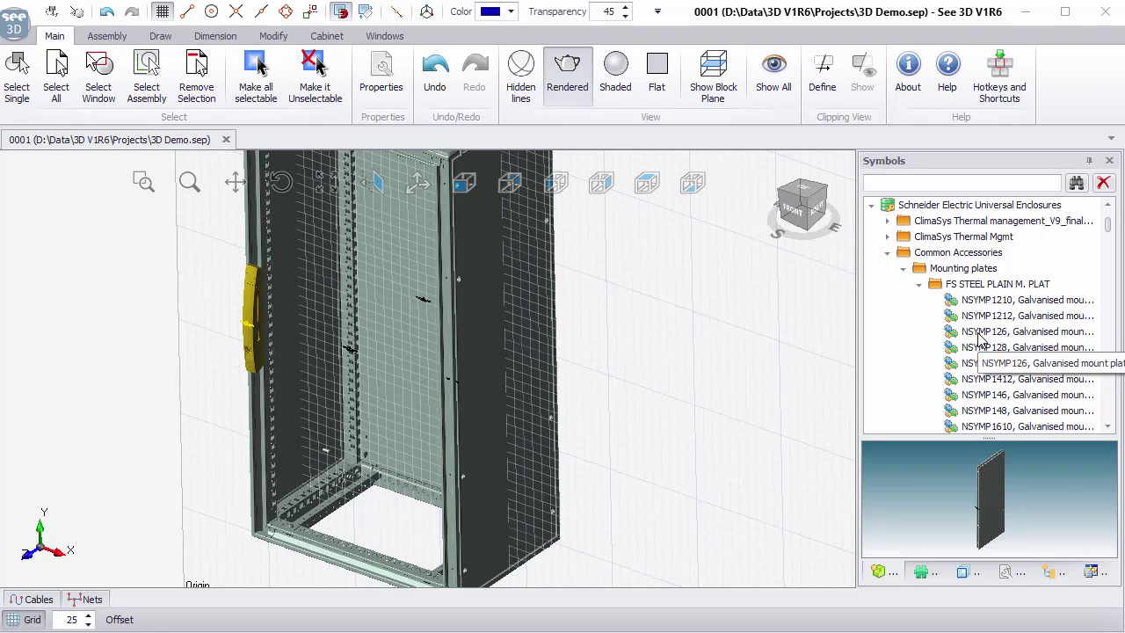
{"action": "left_click_drag", "start_coordinate": [979, 338], "coordinate": [342, 502]}
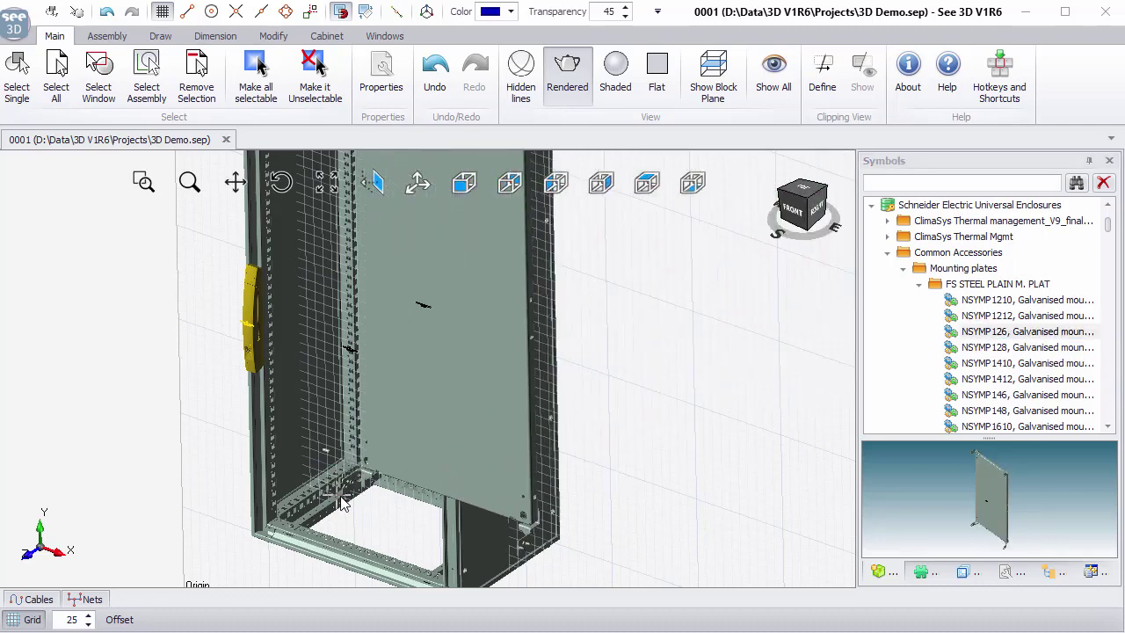
{"action": "scroll", "coordinate": [343, 503], "scroll_direction": "down", "scroll_amount": 2}
{"action": "scroll", "coordinate": [343, 503], "scroll_direction": "up", "scroll_amount": 3}
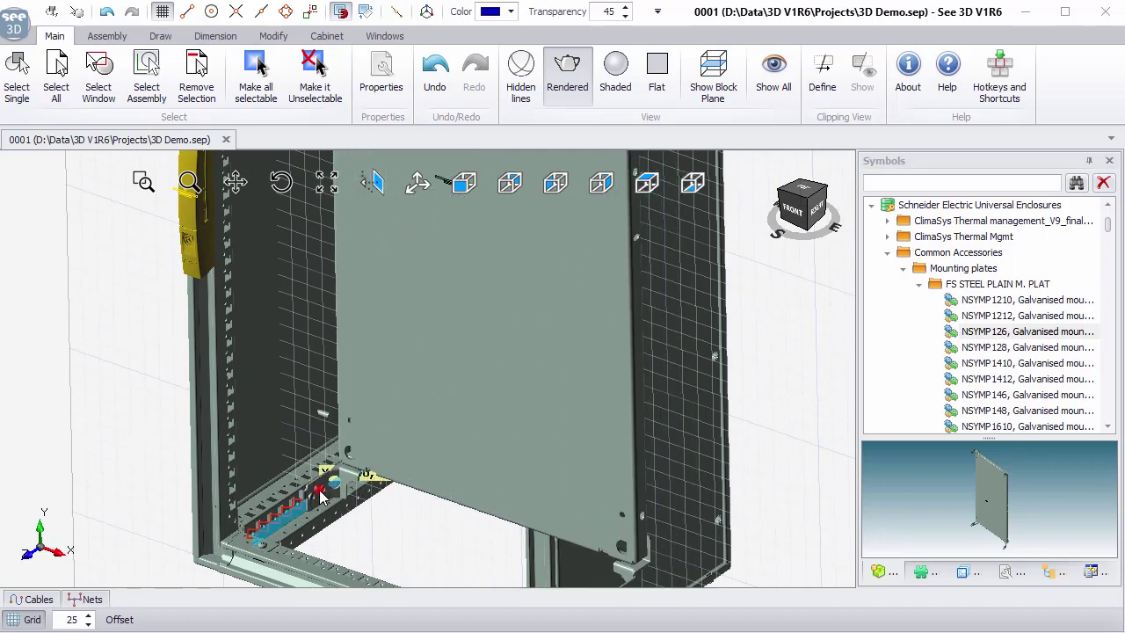
{"action": "scroll", "coordinate": [290, 517], "scroll_direction": "up", "scroll_amount": 2}
{"action": "middle_click_drag", "start_coordinate": [290, 517], "coordinate": [519, 342]}
{"action": "mouse_move", "coordinate": [519, 342]}
{"action": "left_mouse_down"}
{"action": "mouse_move", "coordinate": [386, 382]}
{"action": "mouse_move", "coordinate": [373, 421]}
{"action": "mouse_move", "coordinate": [501, 352]}
{"action": "mouse_move", "coordinate": [466, 374]}
{"action": "mouse_move", "coordinate": [413, 439]}
{"action": "mouse_move", "coordinate": [475, 369]}
{"action": "mouse_move", "coordinate": [527, 348]}
{"action": "mouse_move", "coordinate": [520, 362]}
{"action": "left_mouse_up"}
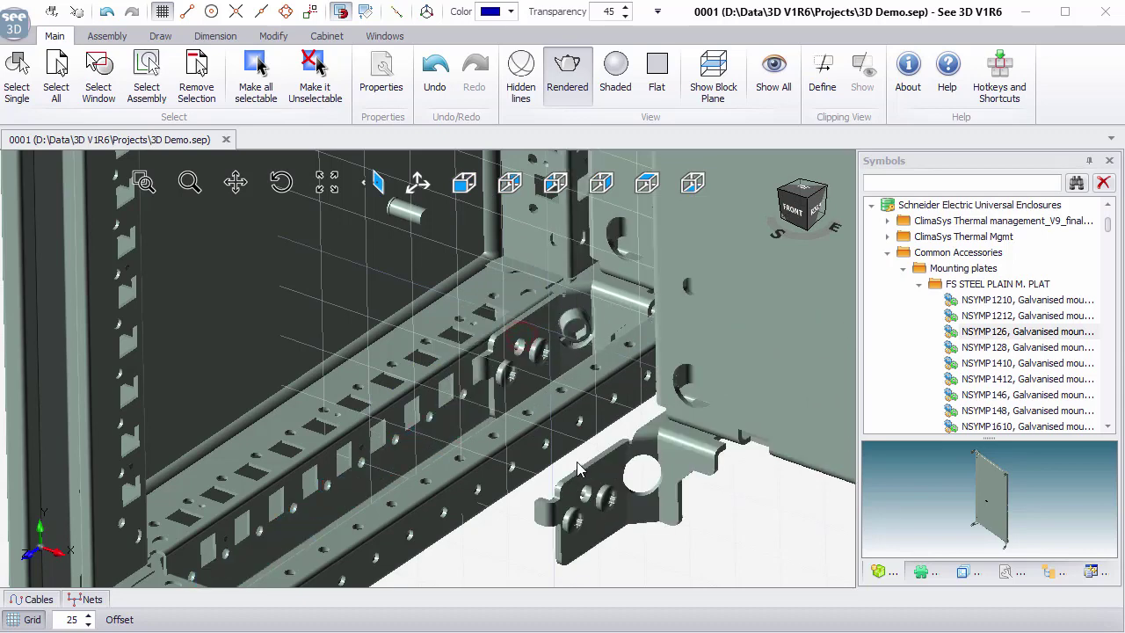
- Turn off the grid and move the mounting plate forward along the enclosure's lower side rail
{"action": "middle_click_drag", "start_coordinate": [577, 457], "coordinate": [616, 384]}
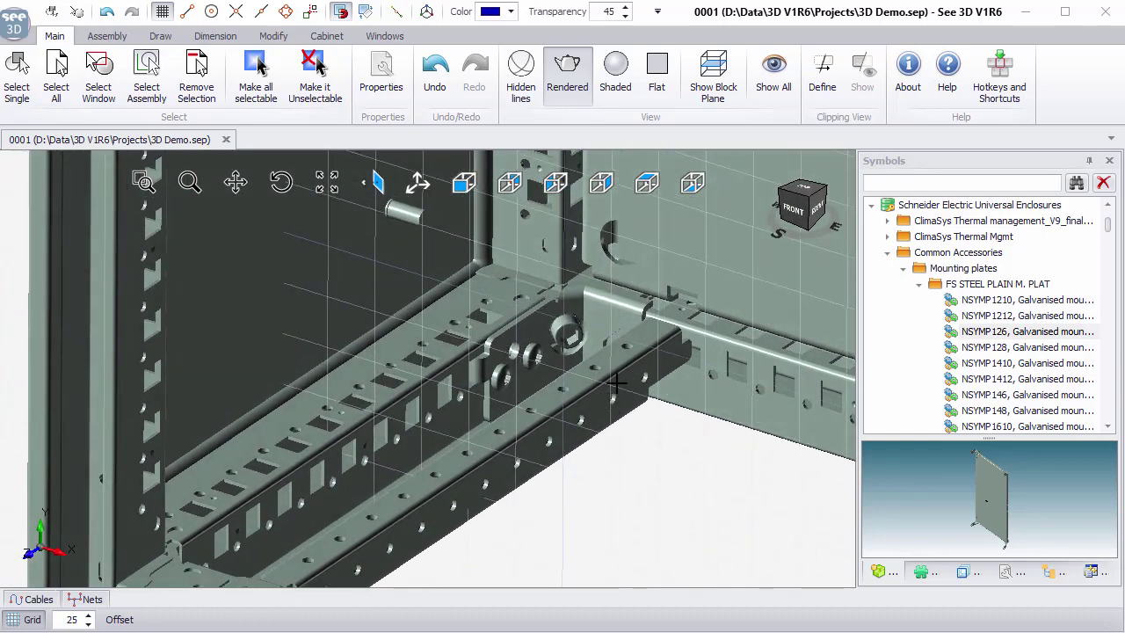
{"action": "left_click", "coordinate": [25, 619]}
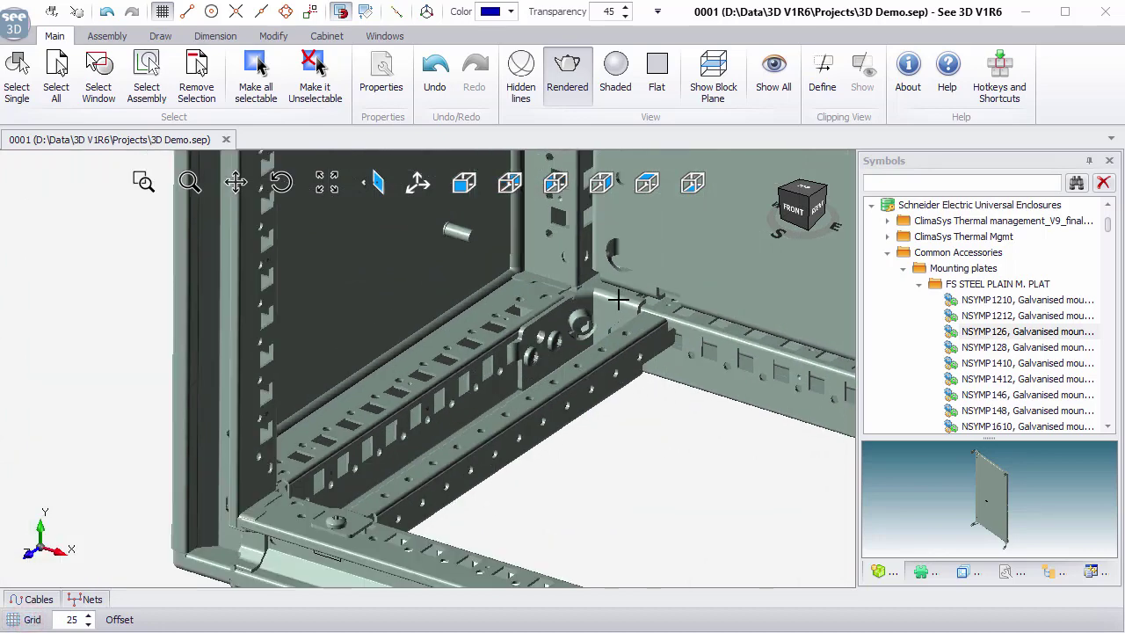
{"action": "left_click_drag", "start_coordinate": [663, 254], "coordinate": [475, 400]}
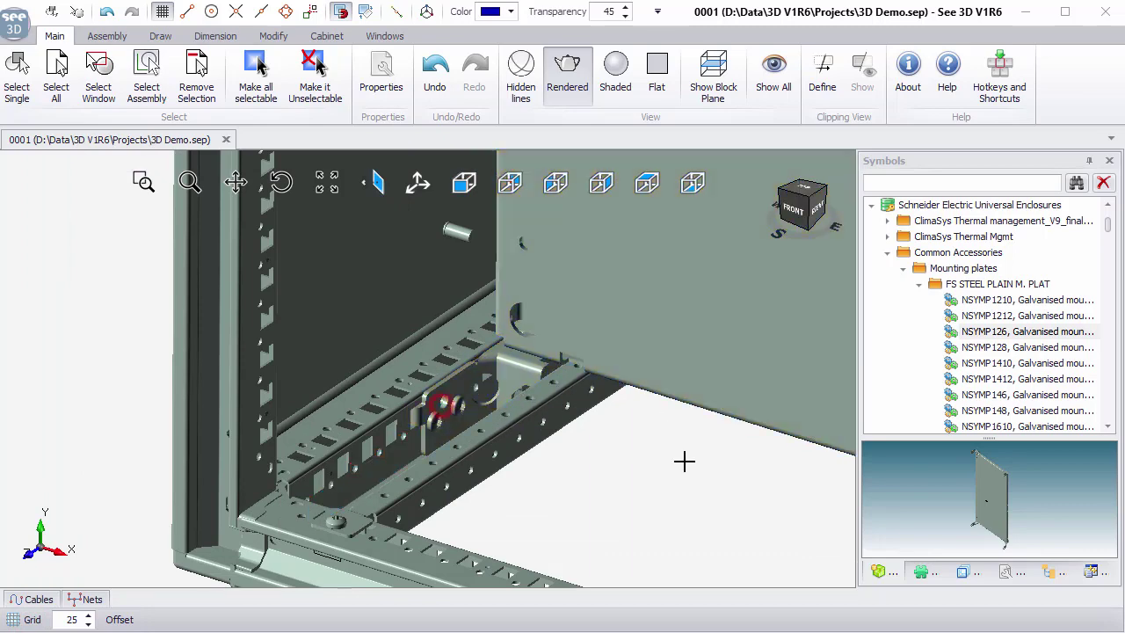
- Inspect the mounting plate's position at the base frame and within the whole enclosure
{"action": "middle_click_drag", "start_coordinate": [683, 460], "coordinate": [738, 461]}
{"action": "scroll", "coordinate": [625, 349], "scroll_direction": "down", "scroll_amount": 2}
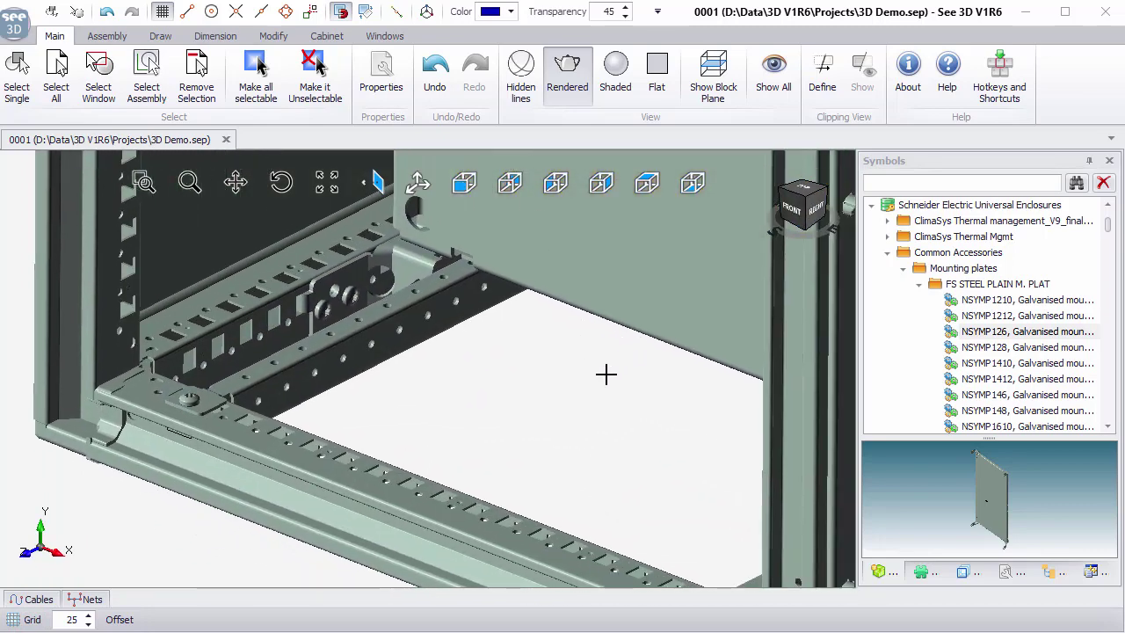
{"action": "scroll", "coordinate": [581, 402], "scroll_direction": "down", "scroll_amount": 3}
{"action": "middle_click_drag", "start_coordinate": [580, 402], "coordinate": [648, 389]}
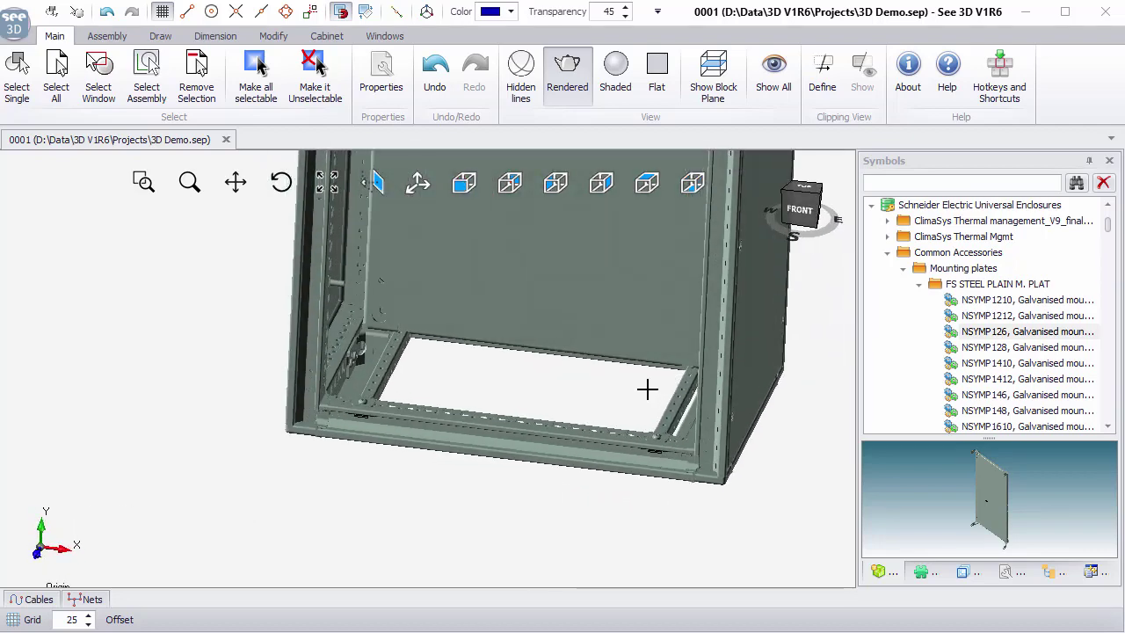
{"action": "scroll", "coordinate": [578, 395], "scroll_direction": "up", "scroll_amount": 2}
{"action": "scroll", "coordinate": [466, 452], "scroll_direction": "up", "scroll_amount": 3}
{"action": "scroll", "coordinate": [466, 452], "scroll_direction": "down", "scroll_amount": 3}
{"action": "mouse_move", "coordinate": [454, 410]}
{"action": "middle_mouse_down"}
{"action": "mouse_move", "coordinate": [477, 409]}
{"action": "mouse_move", "coordinate": [469, 398]}
{"action": "middle_mouse_up"}
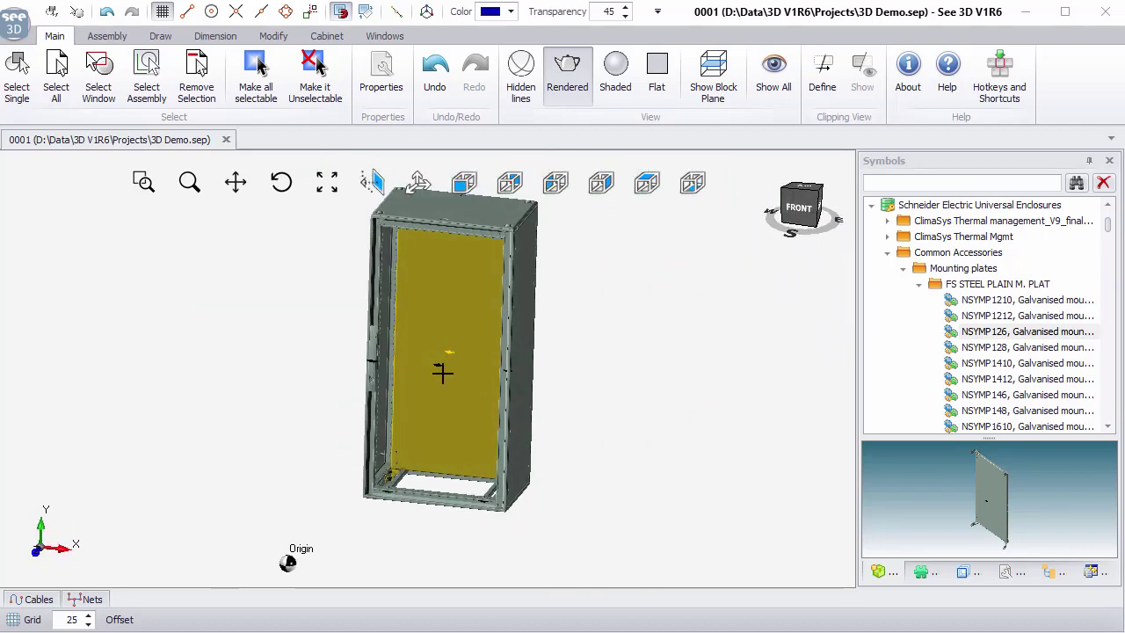
- Hide everything except the mounting plate U9 and show it in front view
{"action": "left_click", "coordinate": [1054, 572]}
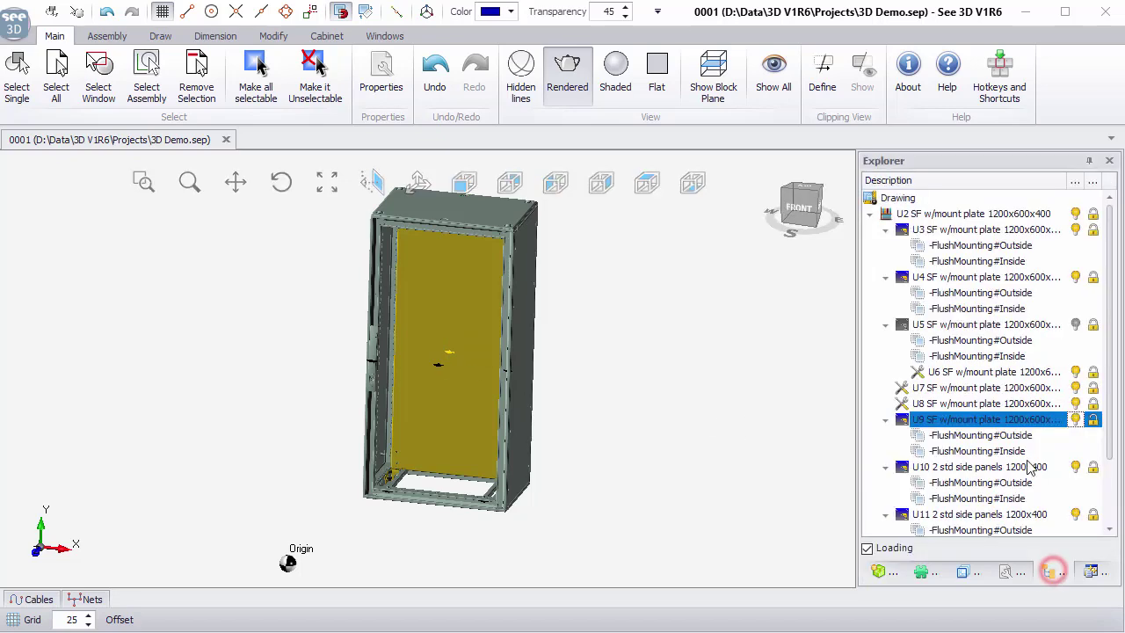
{"action": "right_click", "coordinate": [974, 425]}
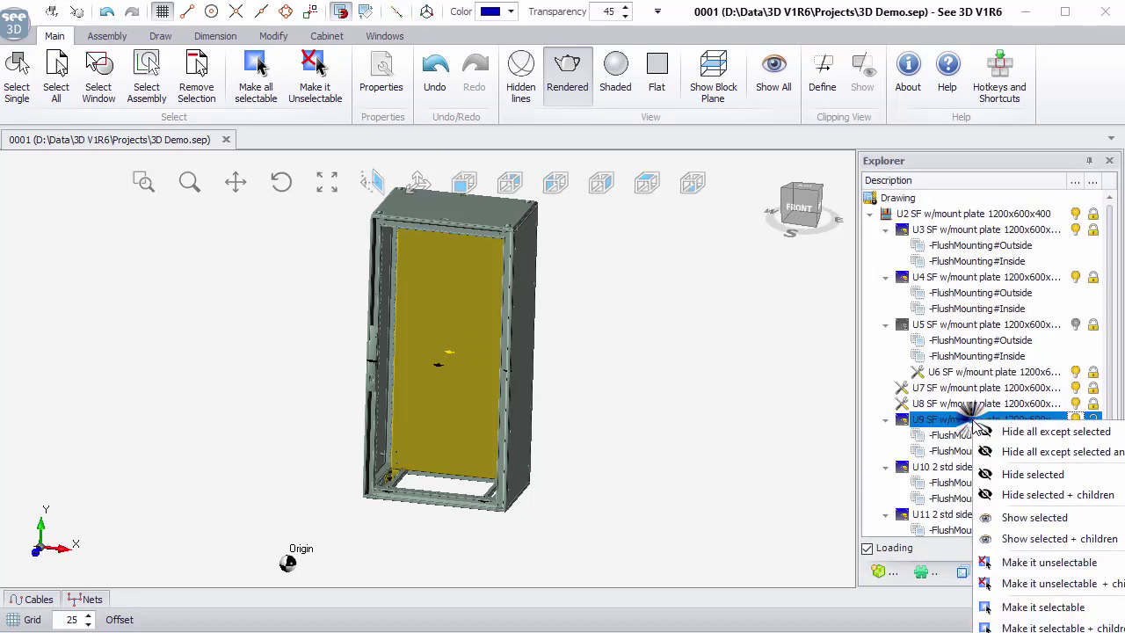
{"action": "left_click", "coordinate": [1046, 432]}
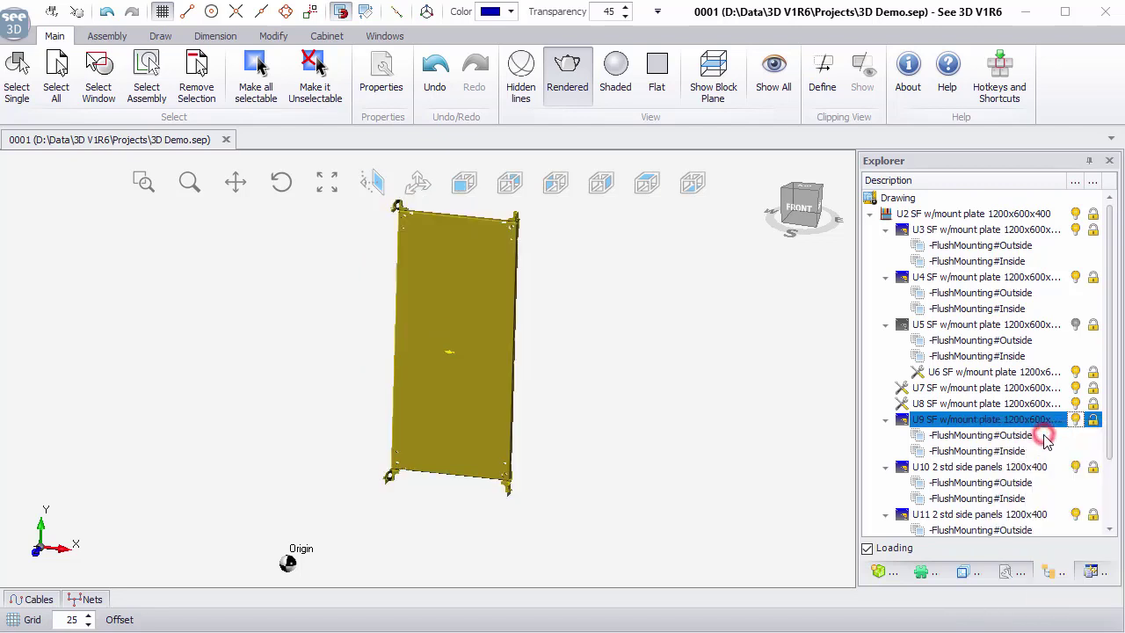
{"action": "left_click", "coordinate": [458, 183]}
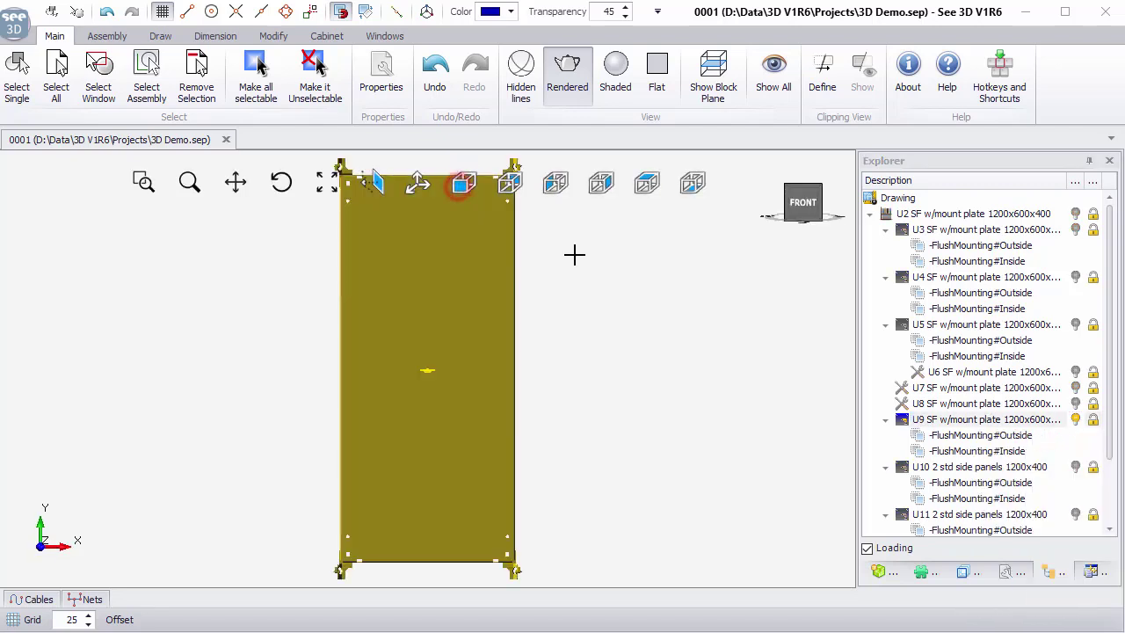
{"action": "left_click", "coordinate": [591, 255]}
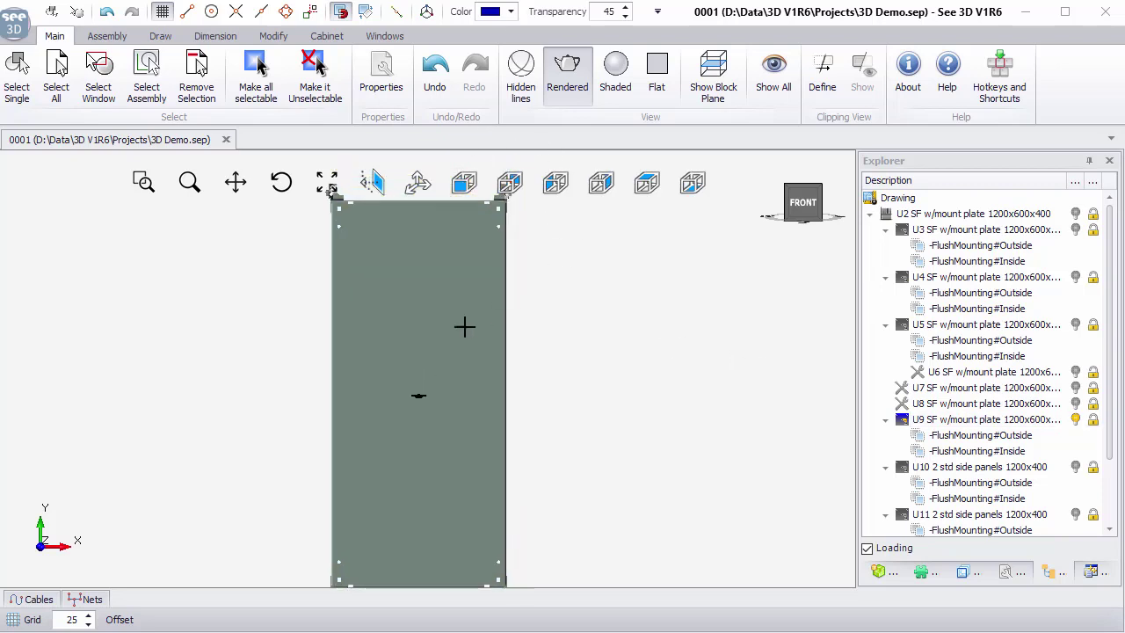
{"action": "left_click", "coordinate": [424, 341]}
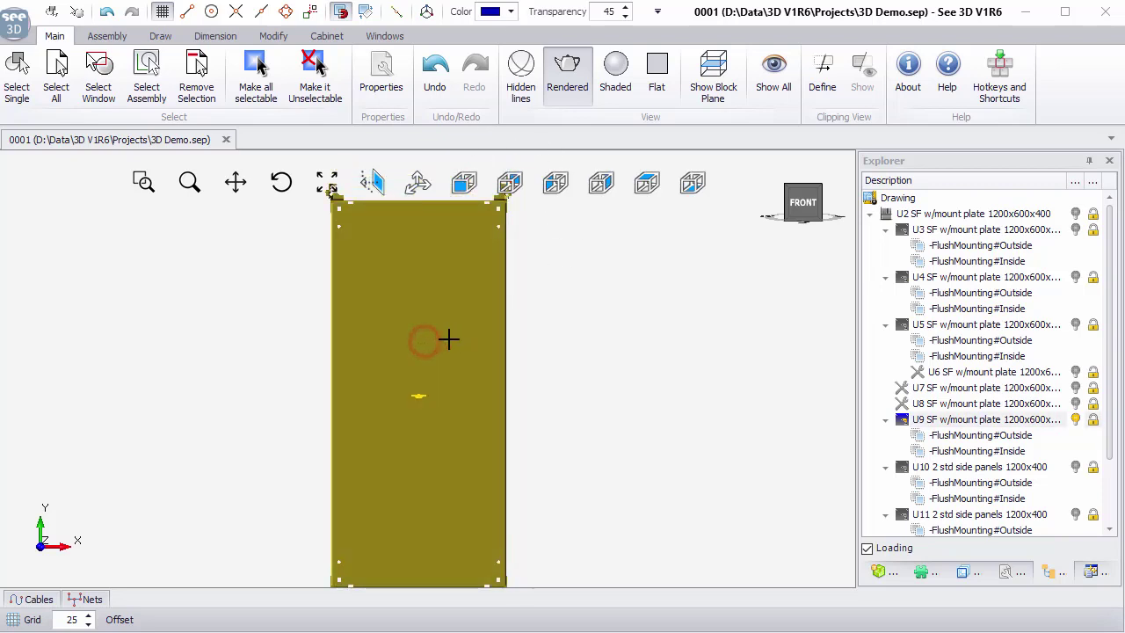
- Set the mounting plate's FlushMounting#Outside surface as the working plane and view it from the front
{"action": "left_click", "coordinate": [951, 435]}
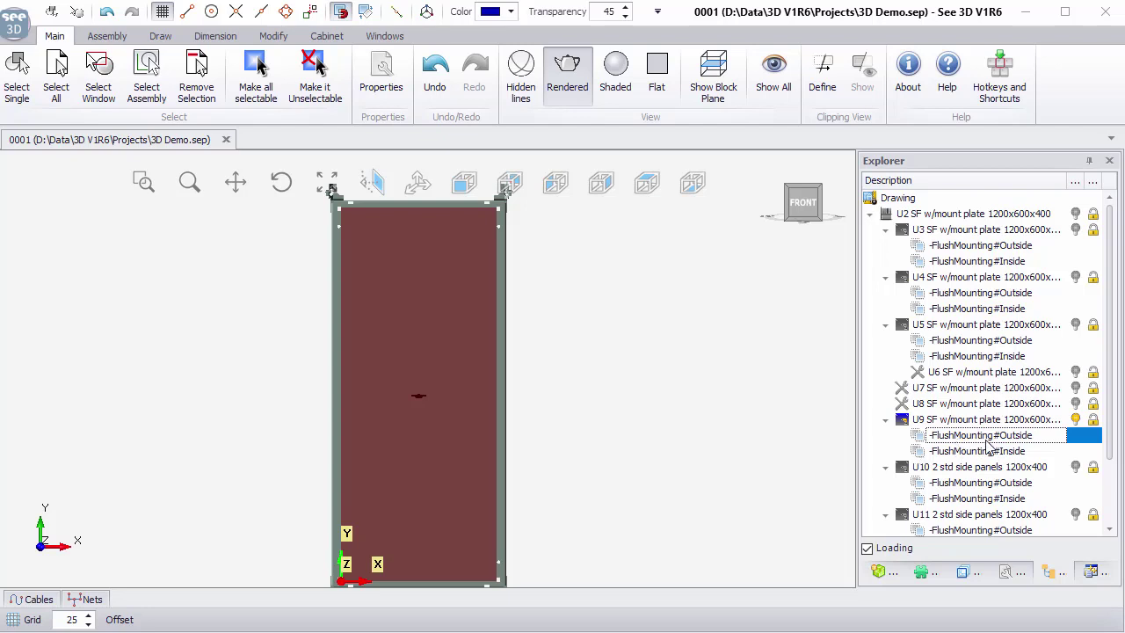
{"action": "right_click", "coordinate": [989, 442]}
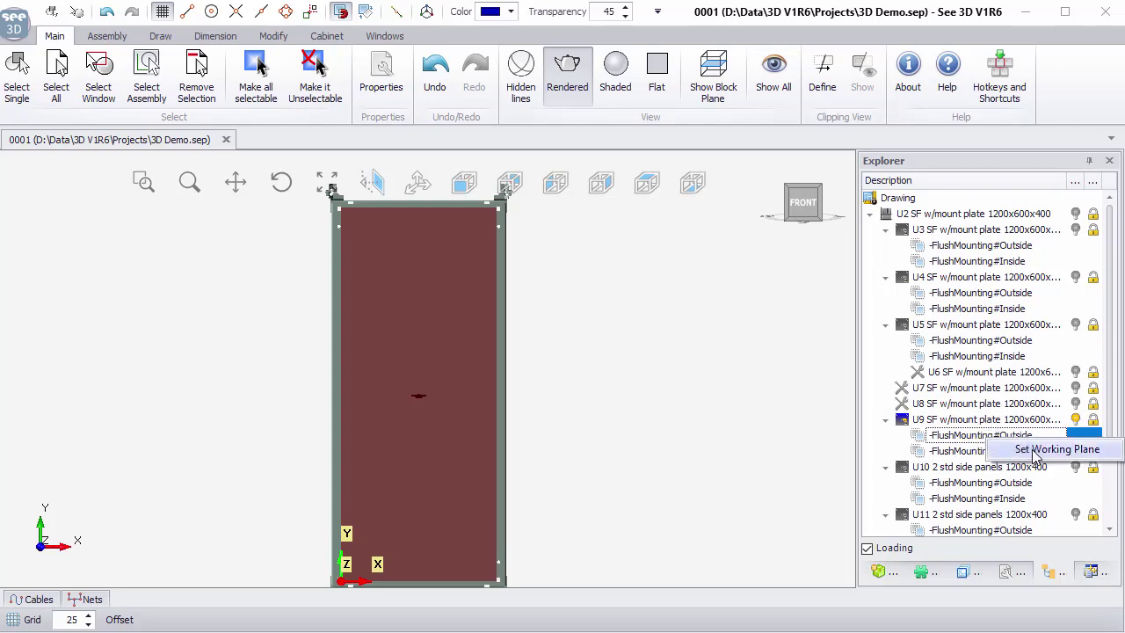
{"action": "left_click", "coordinate": [1036, 450]}
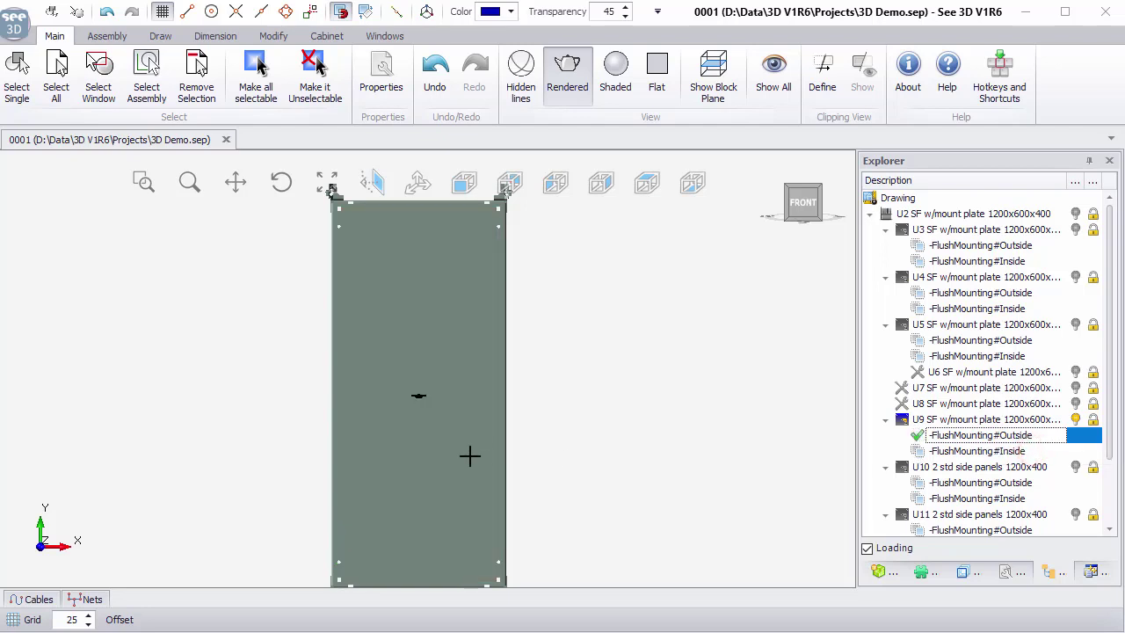
{"action": "middle_click_drag", "start_coordinate": [469, 454], "coordinate": [435, 450]}
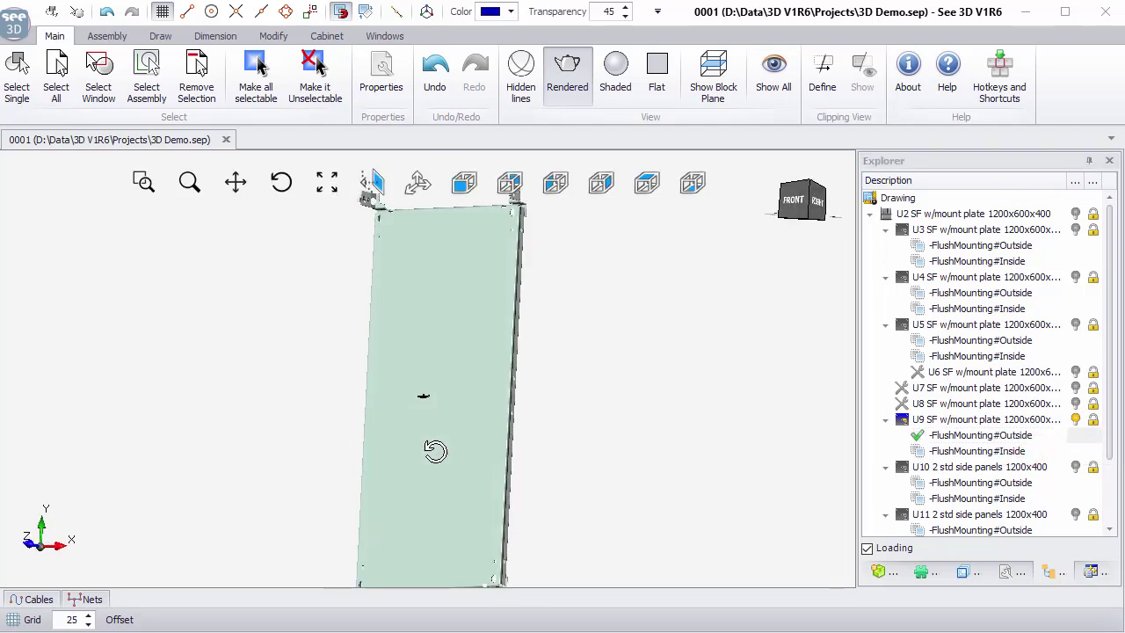
{"action": "left_click", "coordinate": [464, 183]}
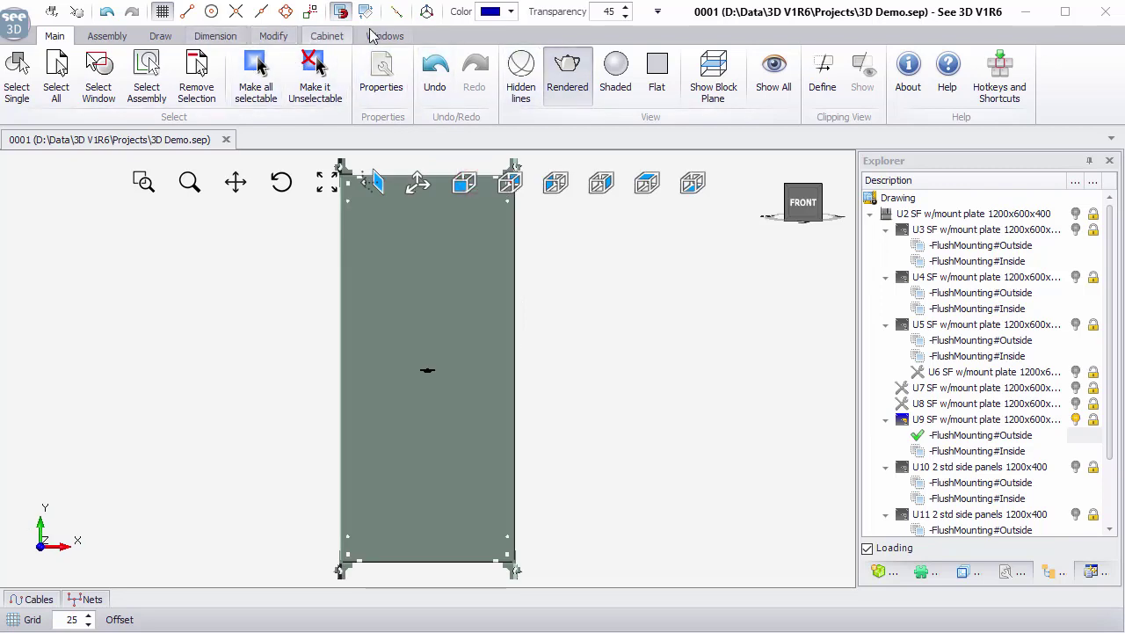
- Draw a horizontal DIN 35x7.5 rail 325 mm long near the mounting plate's upper edge
{"action": "left_click", "coordinate": [326, 36]}
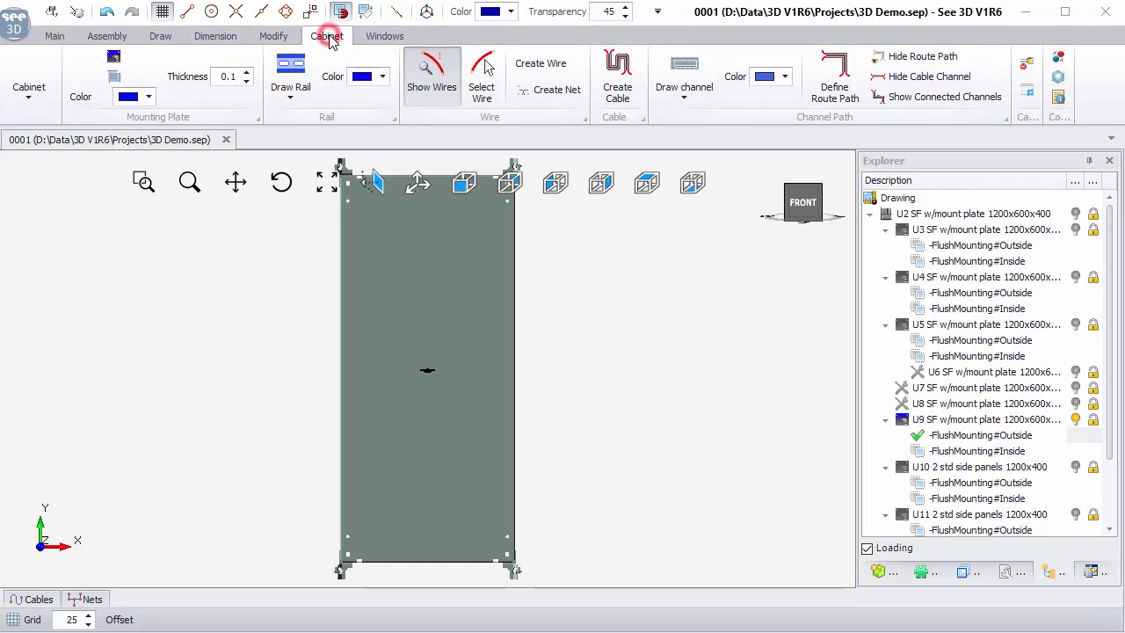
{"action": "left_click", "coordinate": [291, 92]}
{"action": "left_click", "coordinate": [320, 120]}
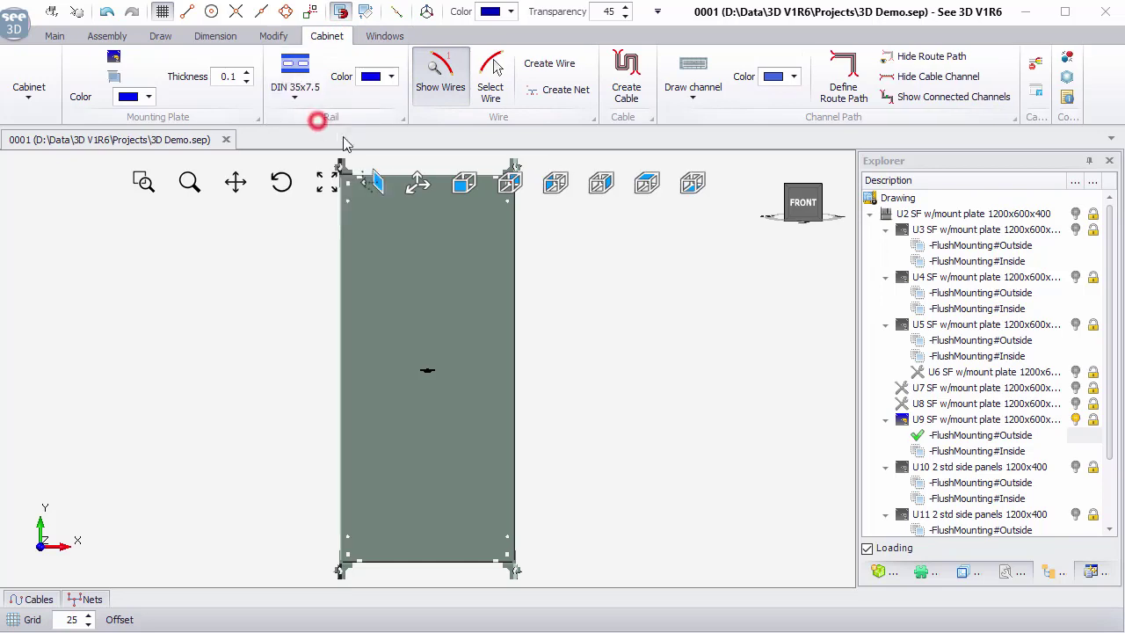
{"action": "left_click", "coordinate": [372, 238]}
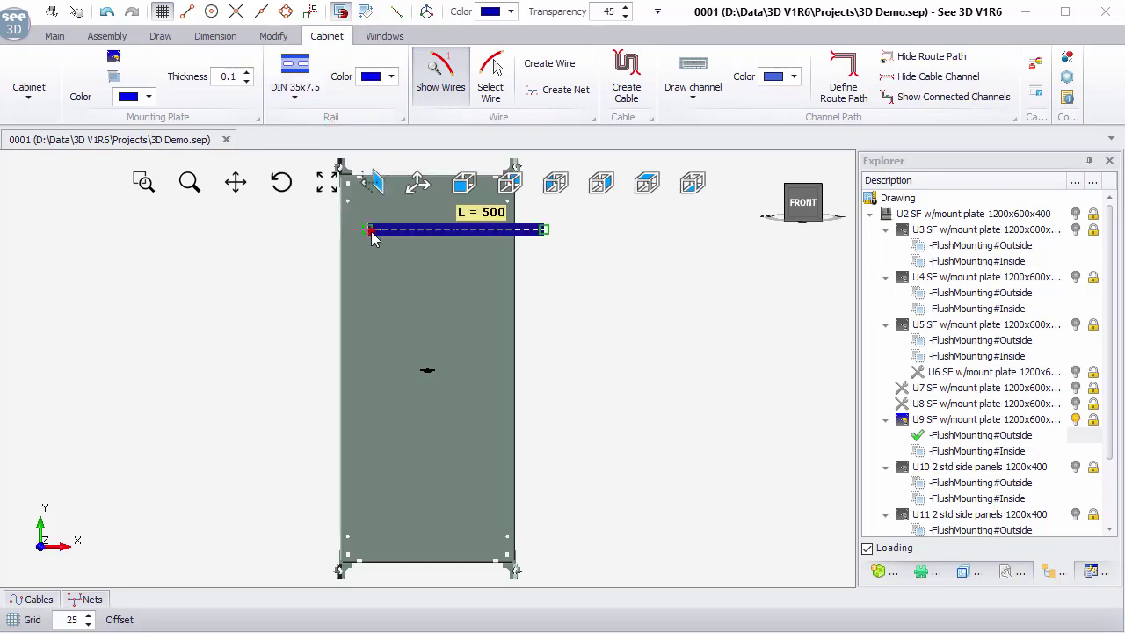
{"action": "left_click", "coordinate": [542, 232]}
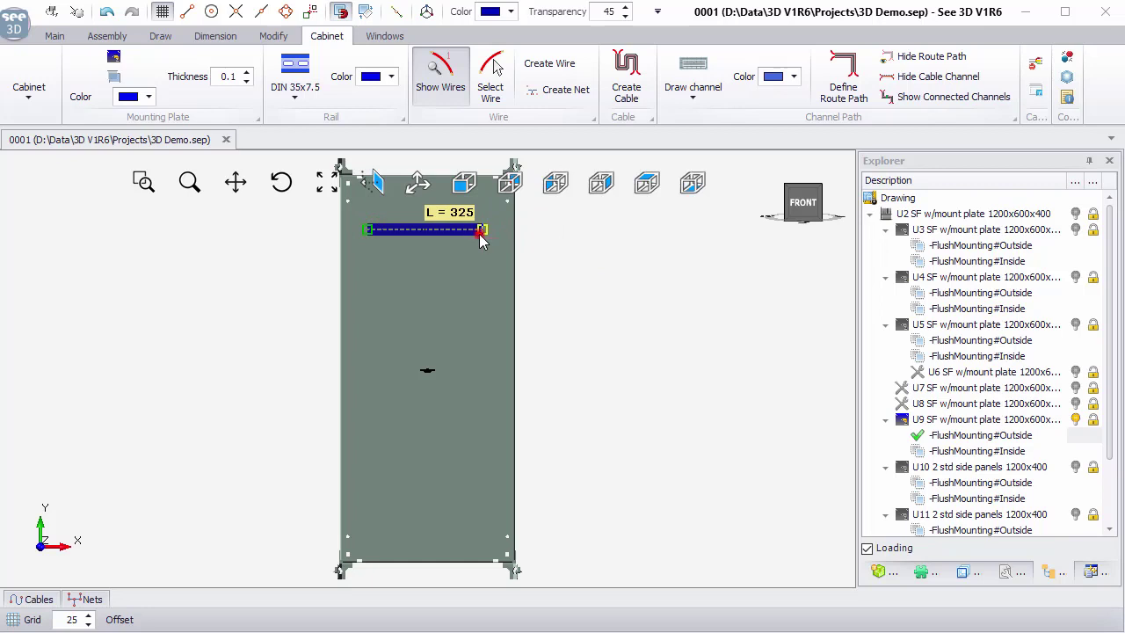
{"action": "left_click", "coordinate": [480, 233]}
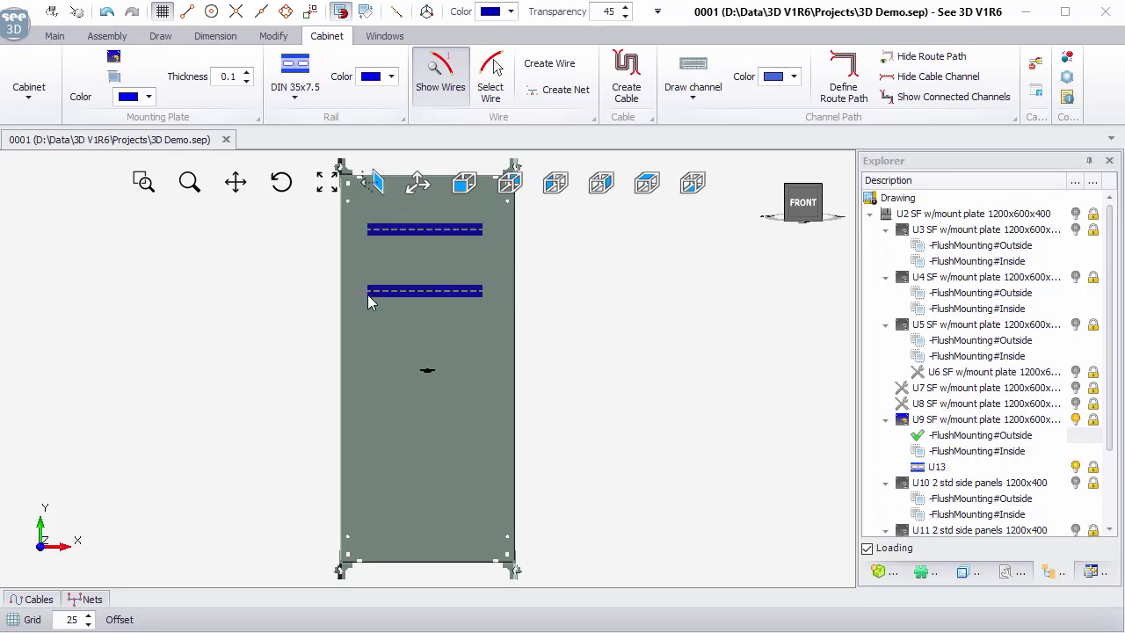
- Place two more 325 mm DIN rails below the first one, aligned with its ends, and finish the rail command
{"action": "left_click", "coordinate": [368, 294]}
{"action": "left_click", "coordinate": [419, 350]}
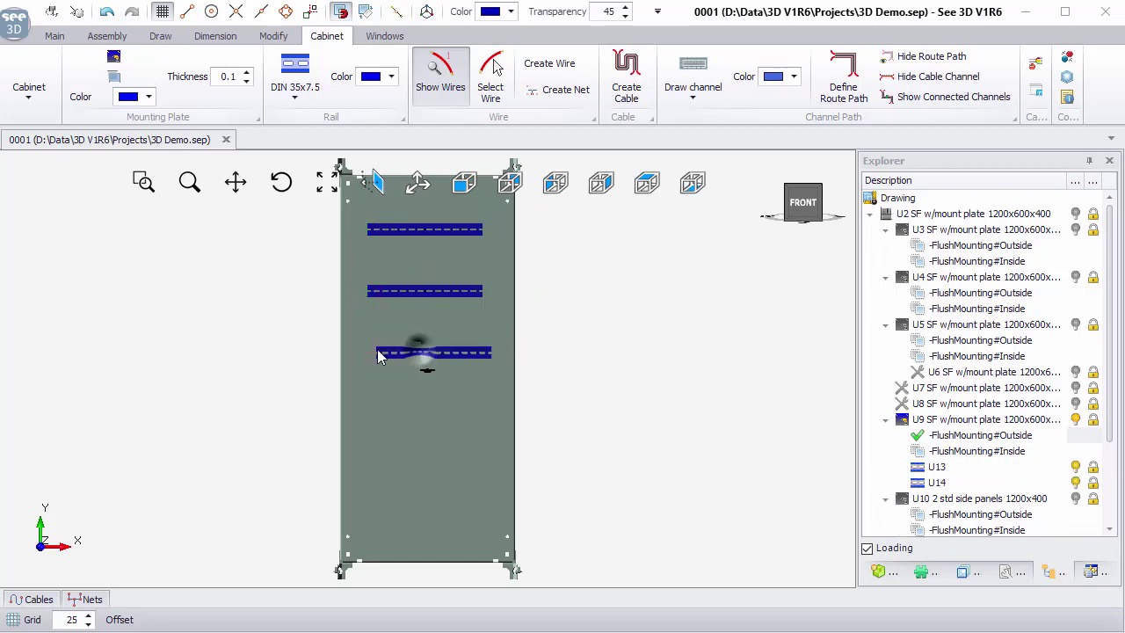
{"action": "left_click", "coordinate": [369, 353]}
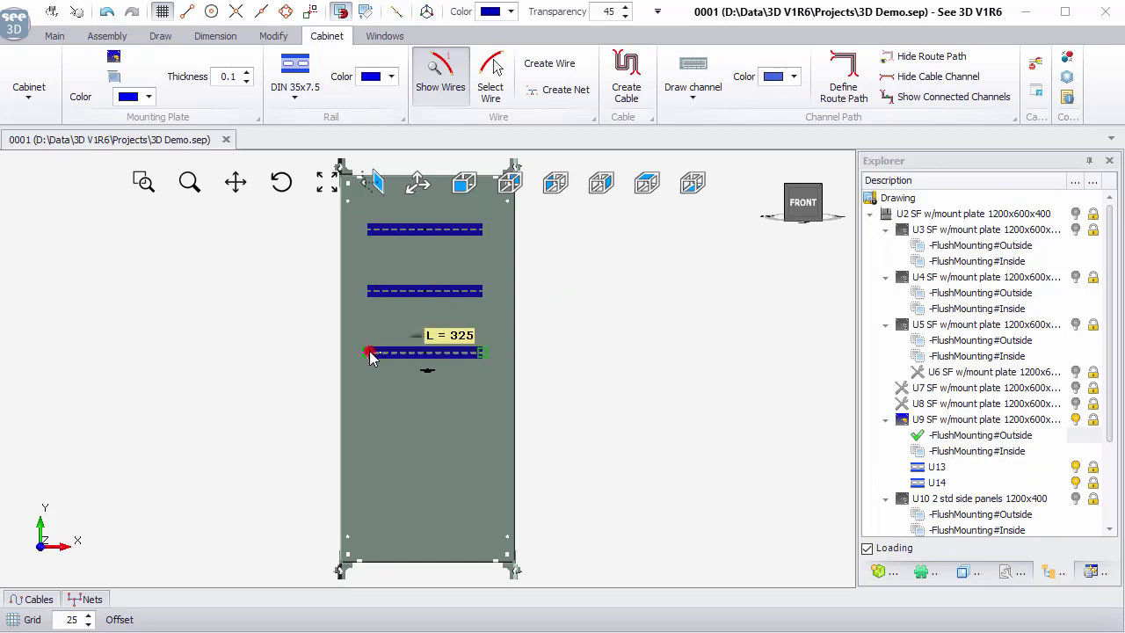
{"action": "left_click", "coordinate": [432, 400]}
{"action": "right_click", "coordinate": [604, 393]}
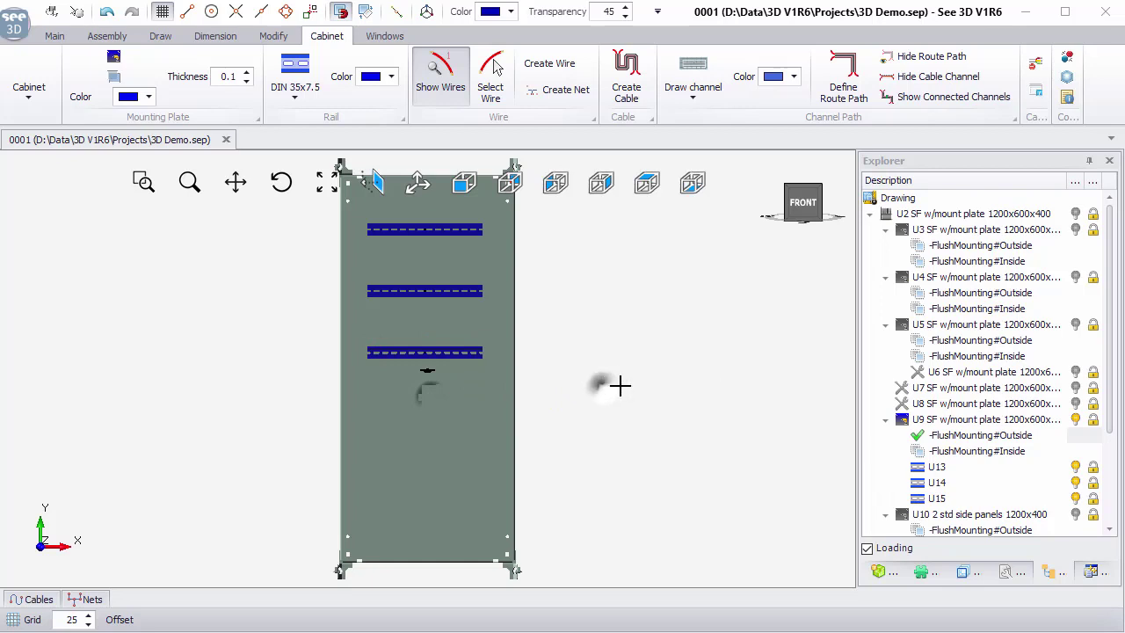
- Load the circuit diagram components of the (Empty) function into the component list
{"action": "left_click", "coordinate": [921, 572]}
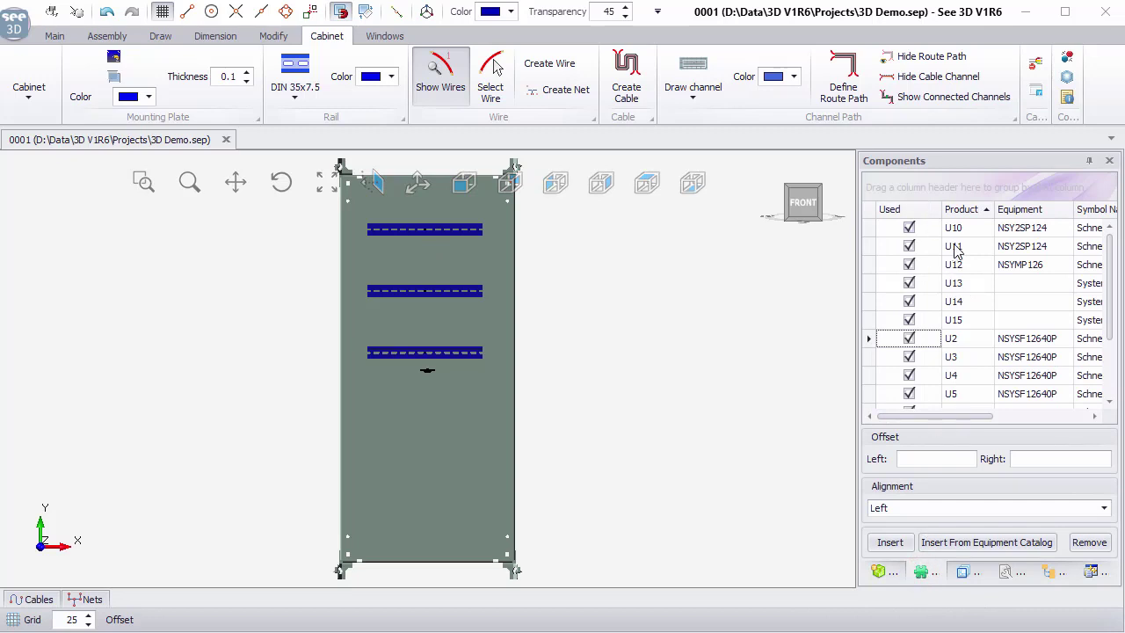
{"action": "scroll", "coordinate": [958, 250], "scroll_direction": "down", "scroll_amount": 2}
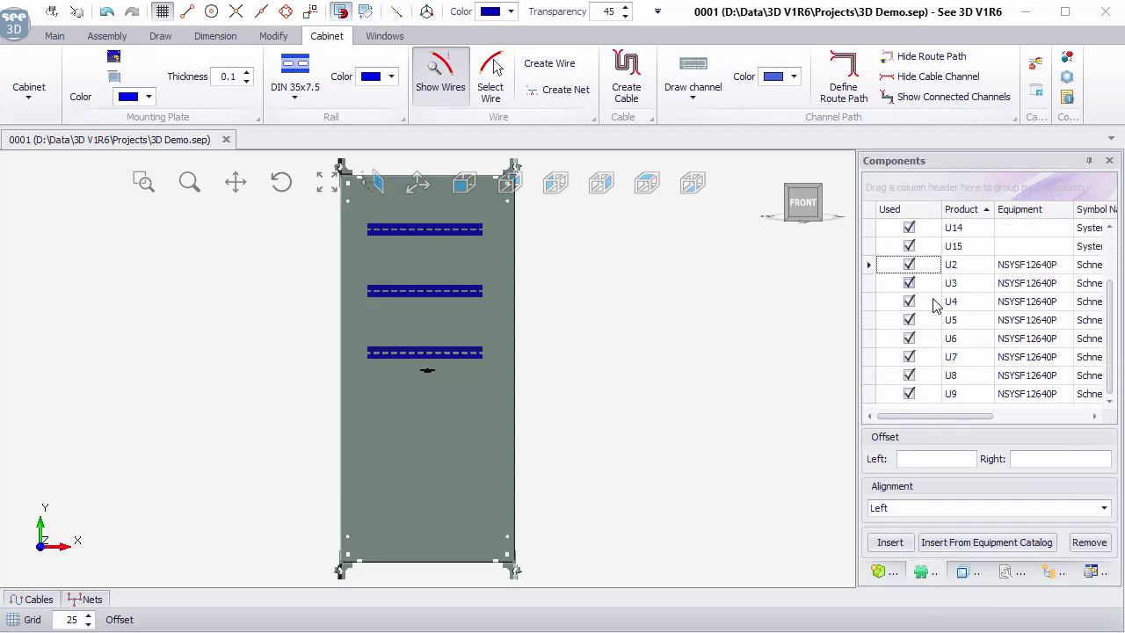
{"action": "scroll", "coordinate": [956, 357], "scroll_direction": "up", "scroll_amount": 2}
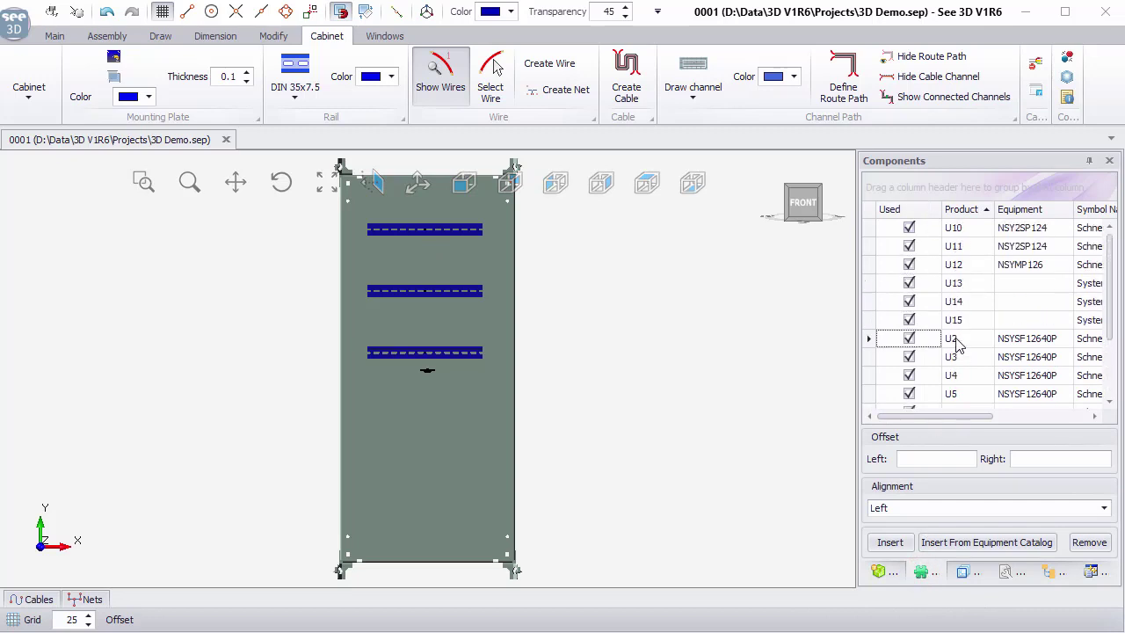
{"action": "right_click", "coordinate": [966, 282]}
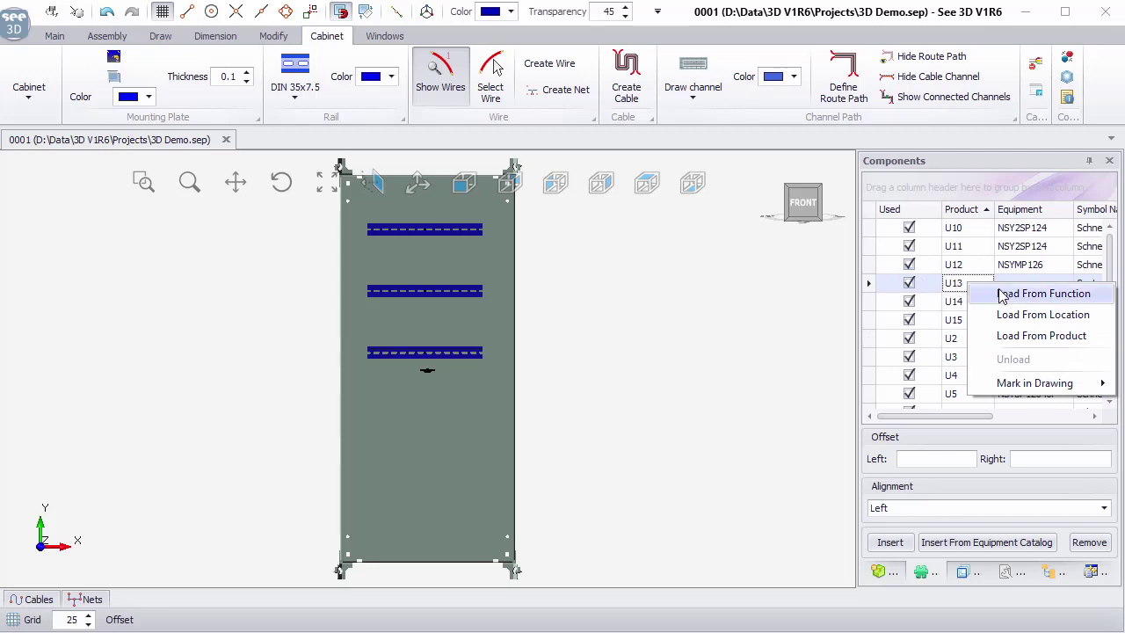
{"action": "left_click", "coordinate": [1025, 299]}
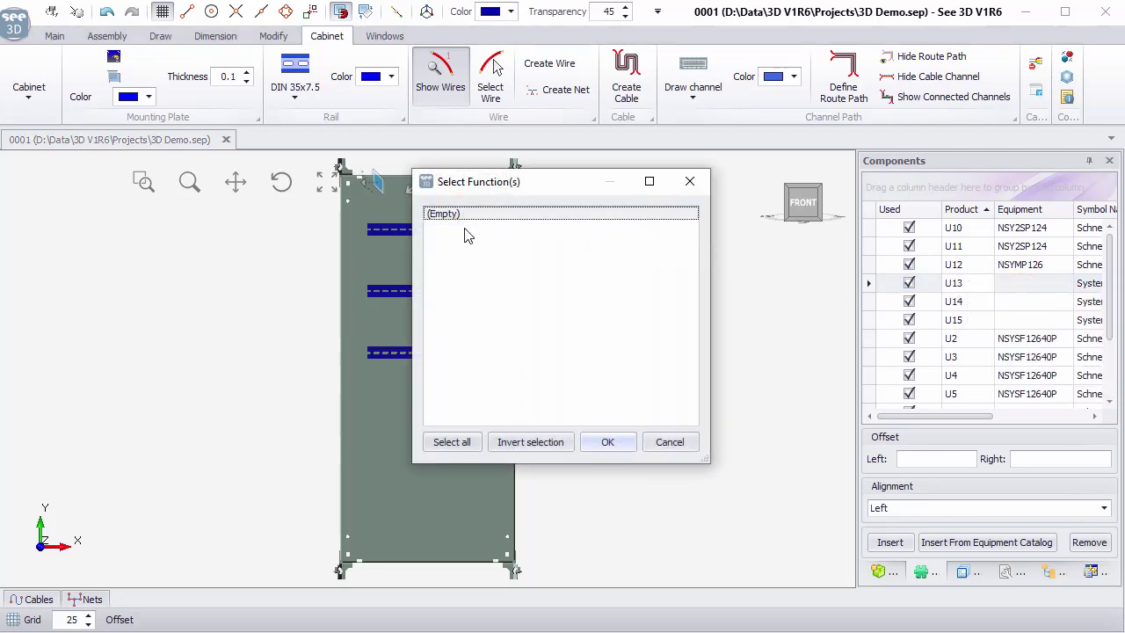
{"action": "left_click", "coordinate": [611, 442]}
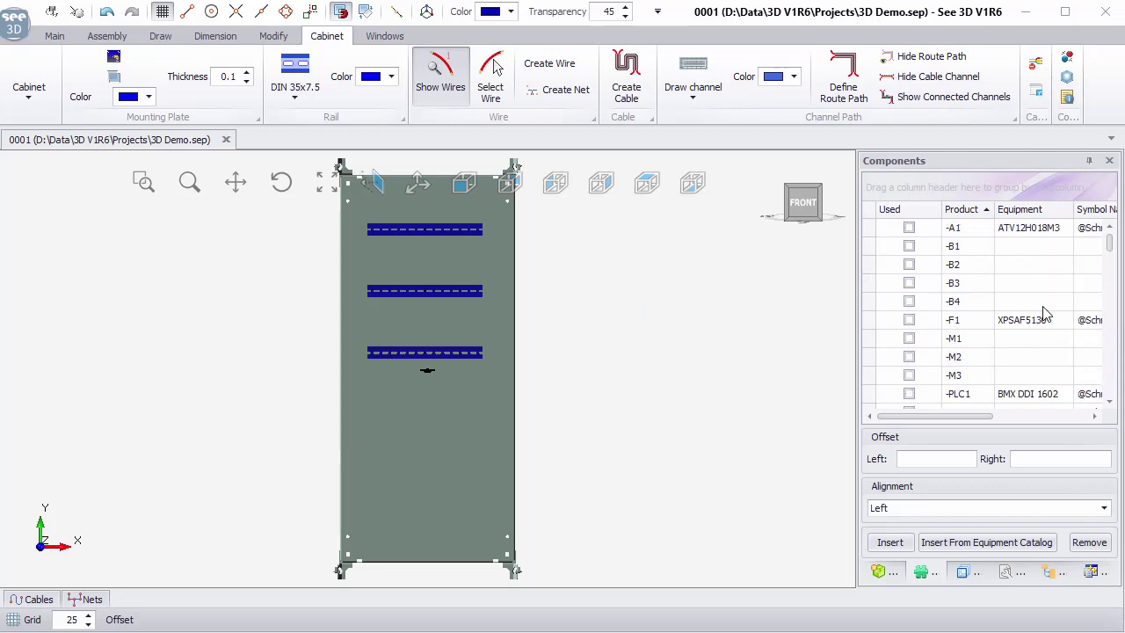
- Insert component -A1 (ATV12H018M3) directly on the mounting plate, below the three rails near the plate's left side
{"action": "mouse_move", "coordinate": [1112, 250]}
{"action": "left_mouse_down"}
{"action": "mouse_move", "coordinate": [1107, 398]}
{"action": "mouse_move", "coordinate": [1112, 231]}
{"action": "left_mouse_up"}
{"action": "left_click_drag", "start_coordinate": [913, 230], "coordinate": [495, 457]}
{"action": "middle_click_drag", "start_coordinate": [417, 526], "coordinate": [382, 496]}
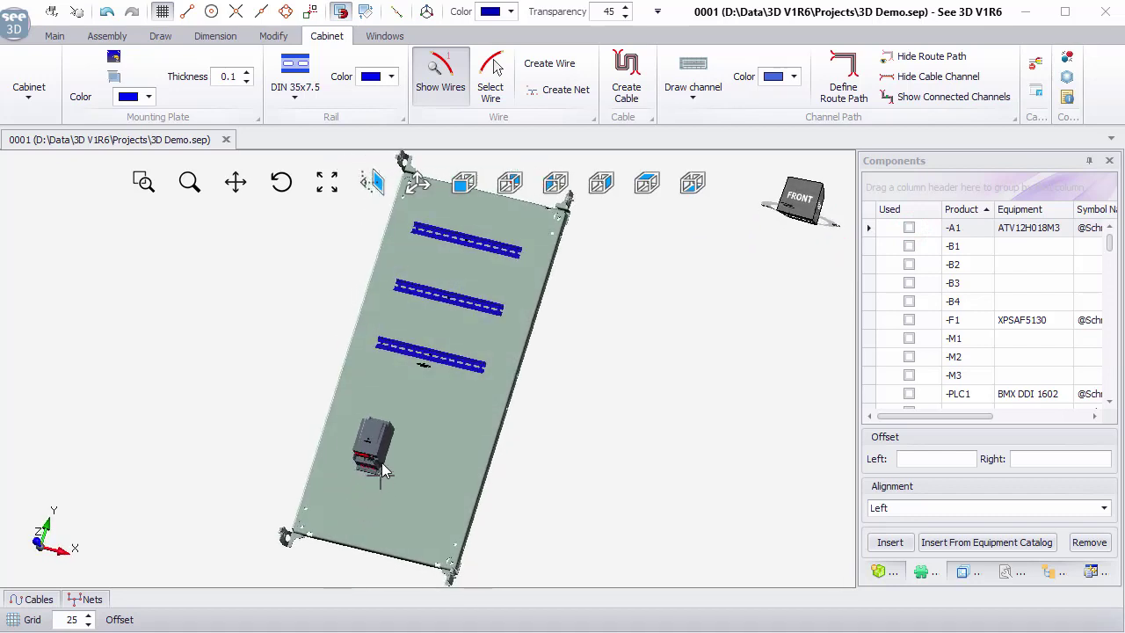
{"action": "left_click", "coordinate": [373, 464]}
{"action": "scroll", "coordinate": [369, 448], "scroll_direction": "up", "scroll_amount": 3}
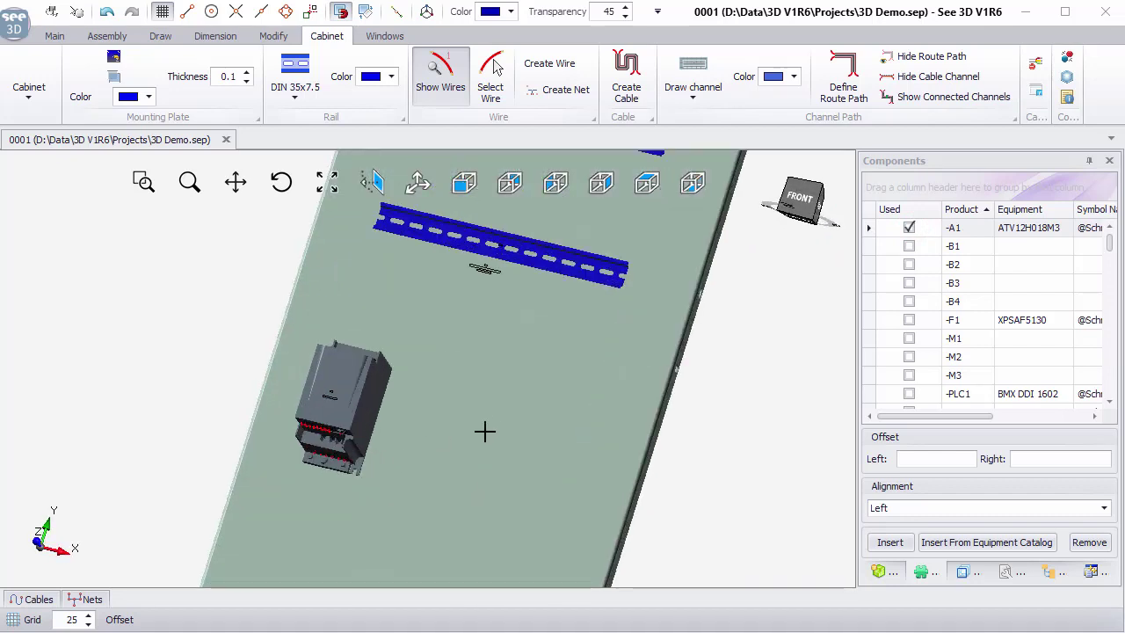
{"action": "middle_click_drag", "start_coordinate": [493, 422], "coordinate": [547, 380]}
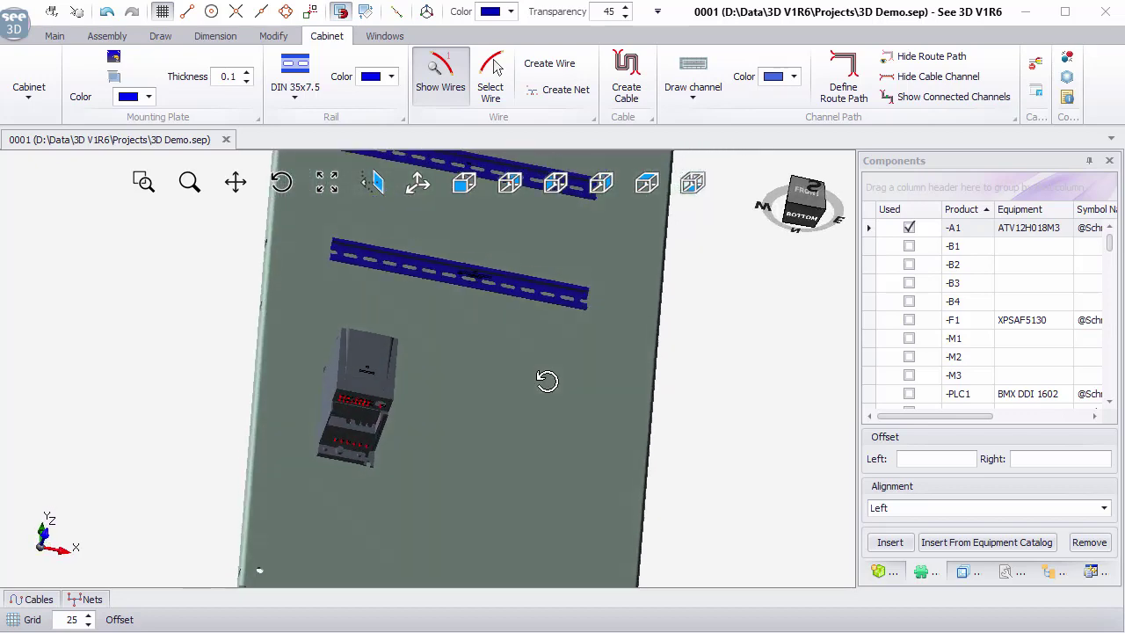
- Generate the Steinhauer drill hole preview for the mounting plate, examine the rail markings, and close it
{"action": "left_click", "coordinate": [469, 369]}
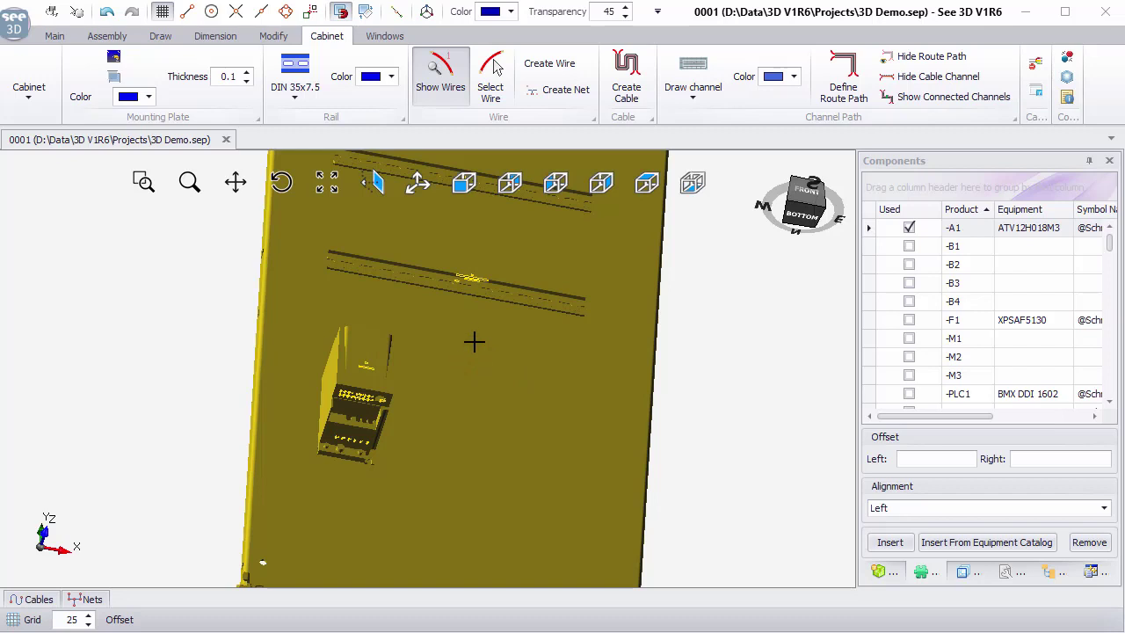
{"action": "right_click", "coordinate": [473, 342]}
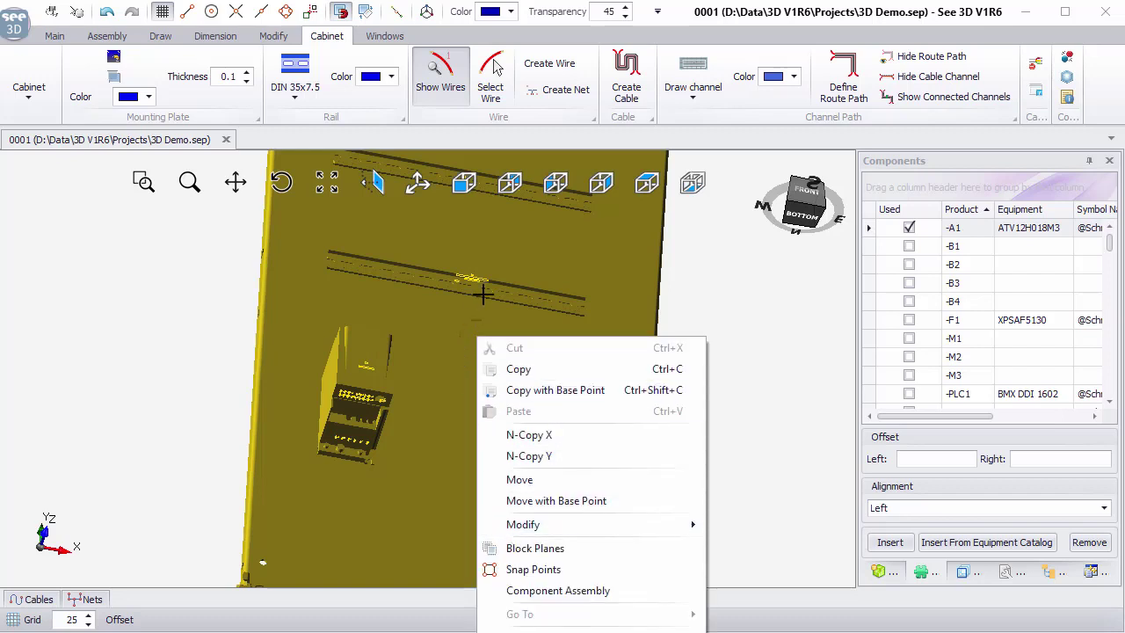
{"action": "right_click", "coordinate": [500, 226]}
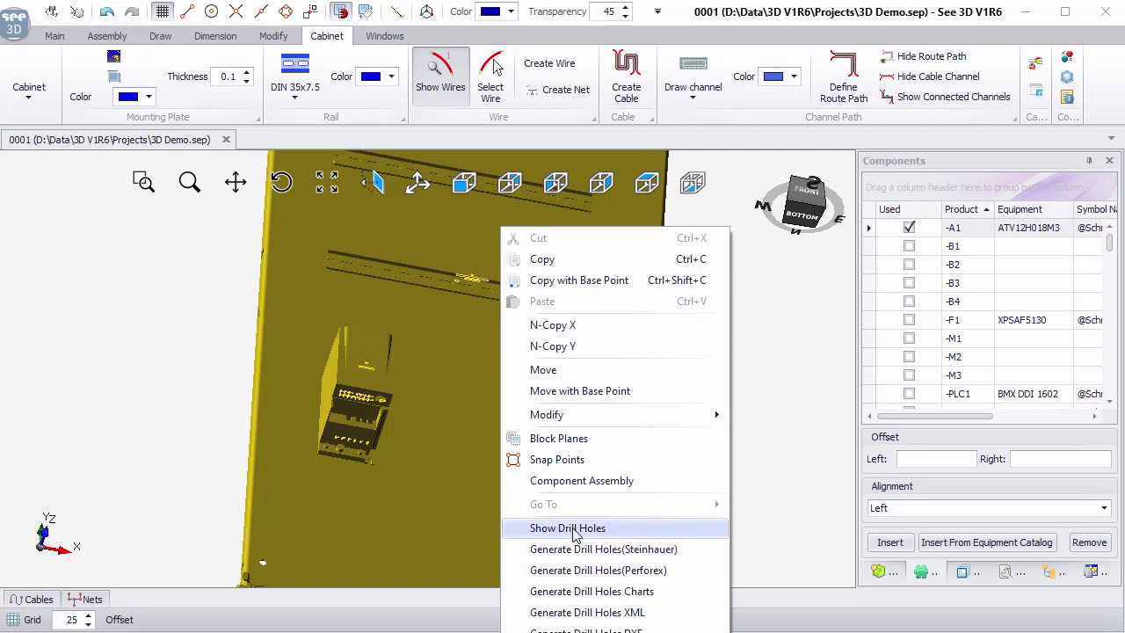
{"action": "left_click", "coordinate": [612, 549]}
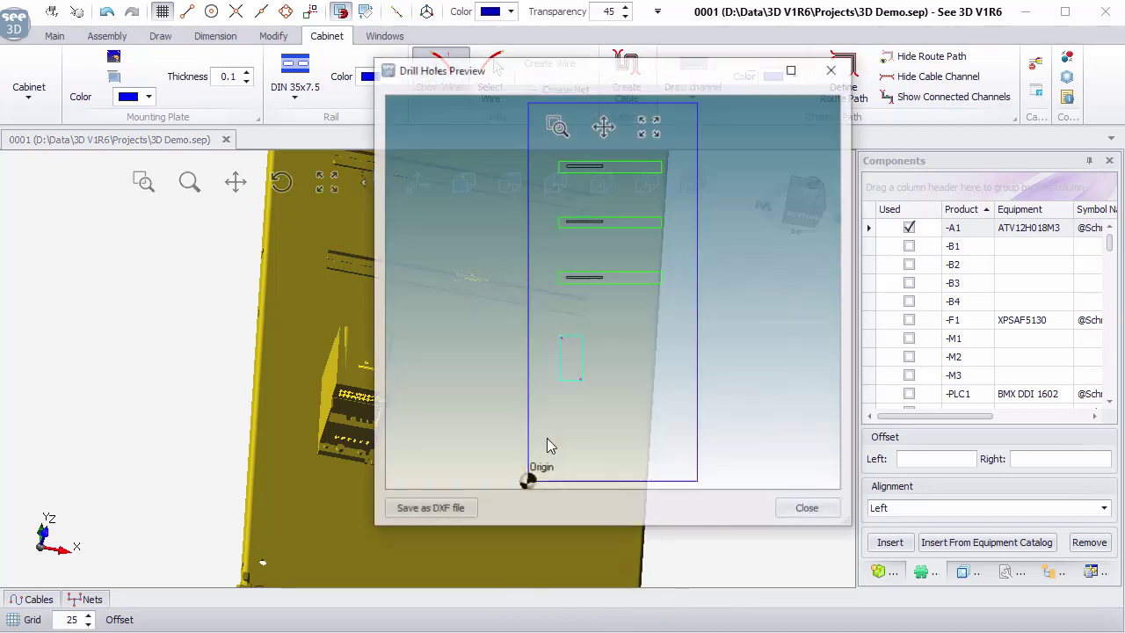
{"action": "scroll", "coordinate": [578, 181], "scroll_direction": "up", "scroll_amount": 6}
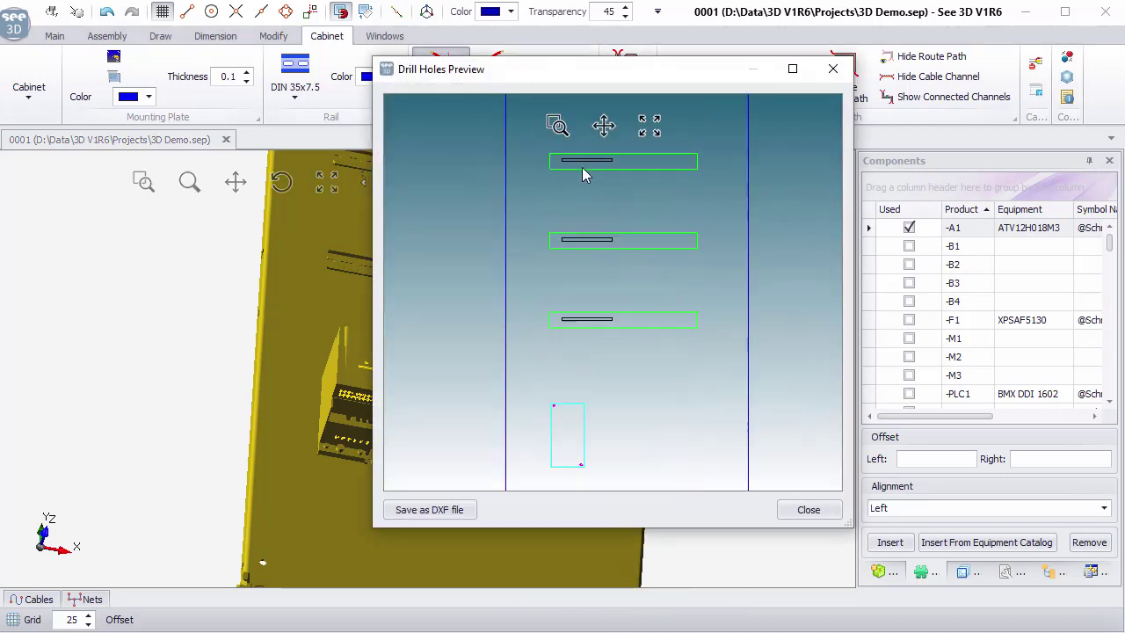
{"action": "scroll", "coordinate": [587, 164], "scroll_direction": "up", "scroll_amount": 2}
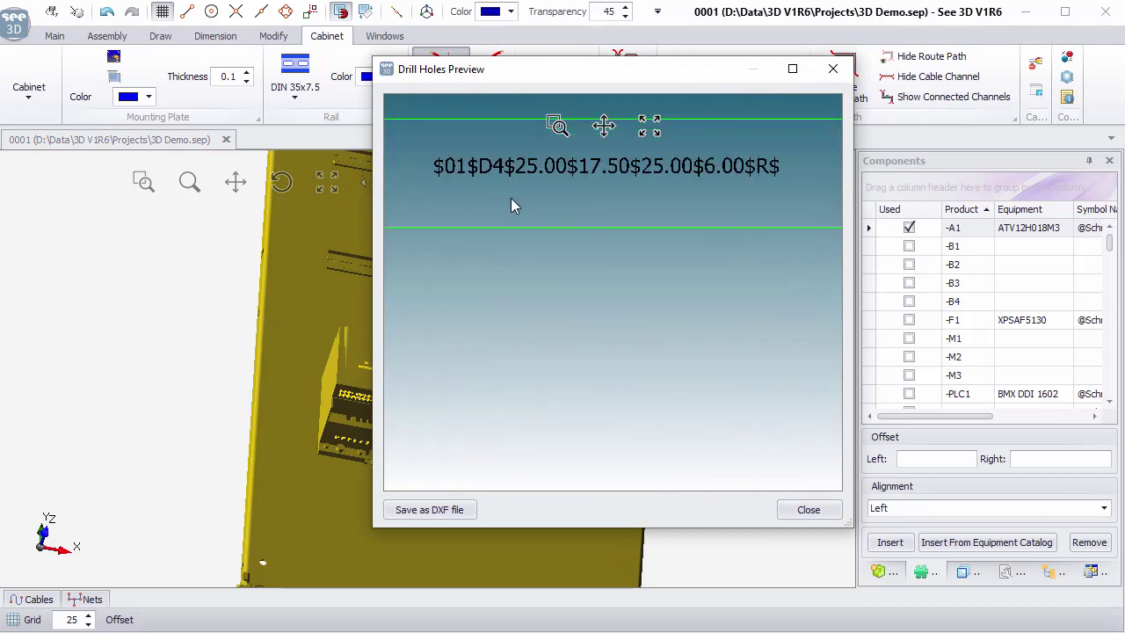
{"action": "scroll", "coordinate": [499, 205], "scroll_direction": "down", "scroll_amount": 2}
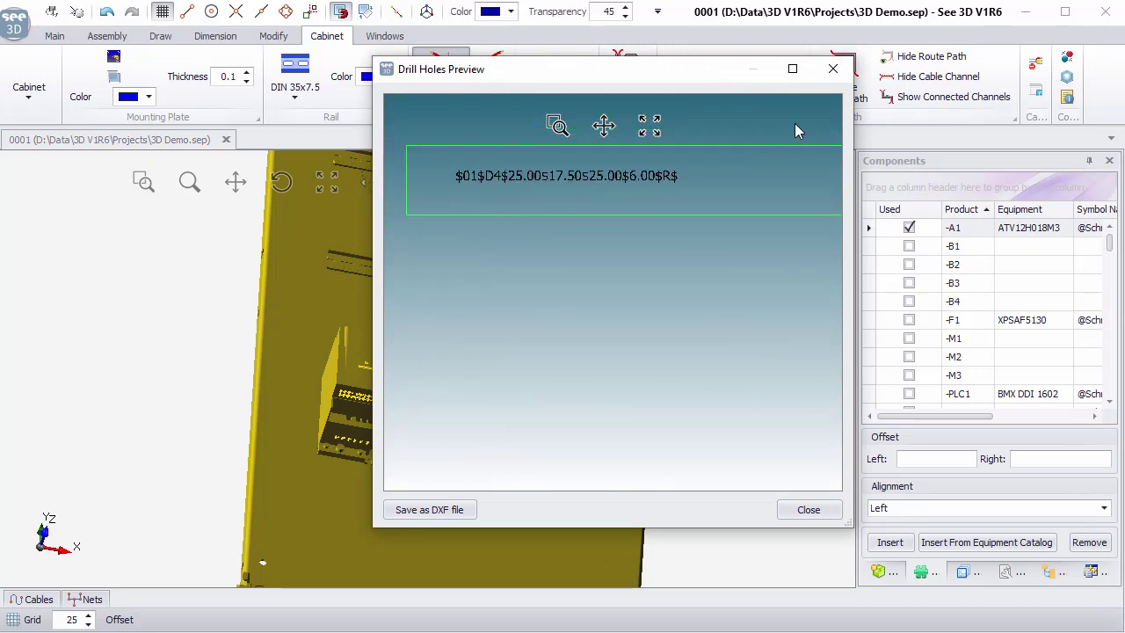
{"action": "left_click", "coordinate": [834, 71]}
- Generate the Perforex drill hole preview for the mounting plate, examine the holes for -A1 and the rails, and close it
{"action": "right_click", "coordinate": [485, 252]}
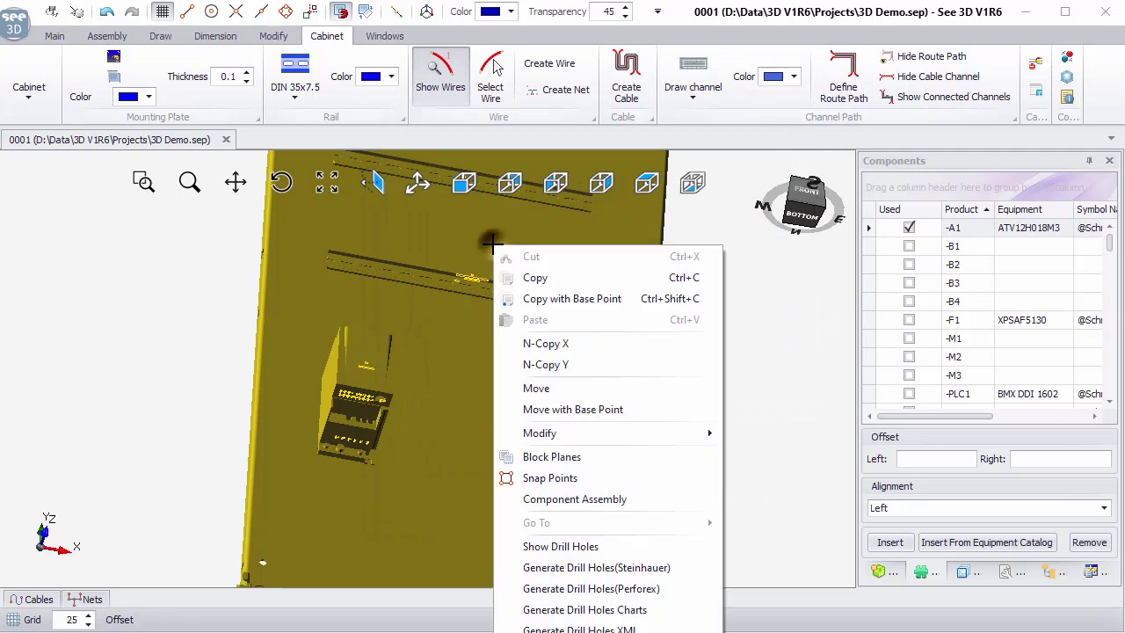
{"action": "left_click", "coordinate": [556, 588]}
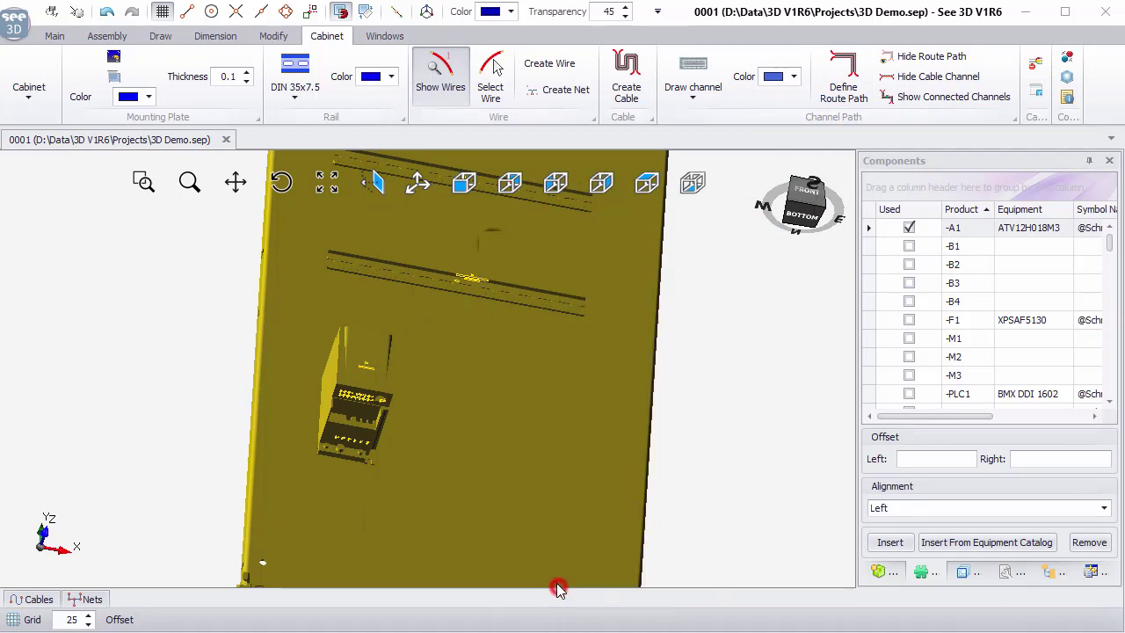
{"action": "scroll", "coordinate": [564, 360], "scroll_direction": "up", "scroll_amount": 3}
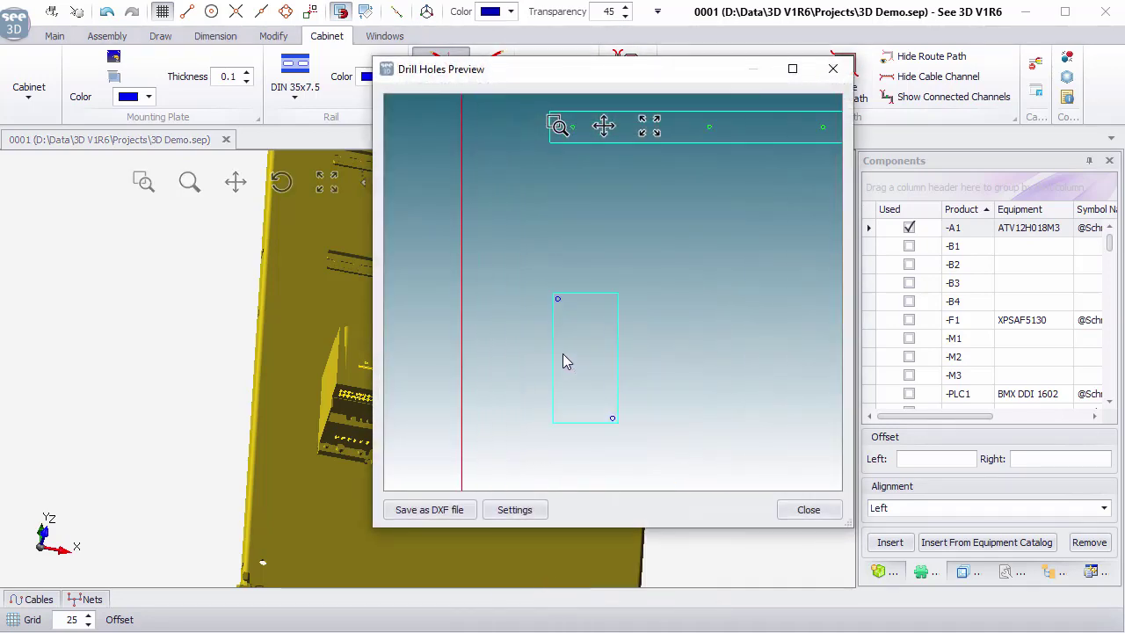
{"action": "scroll", "coordinate": [563, 353], "scroll_direction": "up", "scroll_amount": 2}
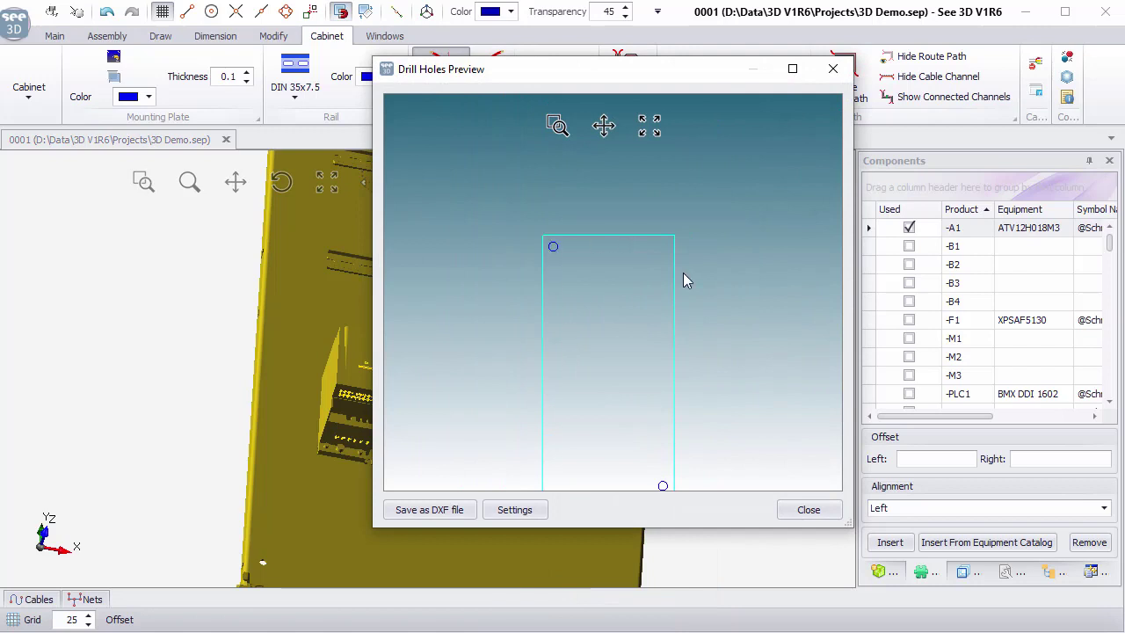
{"action": "scroll", "coordinate": [616, 420], "scroll_direction": "down", "scroll_amount": 4}
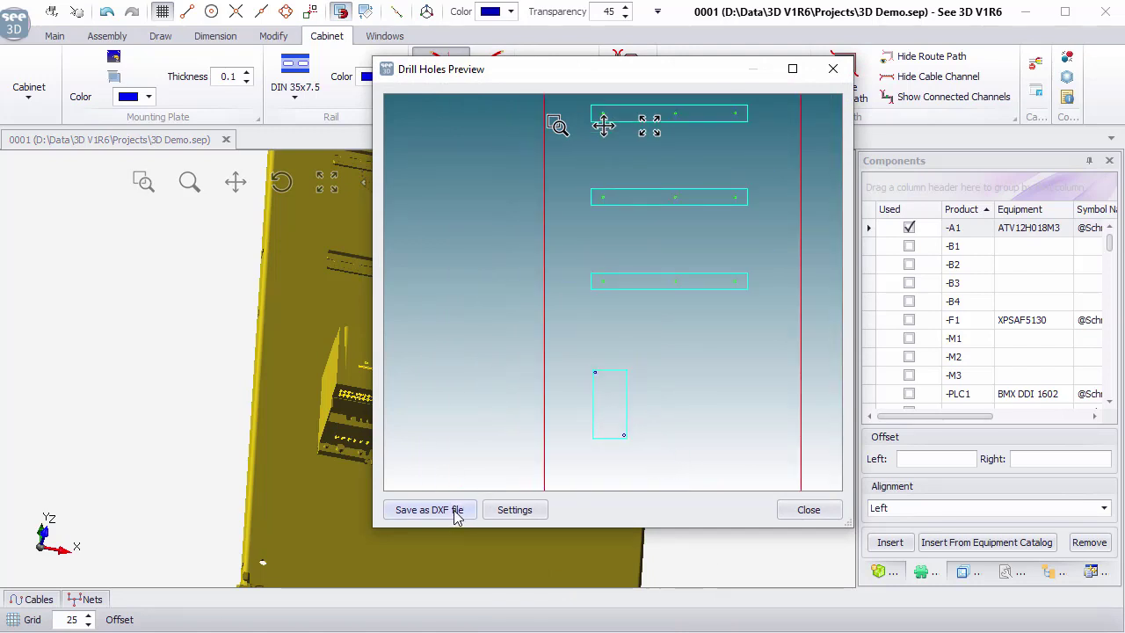
{"action": "left_click", "coordinate": [809, 509]}
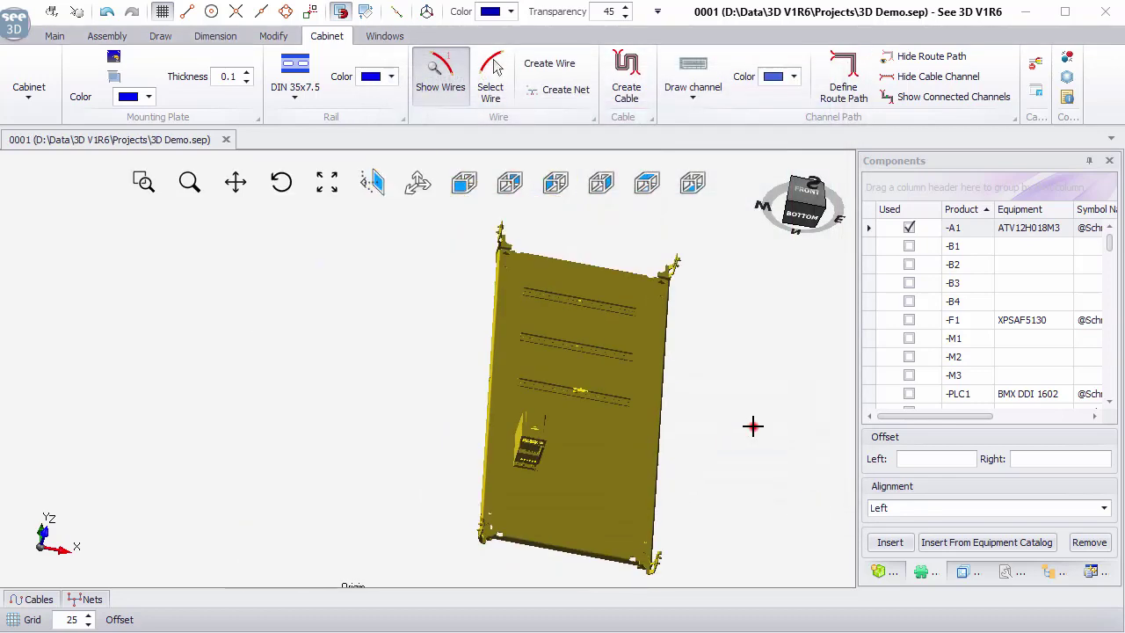
- Deselect the mounting plate and insert component -F1 (XPSAF5130) at the left end of the uppermost DIN rail
{"action": "left_click", "coordinate": [753, 427]}
{"action": "middle_click_drag", "start_coordinate": [573, 361], "coordinate": [528, 412]}
{"action": "middle_click_drag", "start_coordinate": [549, 299], "coordinate": [488, 336]}
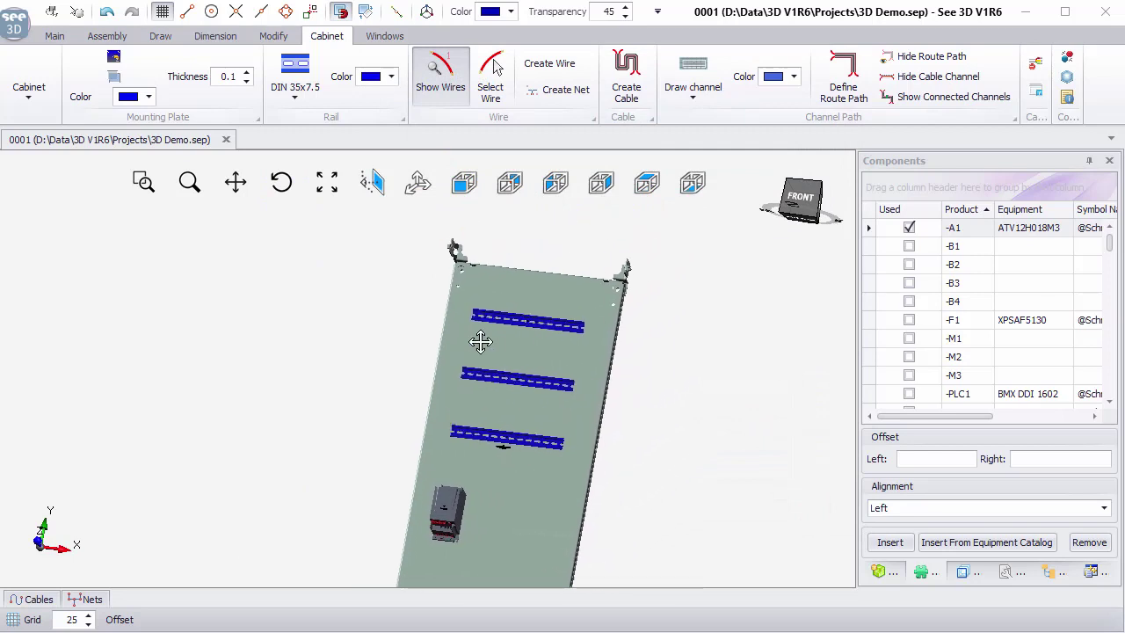
{"action": "scroll", "coordinate": [498, 334], "scroll_direction": "up", "scroll_amount": 3}
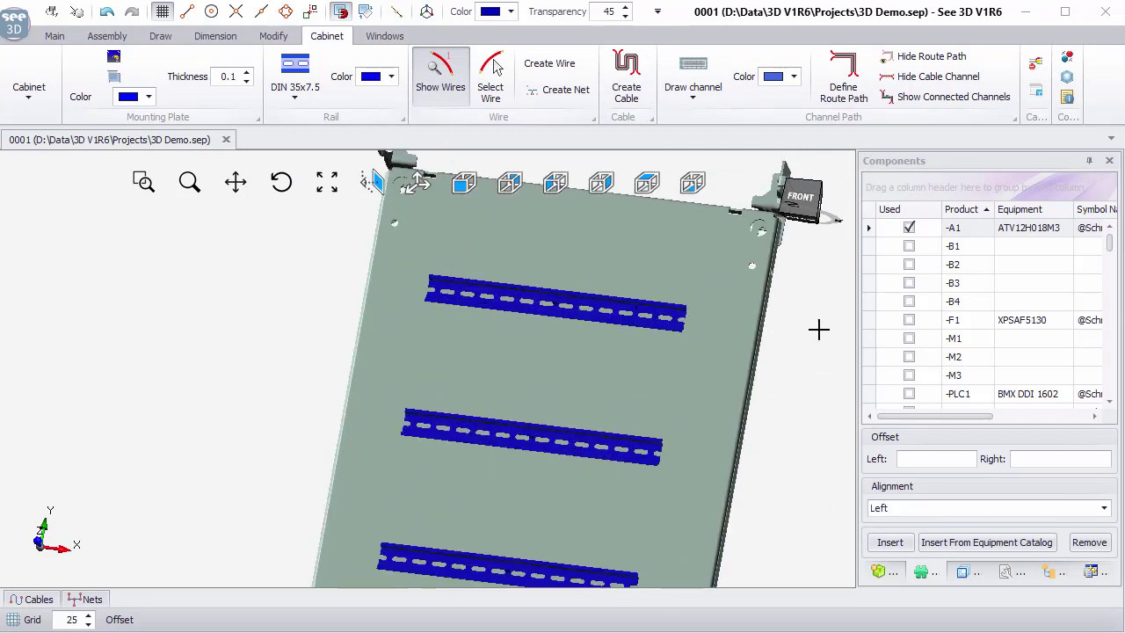
{"action": "left_click_drag", "start_coordinate": [913, 322], "coordinate": [458, 311]}
{"action": "mouse_move", "coordinate": [475, 299]}
{"action": "middle_mouse_down"}
{"action": "mouse_move", "coordinate": [527, 294]}
{"action": "mouse_move", "coordinate": [475, 299]}
{"action": "middle_mouse_up"}
{"action": "scroll", "coordinate": [455, 300], "scroll_direction": "up", "scroll_amount": 5}
{"action": "left_click", "coordinate": [465, 289]}
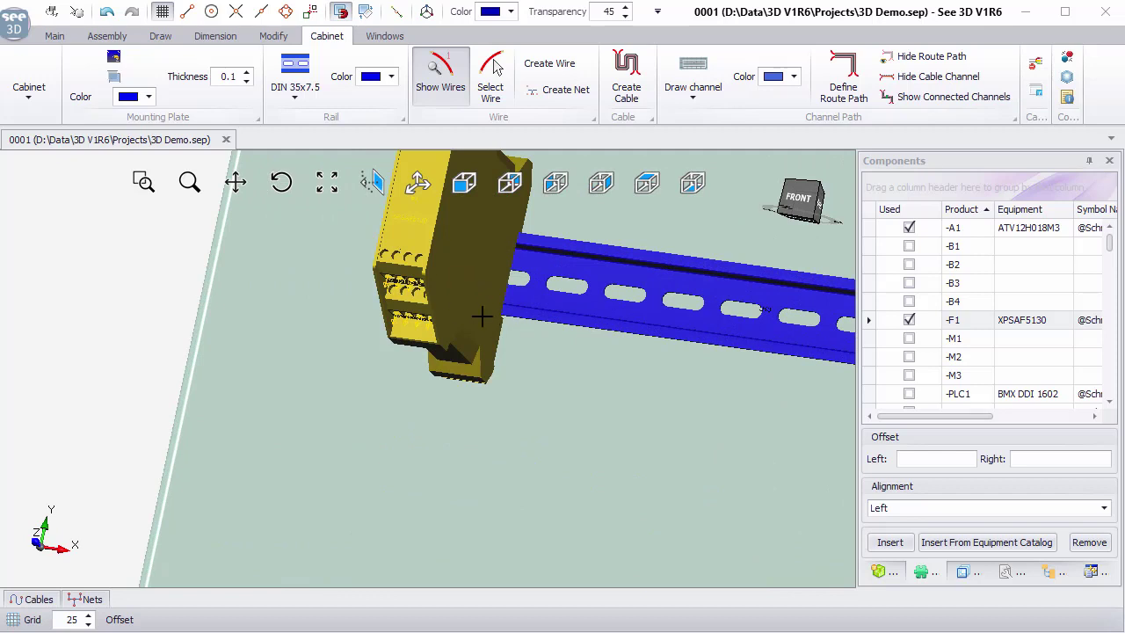
{"action": "scroll", "coordinate": [531, 301], "scroll_direction": "down", "scroll_amount": 3}
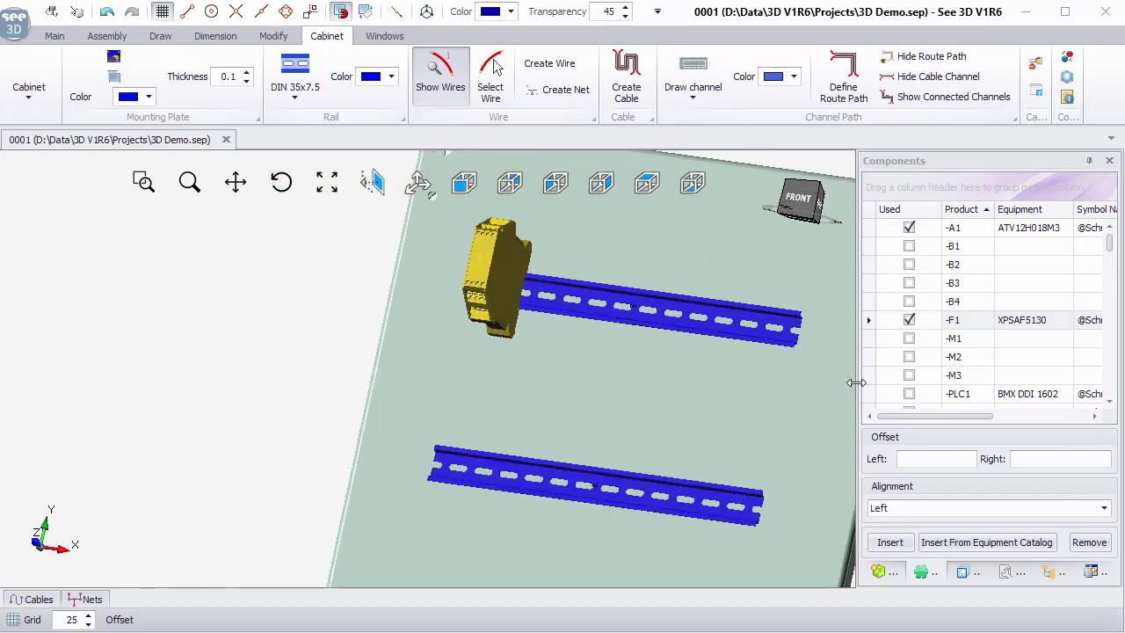
{"action": "scroll", "coordinate": [914, 382], "scroll_direction": "down", "scroll_amount": 1}
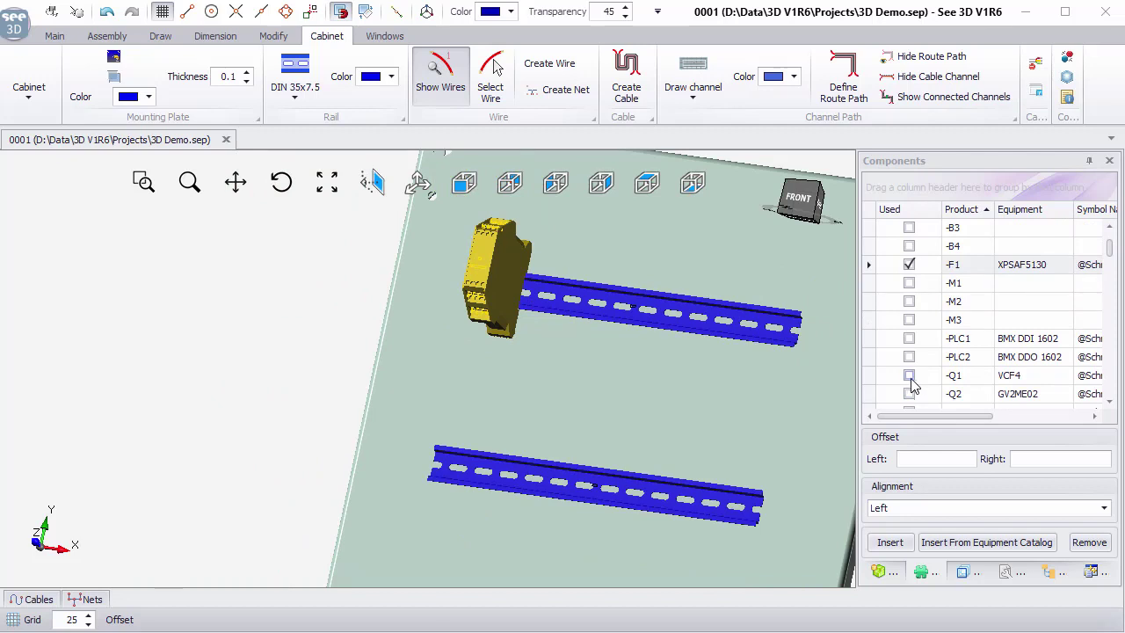
- Insert -Q1 (VCF4) and -Q2 (GV2ME02) beside -F1 on the uppermost DIN rail, without inserting the entire -Q2 assembly
{"action": "left_click", "coordinate": [715, 326]}
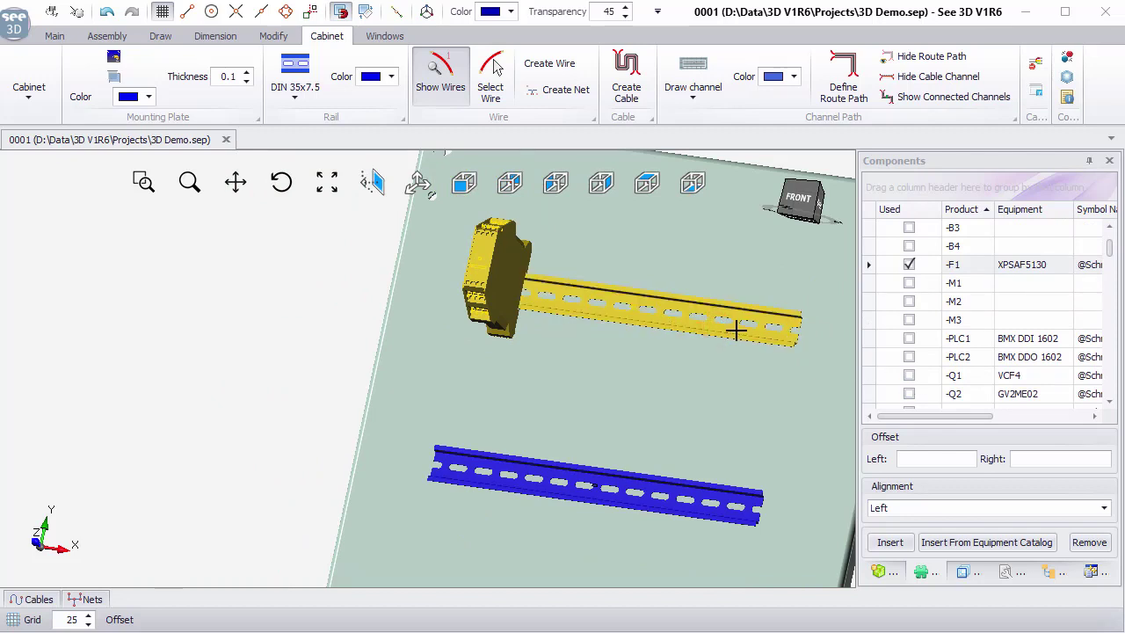
{"action": "left_click", "coordinate": [909, 377]}
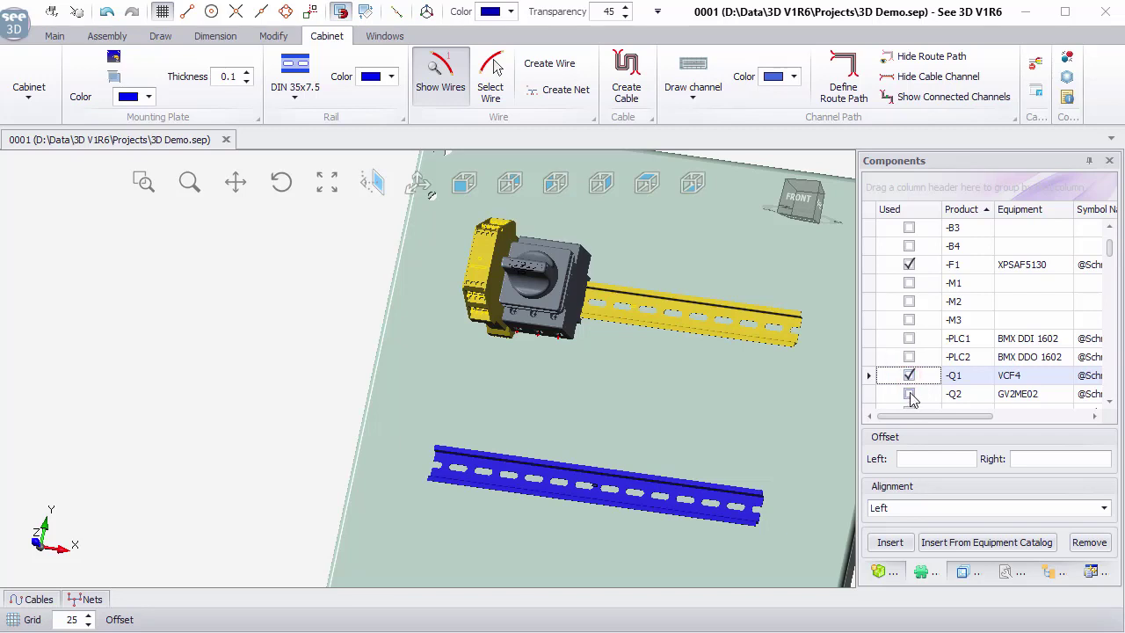
{"action": "left_click", "coordinate": [909, 395]}
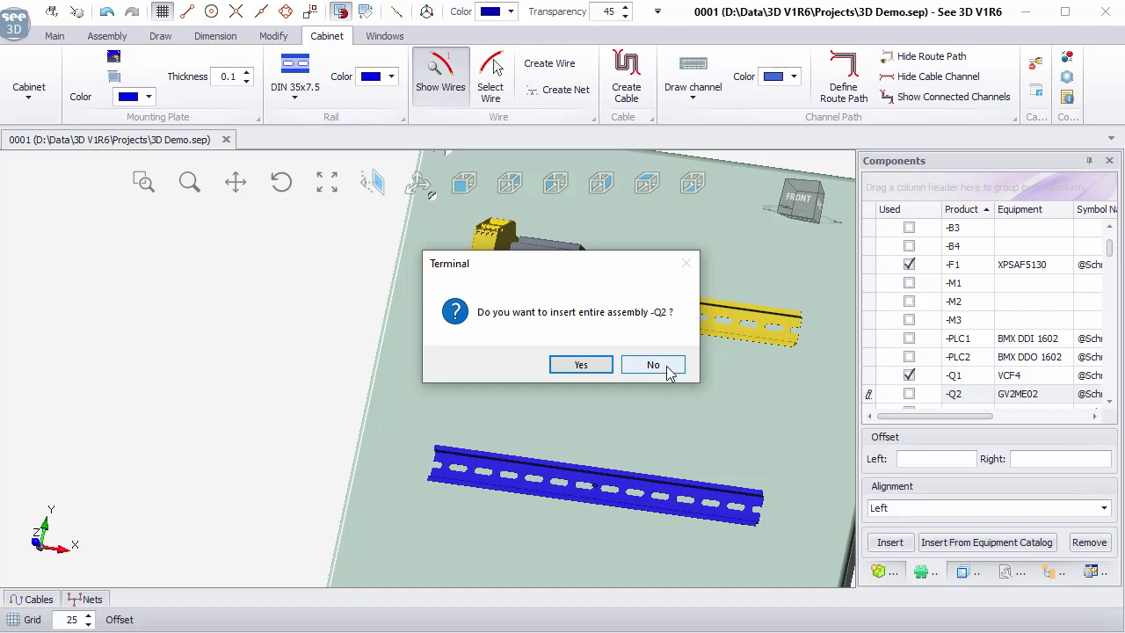
{"action": "left_click", "coordinate": [666, 373]}
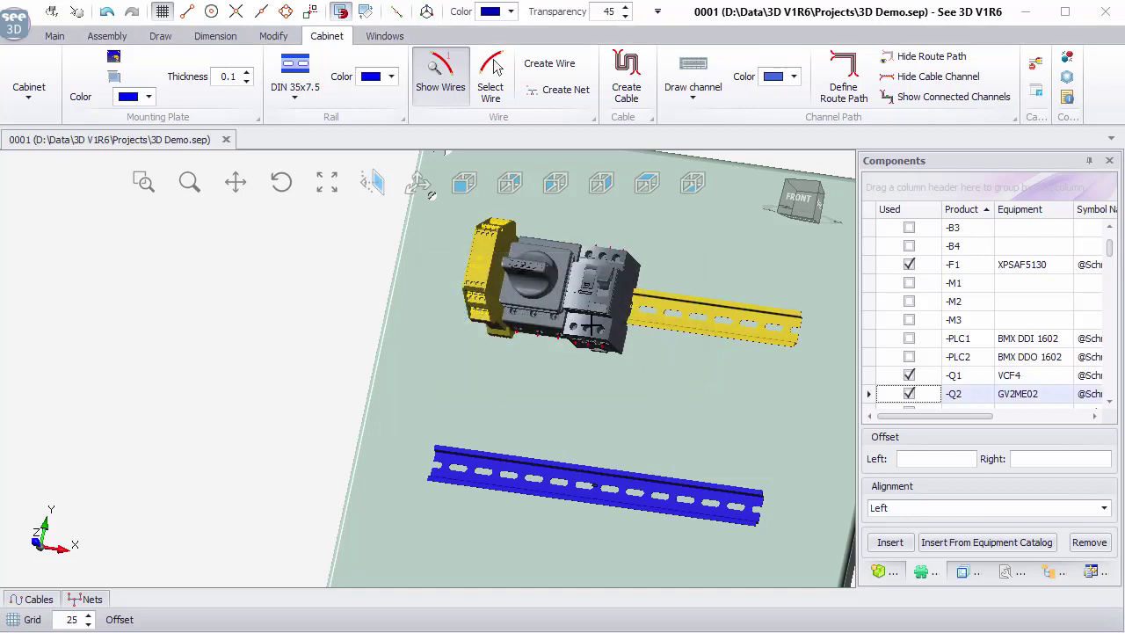
- Attach the -Q2 auxiliary contact GVAE11 to the upper front of the -Q2 breaker and accept its placement
{"action": "left_click", "coordinate": [595, 330]}
{"action": "scroll", "coordinate": [847, 389], "scroll_direction": "down", "scroll_amount": 2}
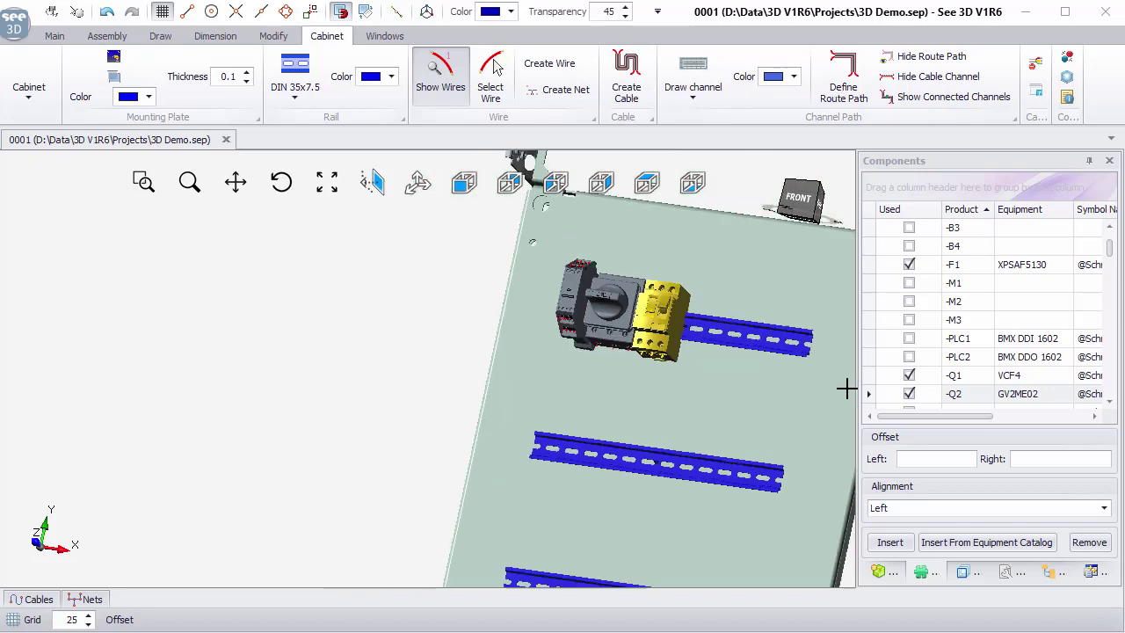
{"action": "scroll", "coordinate": [939, 398], "scroll_direction": "down", "scroll_amount": 1}
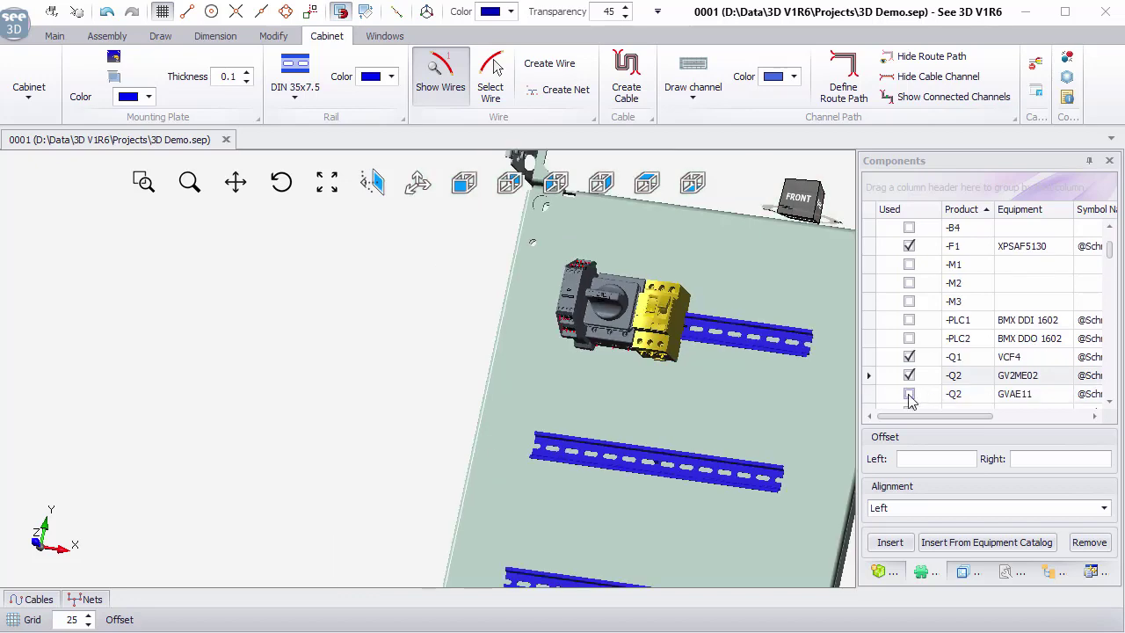
{"action": "left_click", "coordinate": [910, 396]}
{"action": "scroll", "coordinate": [697, 334], "scroll_direction": "up", "scroll_amount": 4}
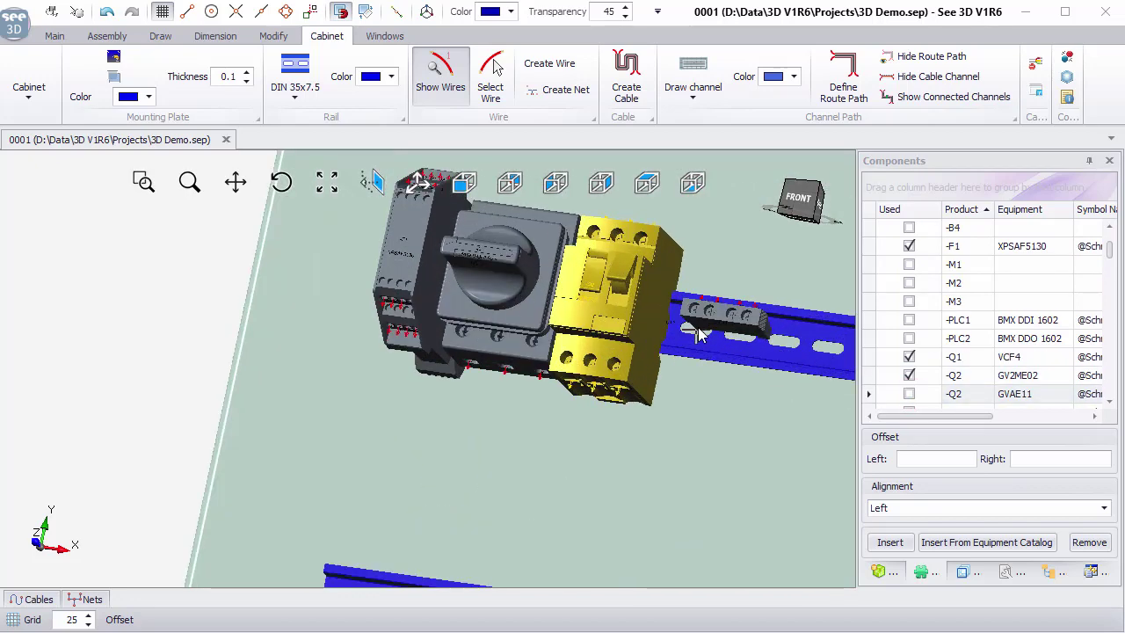
{"action": "left_click", "coordinate": [697, 334]}
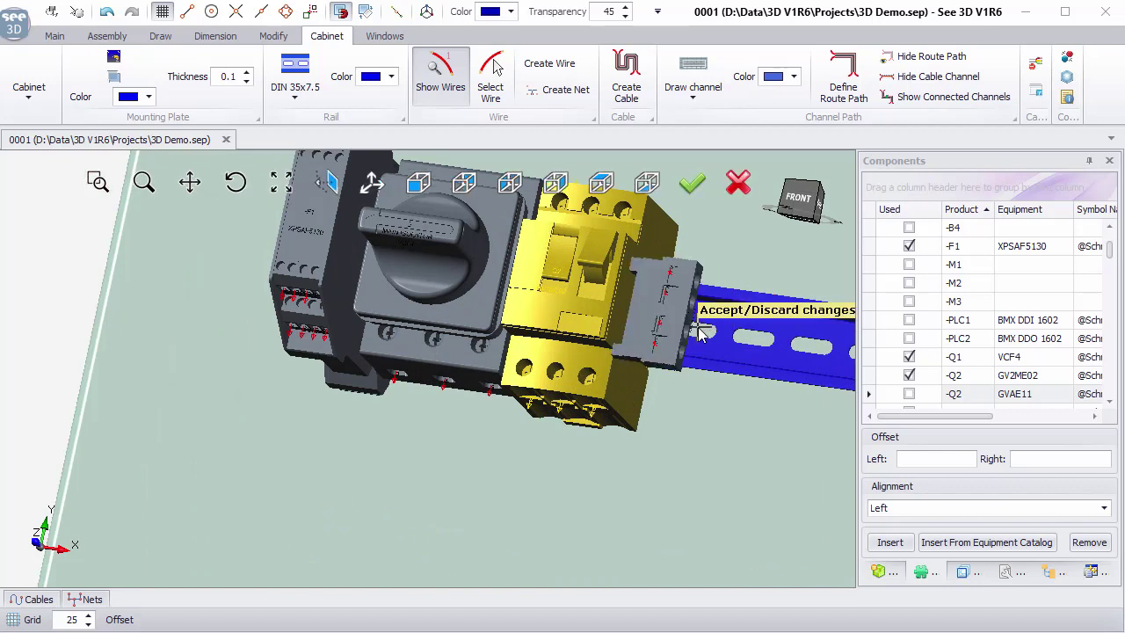
{"action": "left_click", "coordinate": [644, 313]}
{"action": "left_click", "coordinate": [645, 313]}
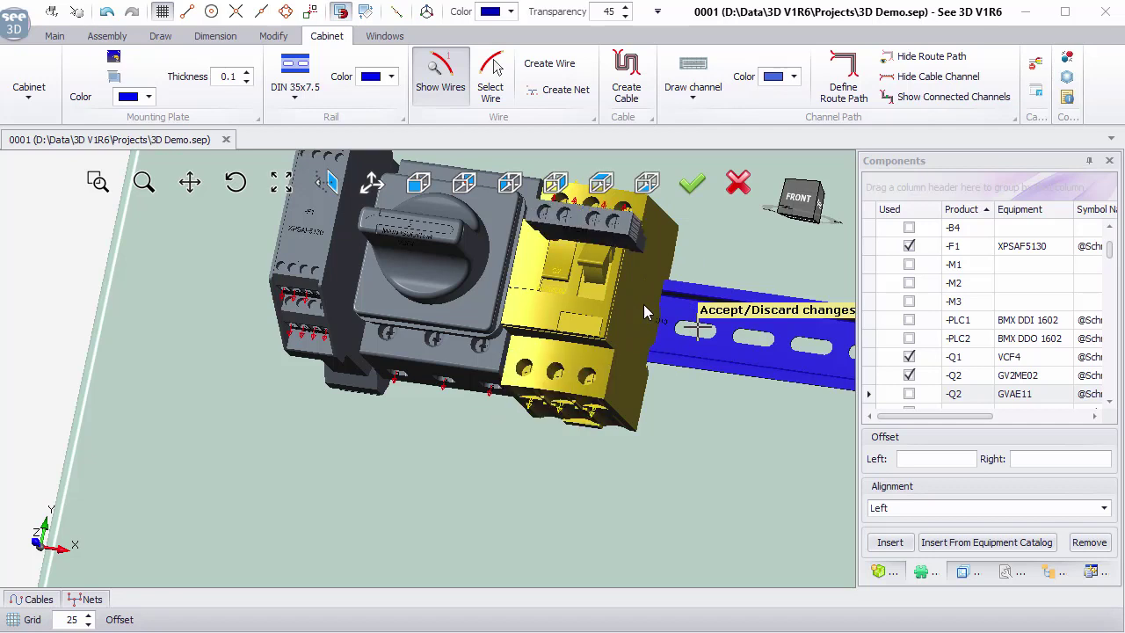
{"action": "left_click", "coordinate": [692, 183]}
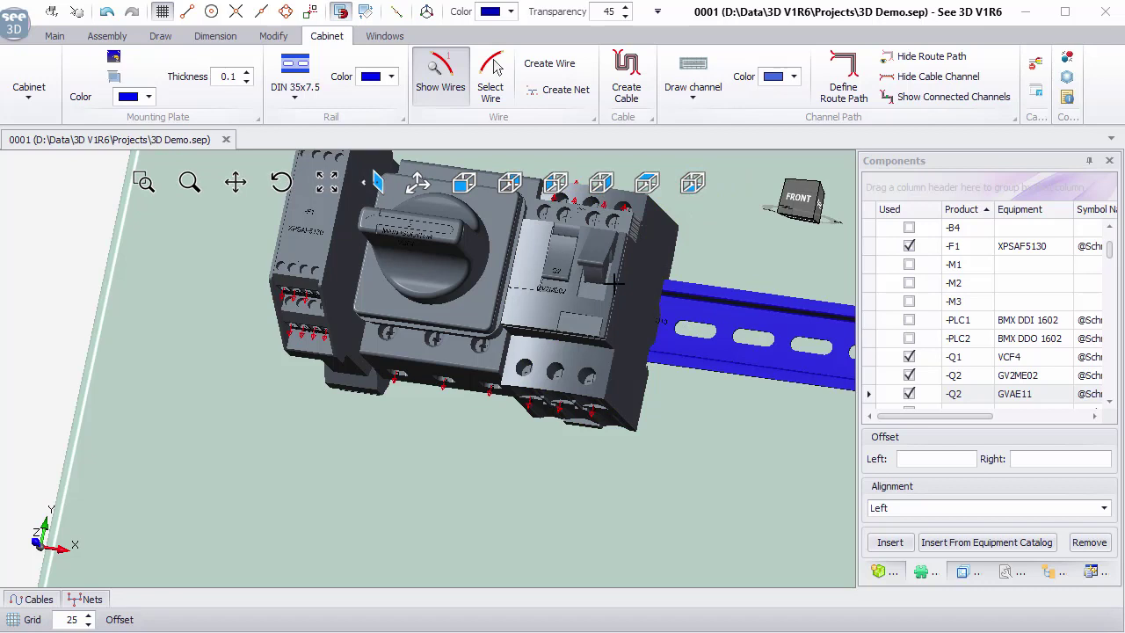
- Insert -Q3 (GV2ME02) on the uppermost DIN rail directly beside -Q2
{"action": "scroll", "coordinate": [1037, 384], "scroll_direction": "down", "scroll_amount": 6}
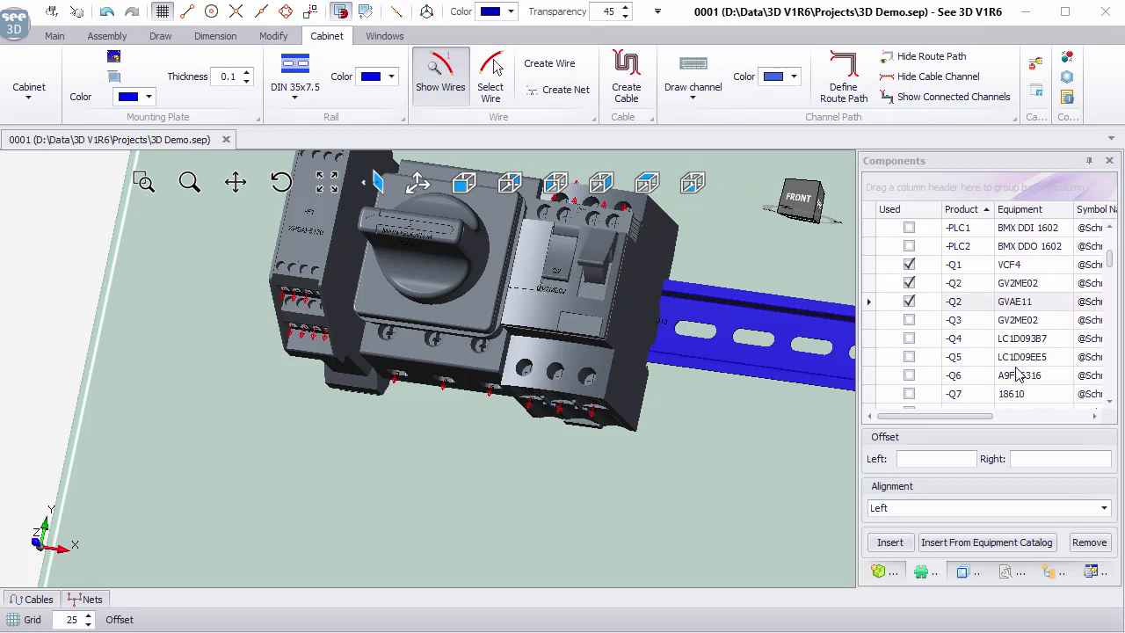
{"action": "left_click", "coordinate": [909, 302]}
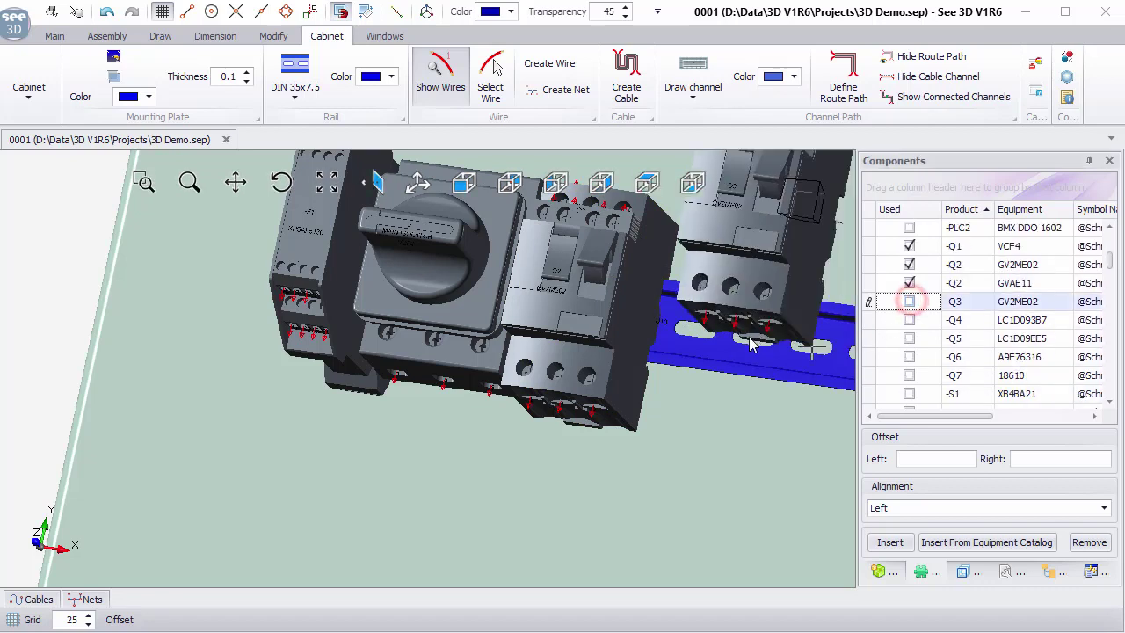
{"action": "left_click", "coordinate": [680, 422]}
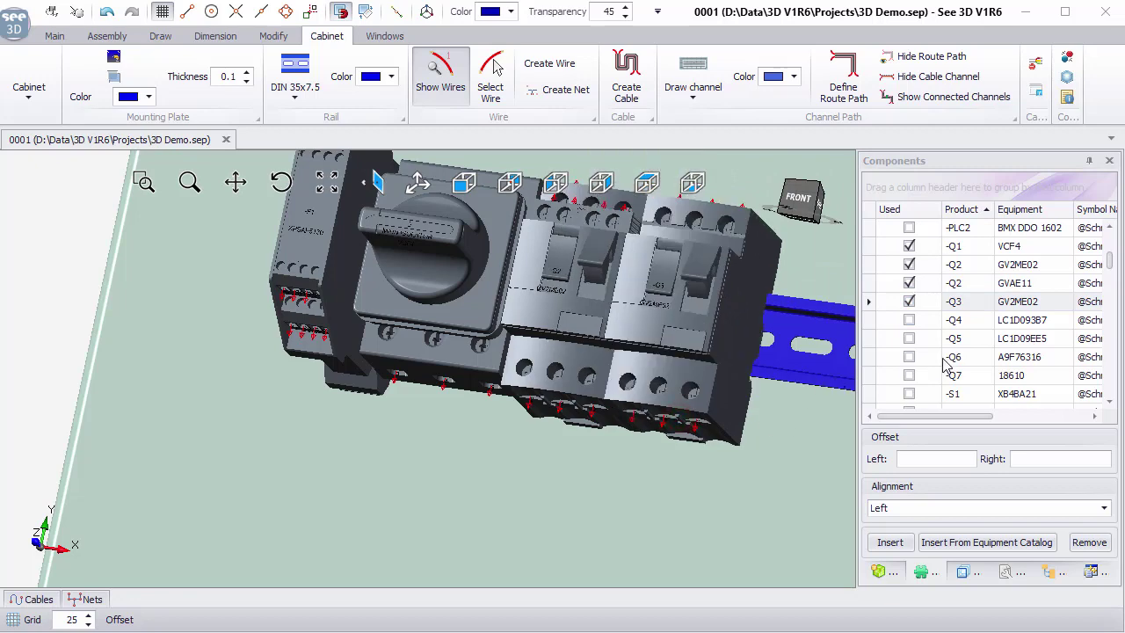
- Insert -Q4, -Q5 and -Q6 together, with -Q4 and -Q5 on the uppermost rail and -Q6 near the left end of the second rail
{"action": "scroll", "coordinate": [945, 364], "scroll_direction": "down", "scroll_amount": 2}
{"action": "scroll", "coordinate": [743, 356], "scroll_direction": "down", "scroll_amount": 3}
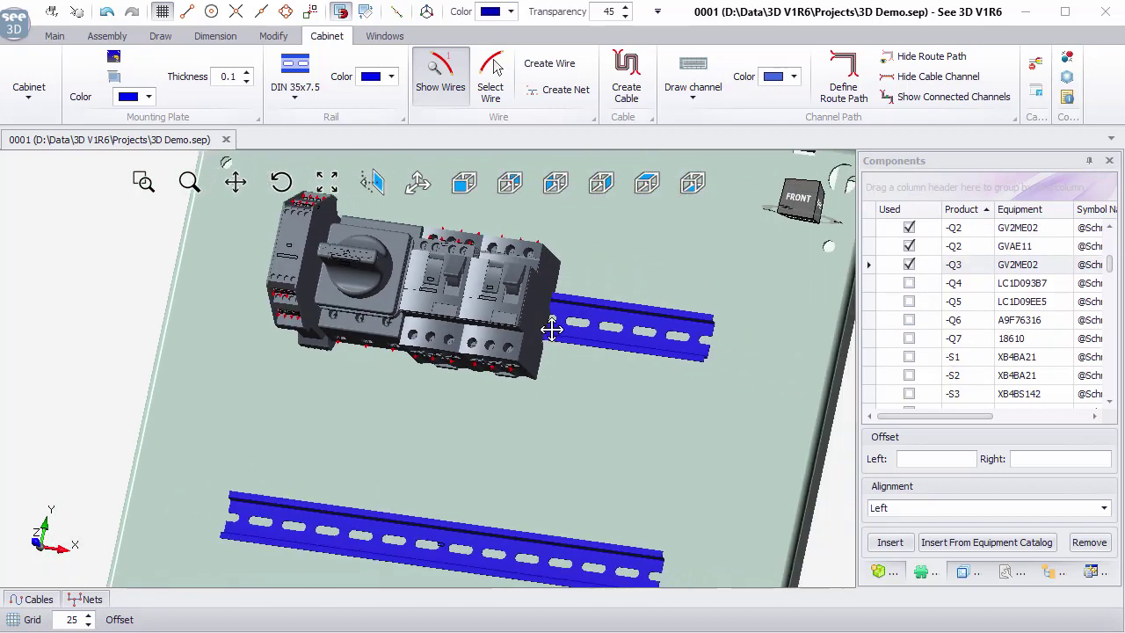
{"action": "left_click", "coordinate": [1007, 284]}
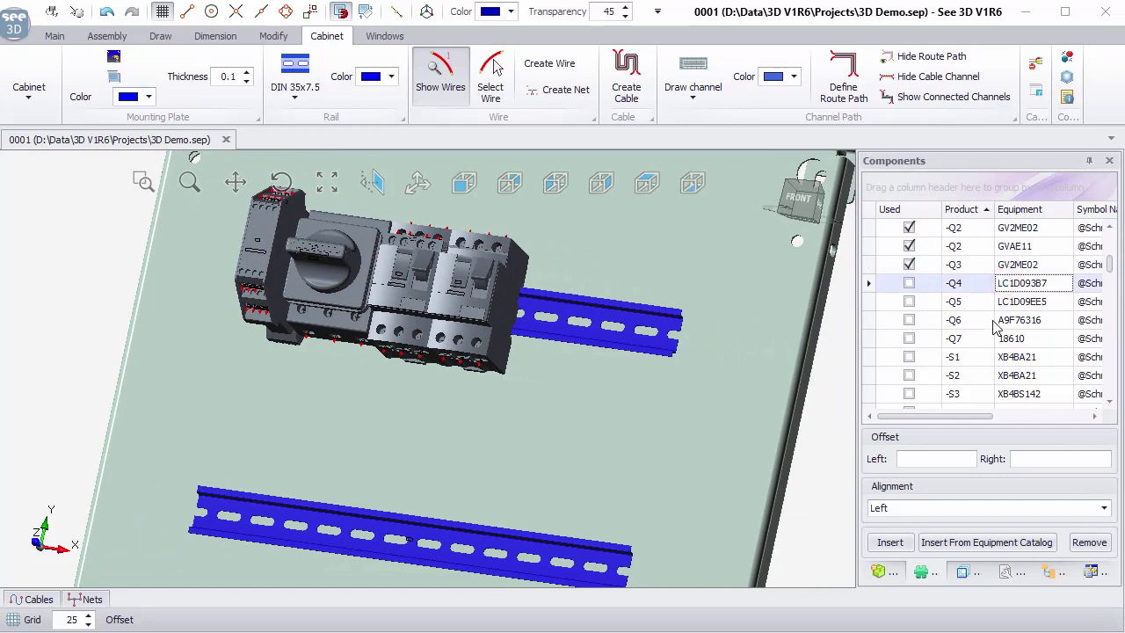
{"action": "left_click", "coordinate": [1002, 320], "text": "ctrl"}
{"action": "left_click", "coordinate": [1007, 301], "text": "ctrl"}
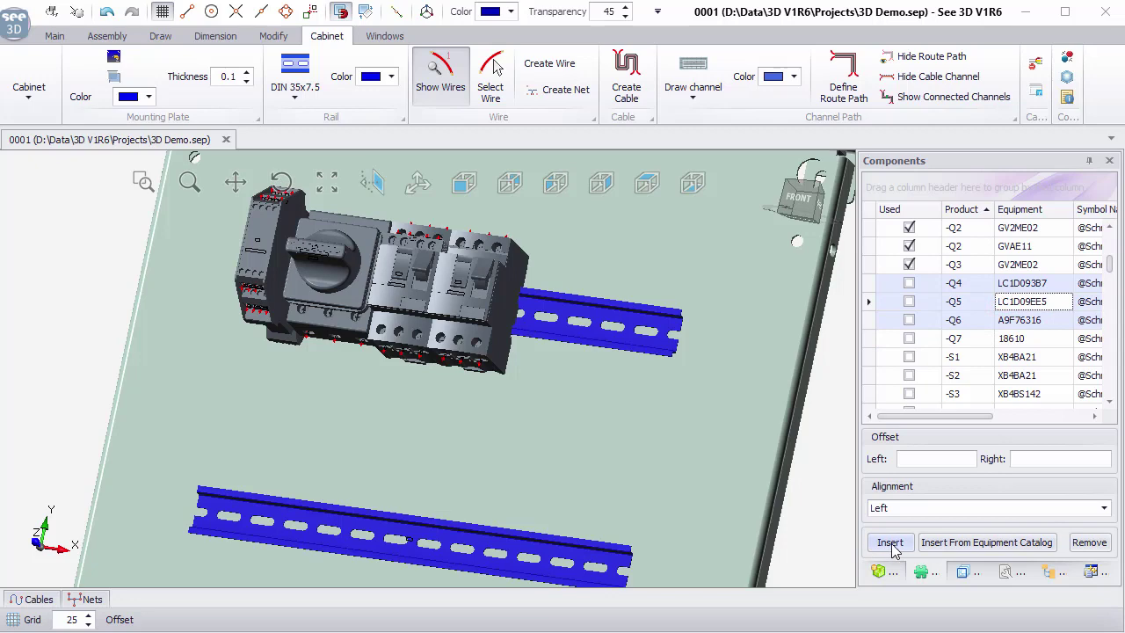
{"action": "left_click", "coordinate": [645, 335]}
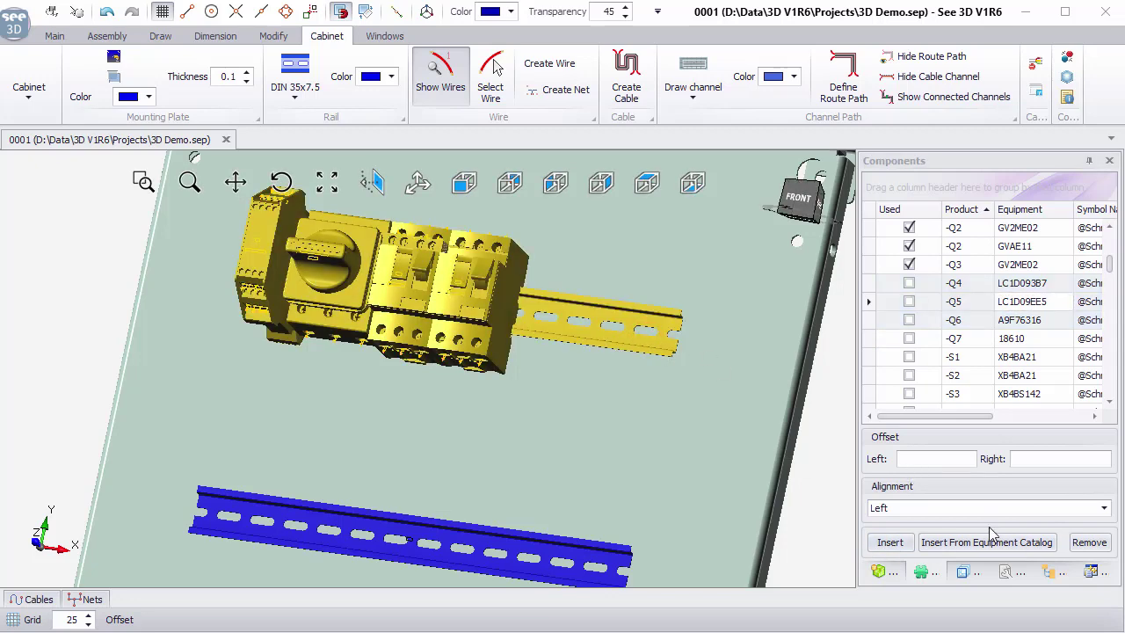
{"action": "left_click", "coordinate": [891, 543]}
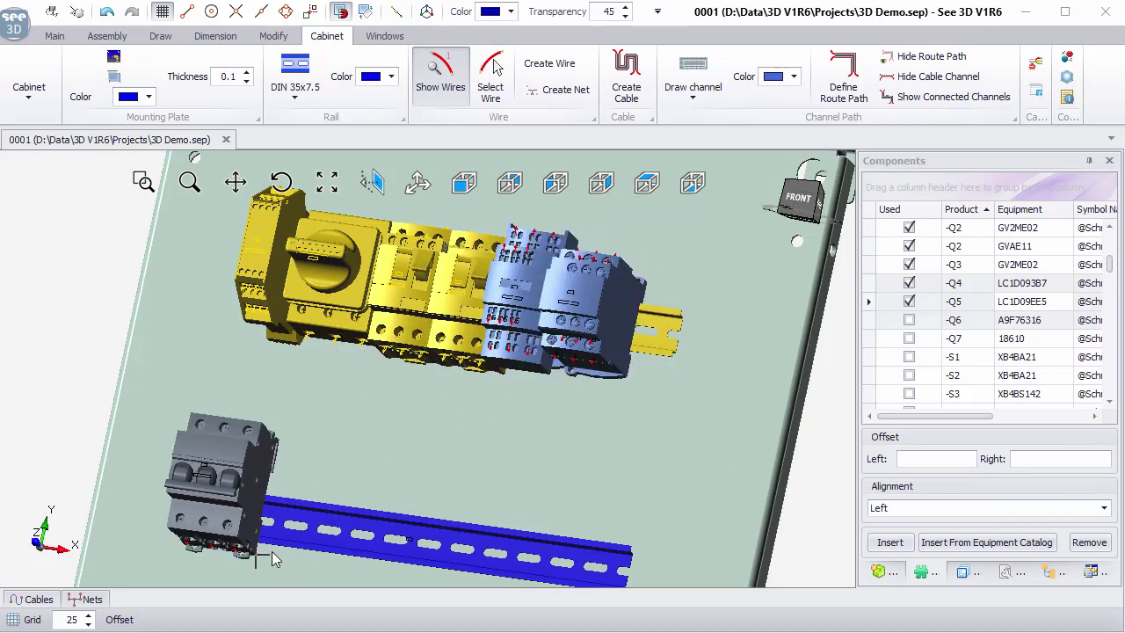
{"action": "left_click", "coordinate": [270, 559]}
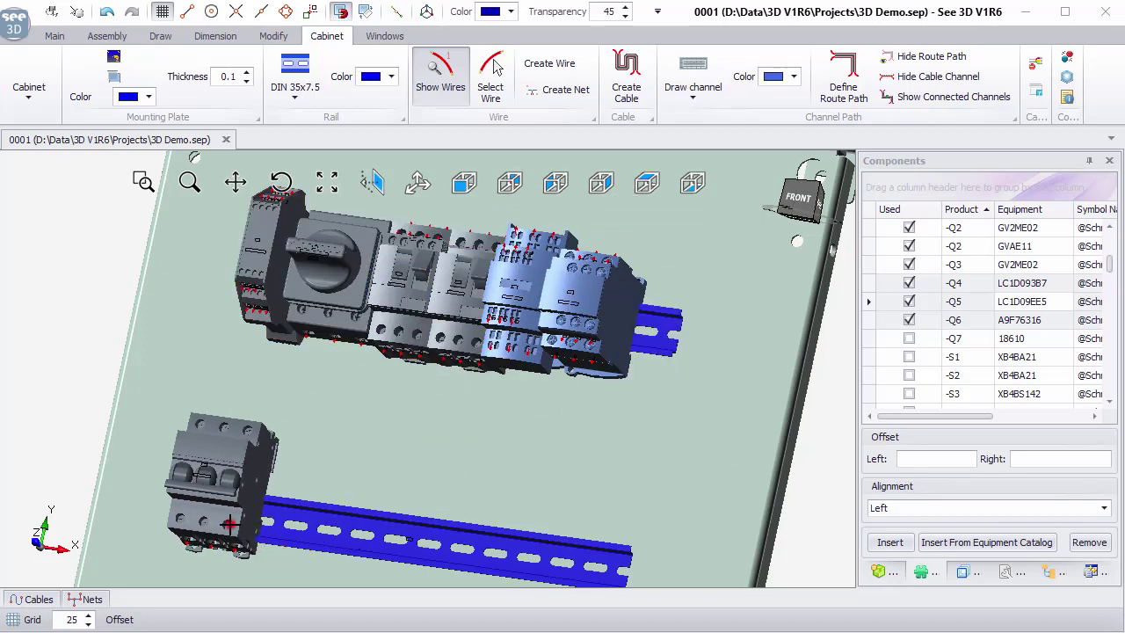
{"action": "left_click_drag", "start_coordinate": [228, 525], "coordinate": [301, 587]}
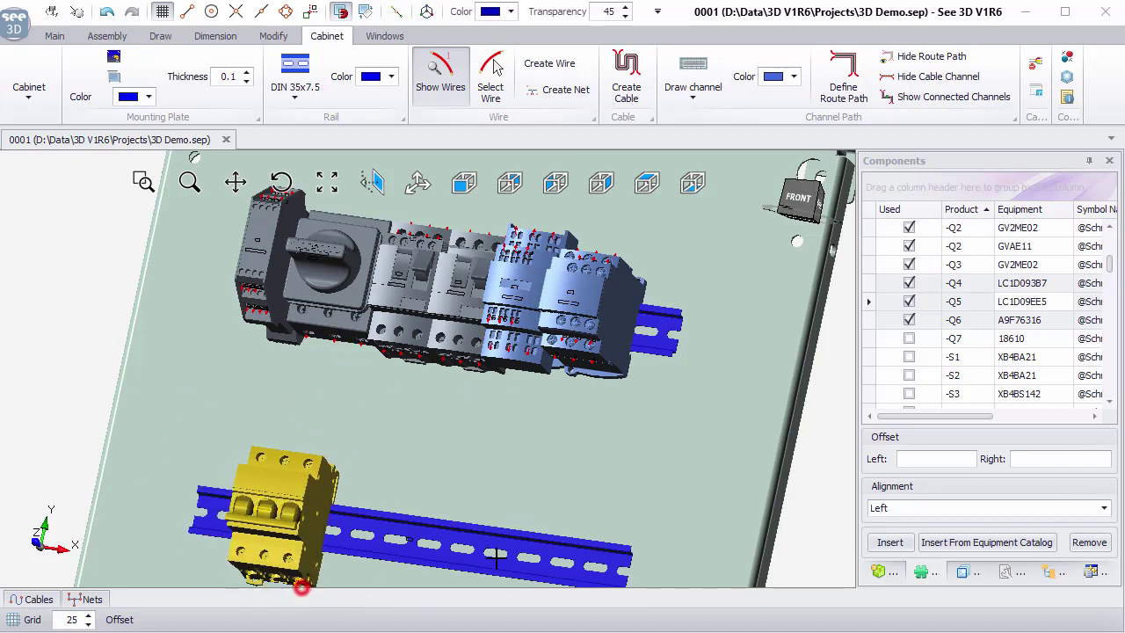
- Insert -Q7 (18610) near the right end of the uppermost DIN rail, beside -Q5
{"action": "left_click", "coordinate": [909, 339]}
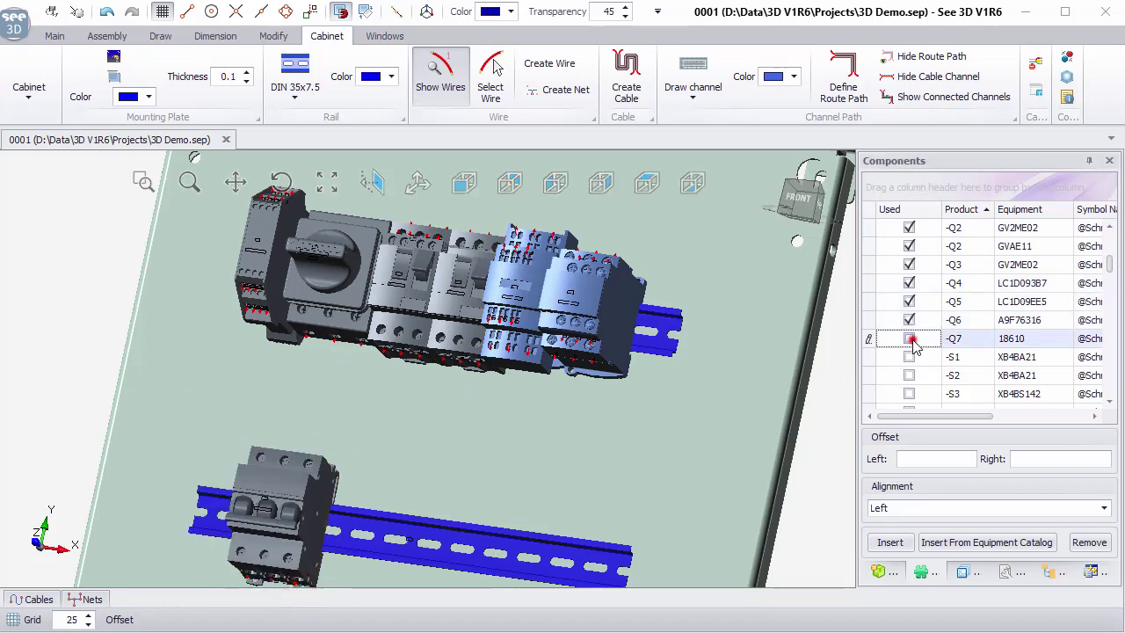
{"action": "left_click", "coordinate": [911, 339]}
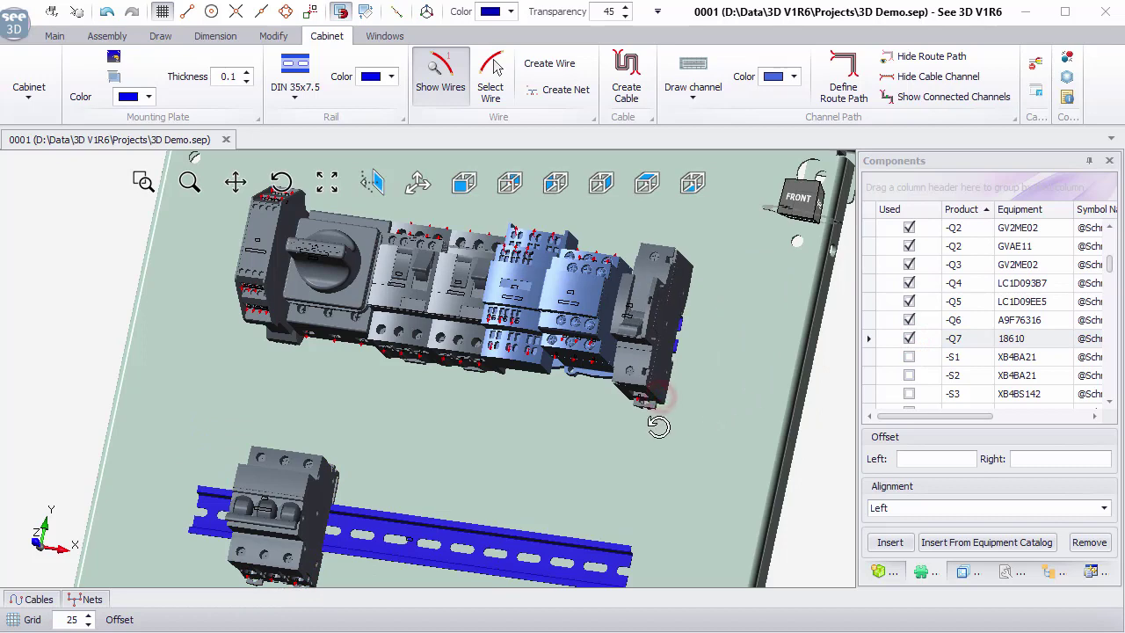
{"action": "left_click_drag", "start_coordinate": [659, 426], "coordinate": [690, 422]}
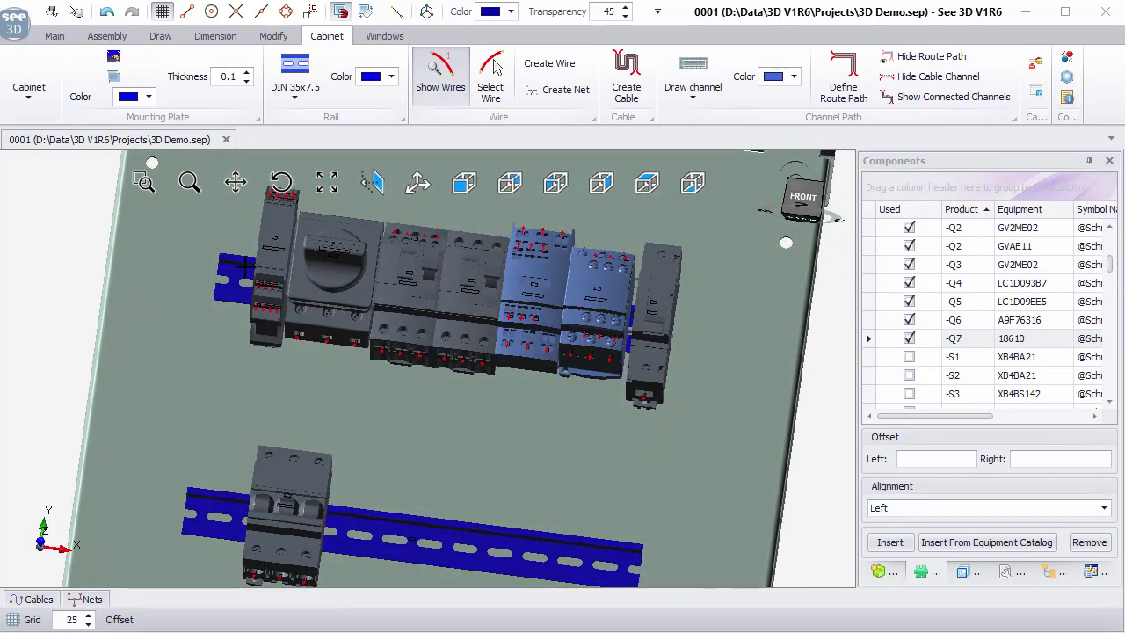
- Organize all components on the uppermost DIN rail to the left
{"action": "left_click", "coordinate": [246, 266]}
{"action": "right_click", "coordinate": [245, 267]}
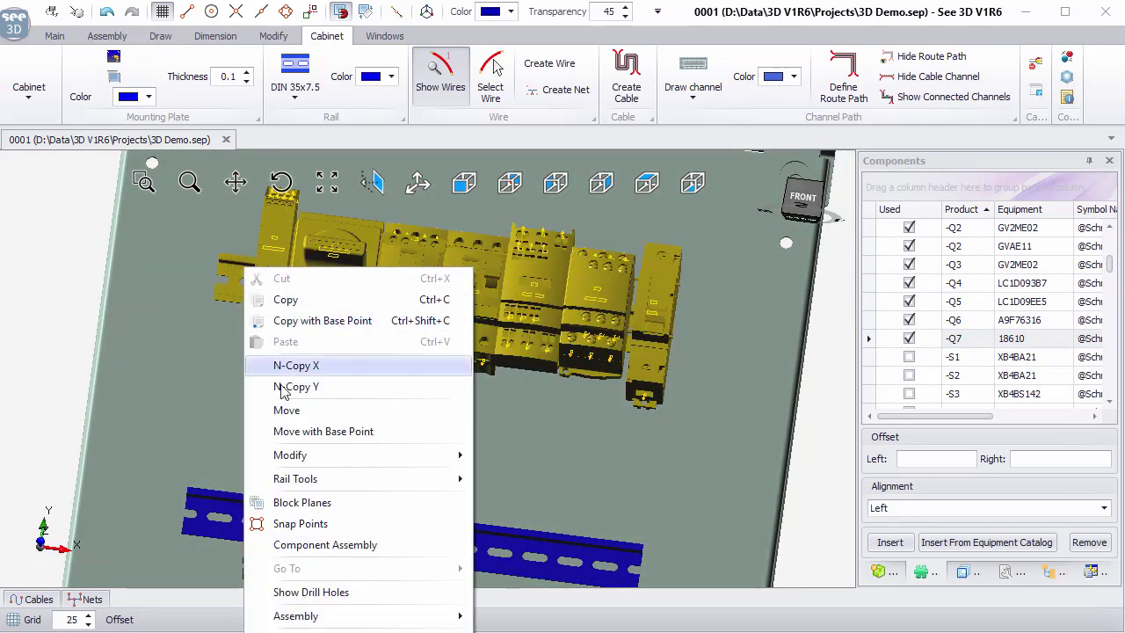
{"action": "mouse_move", "coordinate": [282, 479]}
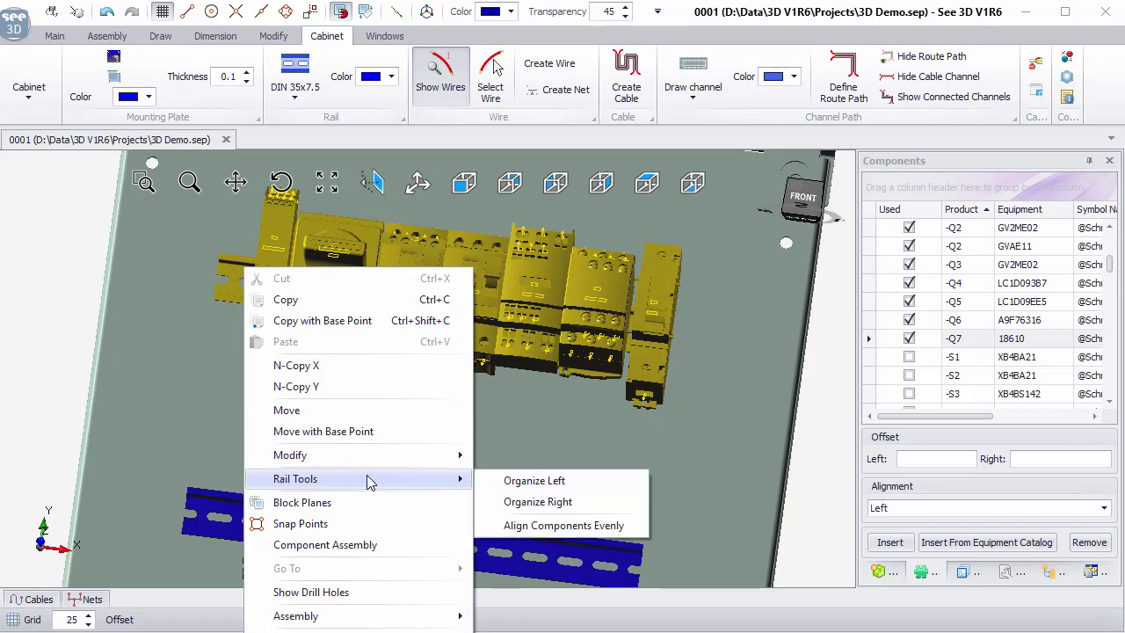
{"action": "left_click", "coordinate": [534, 481]}
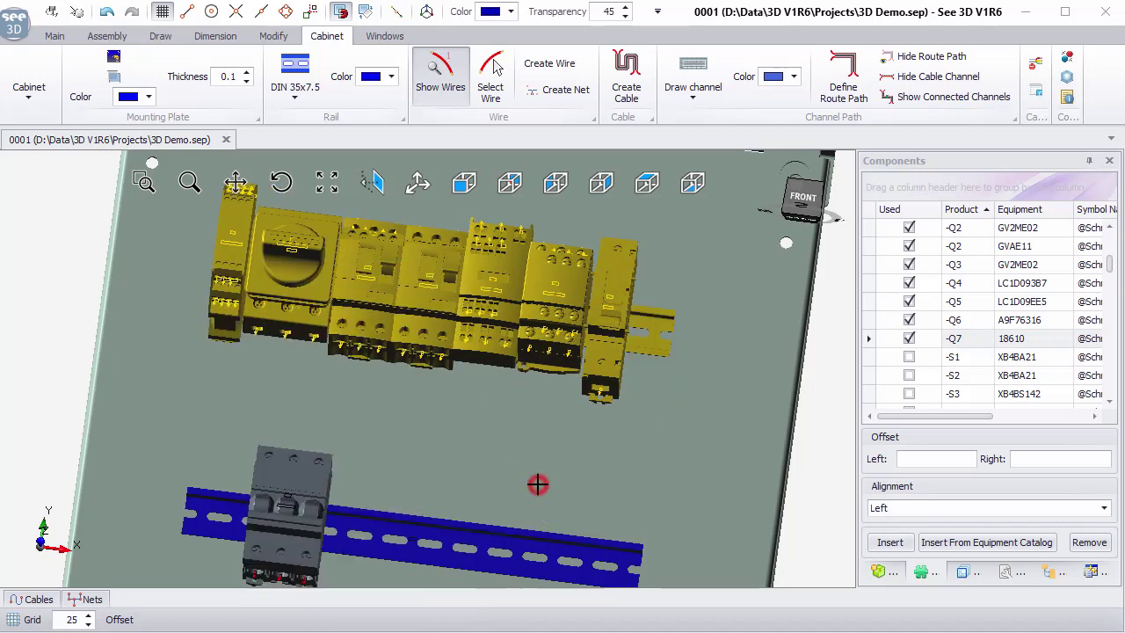
- Insert -U1 (ABL1REM24042) on the mounting plate below the rails, rotated upright and placed to the right of -A1
{"action": "left_click", "coordinate": [433, 536]}
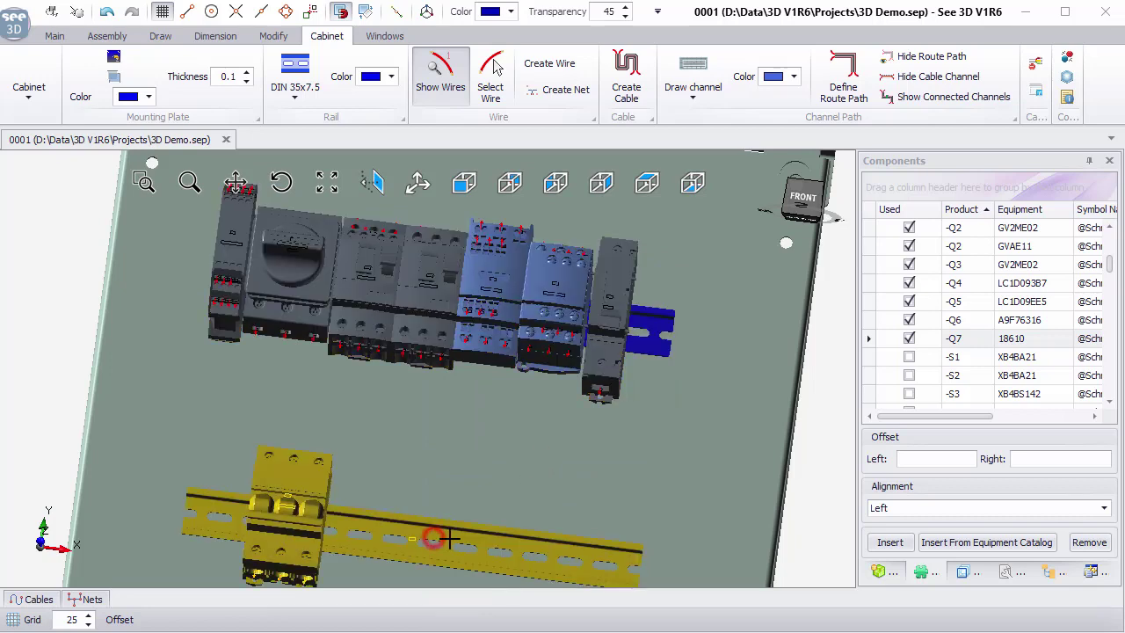
{"action": "scroll", "coordinate": [440, 536], "scroll_direction": "down", "scroll_amount": 3}
{"action": "middle_click_drag", "start_coordinate": [439, 535], "coordinate": [406, 377]}
{"action": "scroll", "coordinate": [442, 384], "scroll_direction": "up", "scroll_amount": 3}
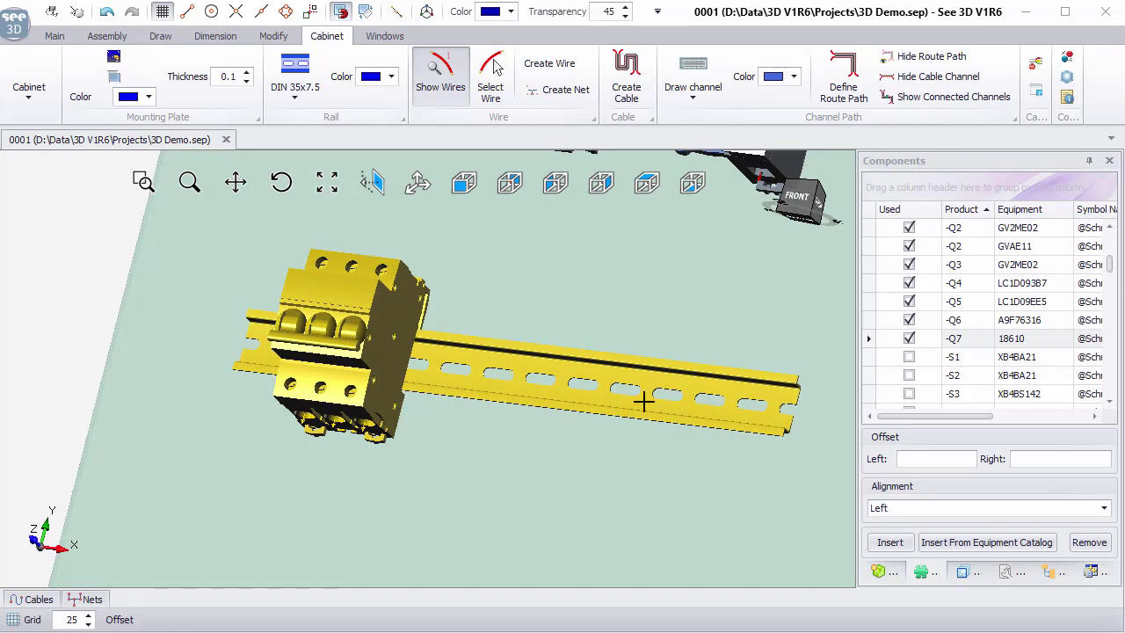
{"action": "scroll", "coordinate": [949, 360], "scroll_direction": "down", "scroll_amount": 4}
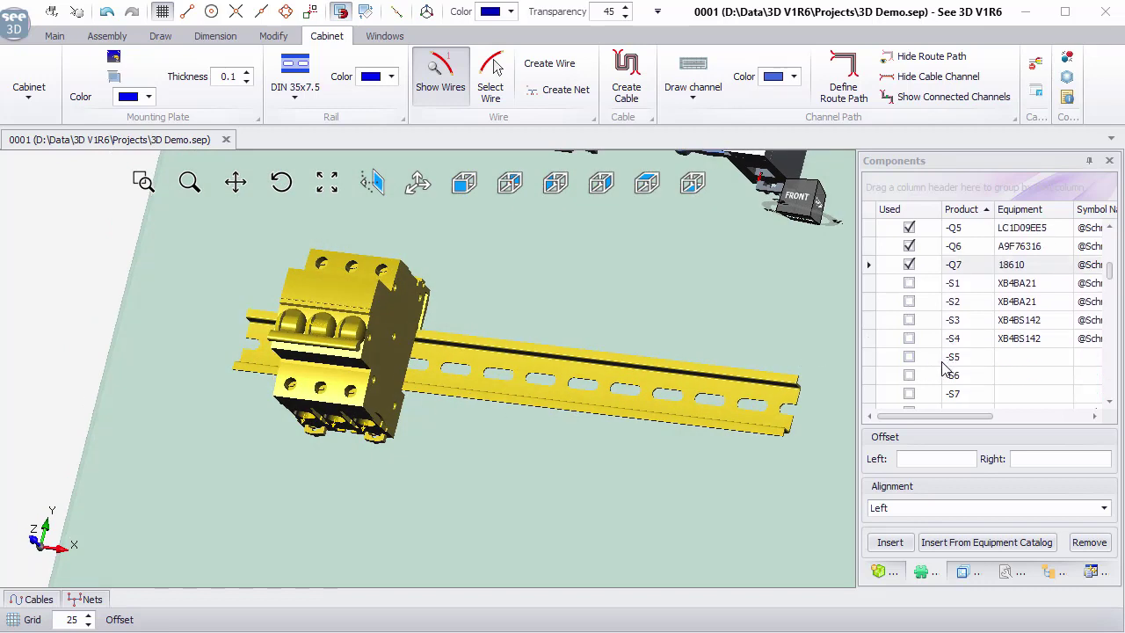
{"action": "scroll", "coordinate": [945, 369], "scroll_direction": "down", "scroll_amount": 1}
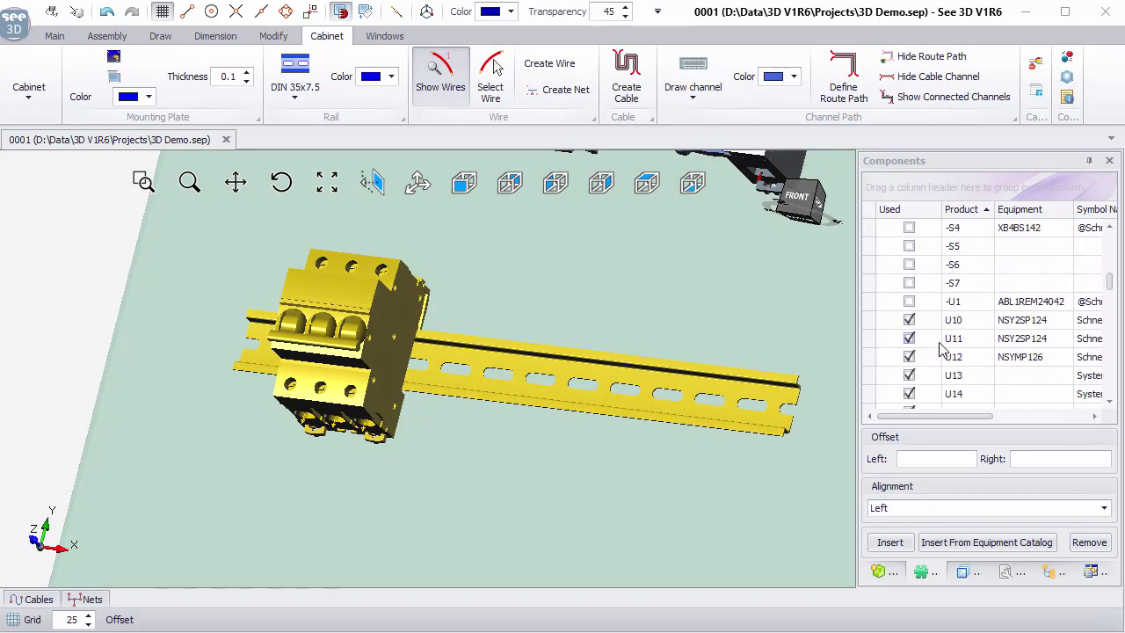
{"action": "left_click", "coordinate": [907, 300]}
{"action": "scroll", "coordinate": [598, 429], "scroll_direction": "down", "scroll_amount": 5}
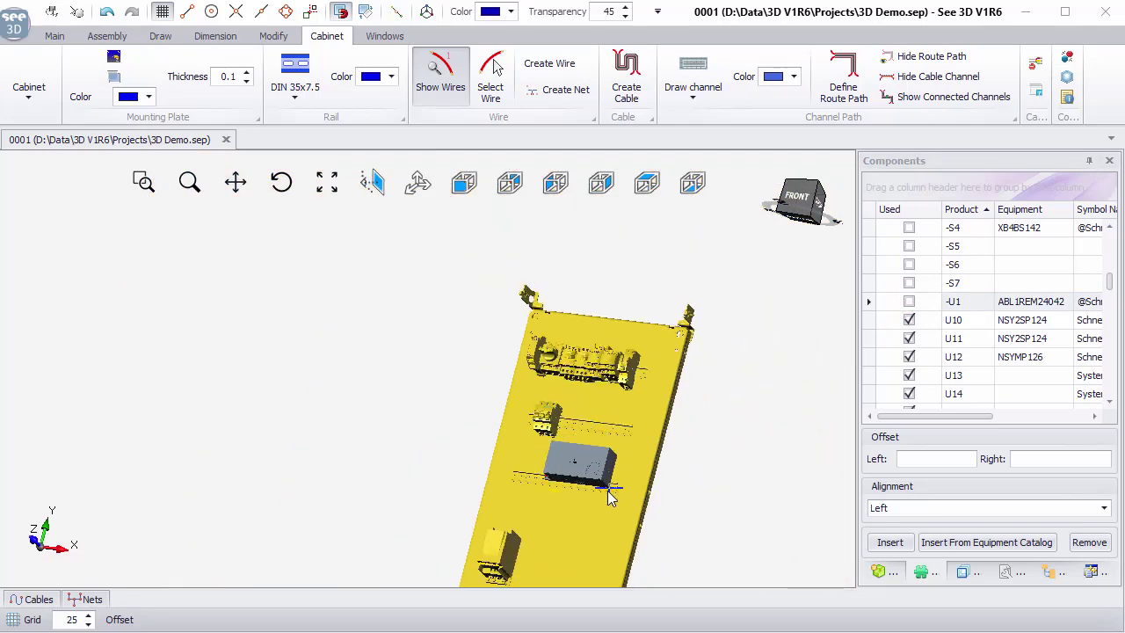
{"action": "scroll", "coordinate": [615, 429], "scroll_direction": "up", "scroll_amount": 5}
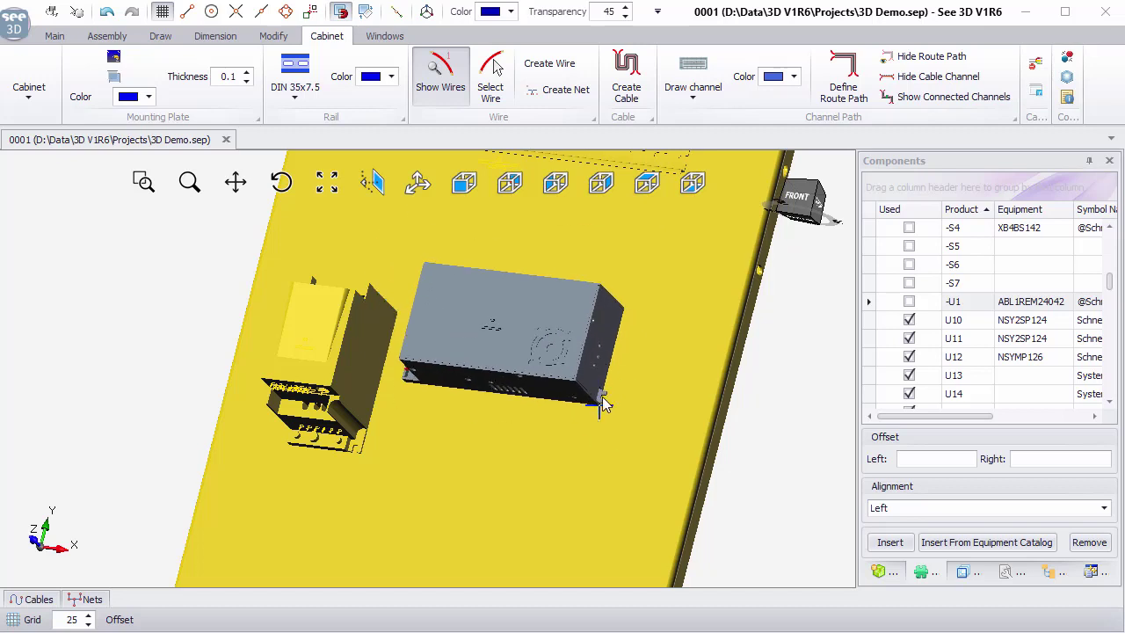
{"action": "key", "text": "space"}
{"action": "key", "text": "space"}
{"action": "key", "text": "space"}
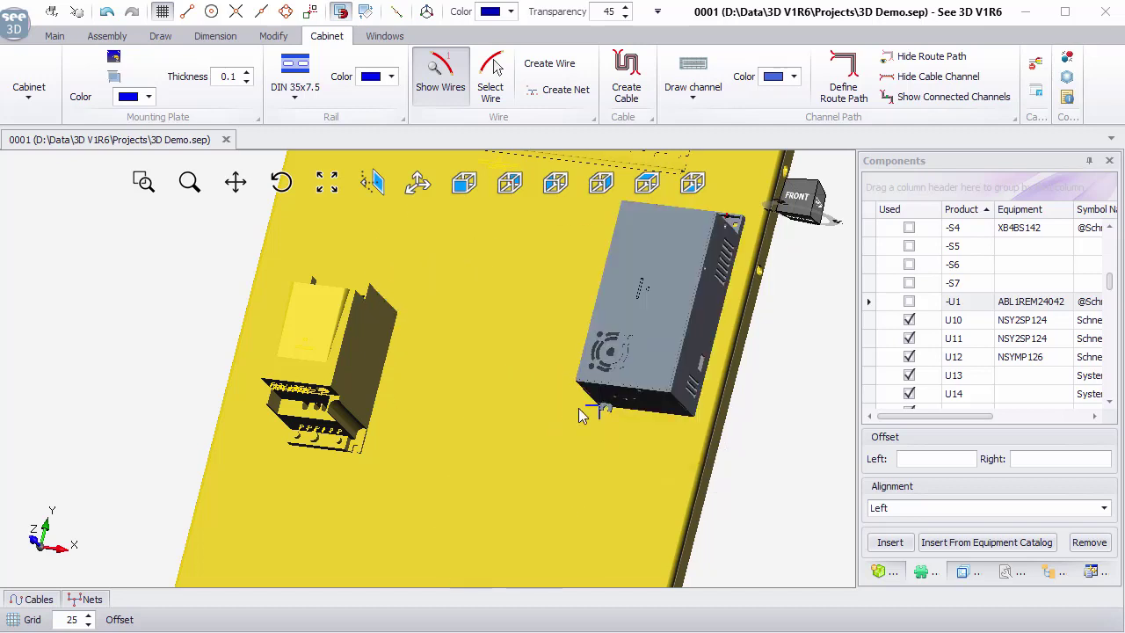
{"action": "left_click", "coordinate": [459, 505]}
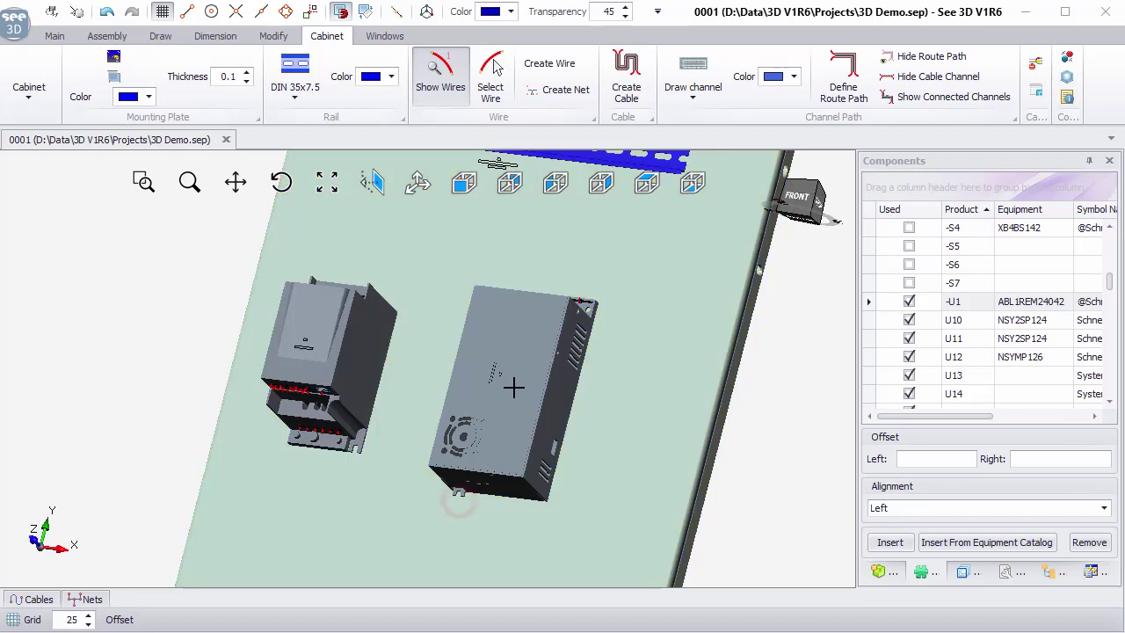
- Insert the entire -X1 terminal assembly (test_terminal) near the left end of the third DIN rail
{"action": "middle_click_drag", "start_coordinate": [458, 505], "coordinate": [550, 416]}
{"action": "scroll", "coordinate": [970, 391], "scroll_direction": "down", "scroll_amount": 5}
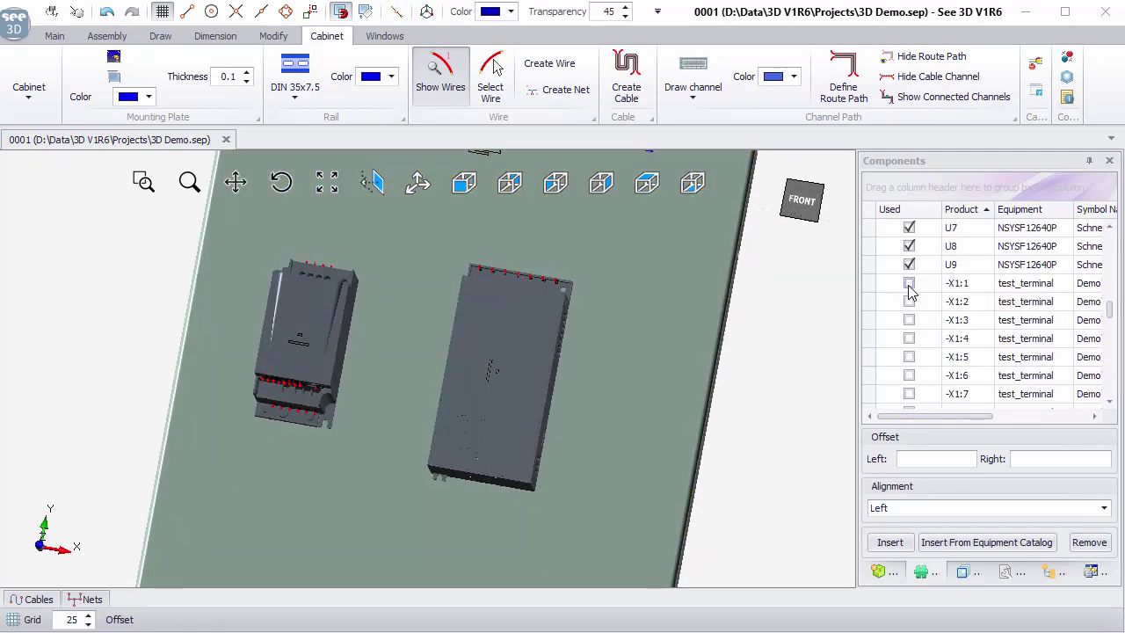
{"action": "middle_click_drag", "start_coordinate": [520, 269], "coordinate": [431, 446]}
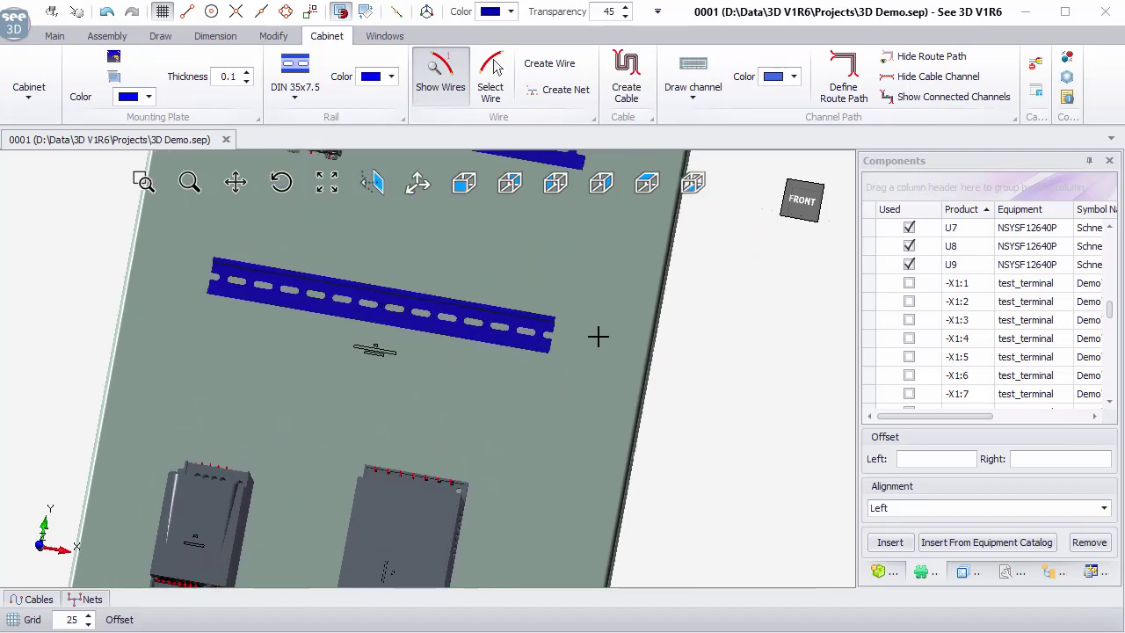
{"action": "middle_click_drag", "start_coordinate": [598, 334], "coordinate": [615, 415]}
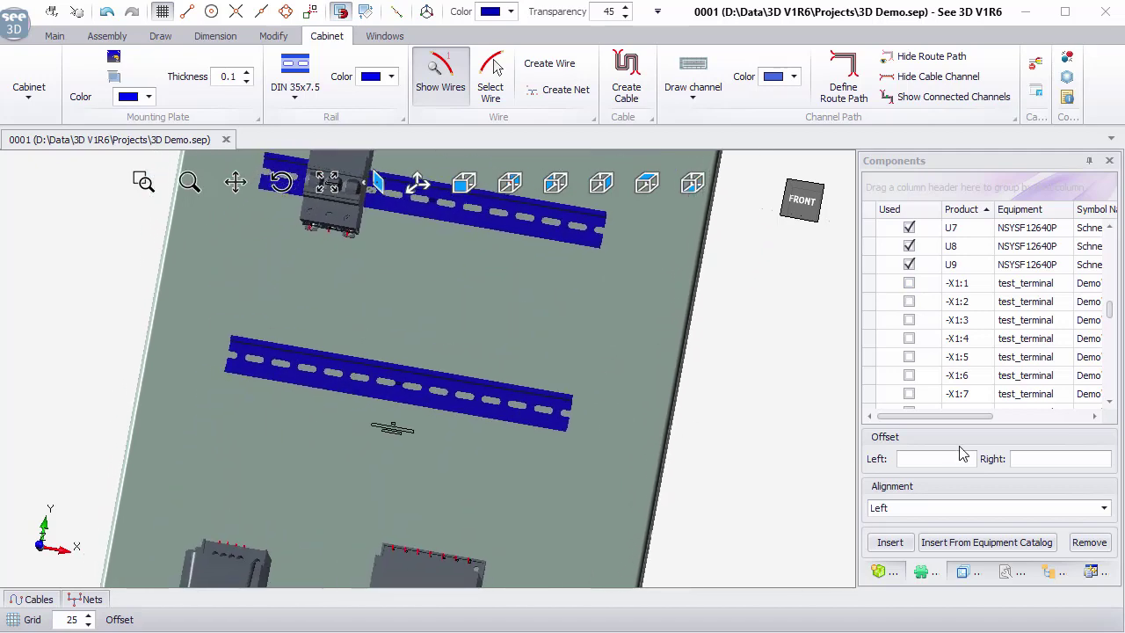
{"action": "left_click", "coordinate": [909, 284]}
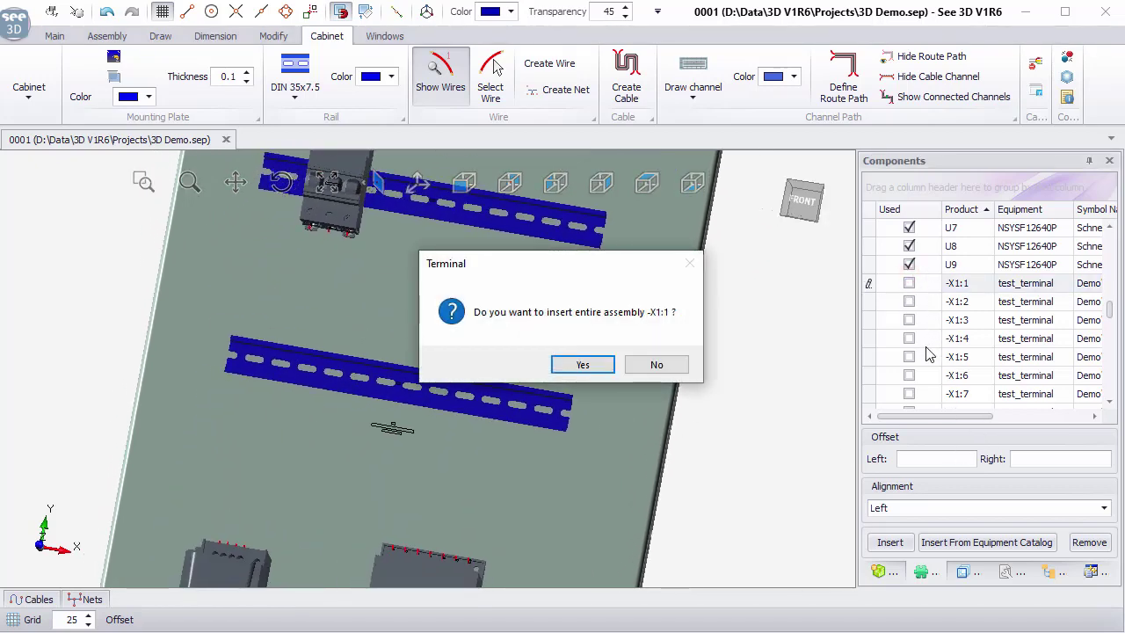
{"action": "left_click", "coordinate": [606, 364]}
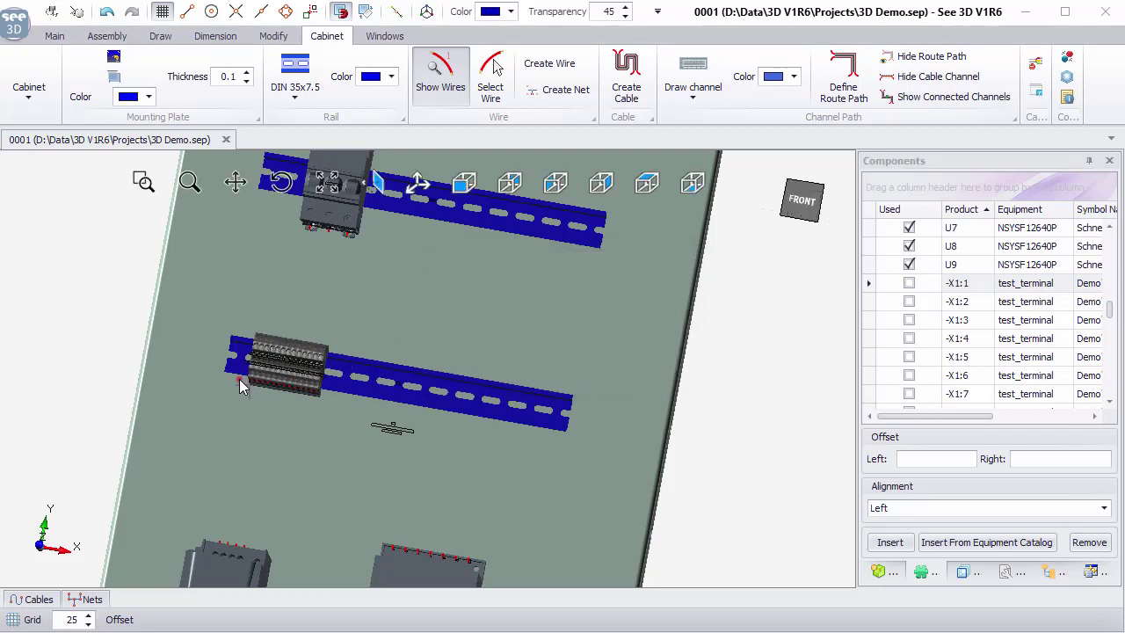
{"action": "left_click", "coordinate": [241, 383]}
- Insert the entire -X2 terminal assembly on the third DIN rail, just right of the -X1 terminals
{"action": "scroll", "coordinate": [907, 374], "scroll_direction": "down", "scroll_amount": 3}
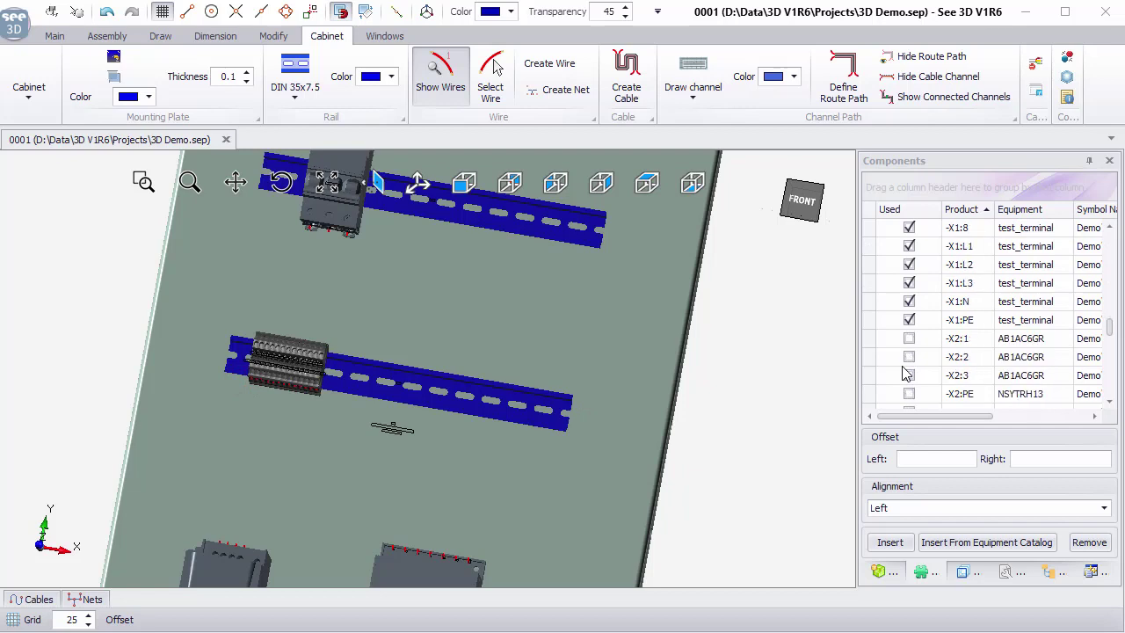
{"action": "left_click", "coordinate": [910, 339]}
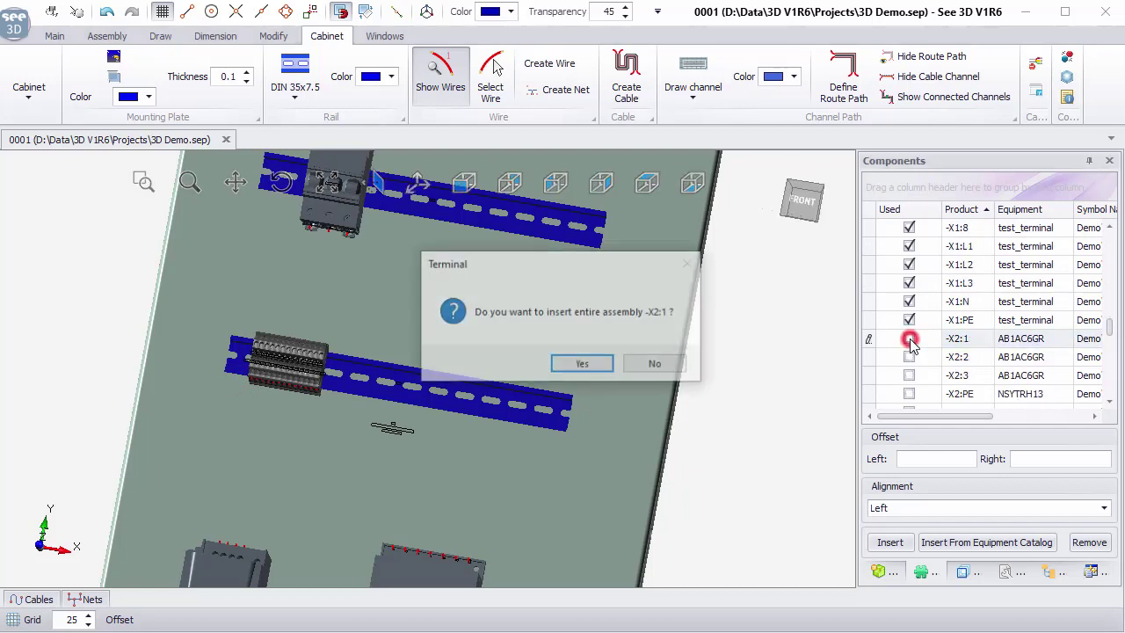
{"action": "left_click", "coordinate": [591, 368]}
{"action": "left_click", "coordinate": [335, 391]}
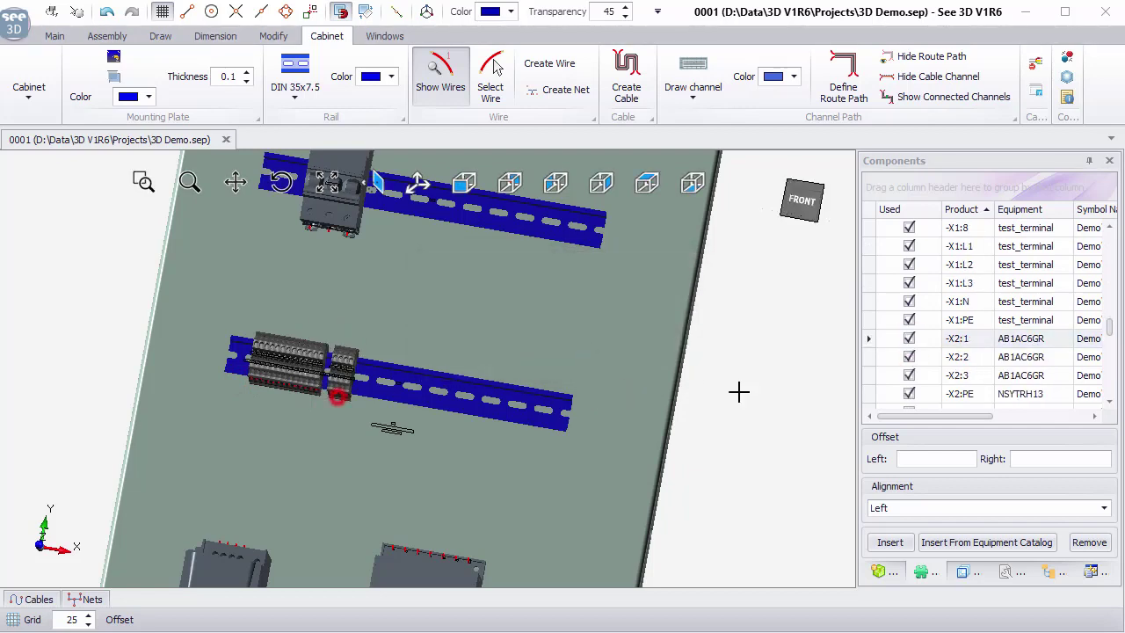
- Insert terminal -X3:1 (AB1AC6GR) on the third DIN rail, directly right of the -X2 terminals
{"action": "scroll", "coordinate": [906, 358], "scroll_direction": "down", "scroll_amount": 2}
{"action": "left_click", "coordinate": [909, 322]}
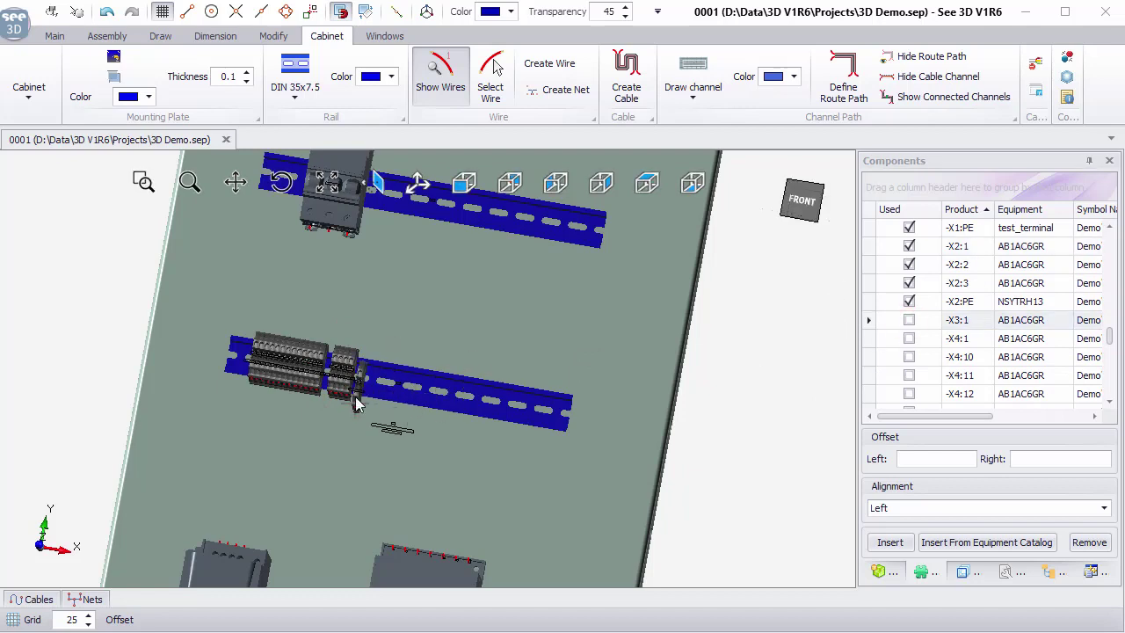
{"action": "left_click", "coordinate": [360, 395]}
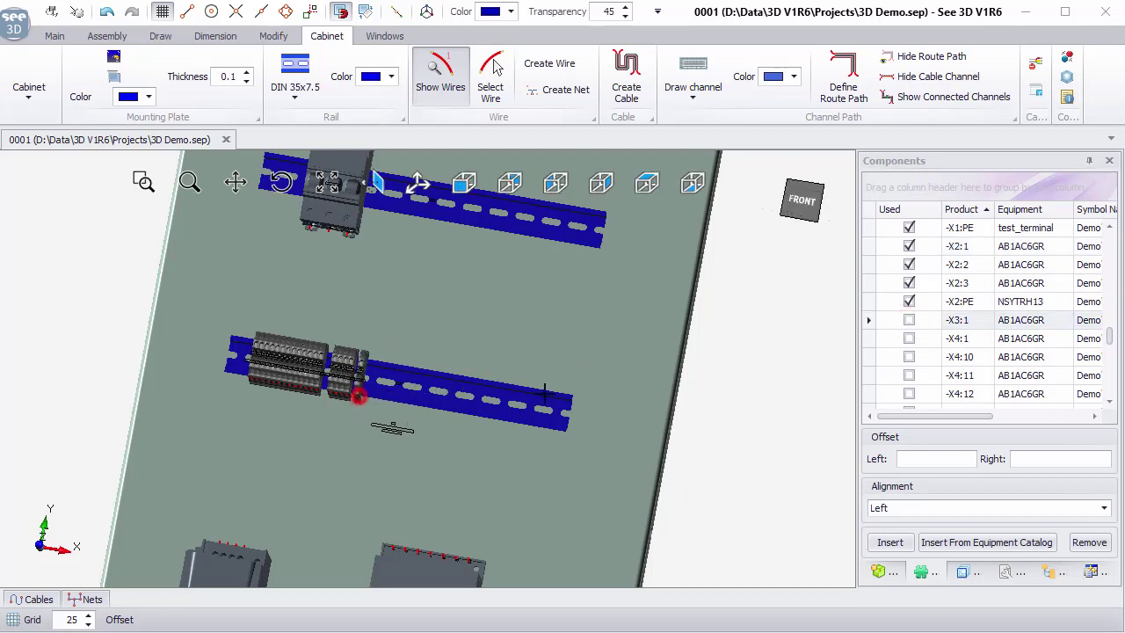
- Insert the entire -X4 terminal assembly (AB1AC6GR) on the free right part of the third DIN rail
{"action": "left_click", "coordinate": [909, 340]}
{"action": "left_click", "coordinate": [572, 369]}
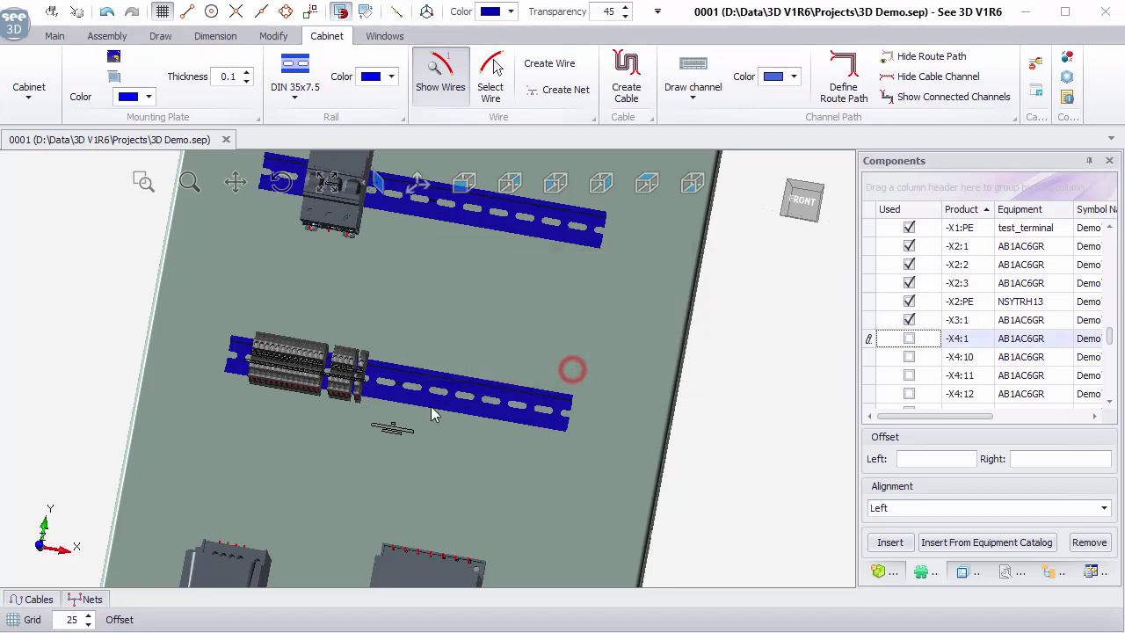
{"action": "left_click", "coordinate": [403, 413]}
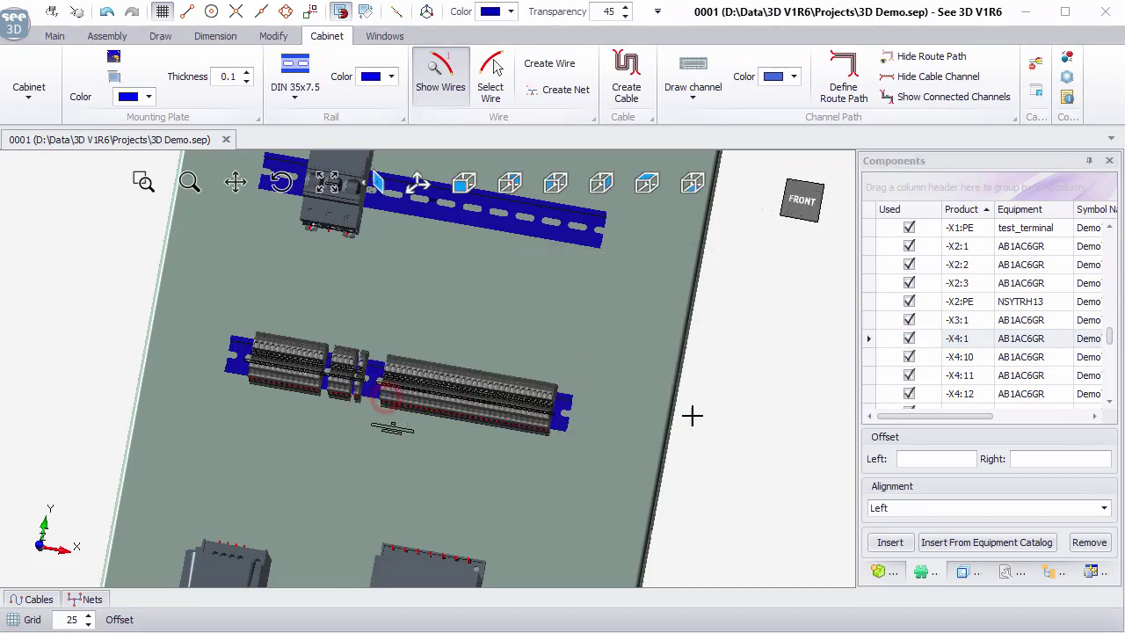
- Review the component list for products not yet placed in the cabinet, including the -S components
{"action": "scroll", "coordinate": [914, 395], "scroll_direction": "down", "scroll_amount": 9}
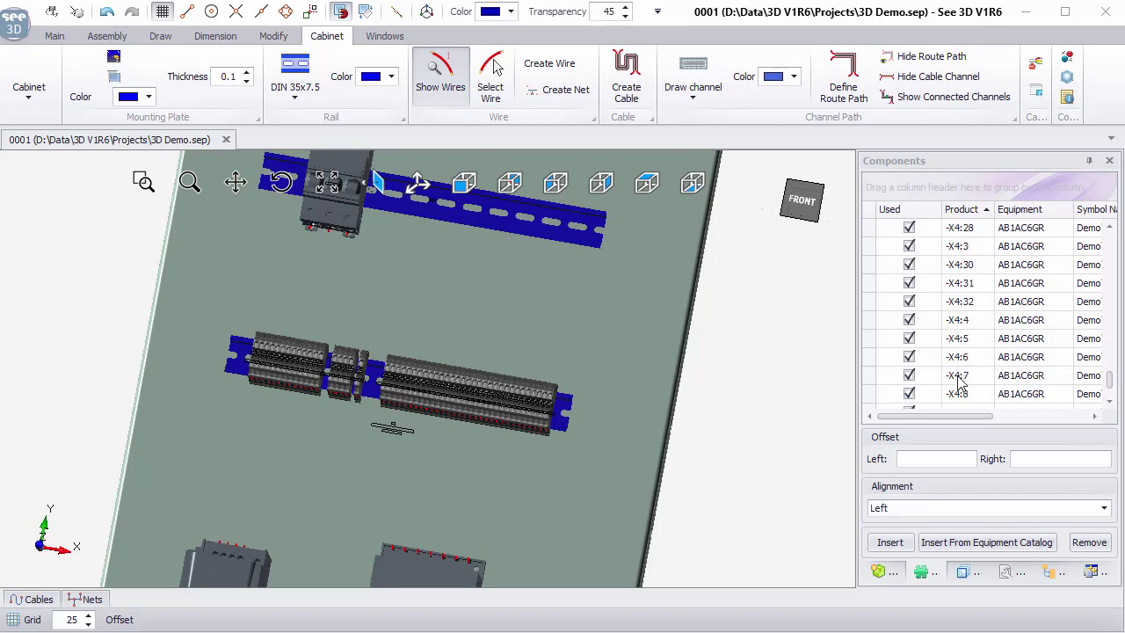
{"action": "scroll", "coordinate": [1110, 387], "scroll_direction": "up", "scroll_amount": 15}
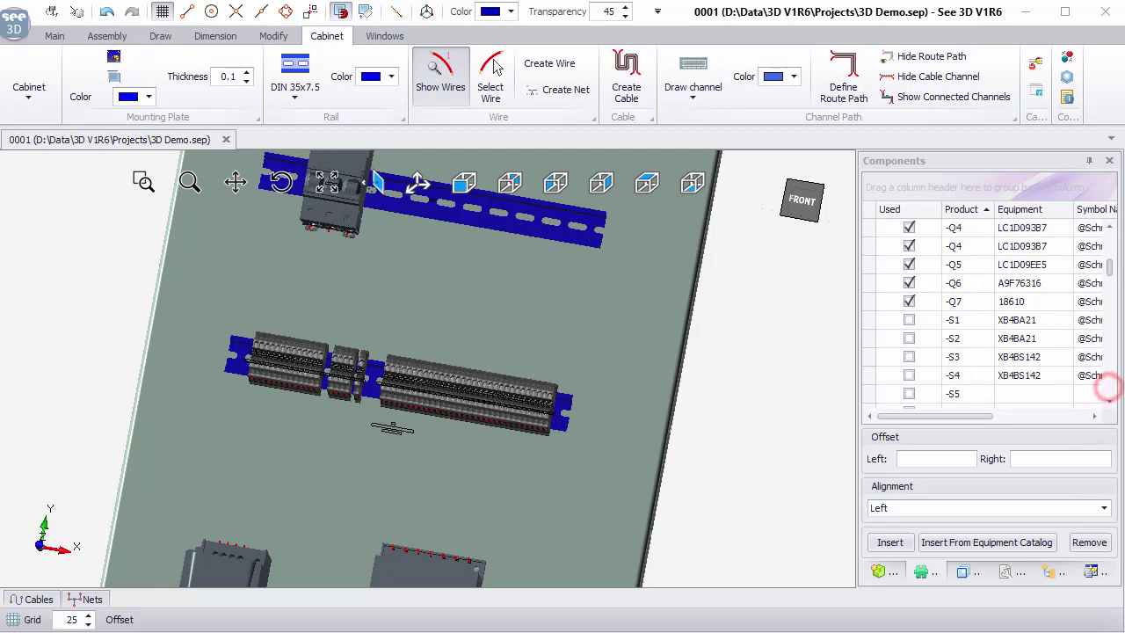
{"action": "scroll", "coordinate": [994, 312], "scroll_direction": "down", "scroll_amount": 8}
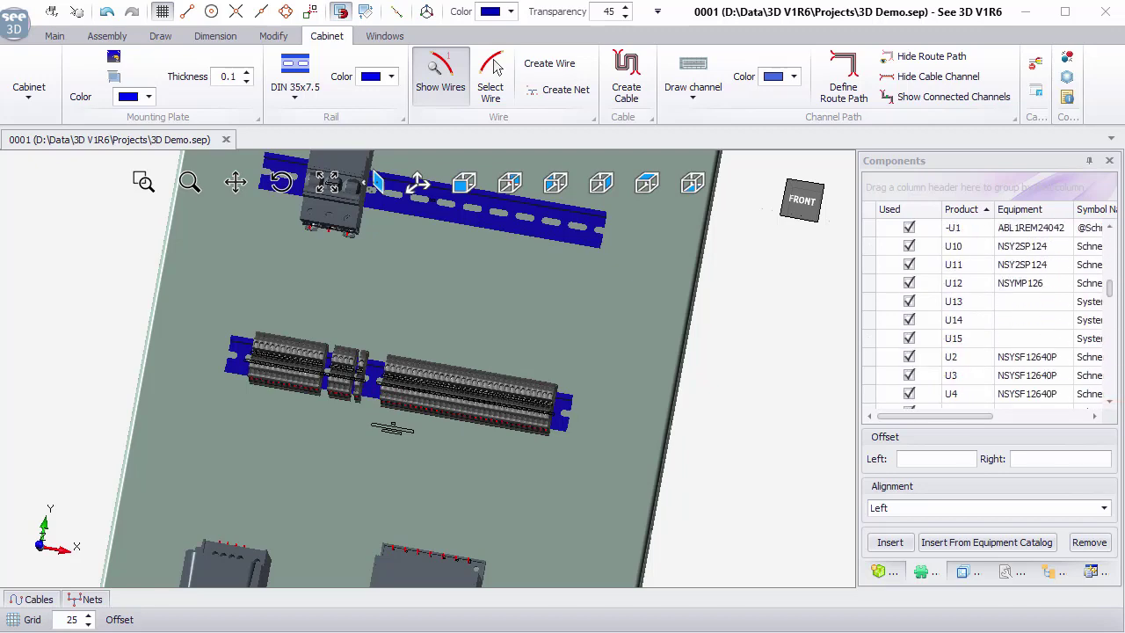
{"action": "scroll", "coordinate": [993, 312], "scroll_direction": "up", "scroll_amount": 4}
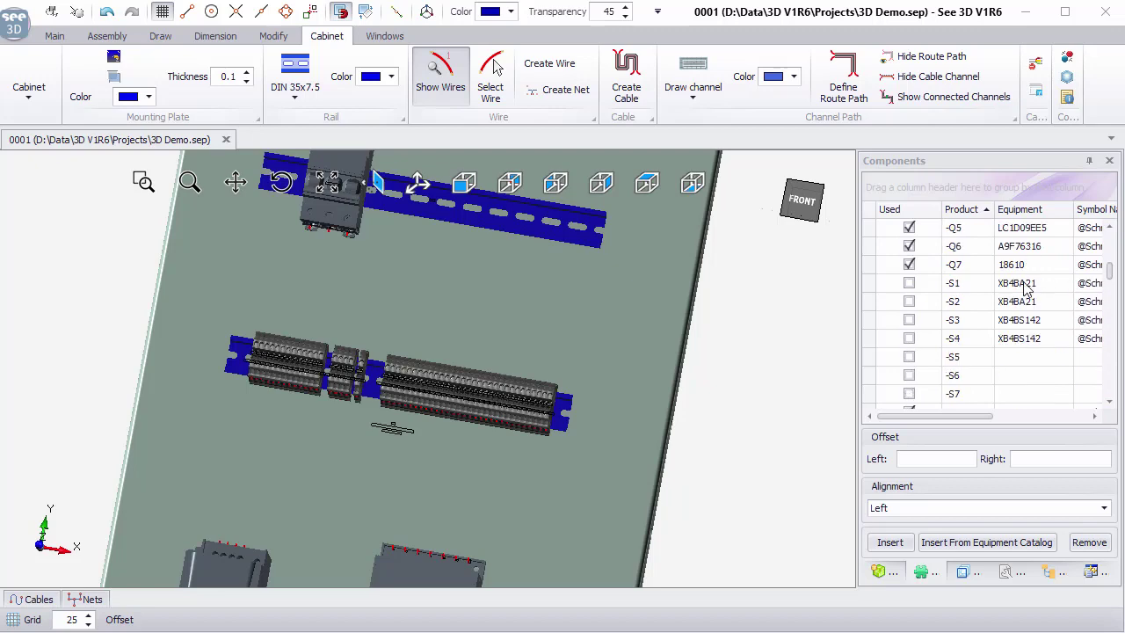
{"action": "scroll", "coordinate": [356, 462], "scroll_direction": "down", "scroll_amount": 5}
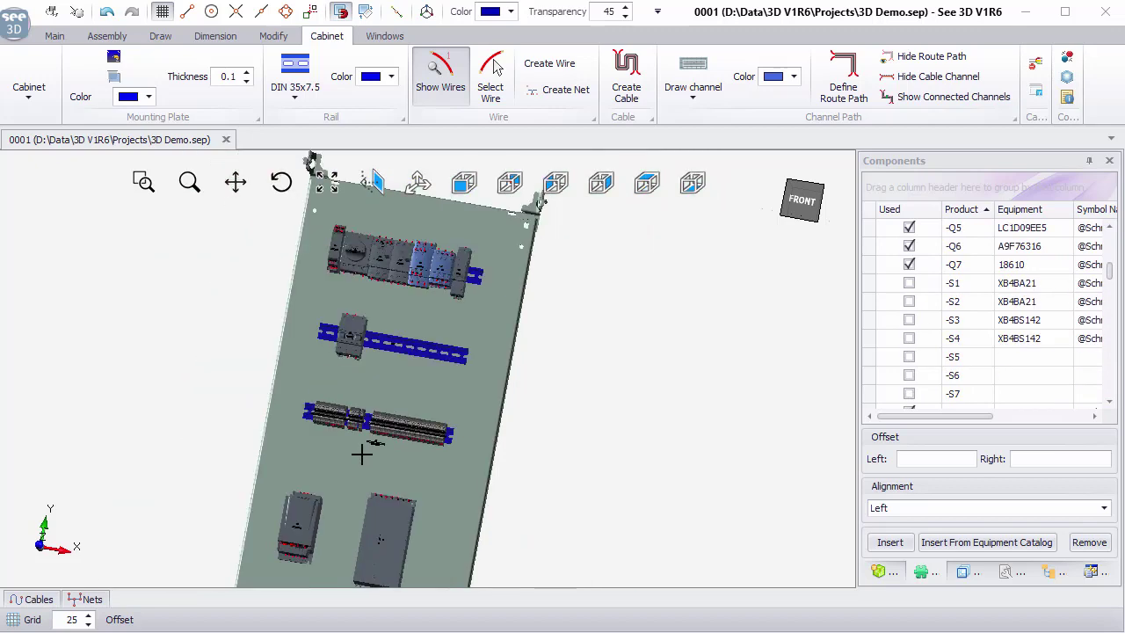
{"action": "left_click", "coordinate": [92, 602]}
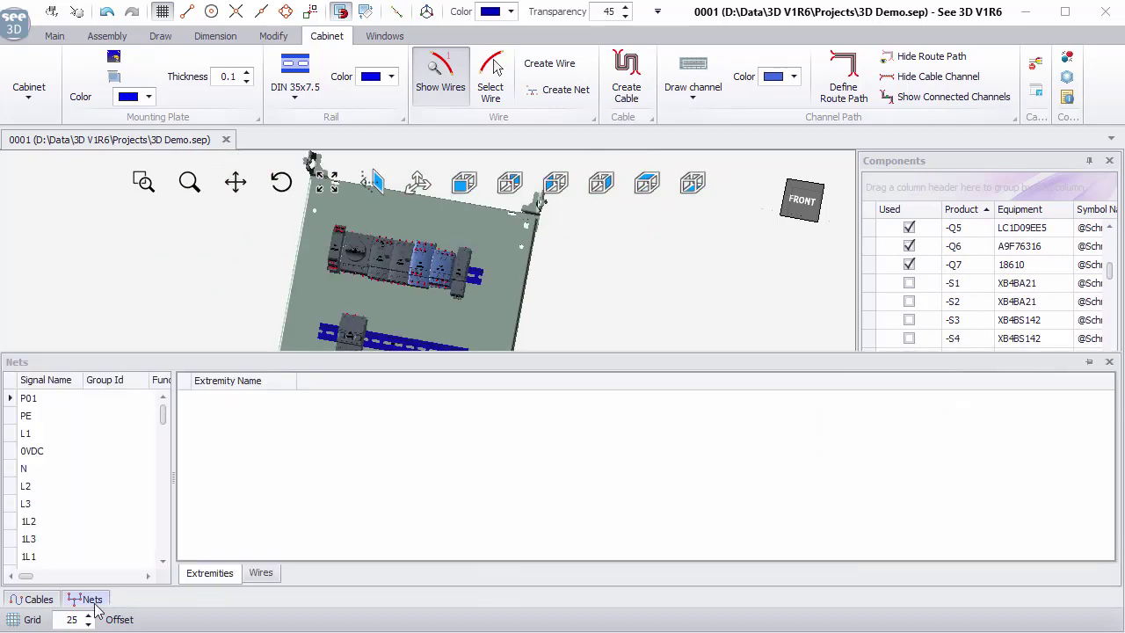
{"action": "right_click", "coordinate": [971, 283]}
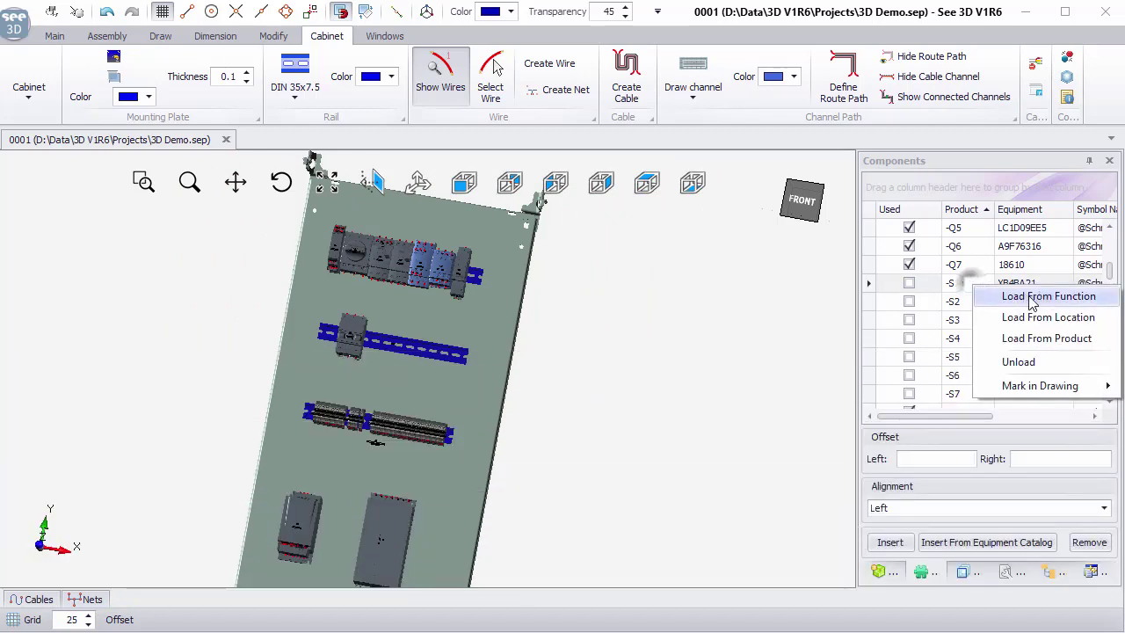
- Examine the extremities of the 0VDC and L1 nets and check the wire list of L1
{"action": "left_click", "coordinate": [97, 600]}
{"action": "left_click_drag", "start_coordinate": [173, 469], "coordinate": [406, 469]}
{"action": "left_click", "coordinate": [31, 434]}
{"action": "left_click", "coordinate": [34, 449]}
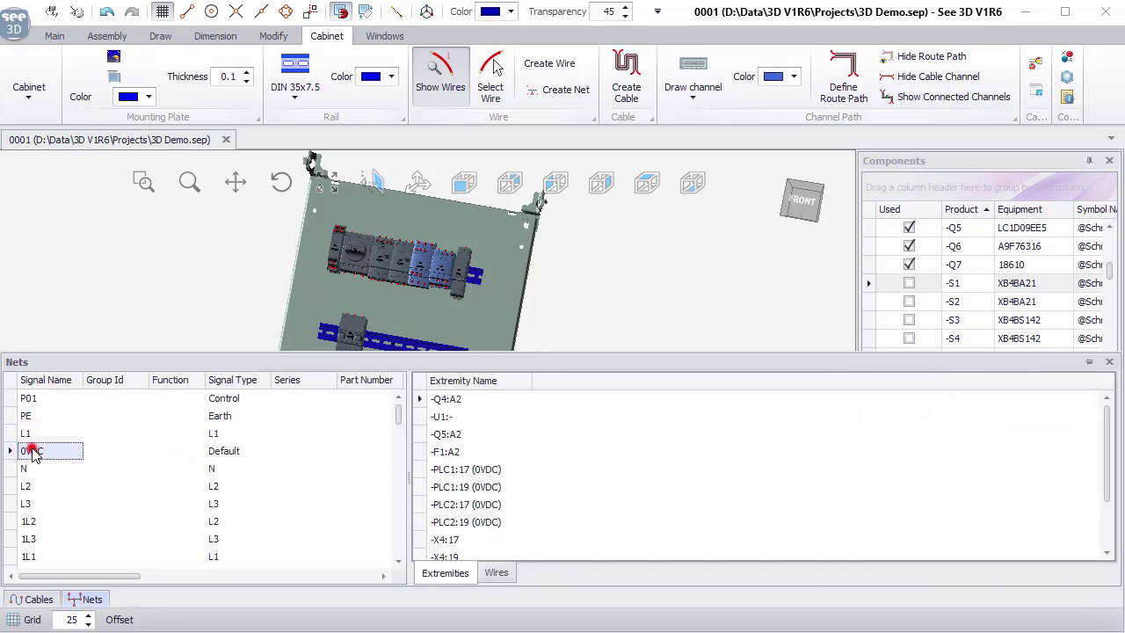
{"action": "left_click", "coordinate": [35, 434]}
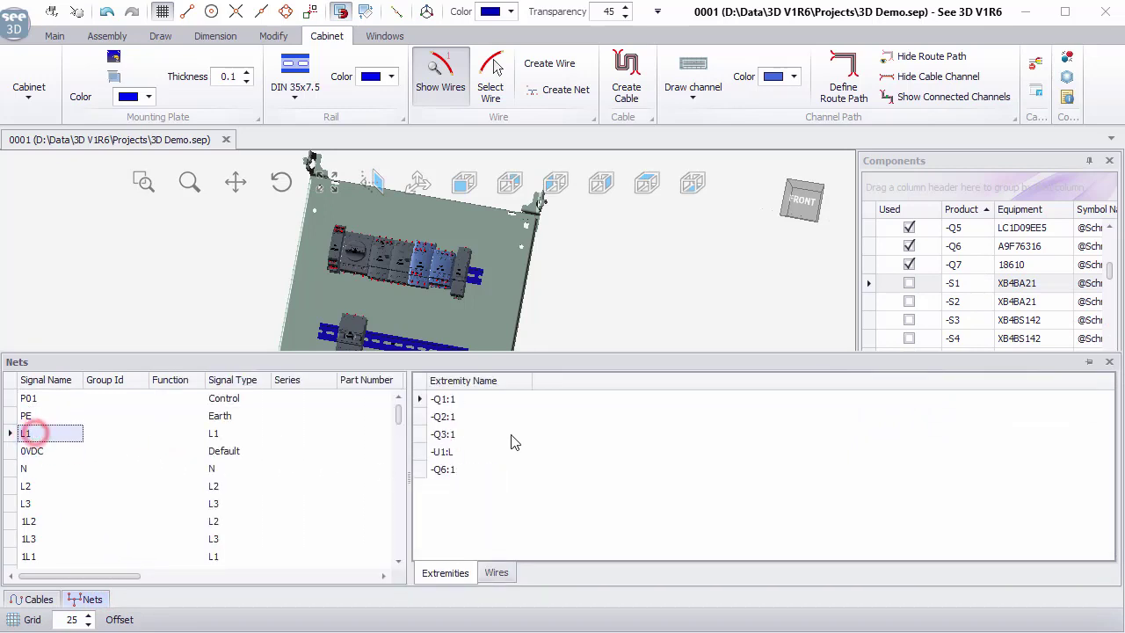
{"action": "left_click", "coordinate": [453, 401]}
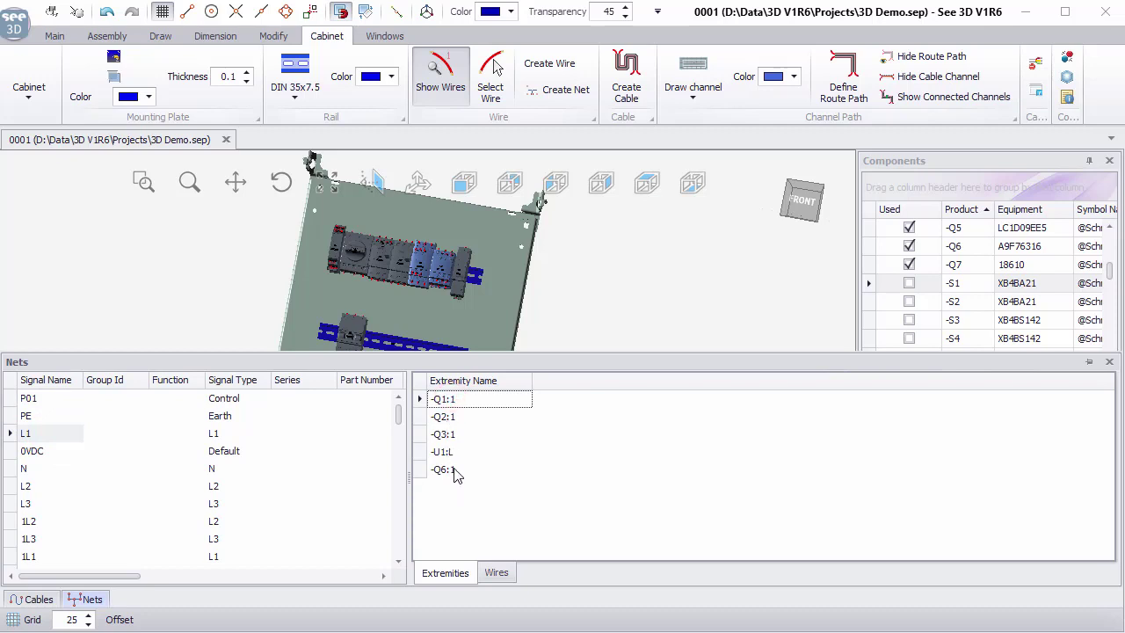
{"action": "left_click", "coordinate": [497, 572]}
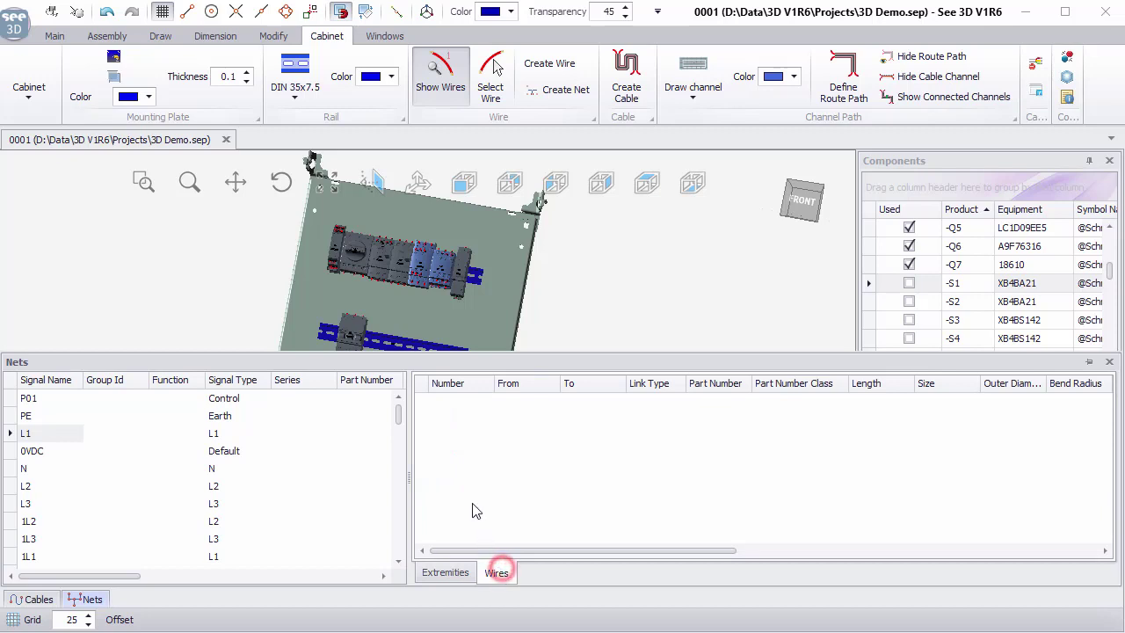
{"action": "left_click", "coordinate": [445, 572]}
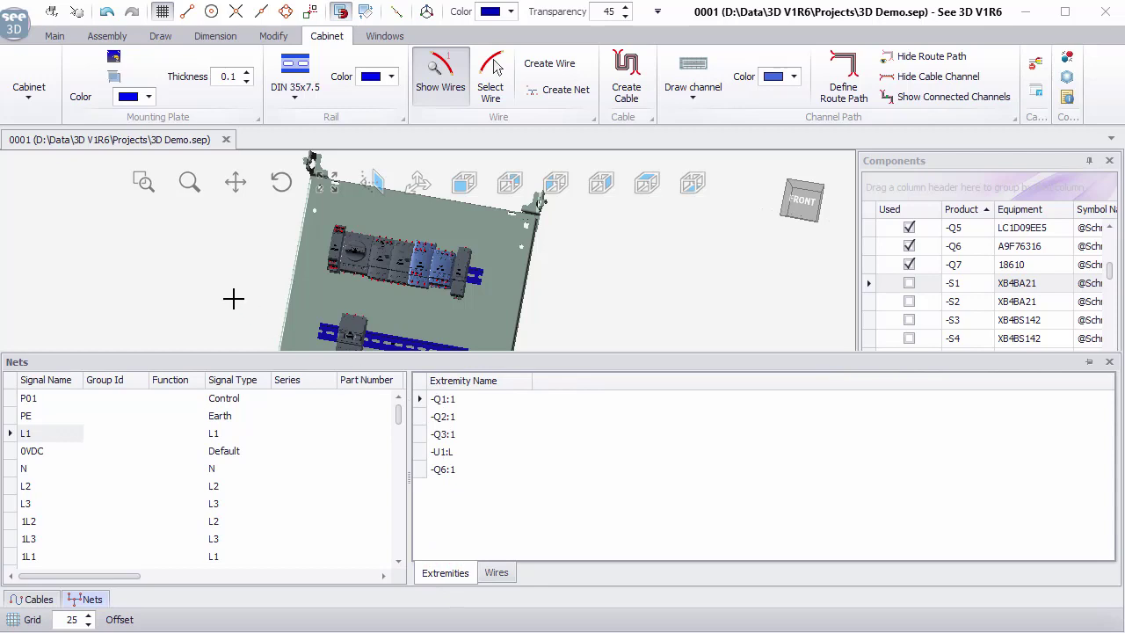
- Route all nets in the cabinet, continuing past the component visibility warning
{"action": "left_click_drag", "start_coordinate": [116, 352], "coordinate": [113, 450]}
{"action": "right_click", "coordinate": [97, 515]}
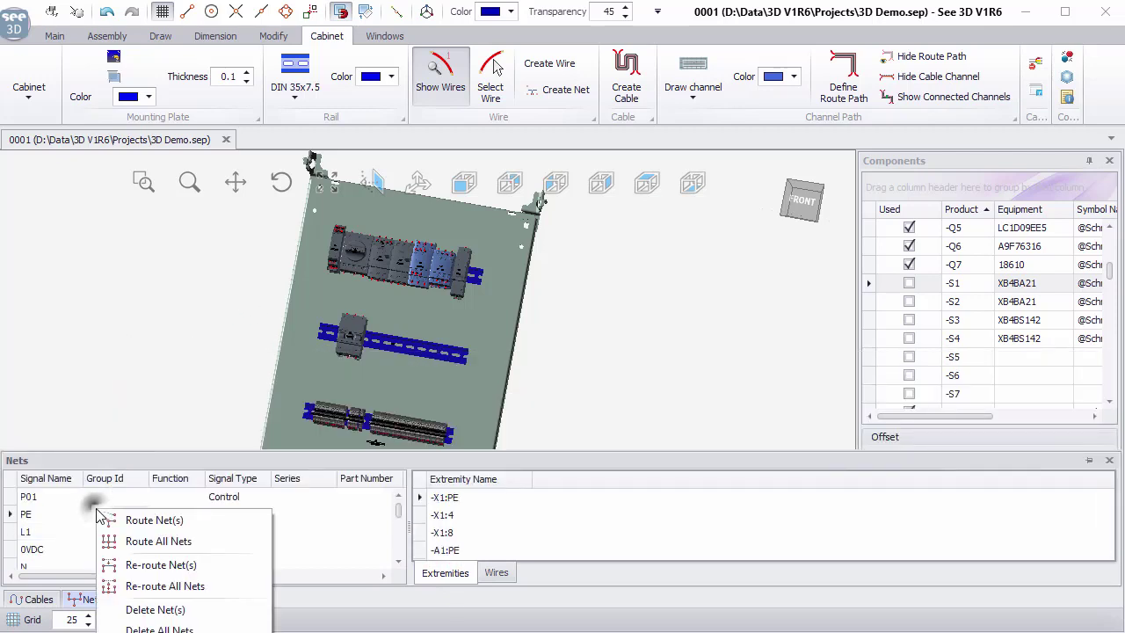
{"action": "left_click", "coordinate": [158, 541]}
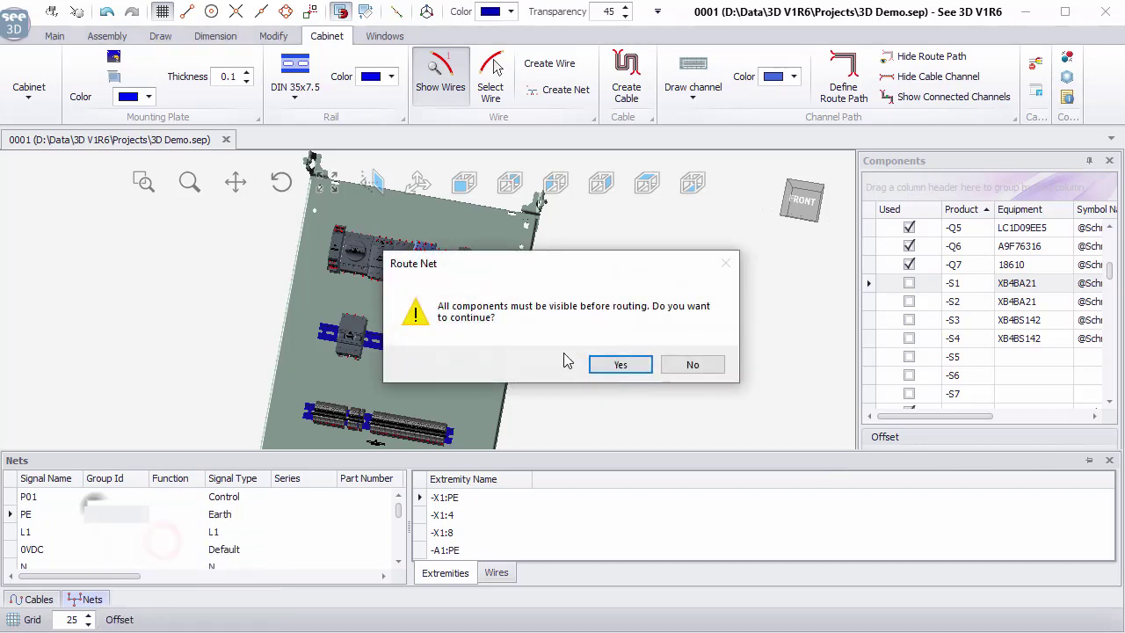
{"action": "left_click", "coordinate": [624, 365]}
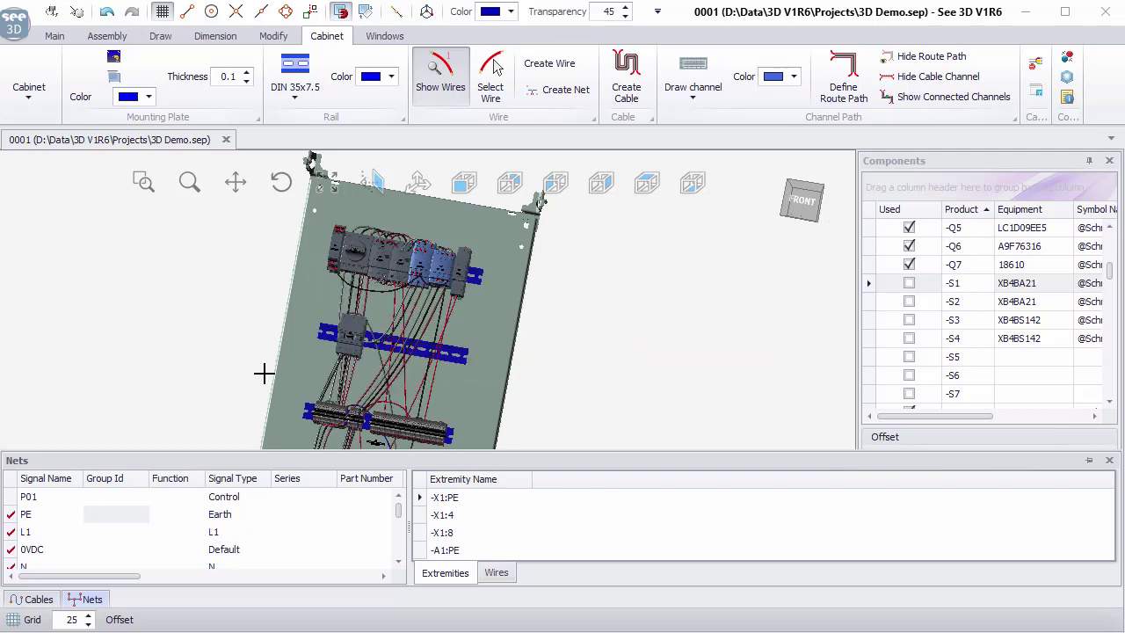
- Draw a horizontal 25x50 wiring channel, 325 long, above the top row of components on the mounting plate
{"action": "left_click_drag", "start_coordinate": [367, 394], "coordinate": [376, 296]}
{"action": "middle_click_drag", "start_coordinate": [377, 297], "coordinate": [443, 352]}
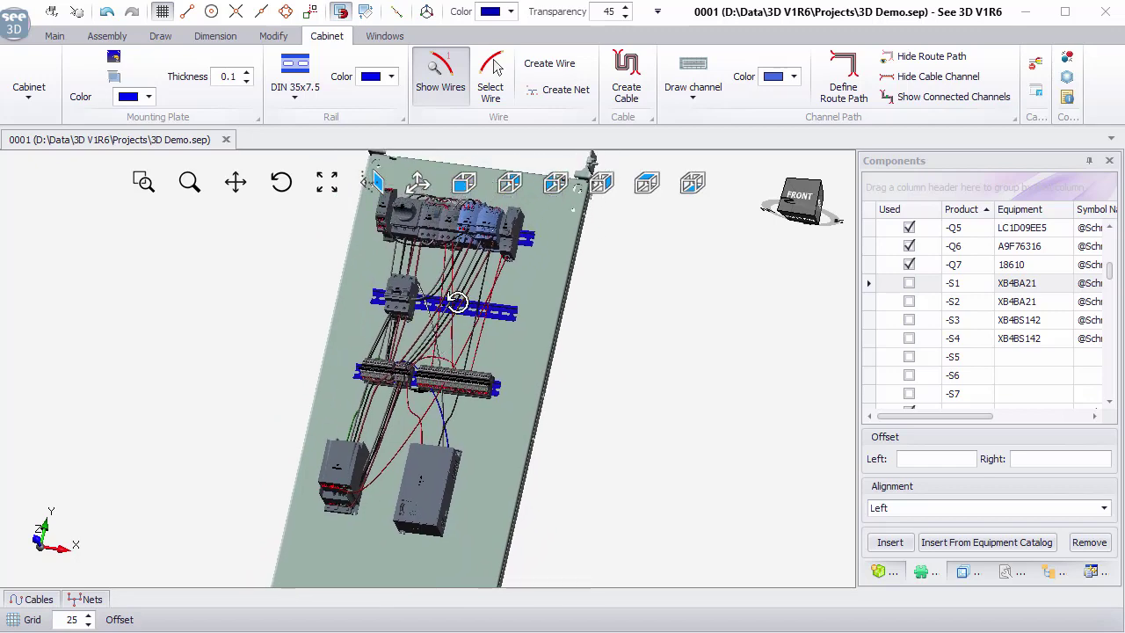
{"action": "left_click_drag", "start_coordinate": [457, 301], "coordinate": [561, 260]}
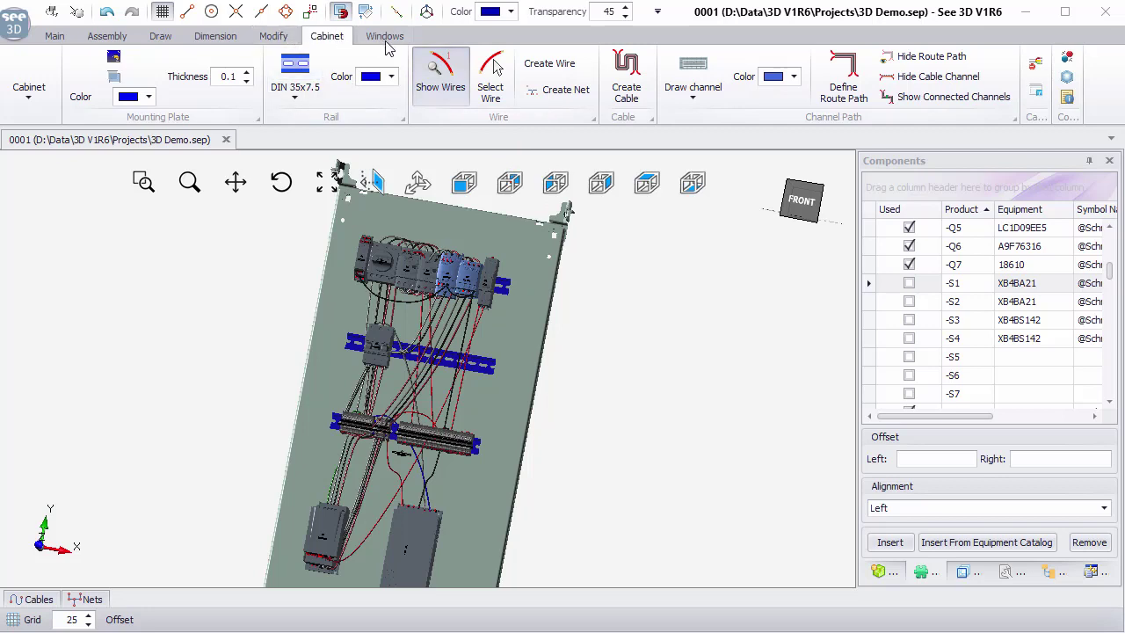
{"action": "left_click", "coordinate": [693, 93]}
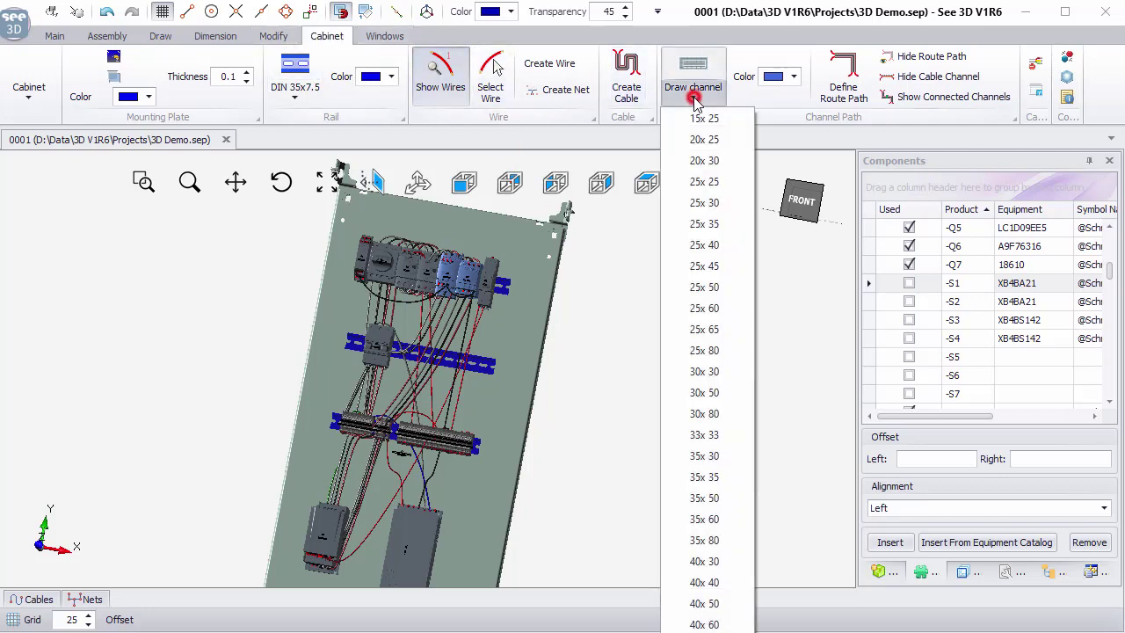
{"action": "left_click", "coordinate": [704, 286]}
{"action": "left_click", "coordinate": [464, 183]}
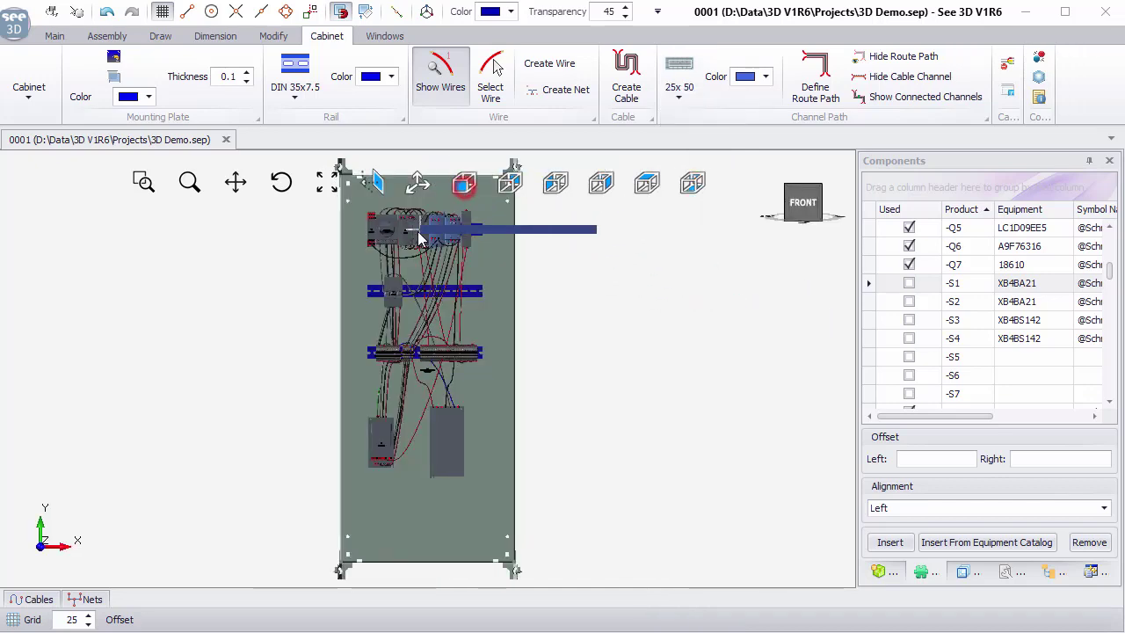
{"action": "scroll", "coordinate": [420, 237], "scroll_direction": "up", "scroll_amount": 5}
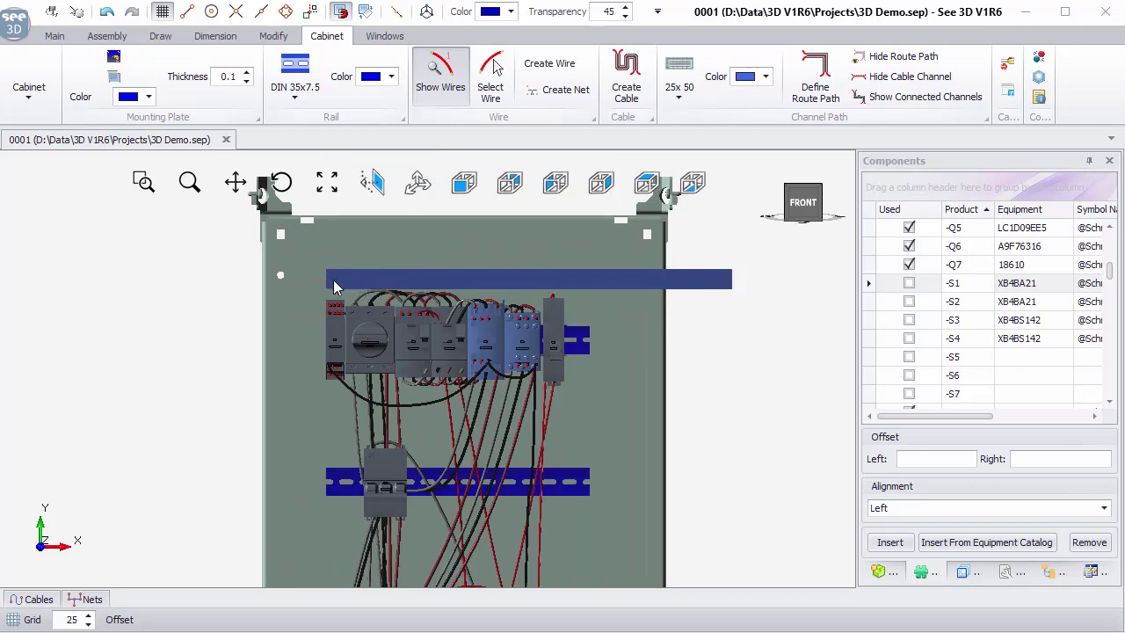
{"action": "left_click", "coordinate": [324, 279]}
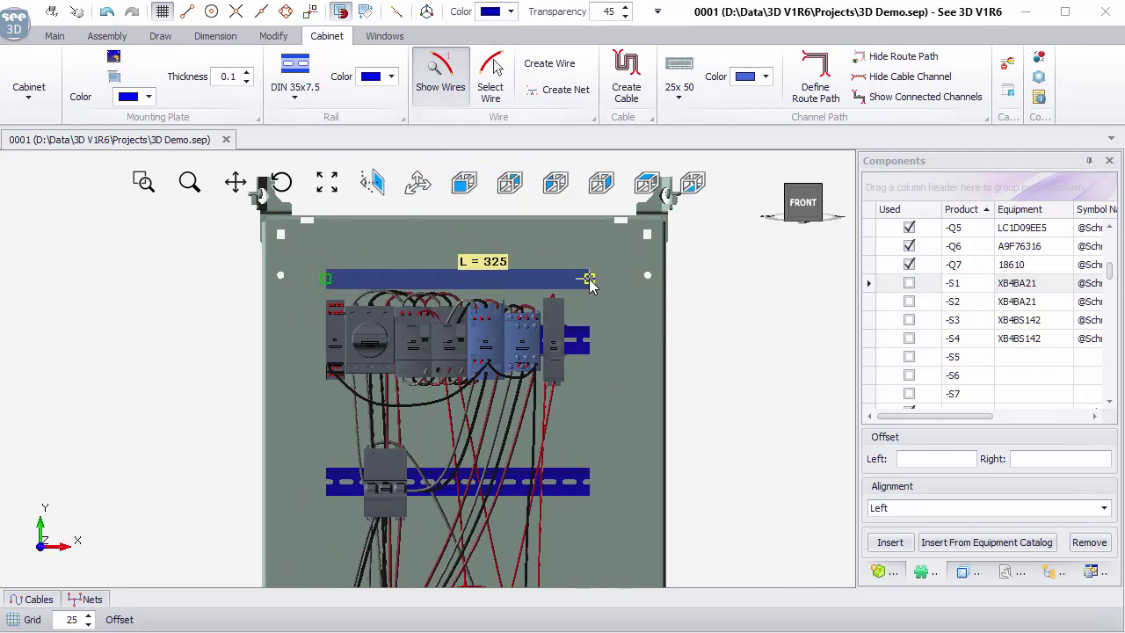
{"action": "left_click", "coordinate": [589, 393]}
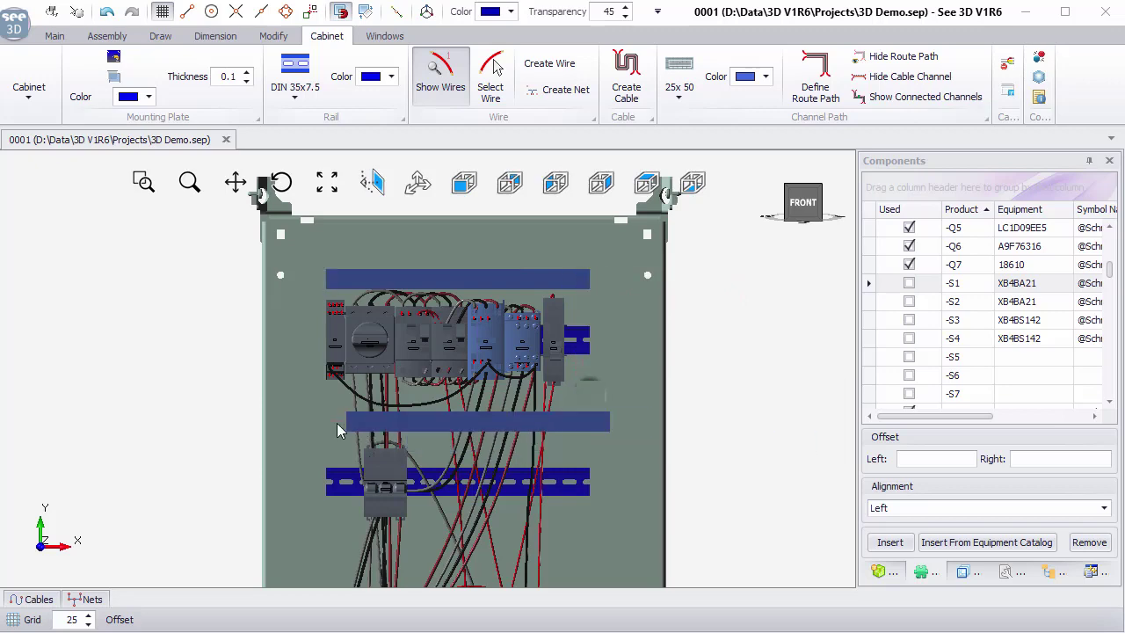
- Place three more horizontal 25x50 channels, each 325 long, below the top component row, above the terminal row and below the terminal row
{"action": "left_click", "coordinate": [390, 522]}
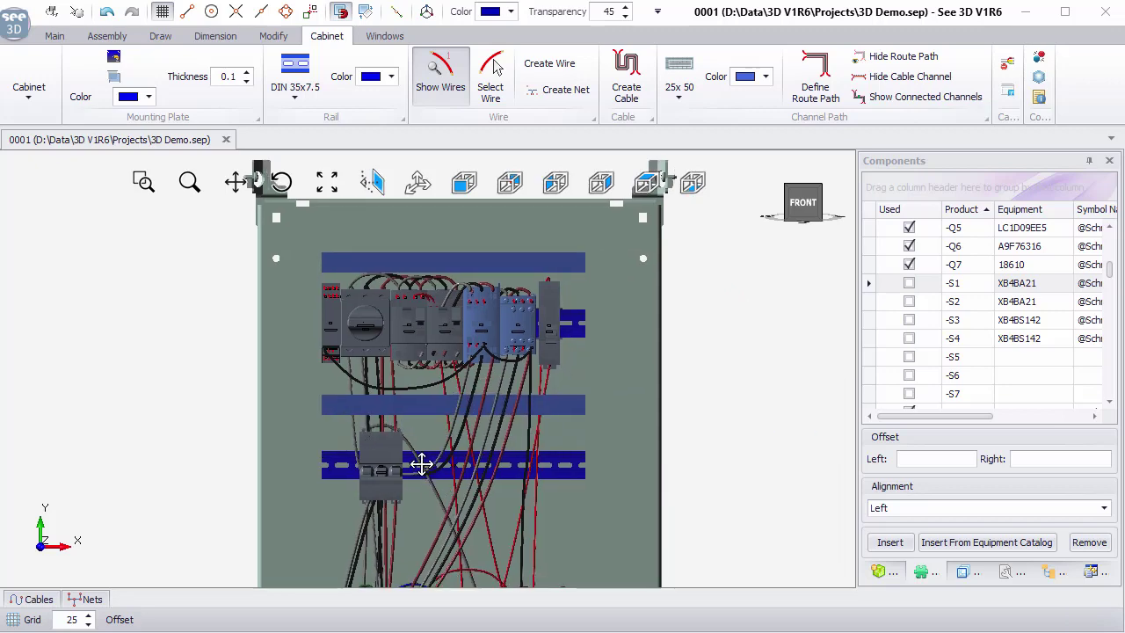
{"action": "middle_click_drag", "start_coordinate": [389, 522], "coordinate": [376, 396]}
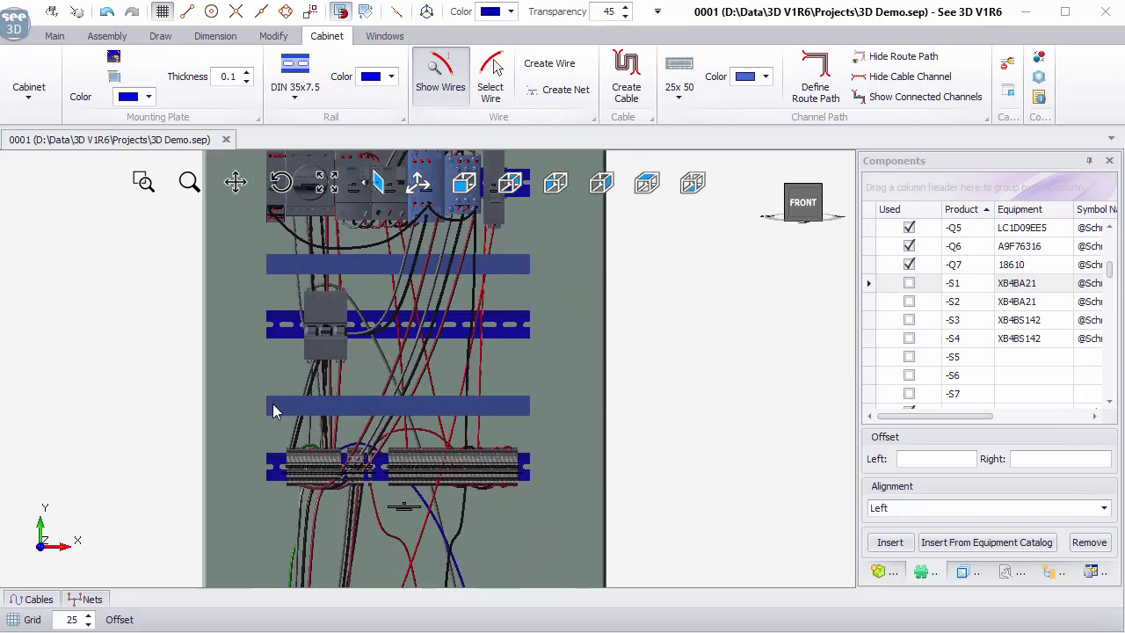
{"action": "left_click", "coordinate": [275, 404]}
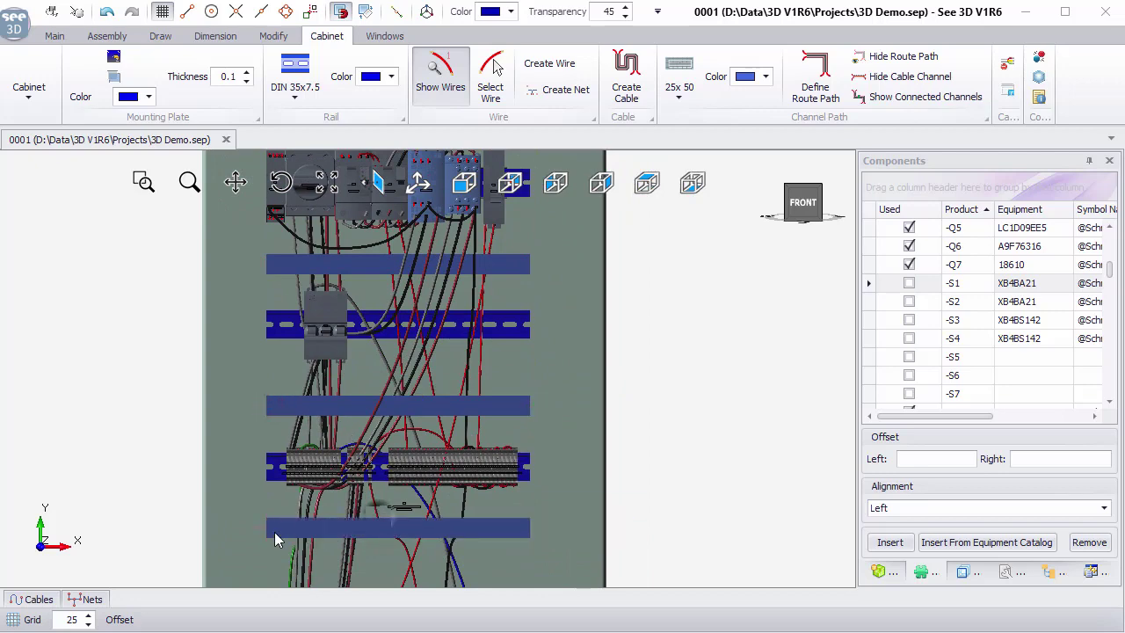
- Draw a short horizontal 25x50 channel, about 125 long, beneath the lower-left device on the plate
{"action": "scroll", "coordinate": [341, 534], "scroll_direction": "down", "scroll_amount": 3}
{"action": "middle_click_drag", "start_coordinate": [343, 536], "coordinate": [322, 476]}
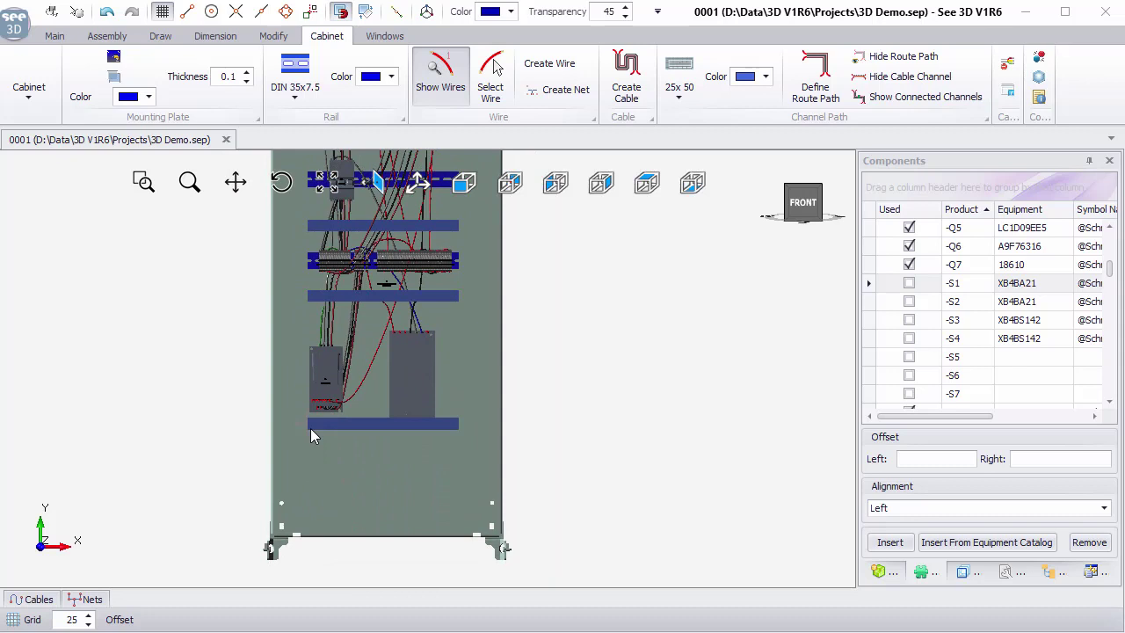
{"action": "left_click", "coordinate": [310, 434]}
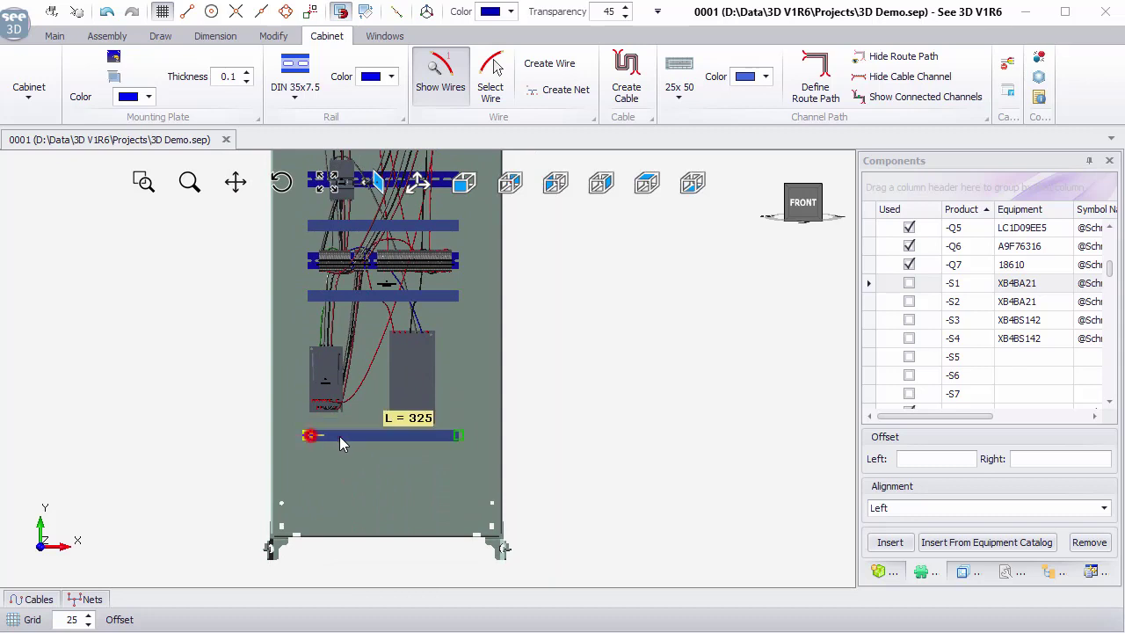
{"action": "left_click", "coordinate": [458, 435]}
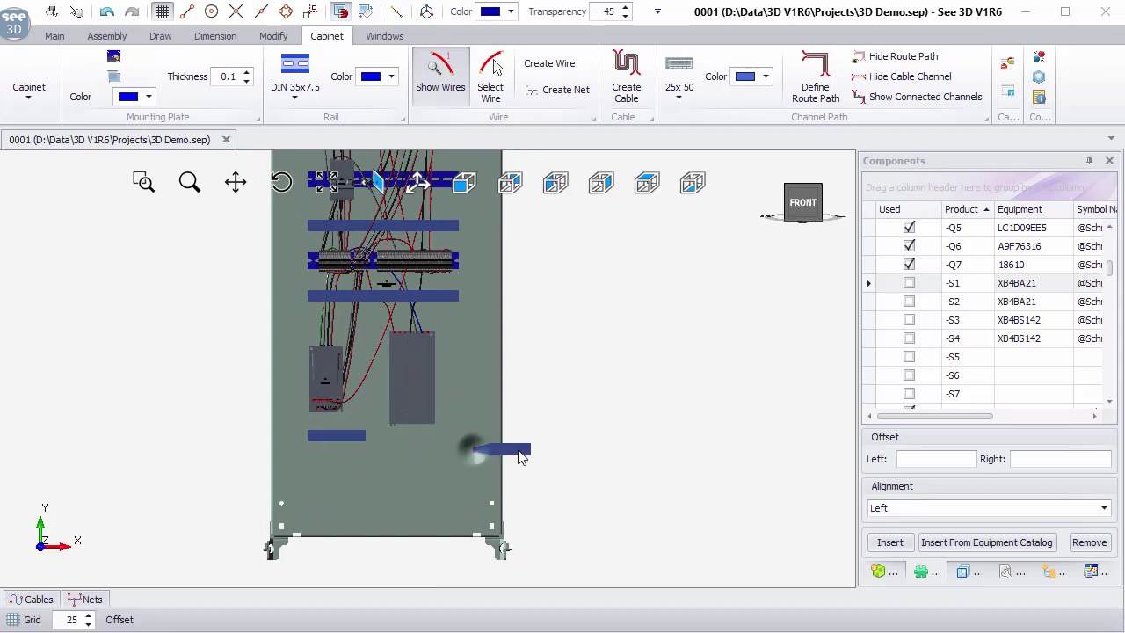
- Turn on alignment guides and place a vertical 25x50 channel, 125 long, at the left end of the short bottom channel
{"action": "scroll", "coordinate": [304, 446], "scroll_direction": "up", "scroll_amount": 3}
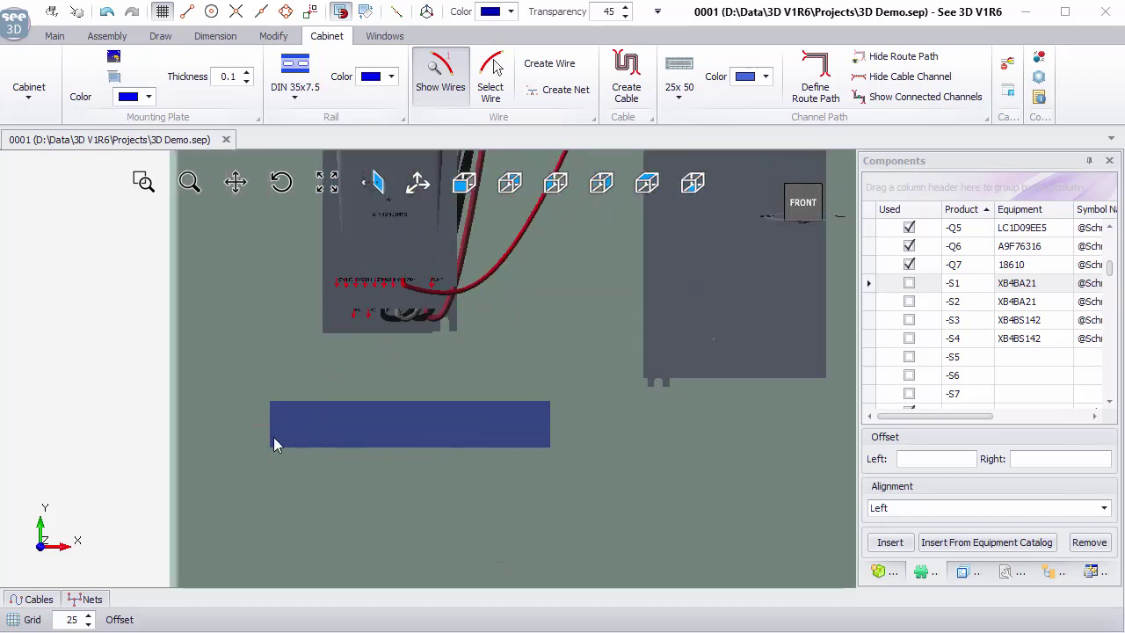
{"action": "left_click", "coordinate": [274, 442]}
{"action": "key", "text": "space"}
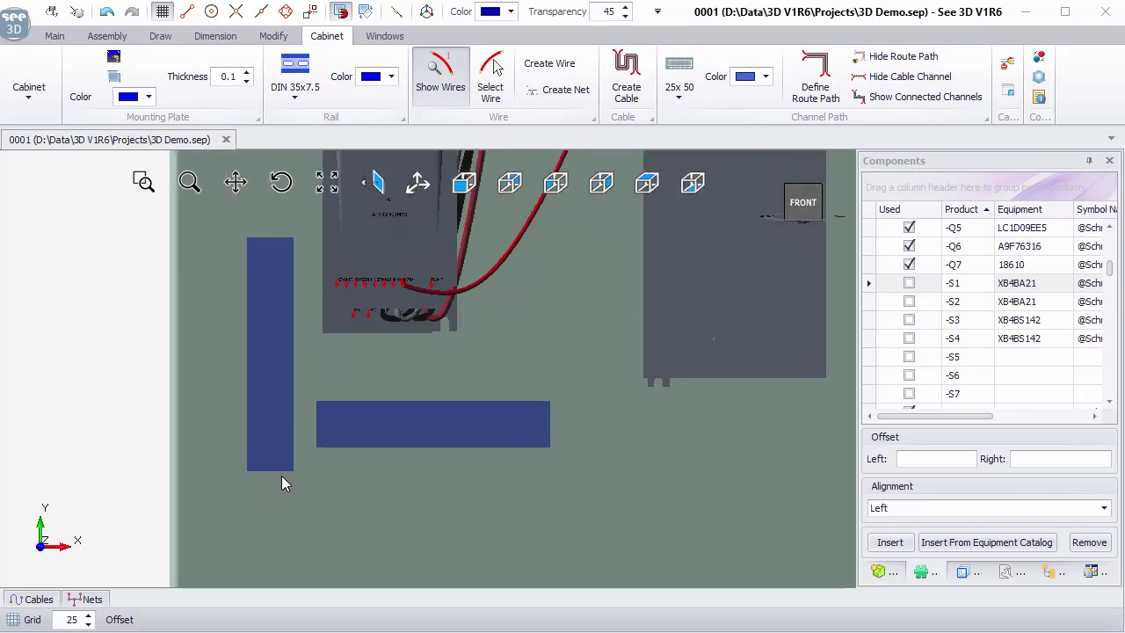
{"action": "left_click", "coordinate": [312, 11]}
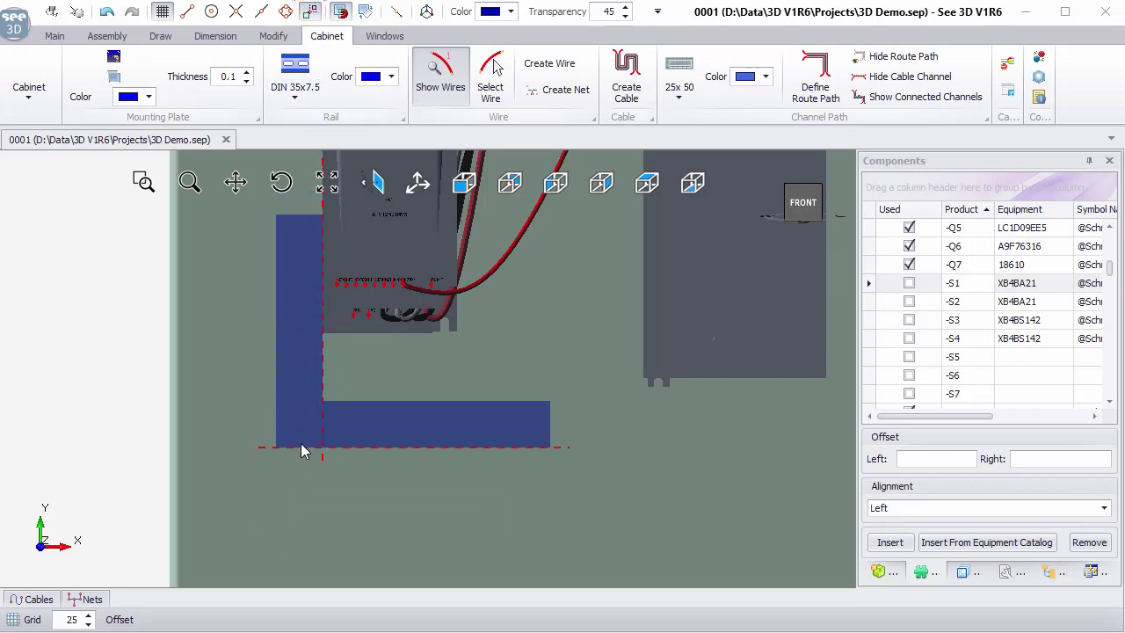
{"action": "left_click", "coordinate": [284, 444]}
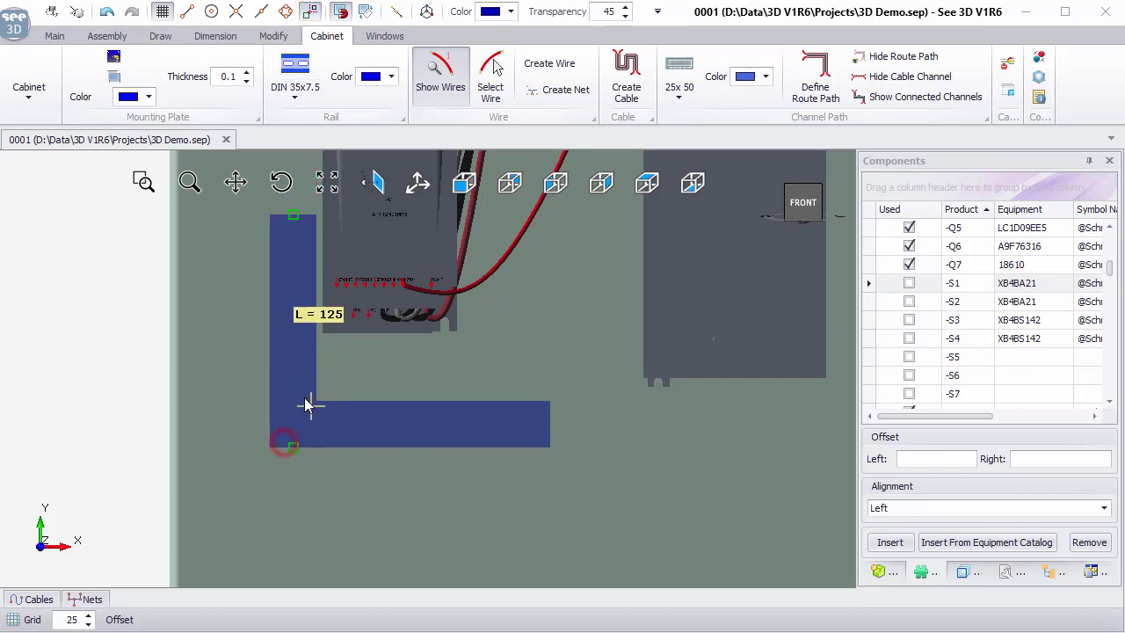
- Extend the left vertical channel up to the upper edge of the top channel, to a length of 825
{"action": "scroll", "coordinate": [298, 398], "scroll_direction": "down", "scroll_amount": 3}
{"action": "middle_click_drag", "start_coordinate": [299, 318], "coordinate": [308, 524]}
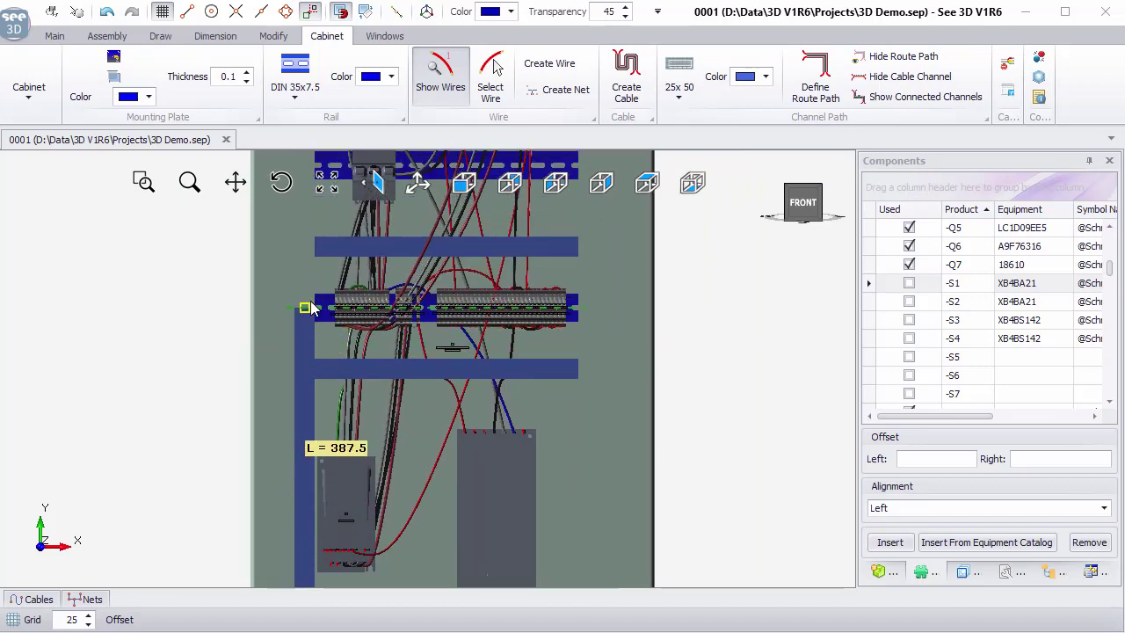
{"action": "middle_click_drag", "start_coordinate": [301, 308], "coordinate": [297, 365]}
{"action": "middle_click_drag", "start_coordinate": [298, 253], "coordinate": [295, 411]}
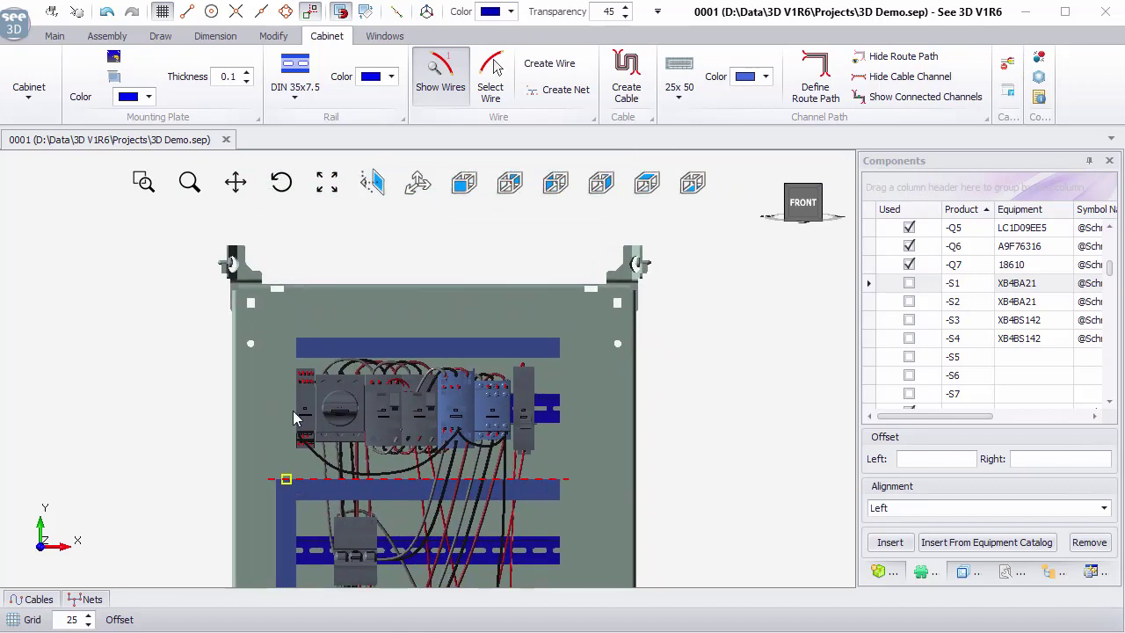
{"action": "scroll", "coordinate": [296, 369], "scroll_direction": "up", "scroll_amount": 4}
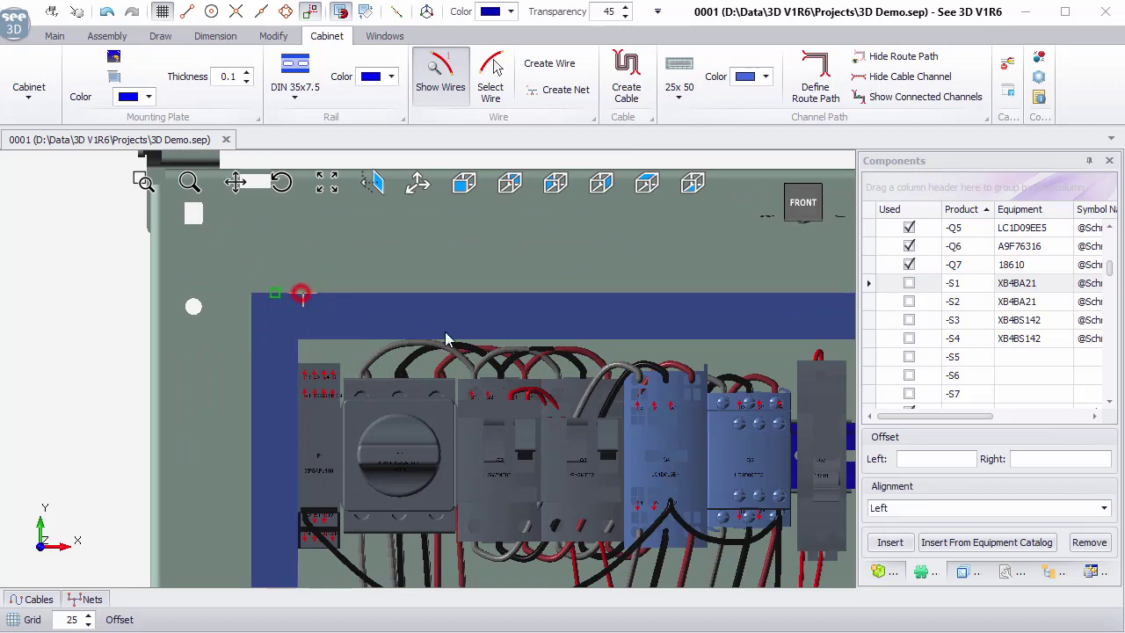
- Add a vertical channel, 525 long, along the right ends of the horizontal channels, from the one below the terminals to the top one
{"action": "scroll", "coordinate": [427, 319], "scroll_direction": "down", "scroll_amount": 5}
{"action": "scroll", "coordinate": [473, 379], "scroll_direction": "up", "scroll_amount": 2}
{"action": "scroll", "coordinate": [473, 379], "scroll_direction": "down", "scroll_amount": 1}
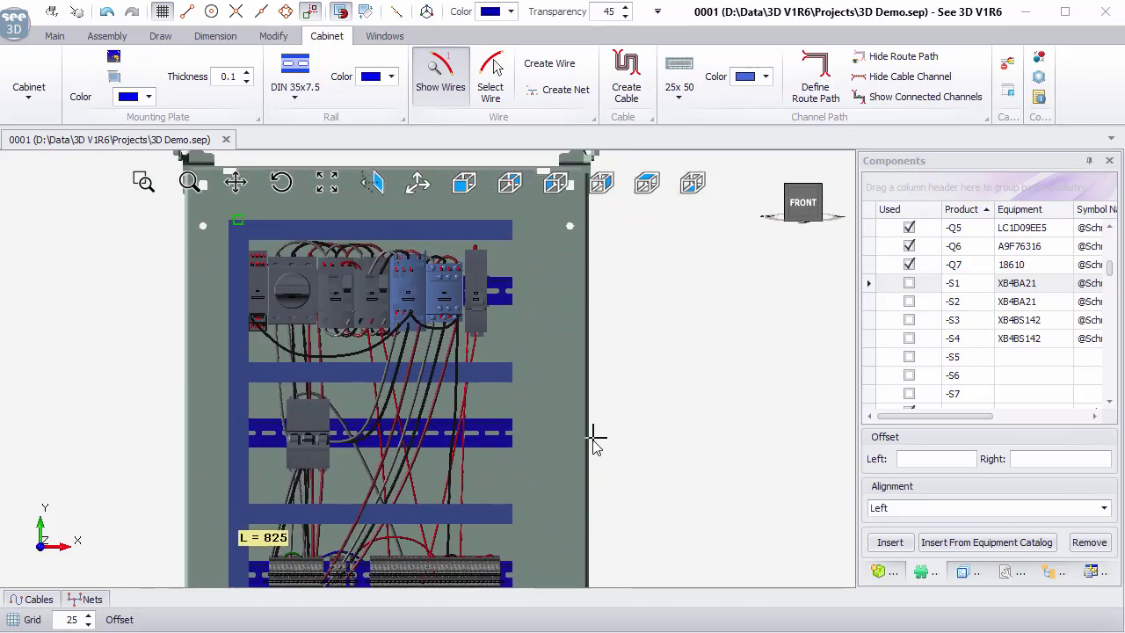
{"action": "scroll", "coordinate": [523, 527], "scroll_direction": "up", "scroll_amount": 1}
{"action": "scroll", "coordinate": [519, 560], "scroll_direction": "down", "scroll_amount": 1}
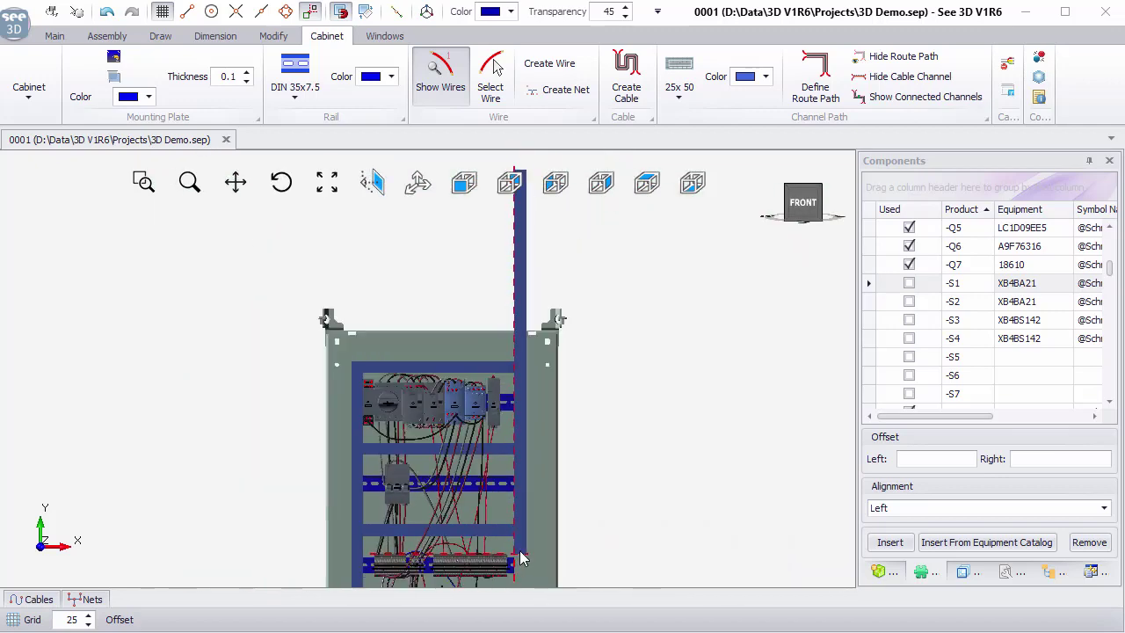
{"action": "middle_click_drag", "start_coordinate": [522, 510], "coordinate": [505, 364]}
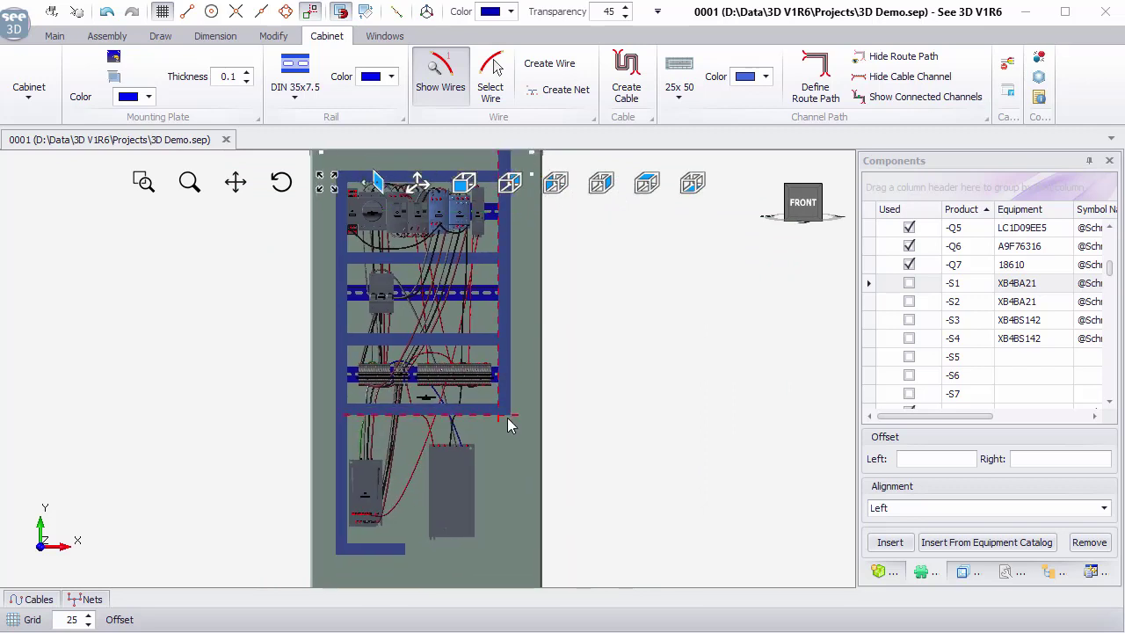
{"action": "middle_click_drag", "start_coordinate": [504, 414], "coordinate": [485, 513]}
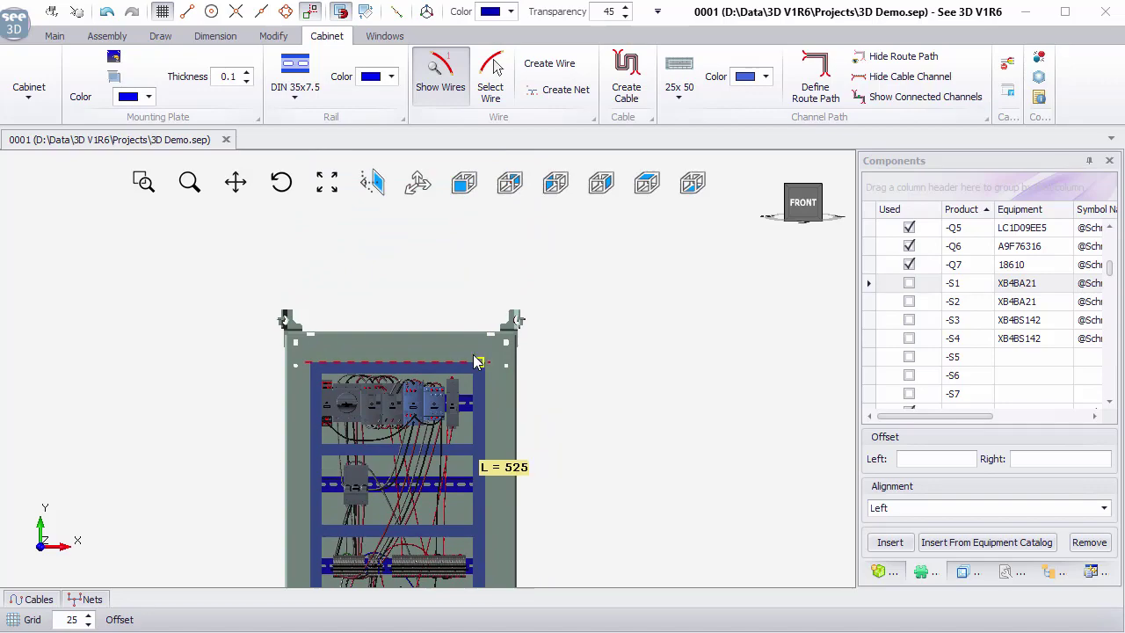
{"action": "scroll", "coordinate": [478, 356], "scroll_direction": "up", "scroll_amount": 3}
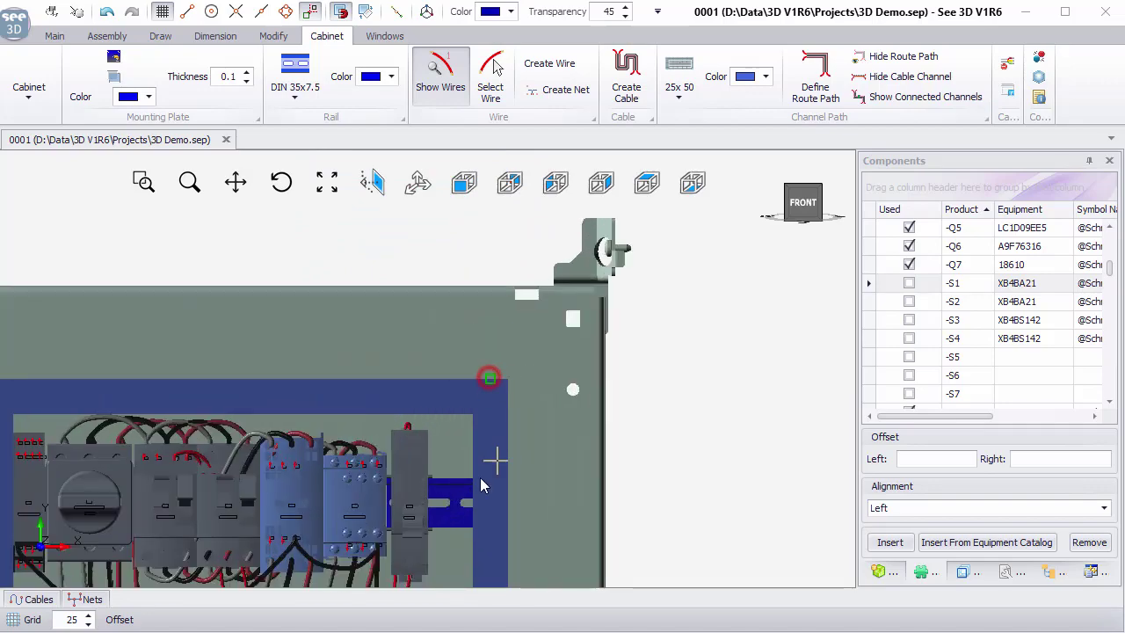
- Re-route all nets through the new channels and accept making all components visible for routing
{"action": "scroll", "coordinate": [480, 477], "scroll_direction": "down", "scroll_amount": 3}
{"action": "mouse_move", "coordinate": [590, 519]}
{"action": "middle_mouse_down"}
{"action": "mouse_move", "coordinate": [444, 458]}
{"action": "mouse_move", "coordinate": [449, 442]}
{"action": "middle_mouse_up"}
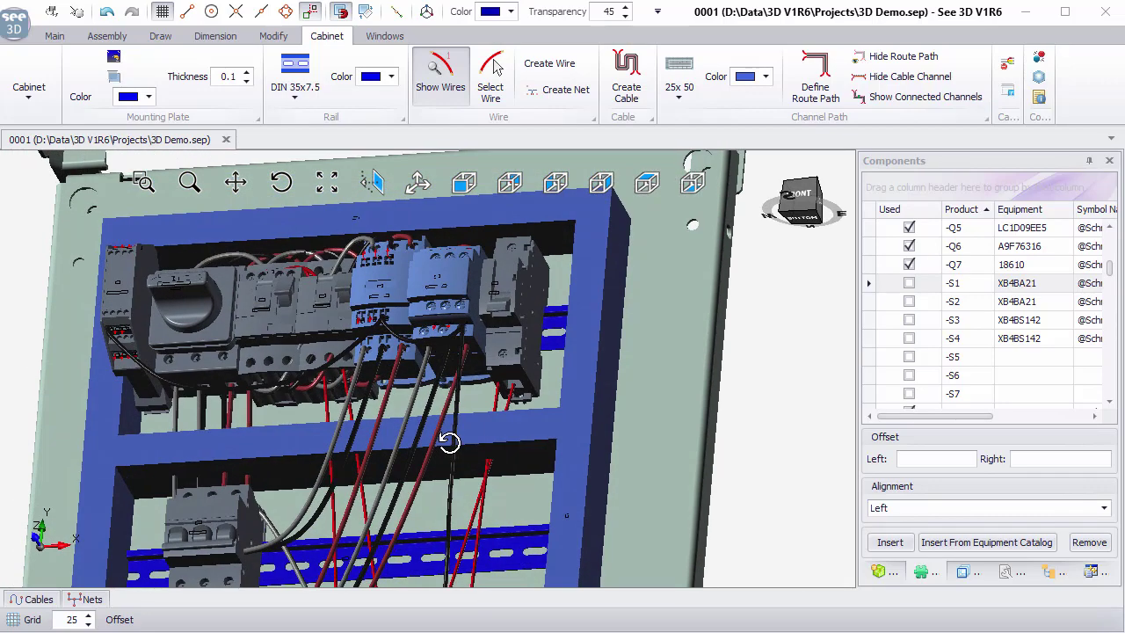
{"action": "left_click", "coordinate": [91, 599]}
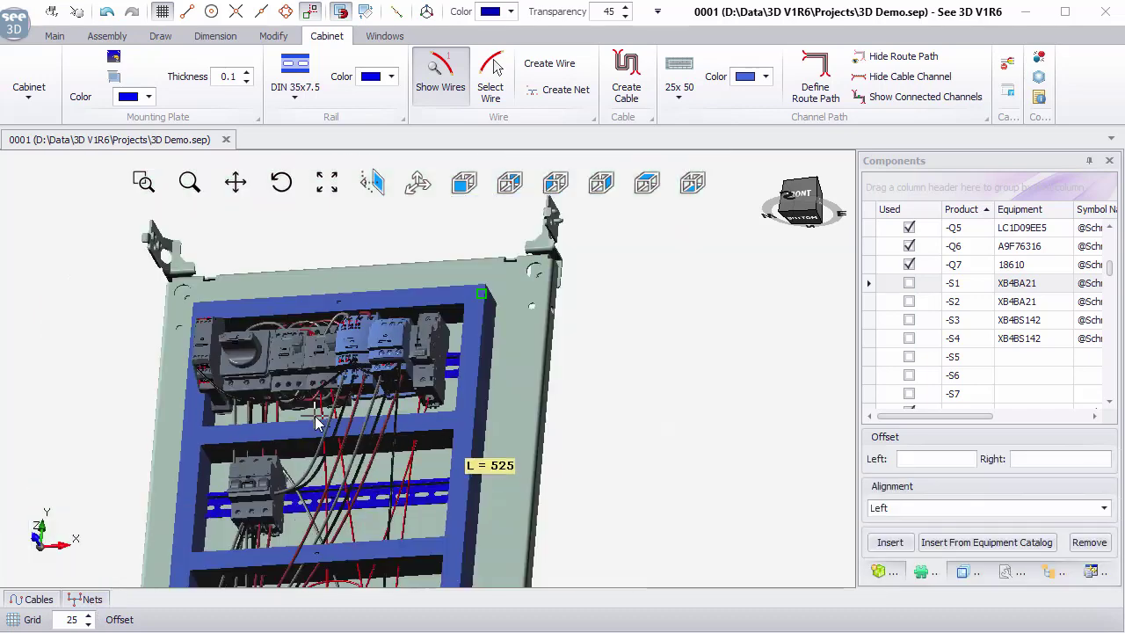
{"action": "scroll", "coordinate": [355, 326], "scroll_direction": "up", "scroll_amount": 3}
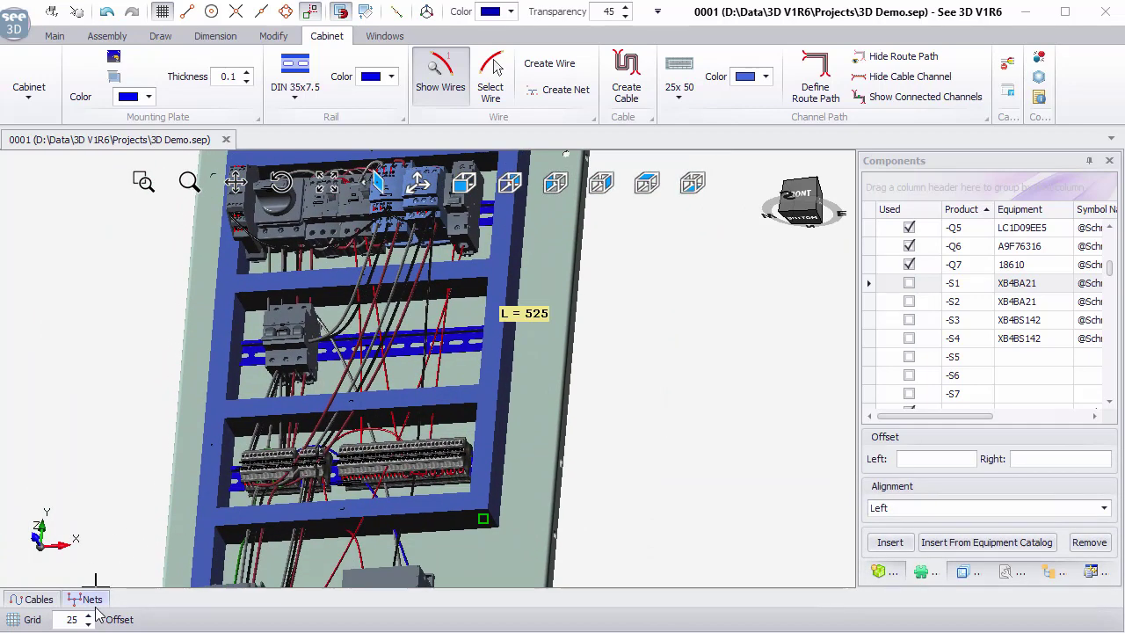
{"action": "left_click", "coordinate": [91, 599]}
{"action": "right_click", "coordinate": [112, 534]}
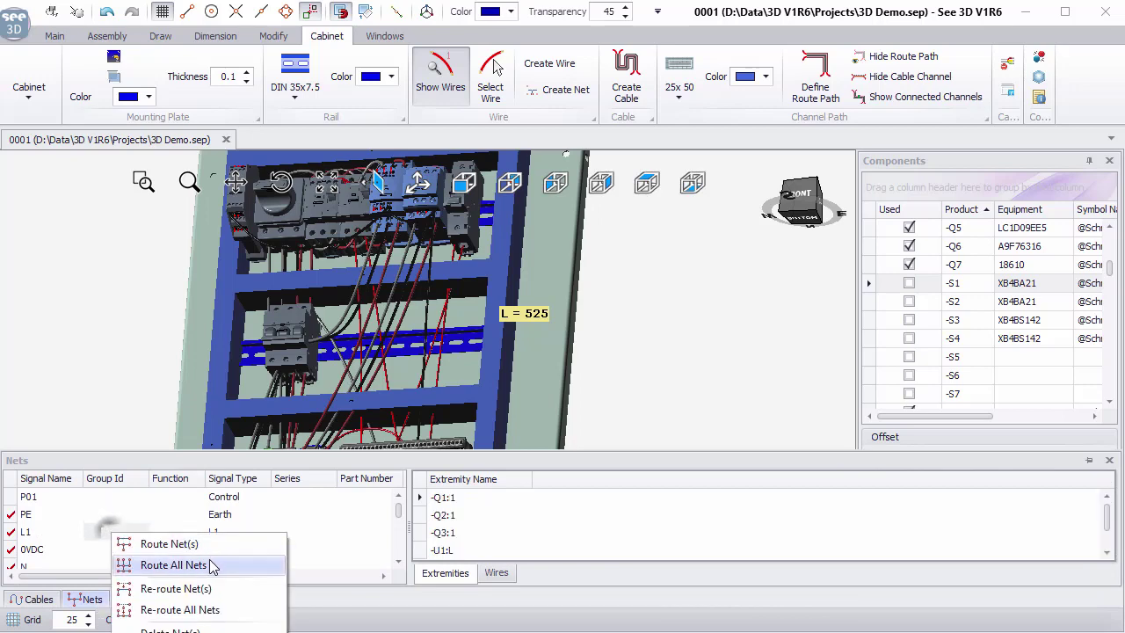
{"action": "left_click", "coordinate": [211, 612]}
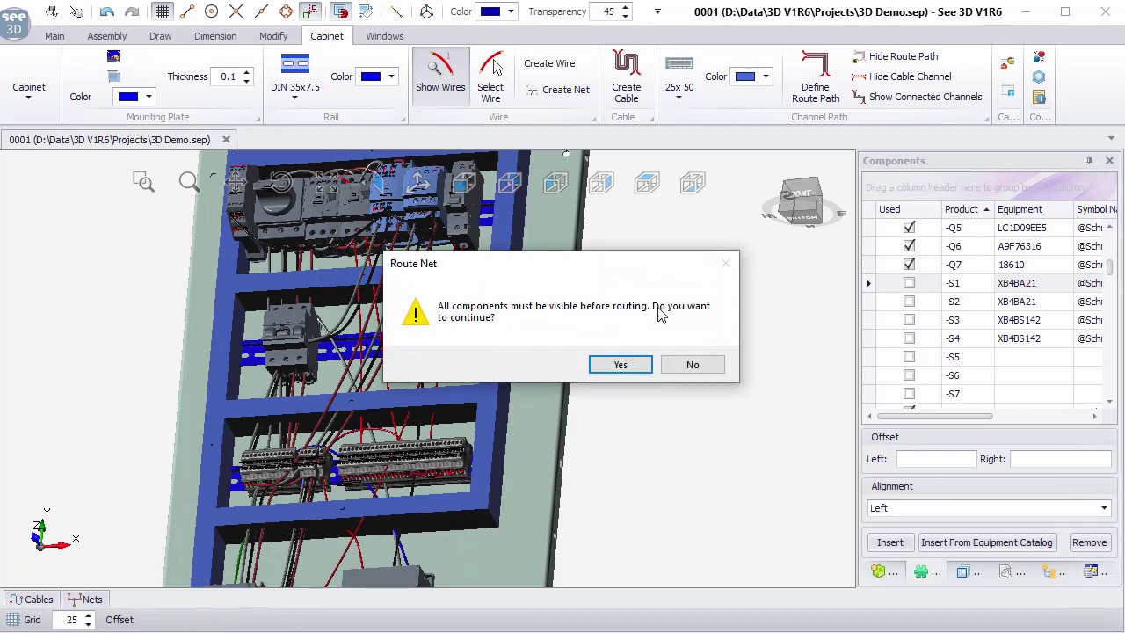
{"action": "left_click", "coordinate": [622, 365]}
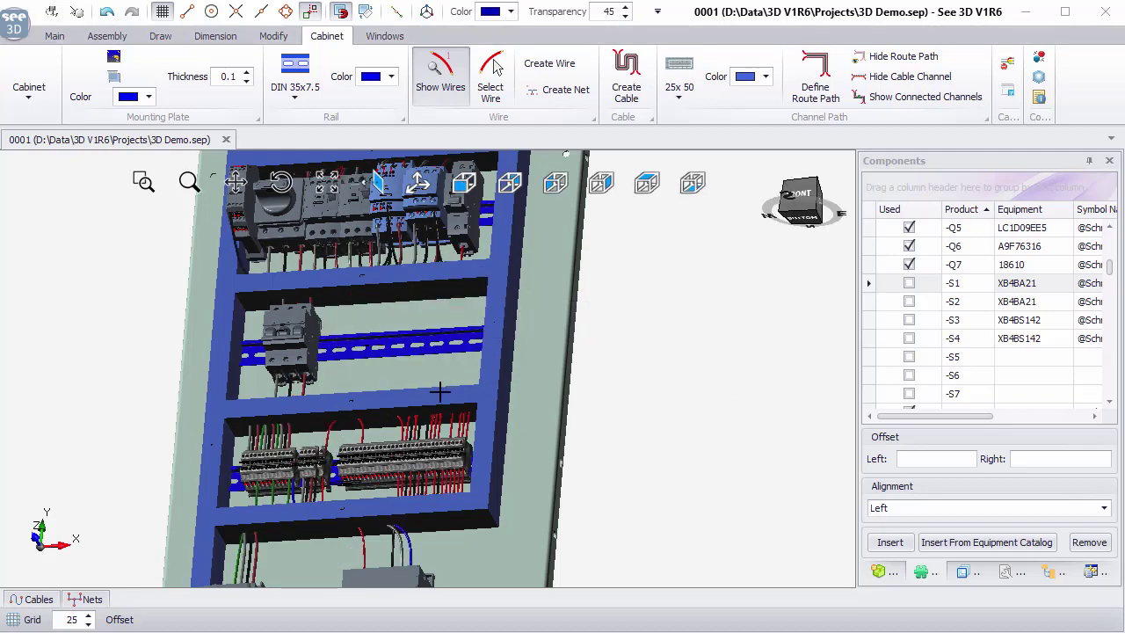
- Select the three horizontal and two vertical channels around the component rows and apply a transparency of 45 to them
{"action": "middle_click_drag", "start_coordinate": [439, 391], "coordinate": [444, 424]}
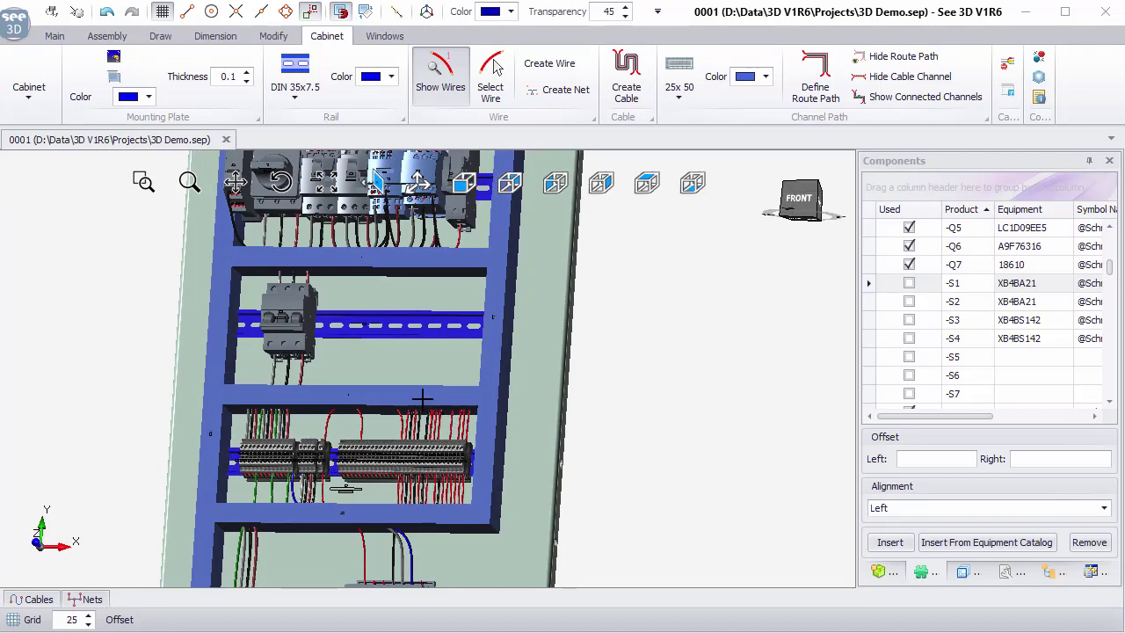
{"action": "left_click", "coordinate": [312, 512]}
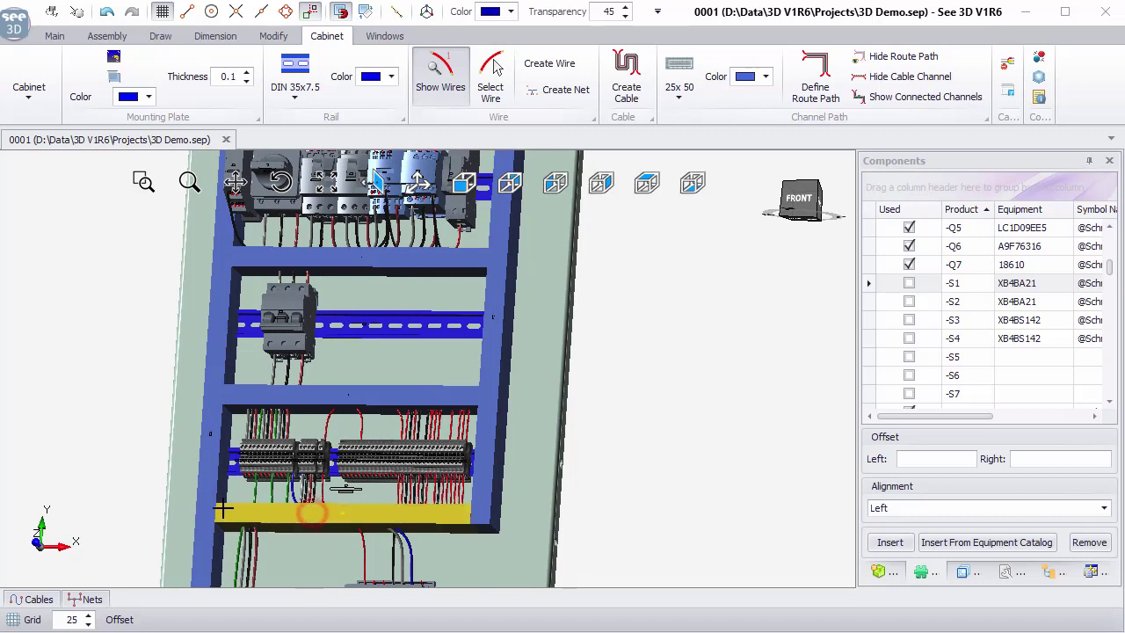
{"action": "left_click", "coordinate": [212, 488], "text": "ctrl"}
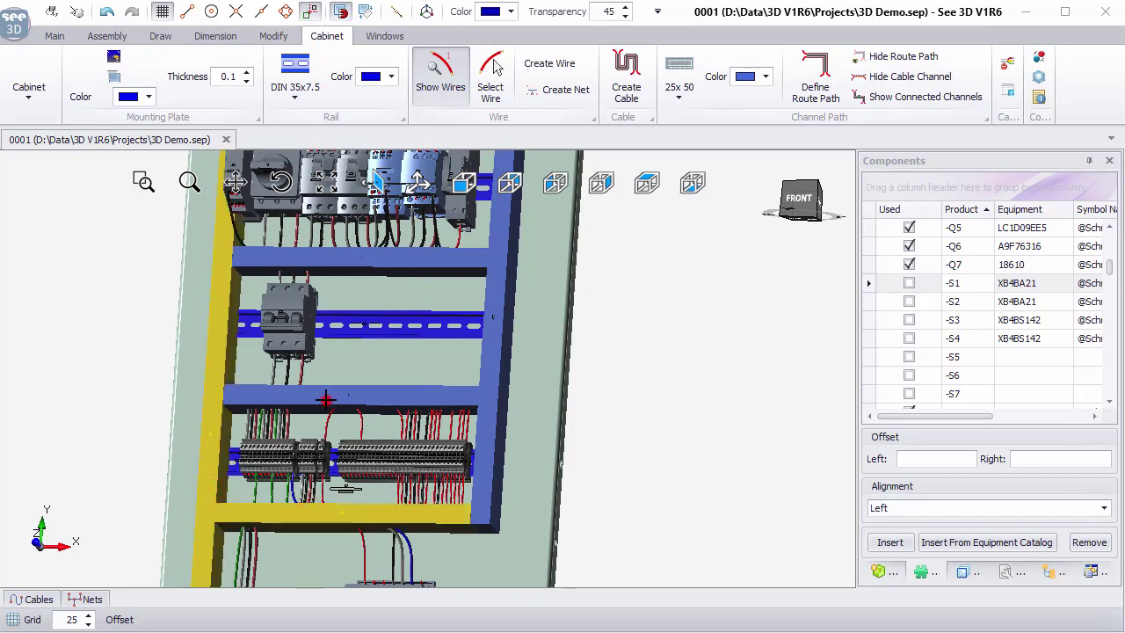
{"action": "left_click", "coordinate": [325, 397], "text": "ctrl"}
{"action": "left_click", "coordinate": [370, 257], "text": "ctrl"}
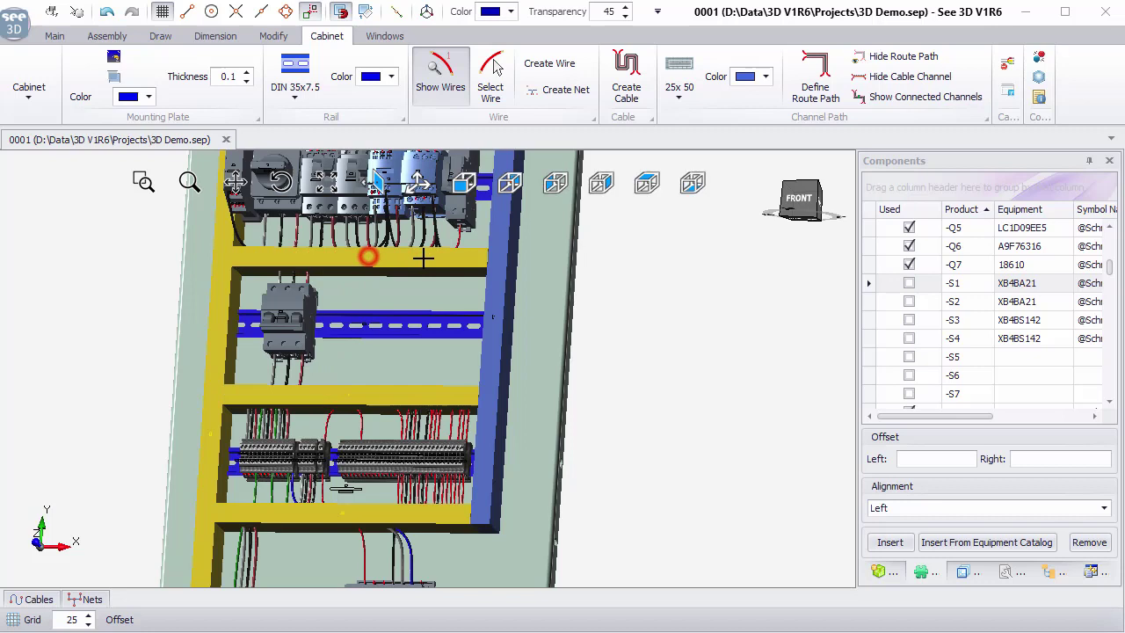
{"action": "left_click", "coordinate": [493, 261], "text": "ctrl"}
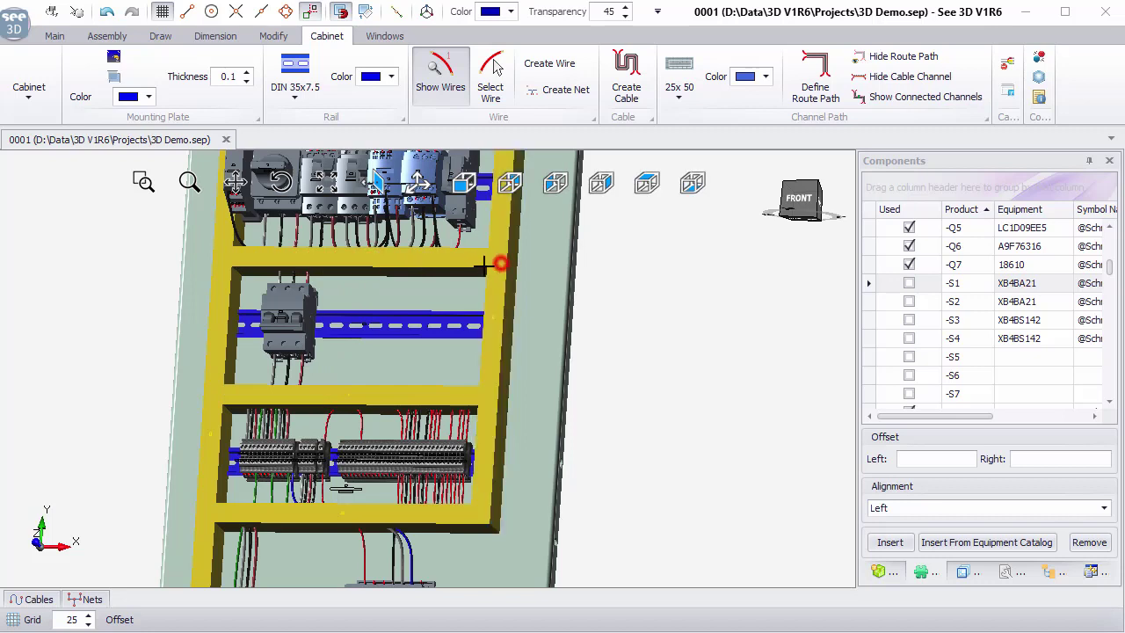
{"action": "left_click", "coordinate": [598, 16]}
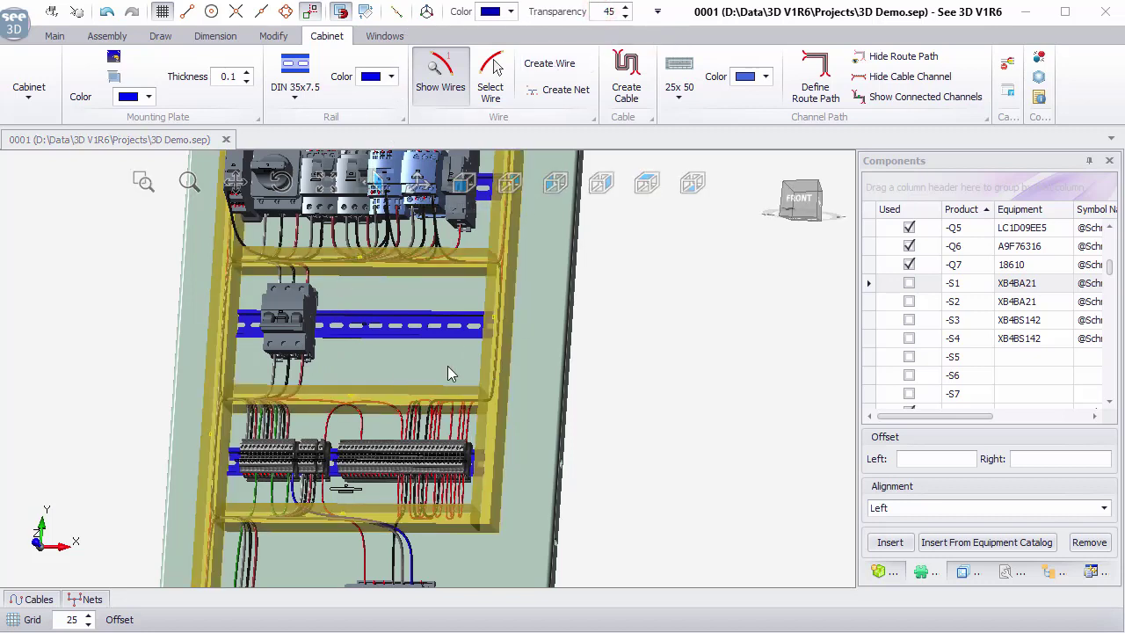
- Examine the fill level and wire list at several positions along the horizontal channel directly below the top component row
{"action": "scroll", "coordinate": [333, 254], "scroll_direction": "up", "scroll_amount": 3}
{"action": "left_click", "coordinate": [372, 260]}
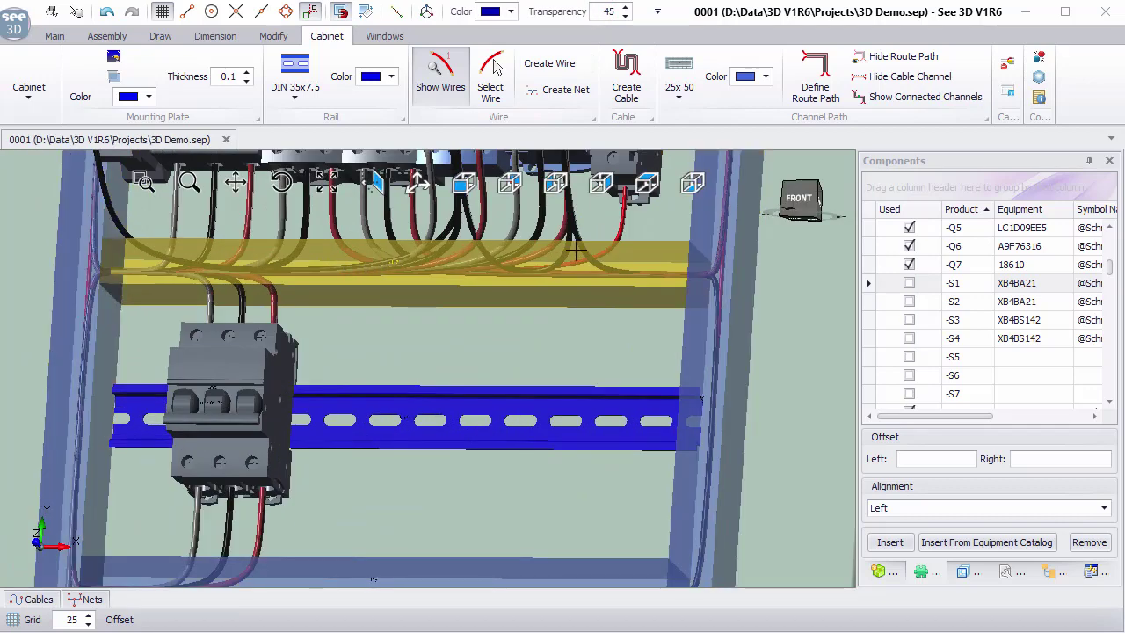
{"action": "left_click", "coordinate": [1009, 91]}
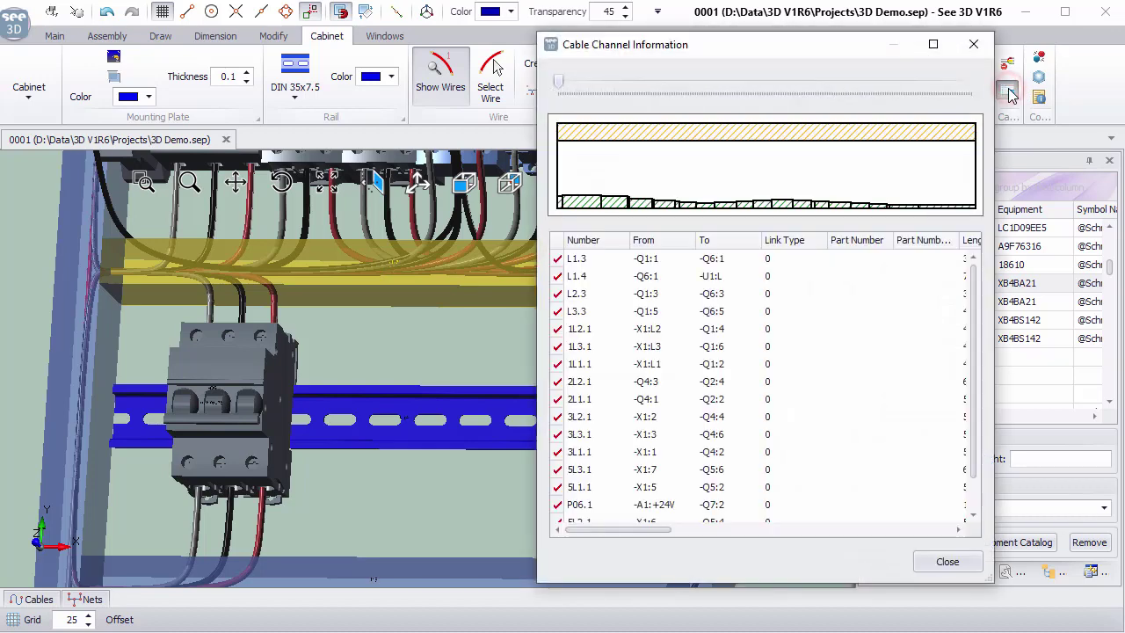
{"action": "left_click", "coordinate": [559, 81]}
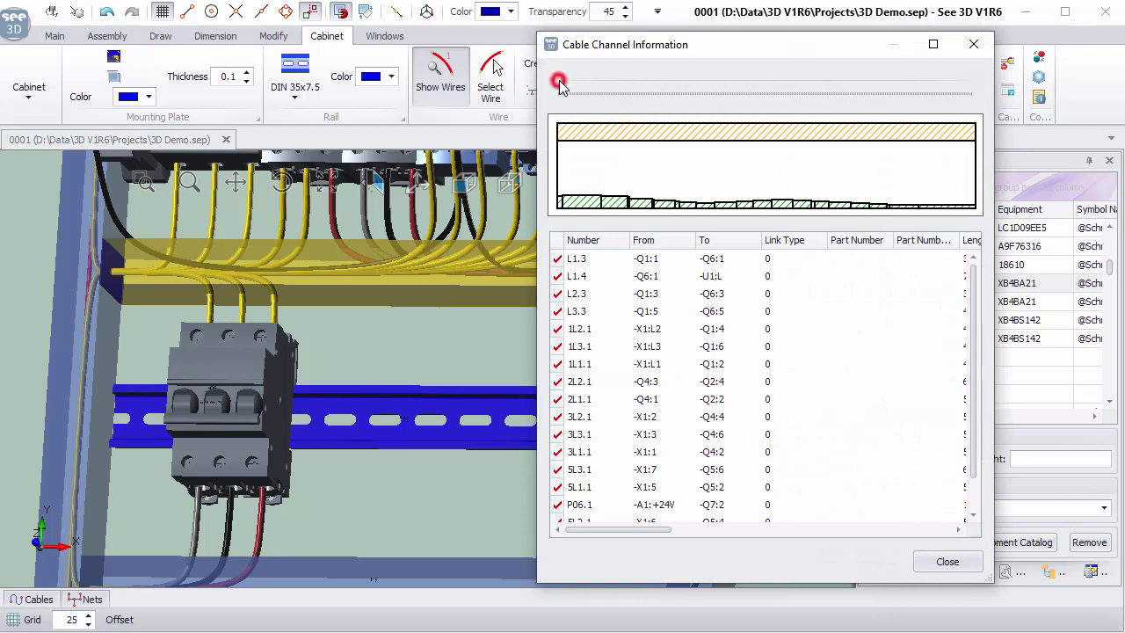
{"action": "left_click_drag", "start_coordinate": [571, 82], "coordinate": [624, 80]}
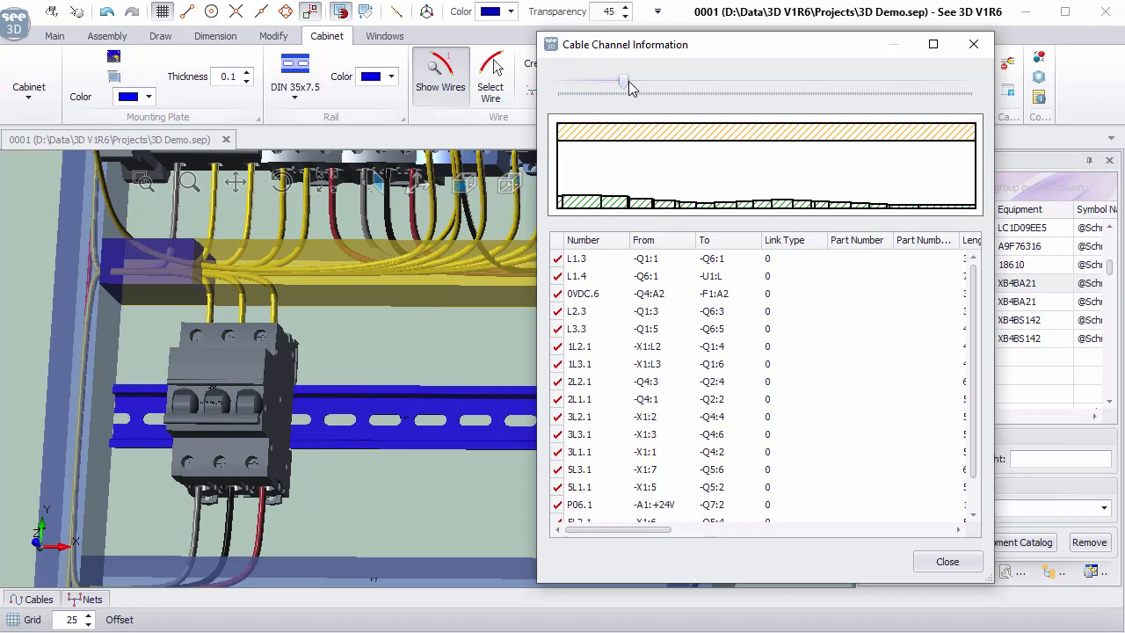
{"action": "left_click_drag", "start_coordinate": [631, 84], "coordinate": [780, 83]}
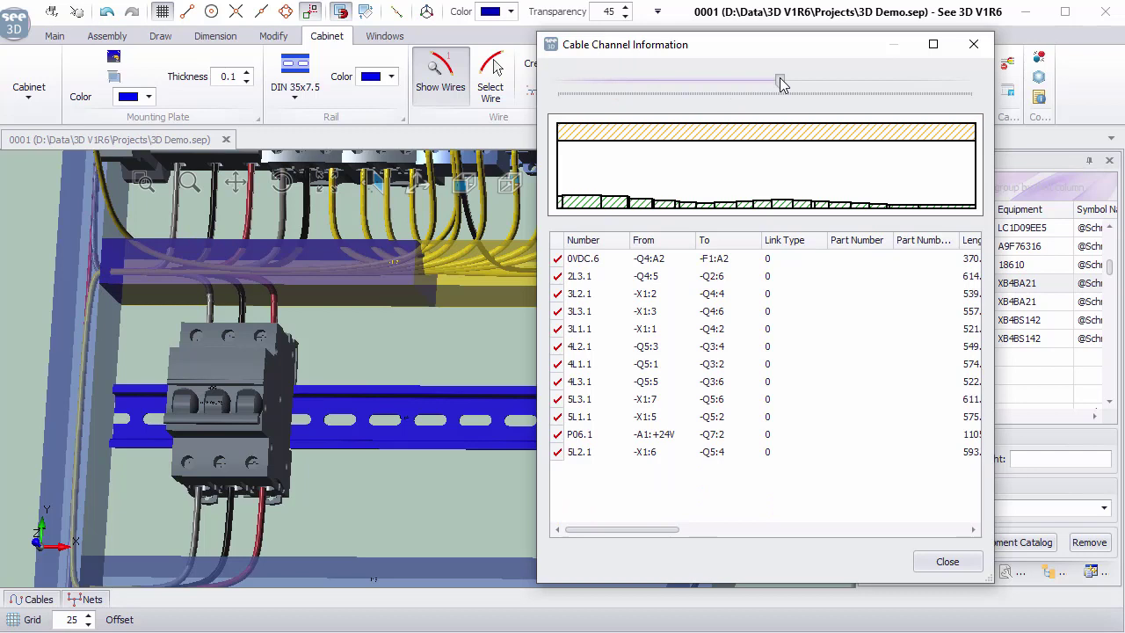
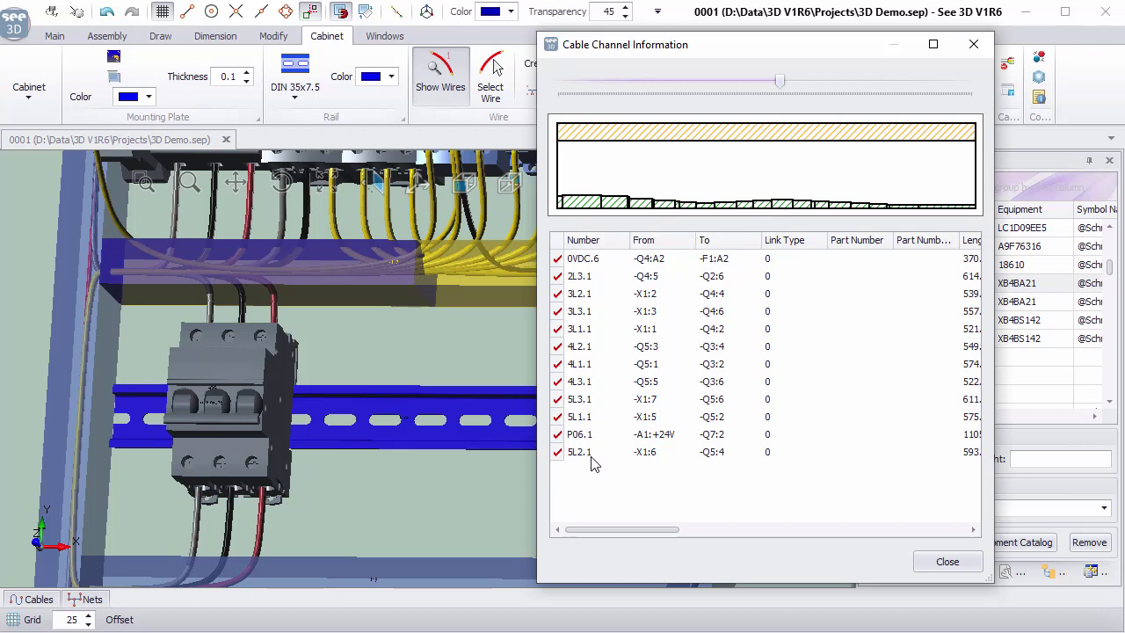
{"action": "left_click", "coordinate": [948, 563]}
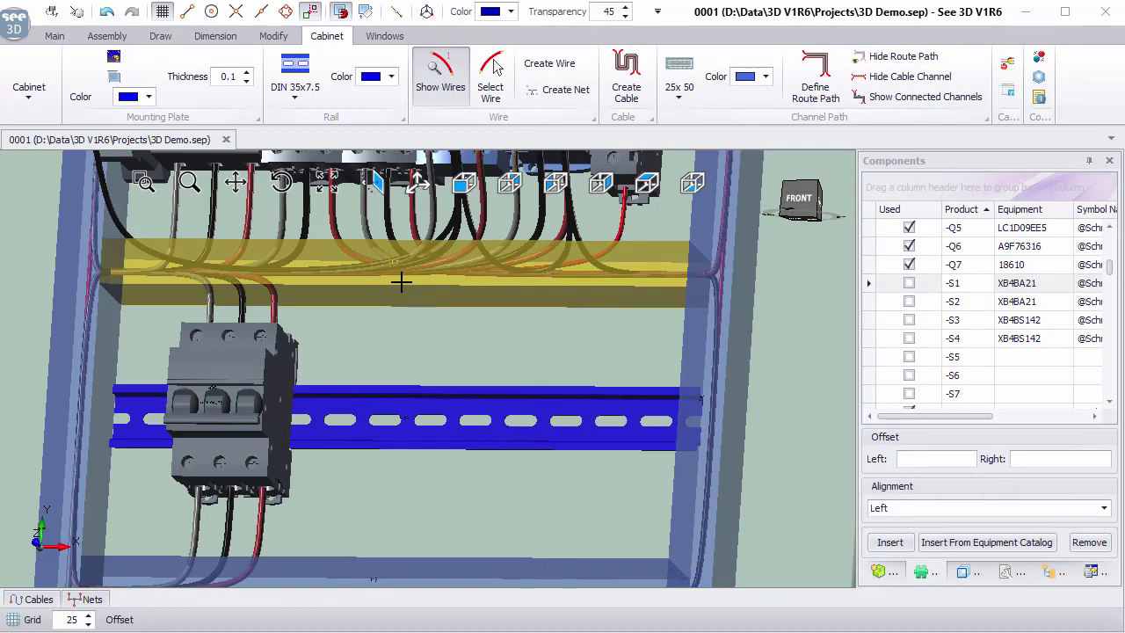
- Make all components of the drawing visible
{"action": "scroll", "coordinate": [444, 286], "scroll_direction": "down", "scroll_amount": 5}
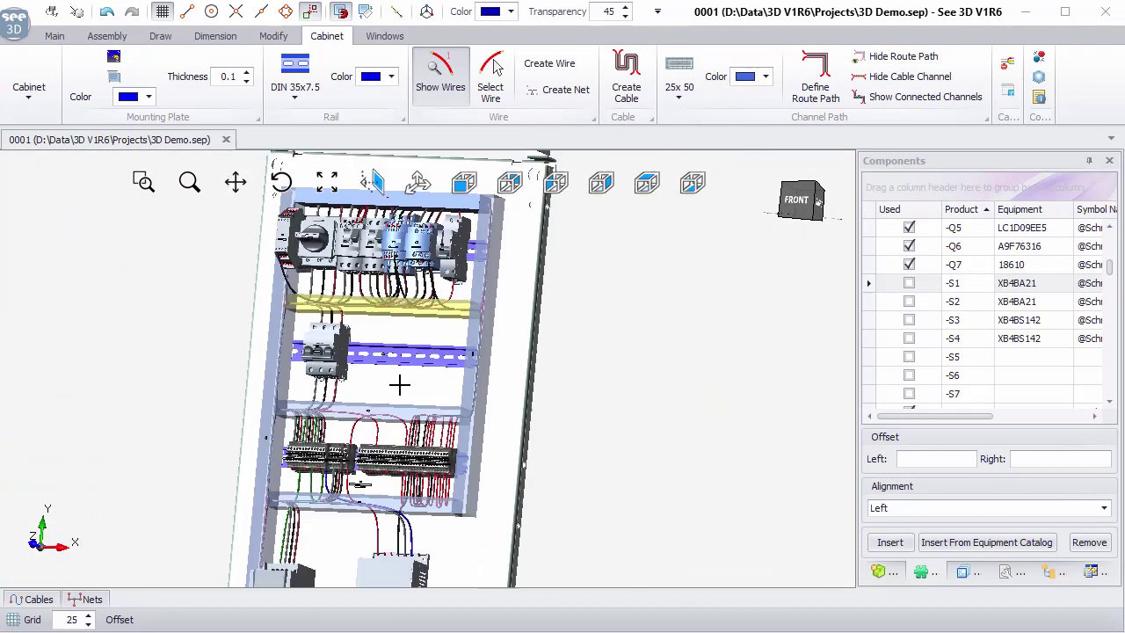
{"action": "middle_click_drag", "start_coordinate": [402, 387], "coordinate": [446, 311]}
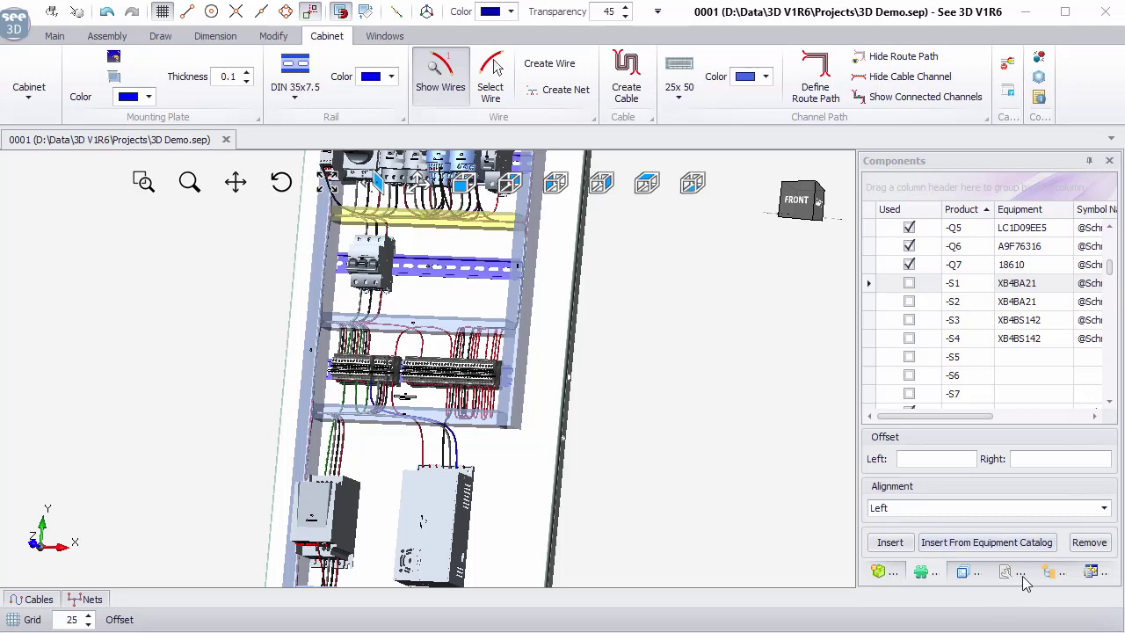
{"action": "left_click", "coordinate": [1051, 572]}
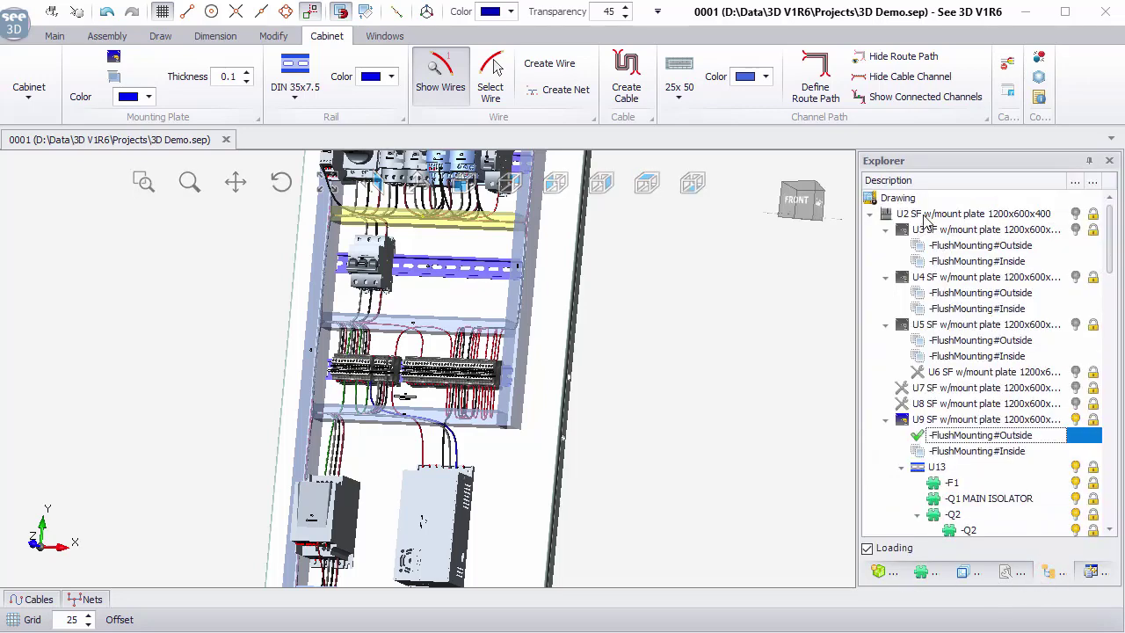
{"action": "left_click", "coordinate": [914, 201]}
{"action": "right_click", "coordinate": [912, 199]}
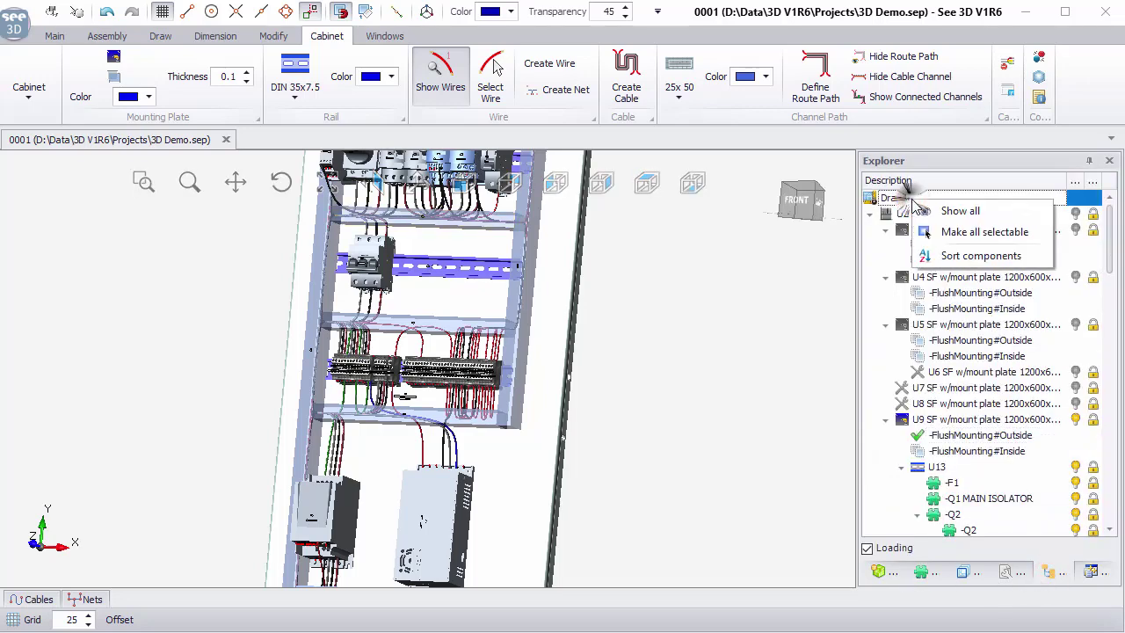
{"action": "left_click", "coordinate": [958, 216]}
- Set the outside flush-mounting plane of the front door (U5) as the working plane and bring back the component list
{"action": "middle_click_drag", "start_coordinate": [498, 369], "coordinate": [538, 365]}
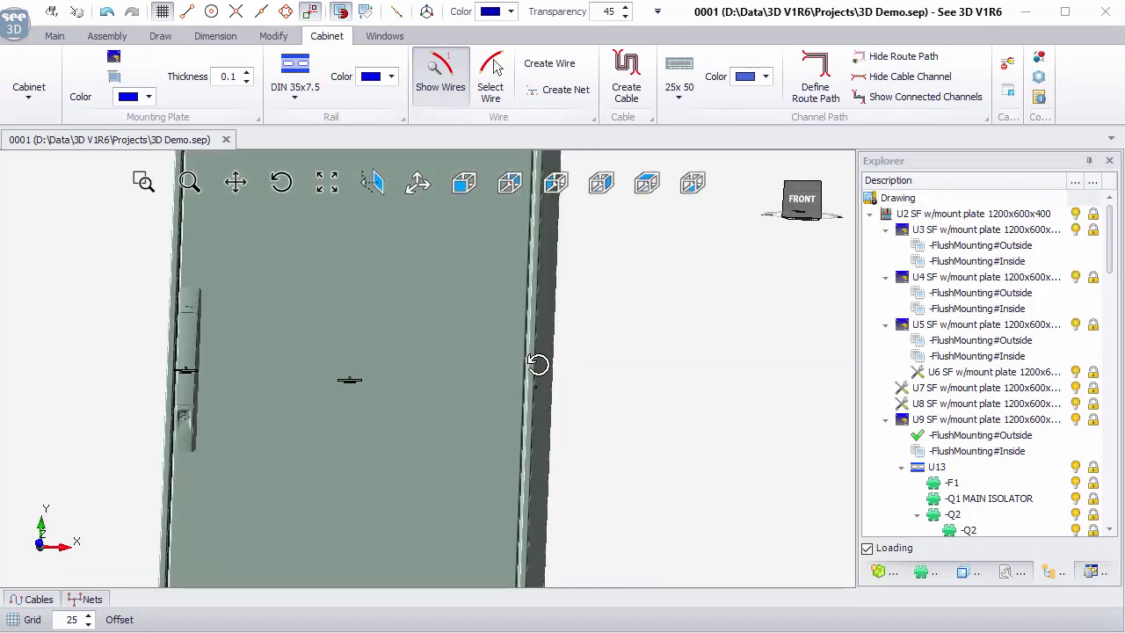
{"action": "scroll", "coordinate": [518, 378], "scroll_direction": "down", "scroll_amount": 5}
{"action": "middle_click_drag", "start_coordinate": [464, 396], "coordinate": [438, 404]}
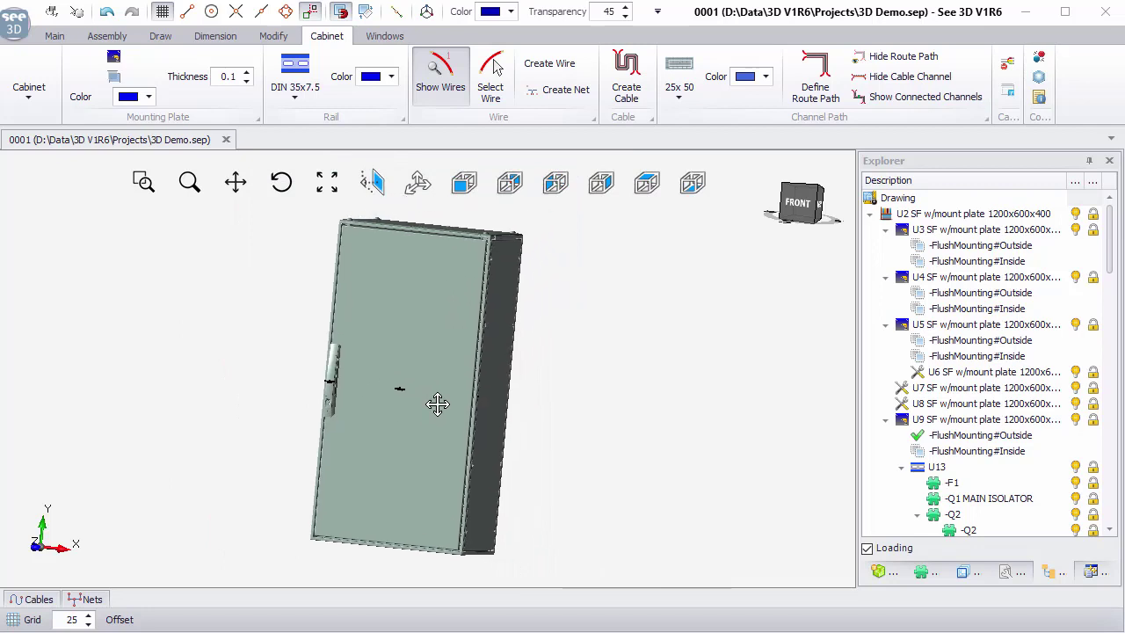
{"action": "left_click", "coordinate": [402, 346]}
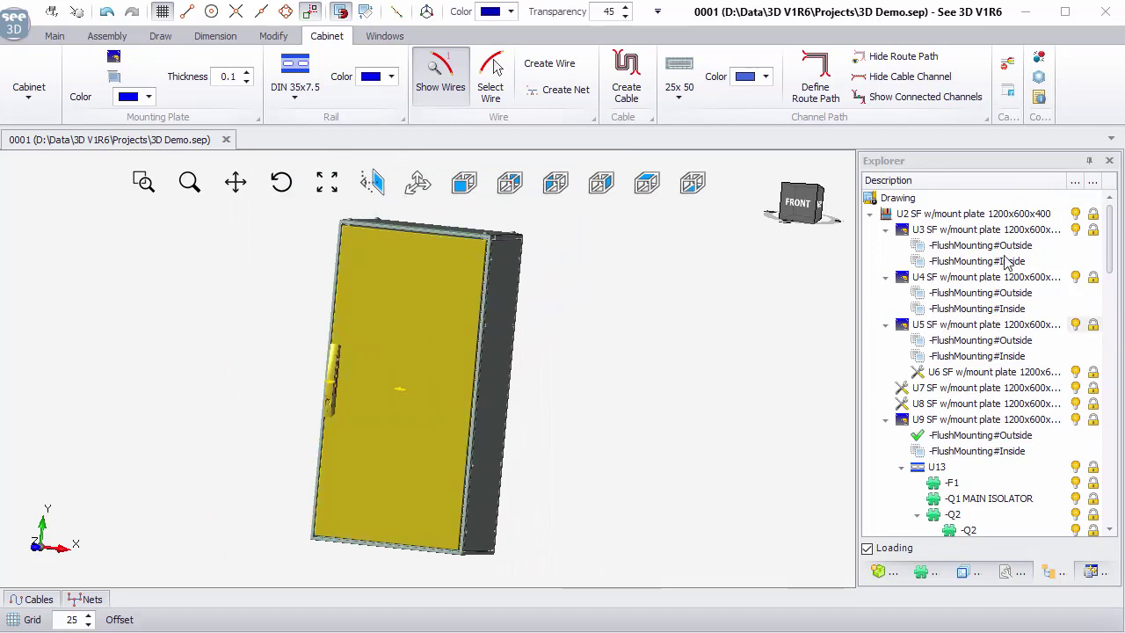
{"action": "left_click", "coordinate": [961, 327]}
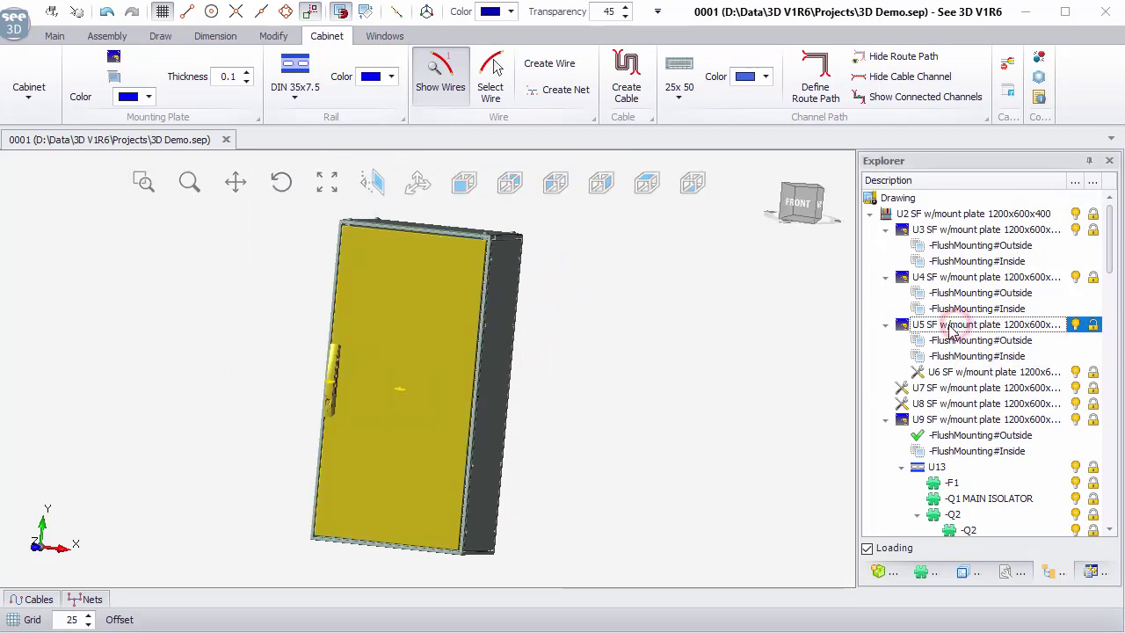
{"action": "left_click", "coordinate": [964, 342]}
{"action": "right_click", "coordinate": [963, 343]}
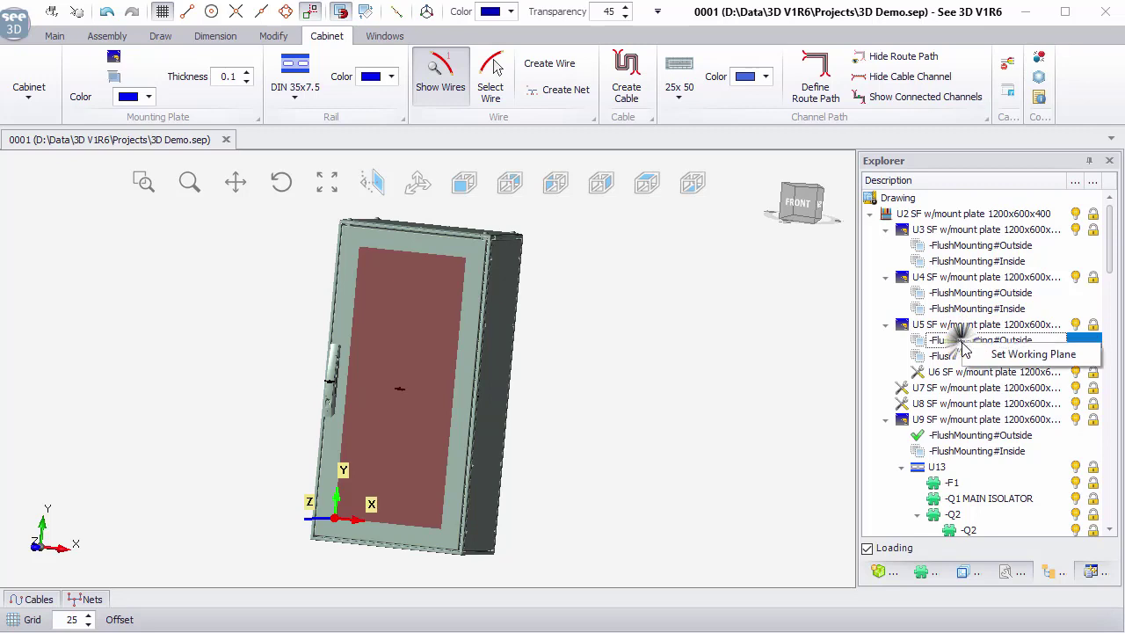
{"action": "left_click", "coordinate": [1019, 355]}
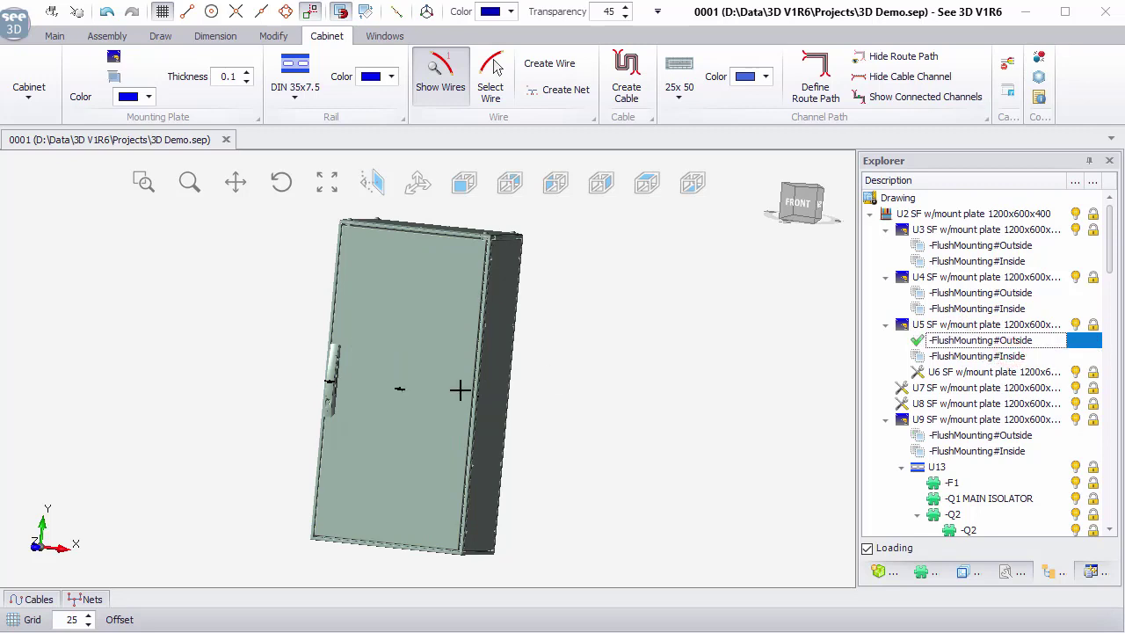
{"action": "left_click", "coordinate": [917, 572]}
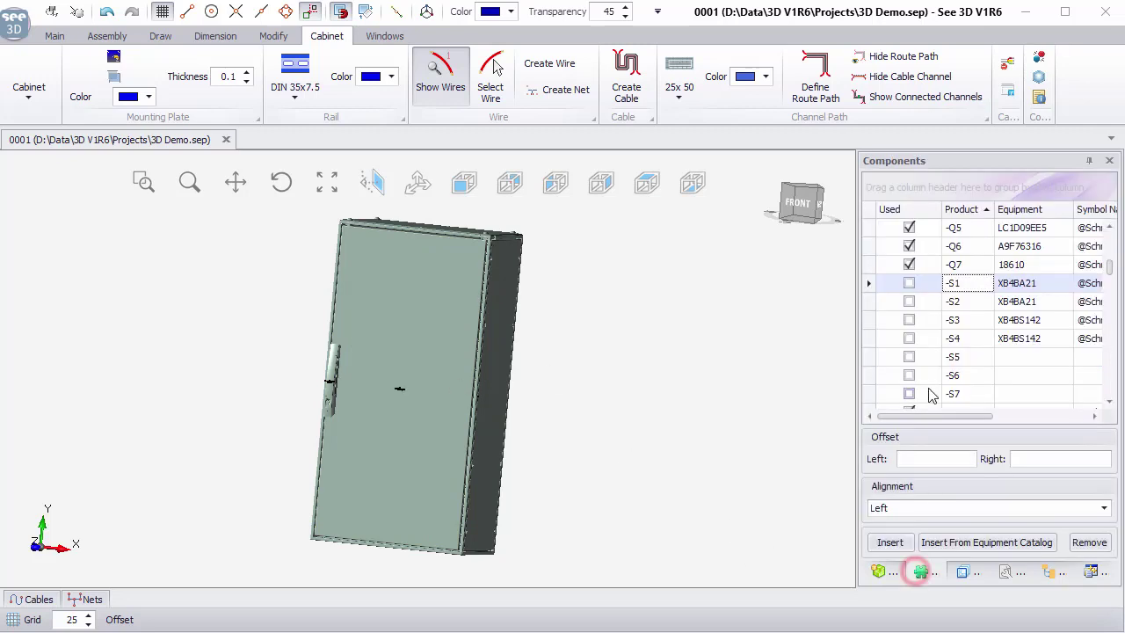
{"action": "left_click", "coordinate": [910, 283]}
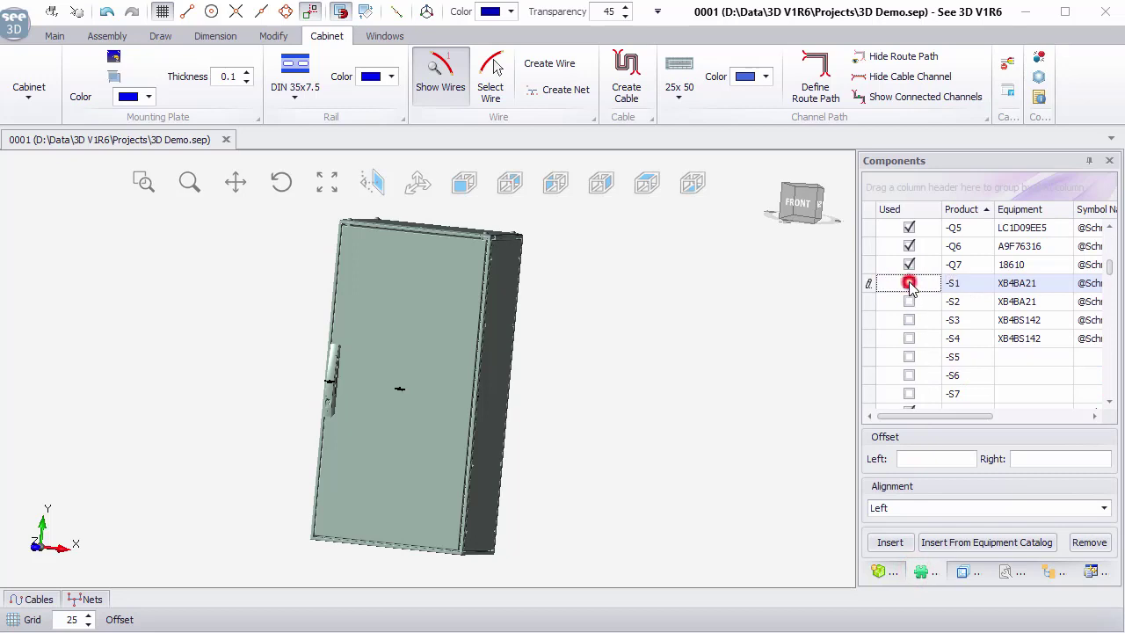
{"action": "scroll", "coordinate": [399, 324], "scroll_direction": "up", "scroll_amount": 4}
{"action": "scroll", "coordinate": [399, 324], "scroll_direction": "up", "scroll_amount": 1}
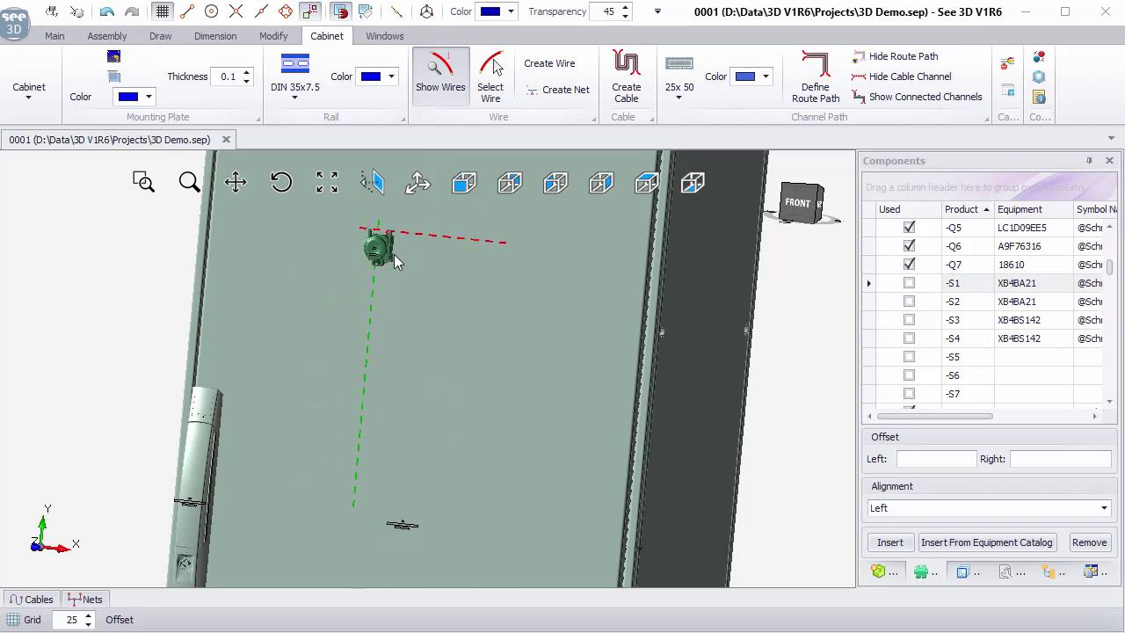
- Set object snapping to detect only components that intersect the active plane
{"action": "left_click", "coordinate": [159, 38]}
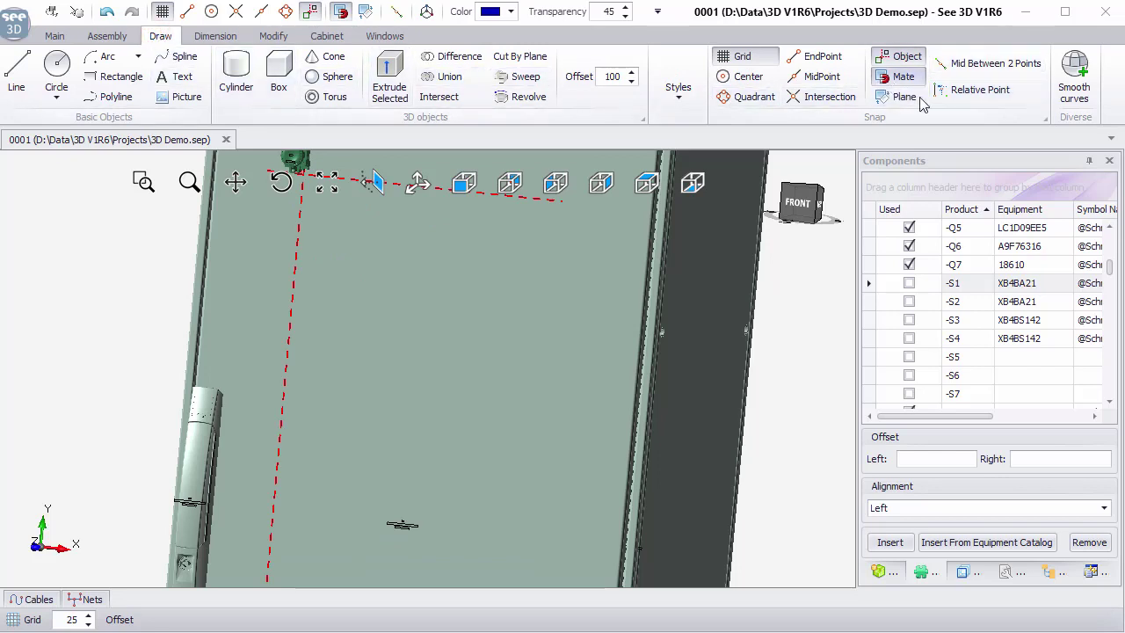
{"action": "left_click", "coordinate": [1045, 119]}
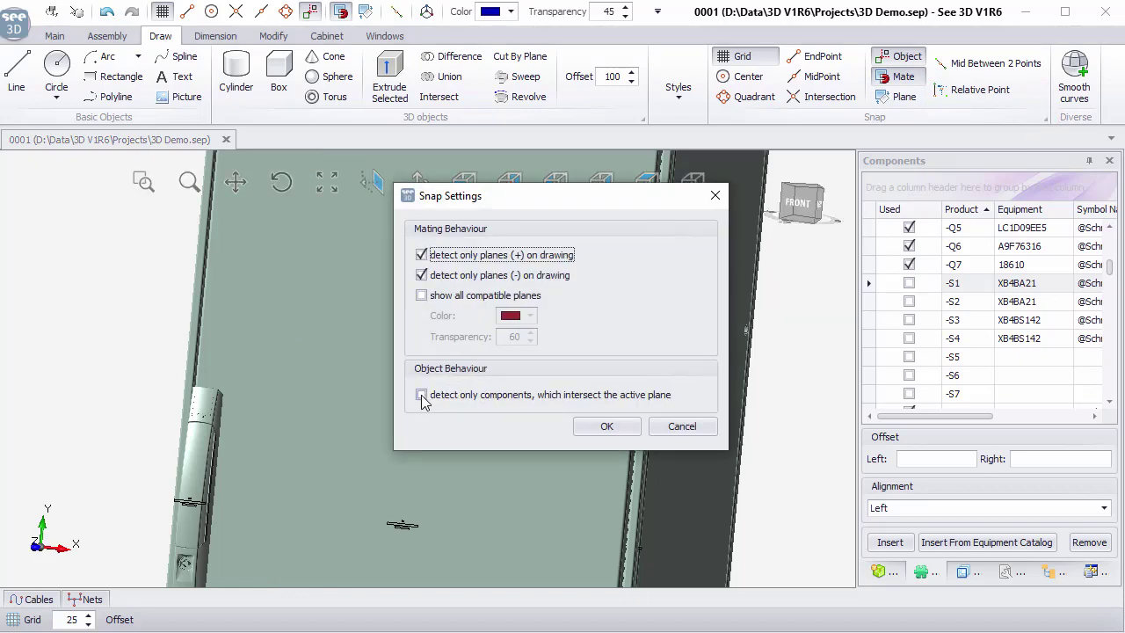
{"action": "left_click", "coordinate": [422, 396]}
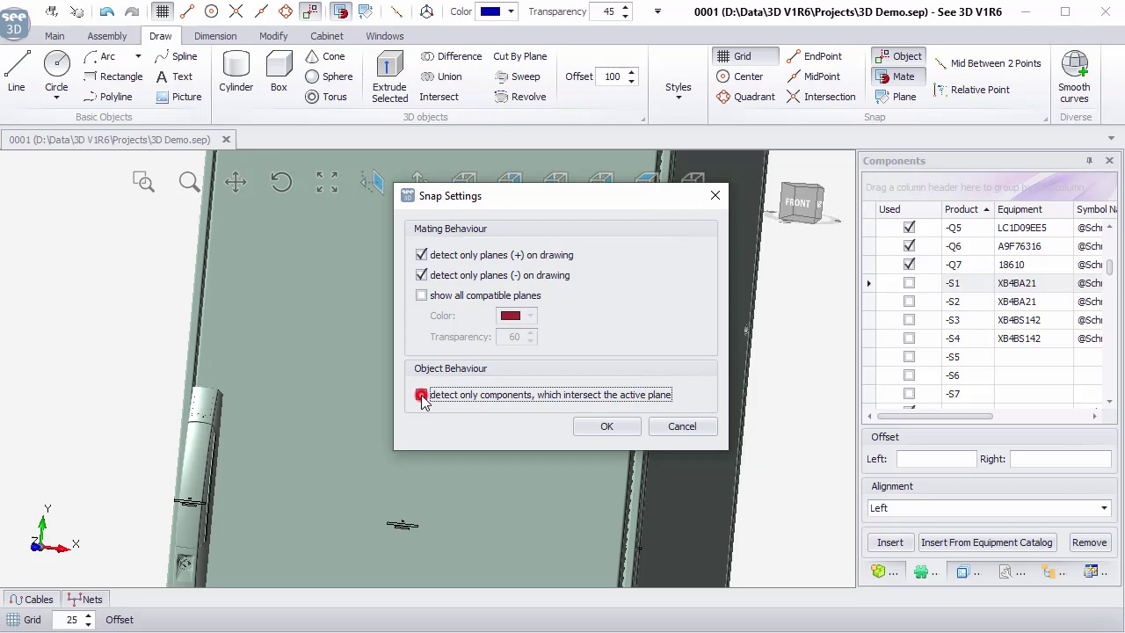
{"action": "left_click", "coordinate": [602, 427]}
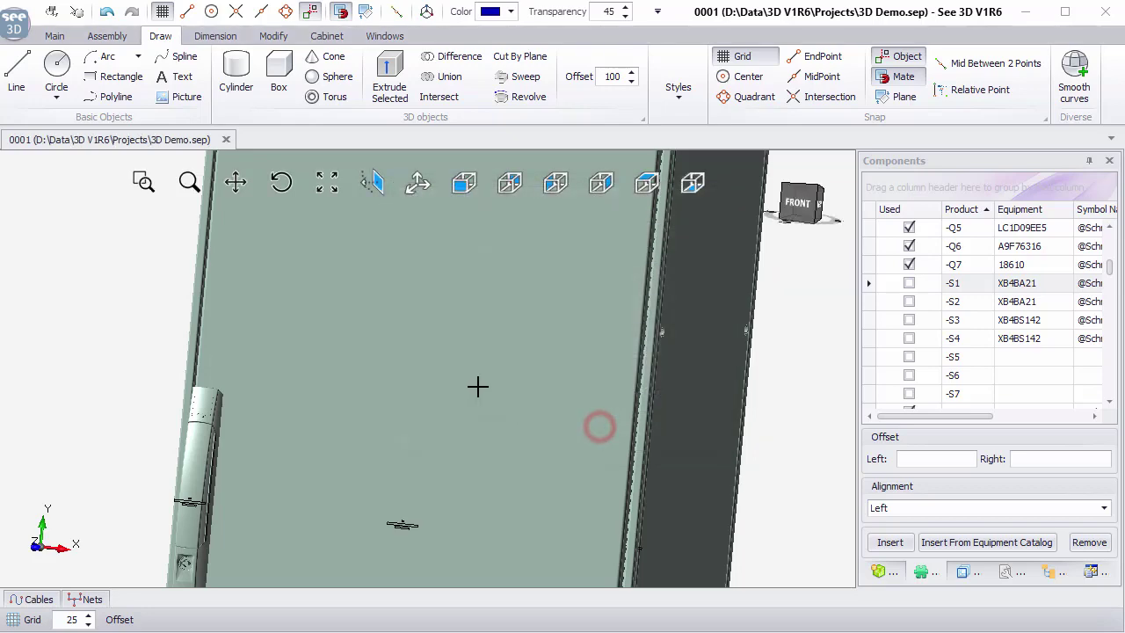
- Place component -S1 on the upper part of the door, with an X offset from the vertical centreline toward the handle side
{"action": "left_click", "coordinate": [909, 283]}
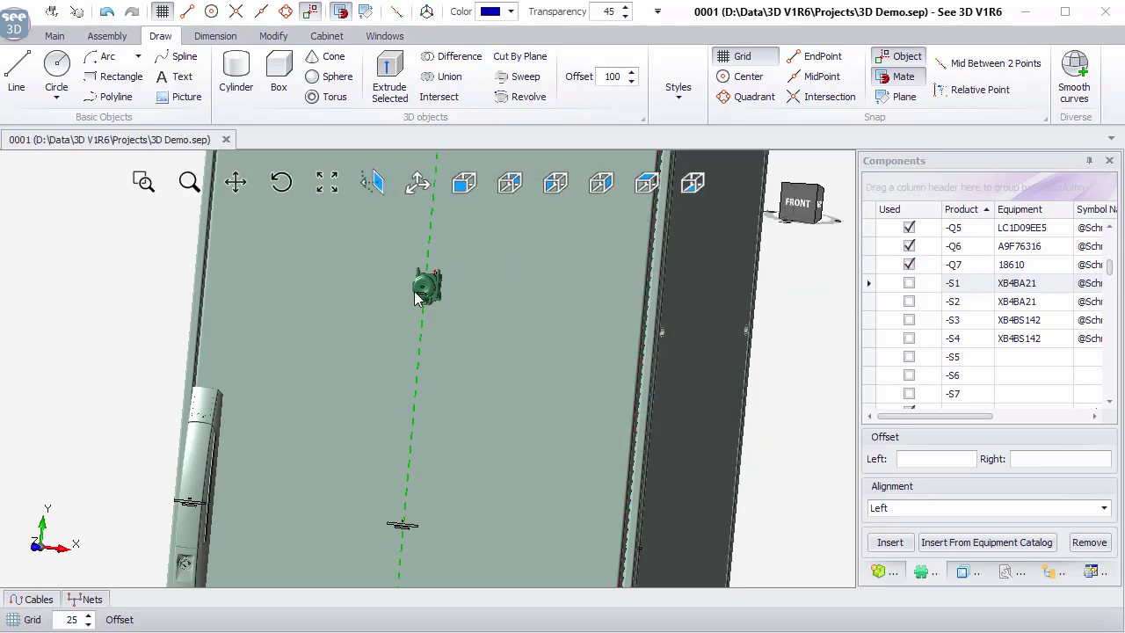
{"action": "scroll", "coordinate": [420, 297], "scroll_direction": "down", "scroll_amount": 2}
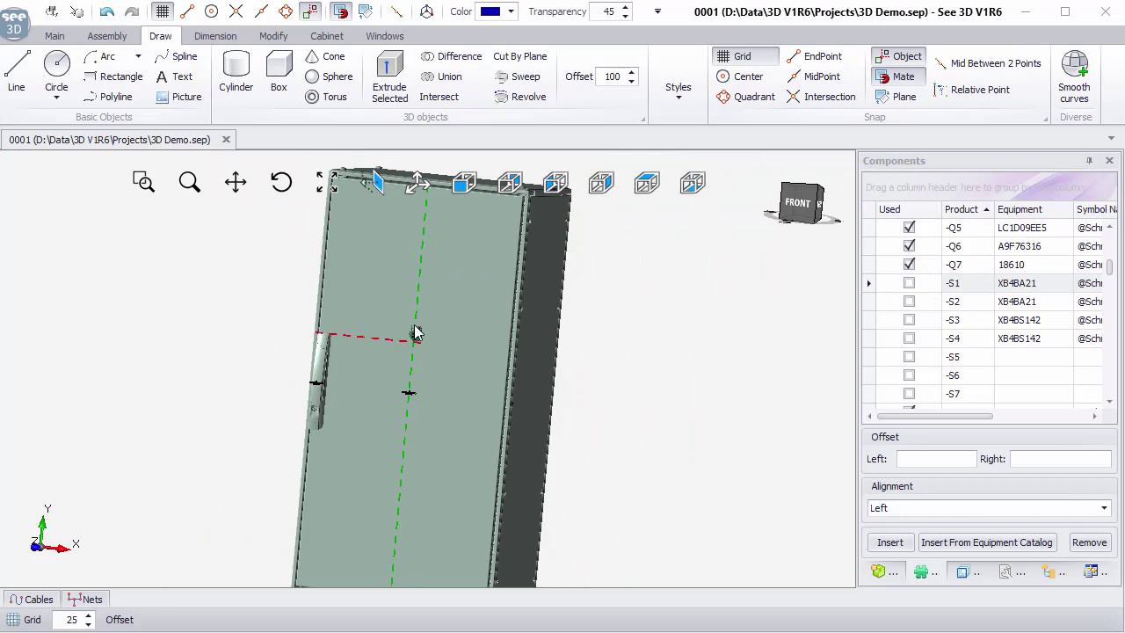
{"action": "scroll", "coordinate": [418, 316], "scroll_direction": "up", "scroll_amount": 2}
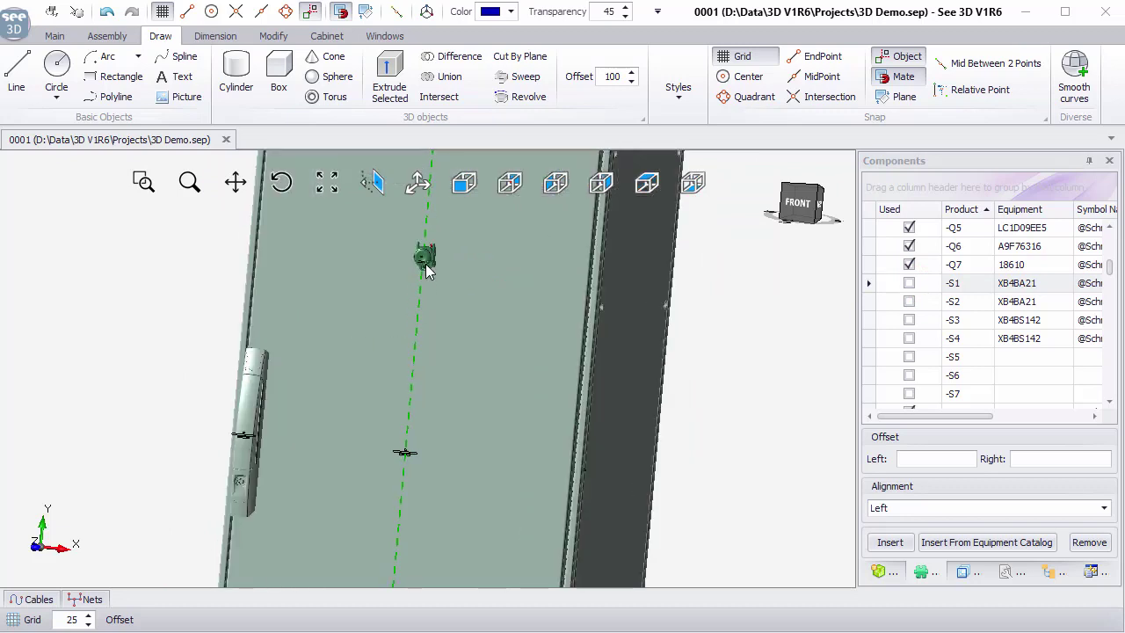
{"action": "left_click", "coordinate": [428, 271]}
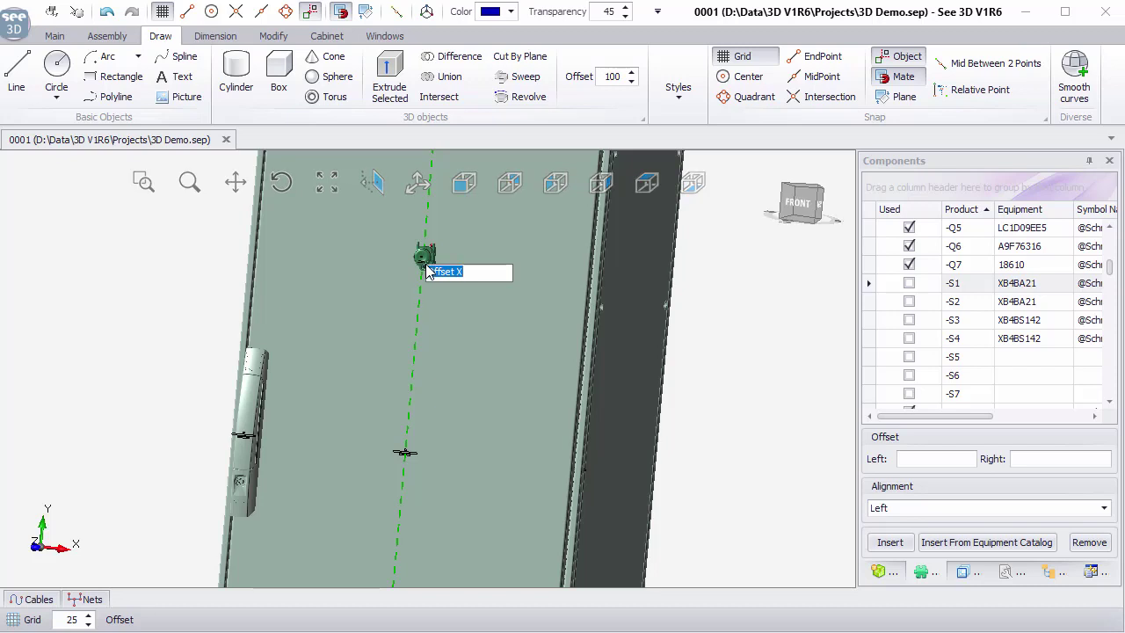
{"action": "key", "text": "BackSpace"}
{"action": "key", "text": "Return"}
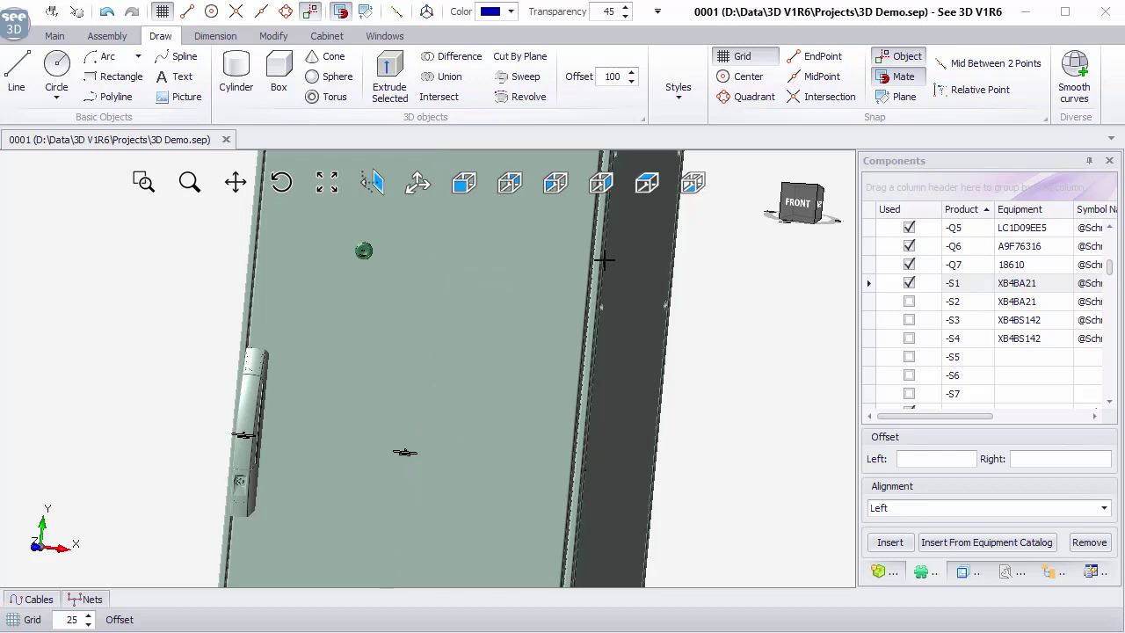
- Place component -S2 on the door's vertical centreline level with -S1, and -S3 directly below -S2 with a Y offset of -100
{"action": "left_click", "coordinate": [910, 303]}
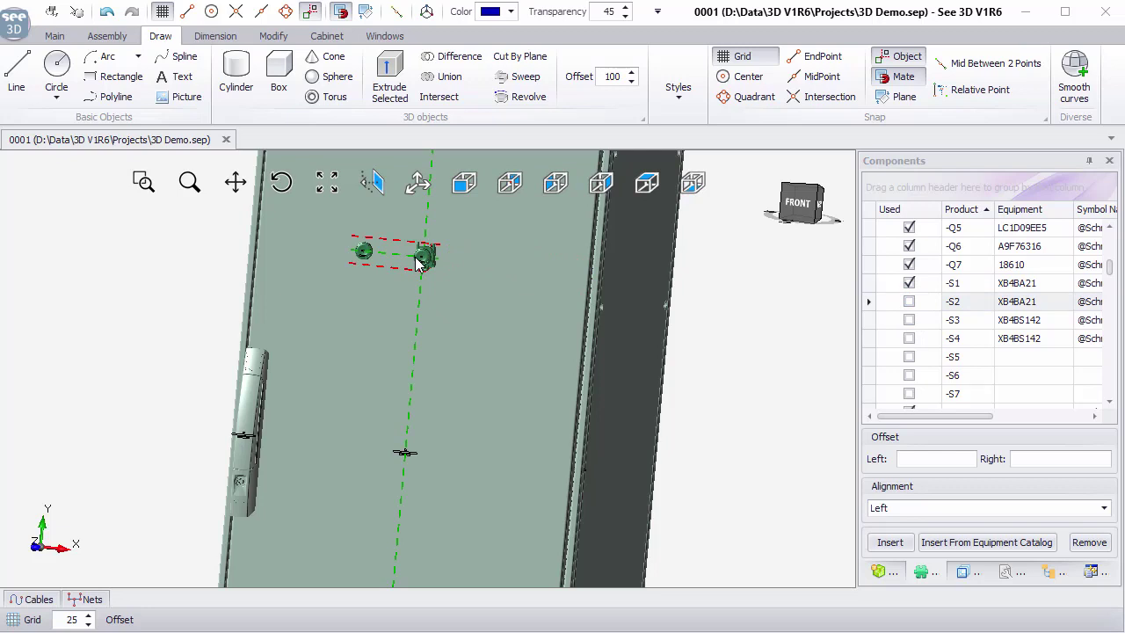
{"action": "left_click", "coordinate": [419, 259]}
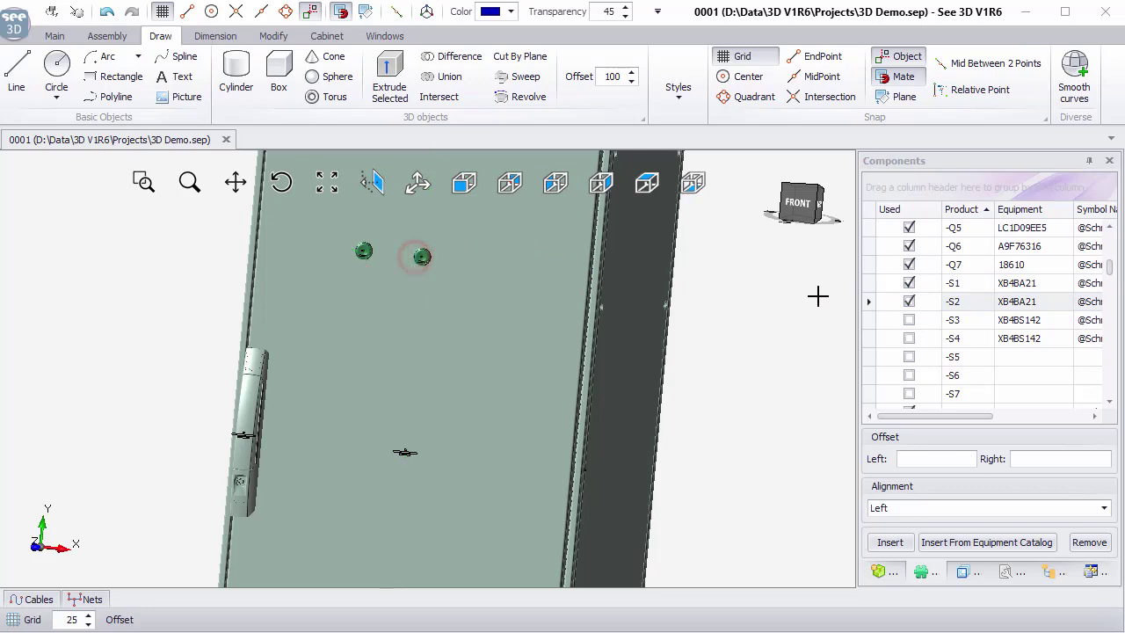
{"action": "left_click", "coordinate": [909, 322]}
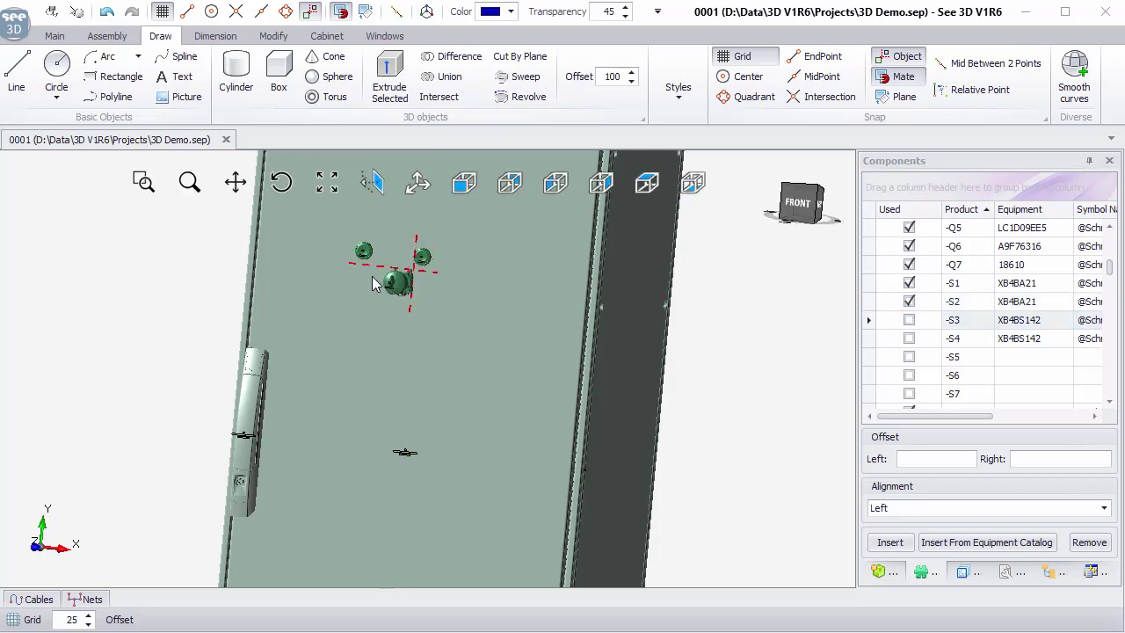
{"action": "left_click", "coordinate": [426, 262]}
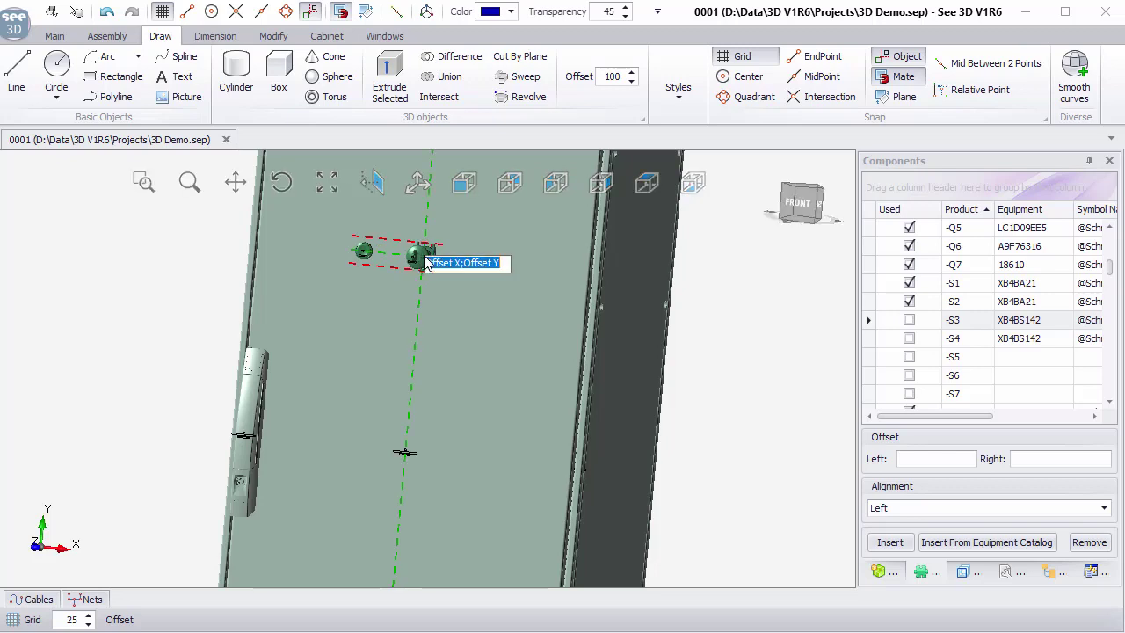
{"action": "key", "text": "BackSpace"}
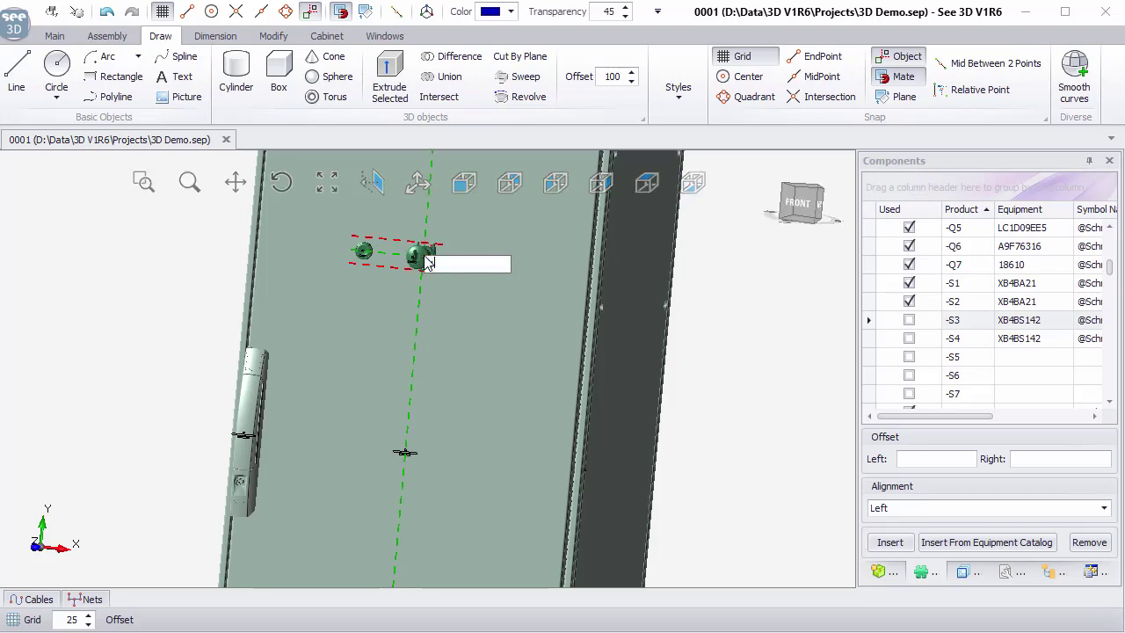
{"action": "type", "text": "-100"}
{"action": "key", "text": "Return"}
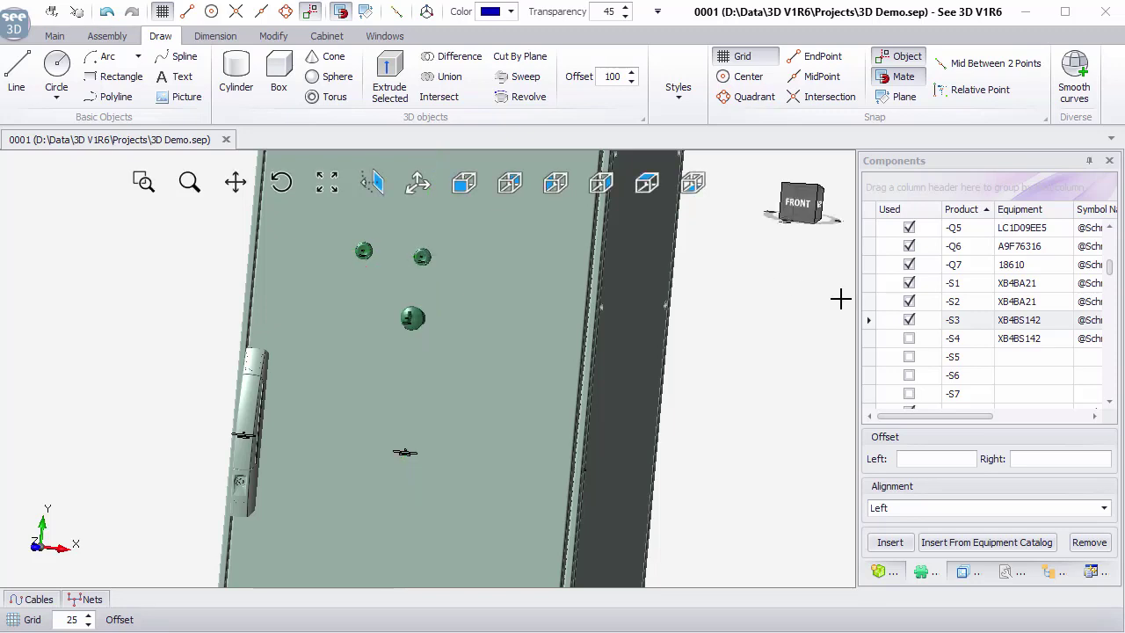
- Place component -S4 beside -S2 on the door, on the side away from the handle, with an offset of 100;0
{"action": "left_click", "coordinate": [909, 338]}
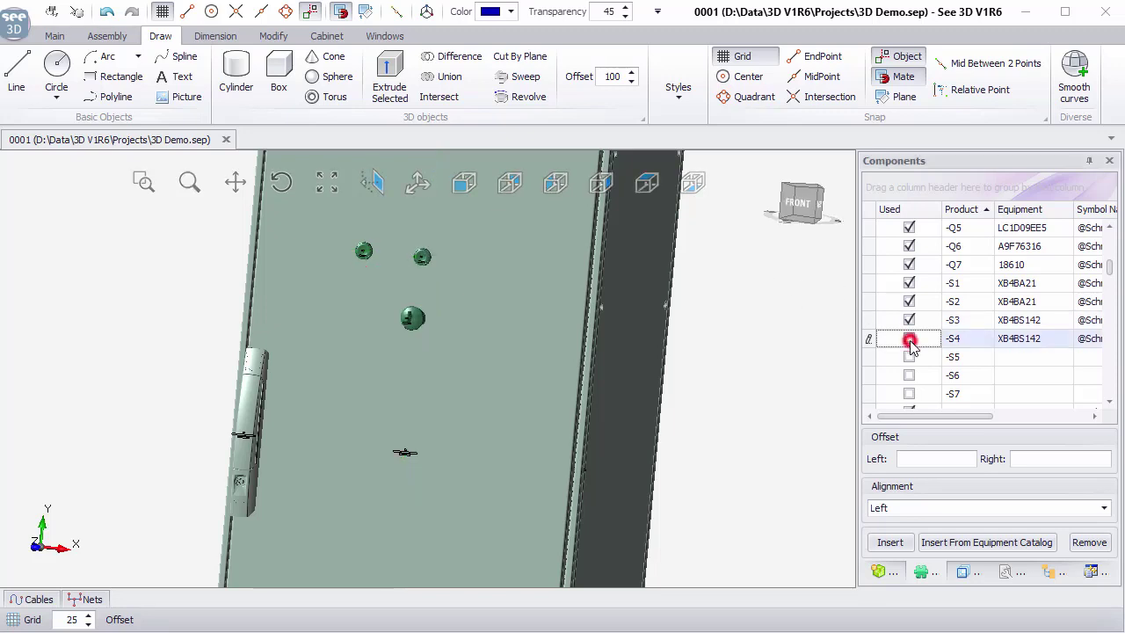
{"action": "left_click", "coordinate": [425, 264]}
{"action": "type", "text": "90;0"}
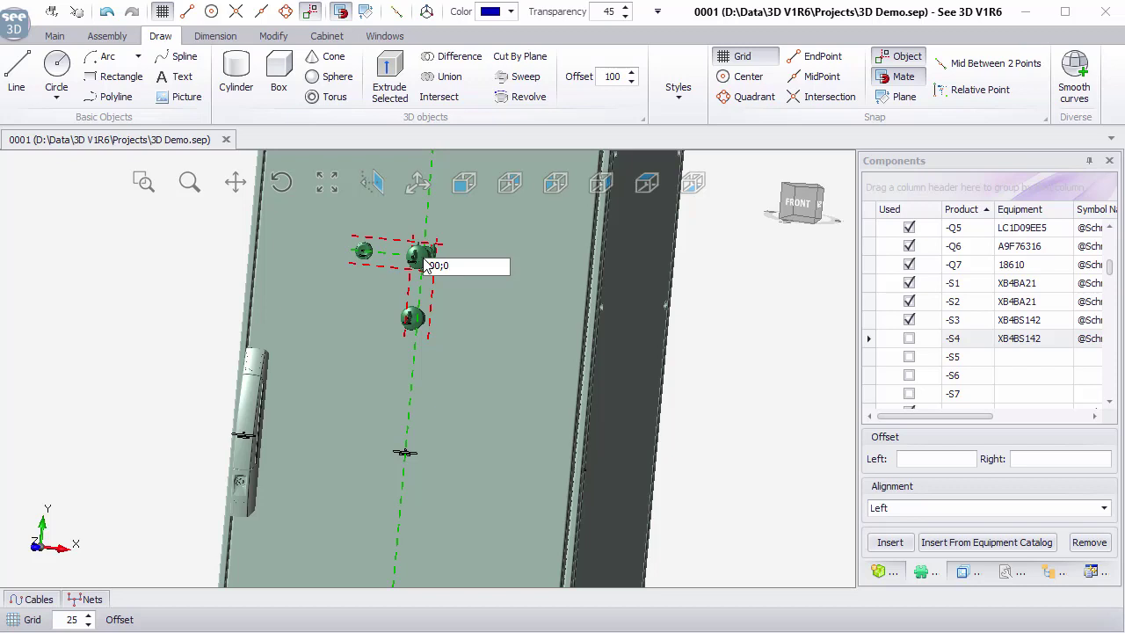
{"action": "key", "text": "Return"}
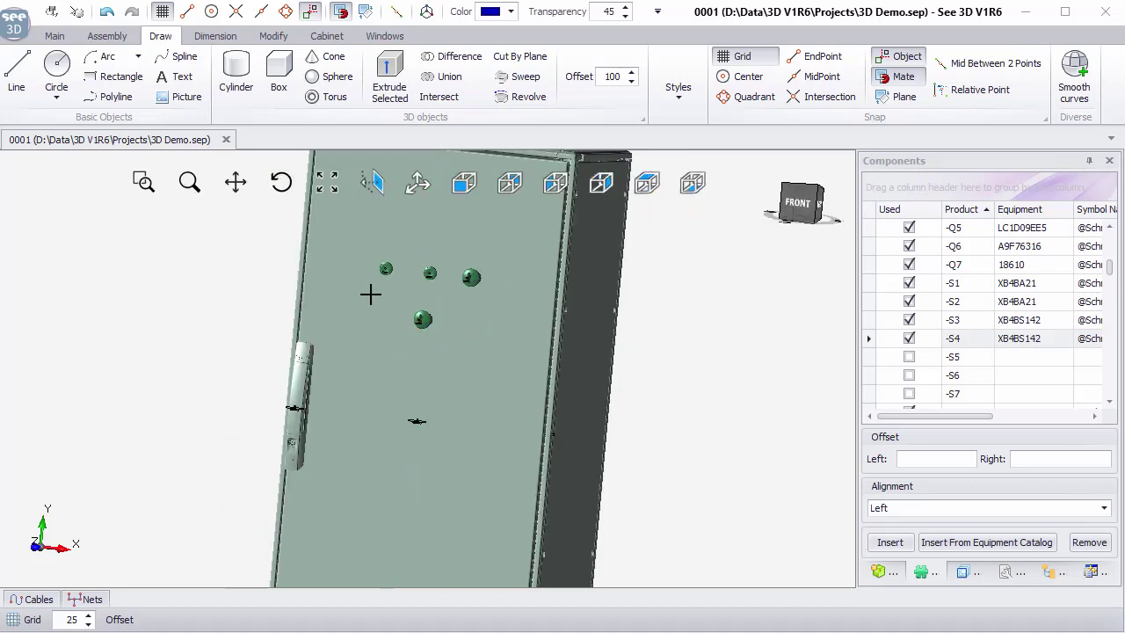
- Preview the Perforex drill holes generated for the front door and inspect the cutouts of the four mounted components
{"action": "left_click", "coordinate": [409, 240]}
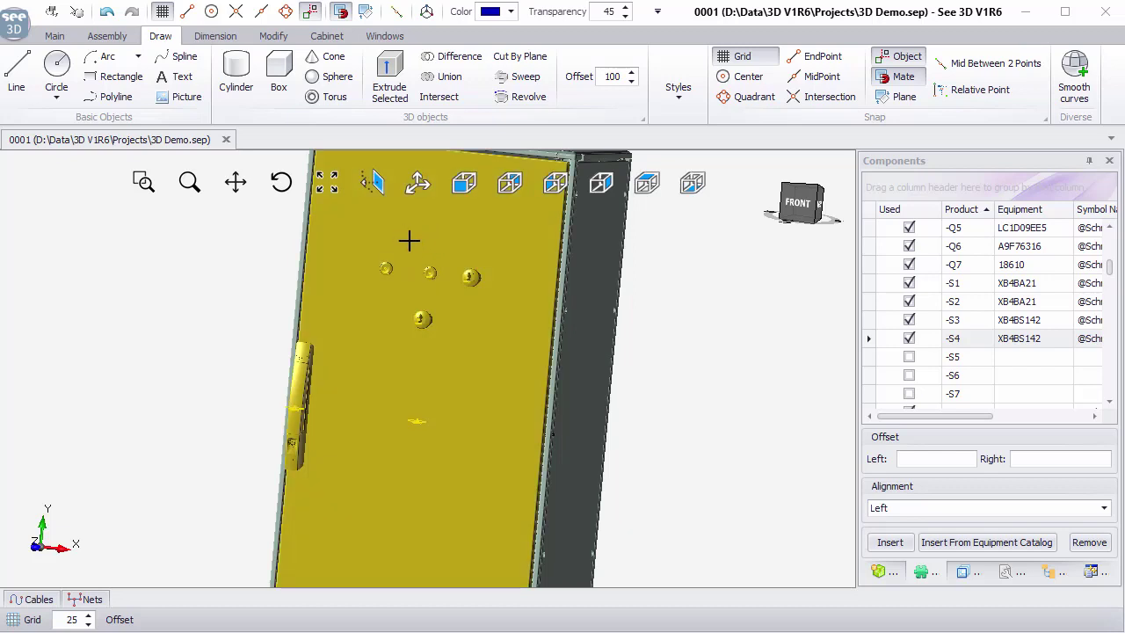
{"action": "right_click", "coordinate": [414, 235]}
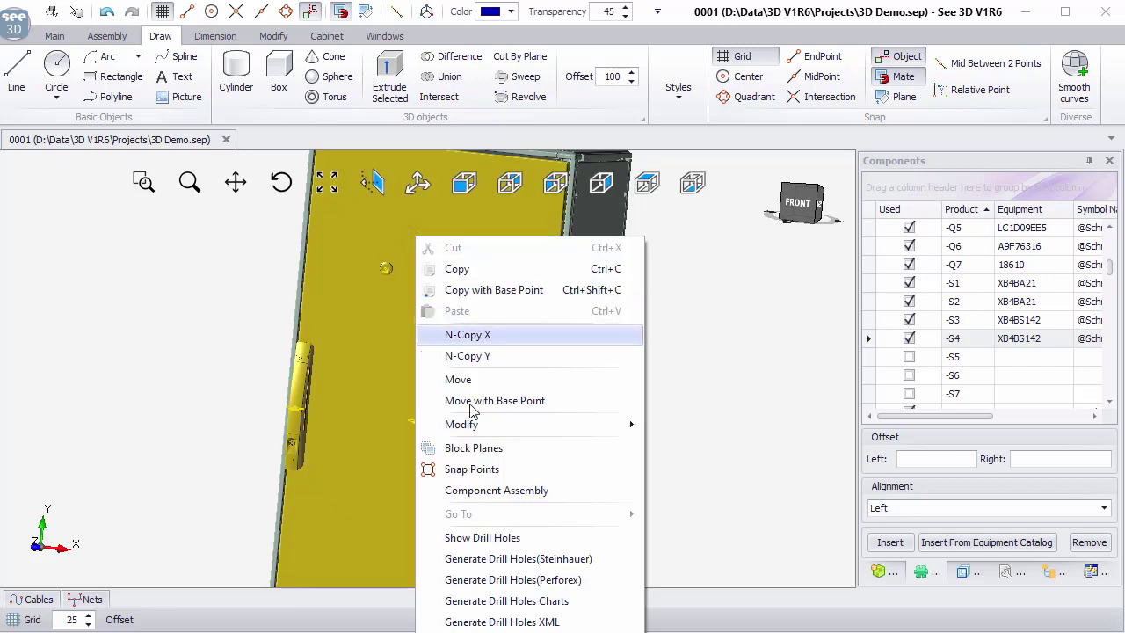
{"action": "left_click", "coordinate": [517, 582]}
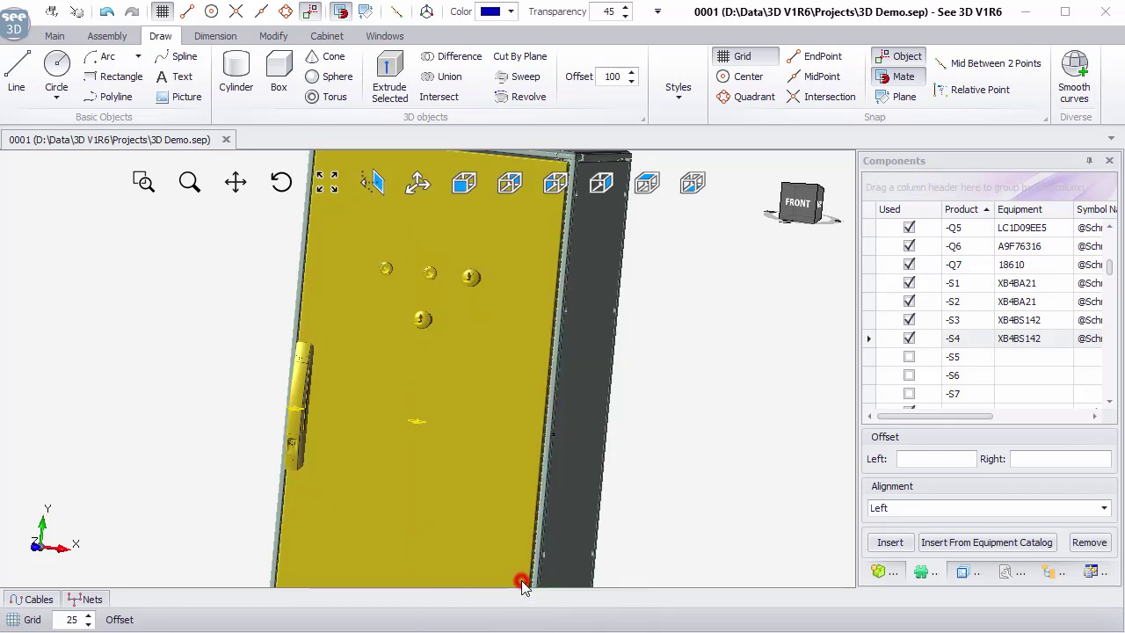
{"action": "scroll", "coordinate": [619, 191], "scroll_direction": "up", "scroll_amount": 4}
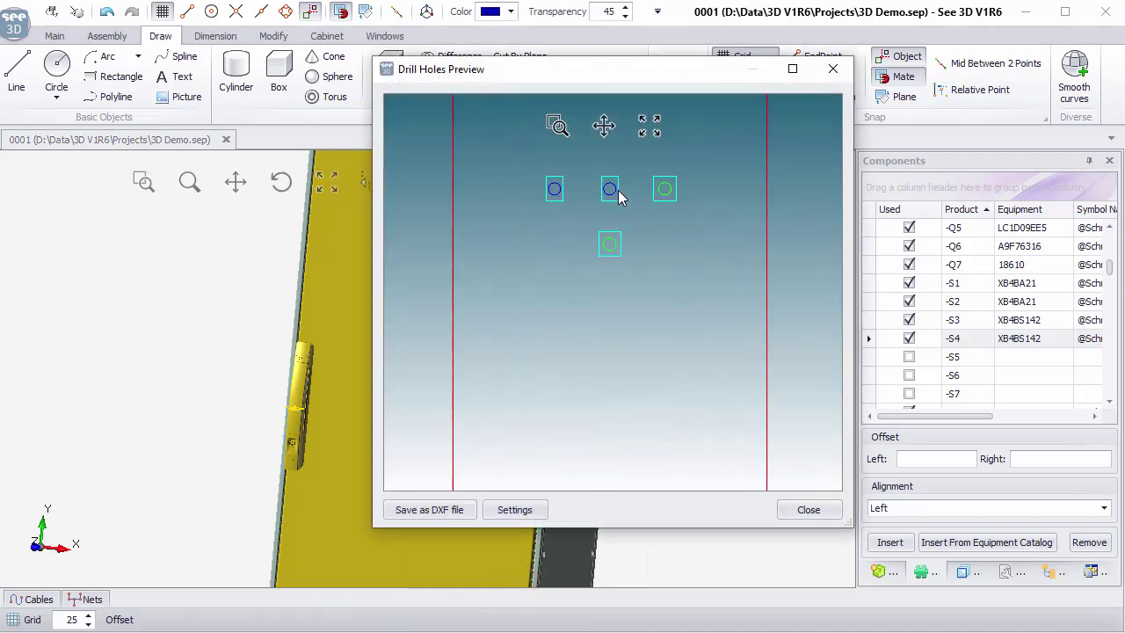
{"action": "scroll", "coordinate": [618, 180], "scroll_direction": "up", "scroll_amount": 2}
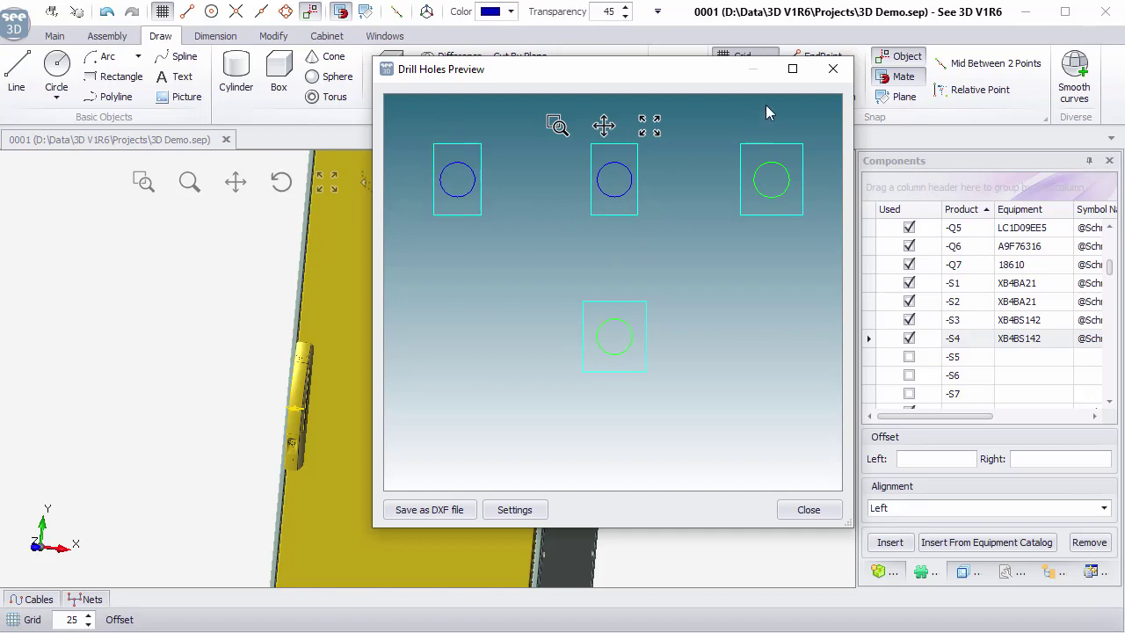
{"action": "left_click", "coordinate": [834, 69]}
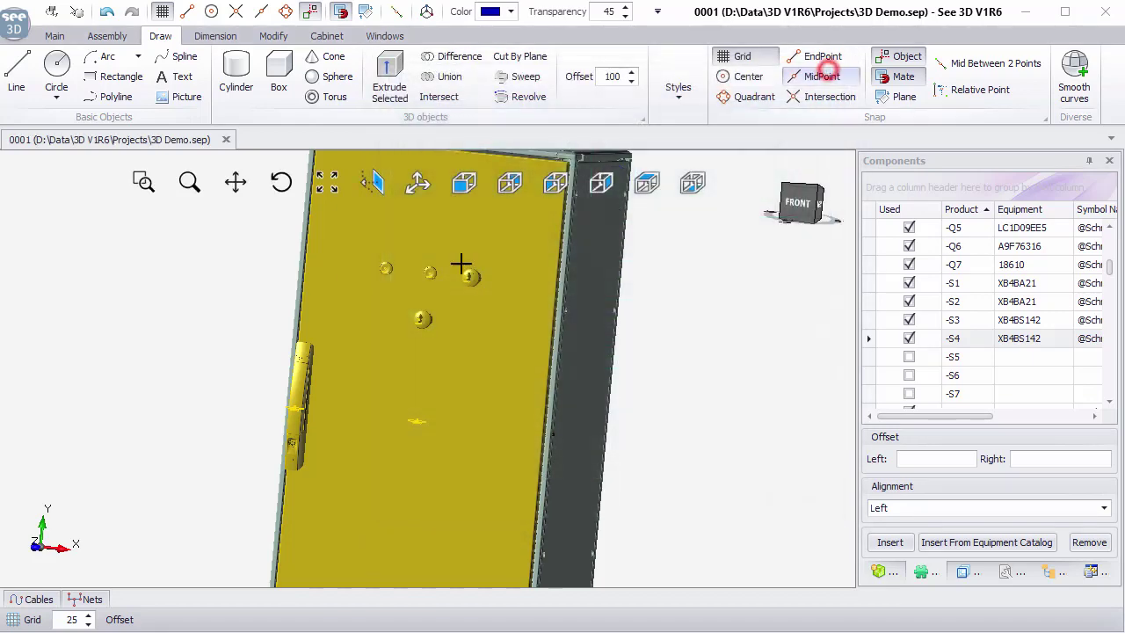
- Generate the drill hole charts for the front door and examine the hole positions and the table of locations and sizes
{"action": "right_click", "coordinate": [420, 216]}
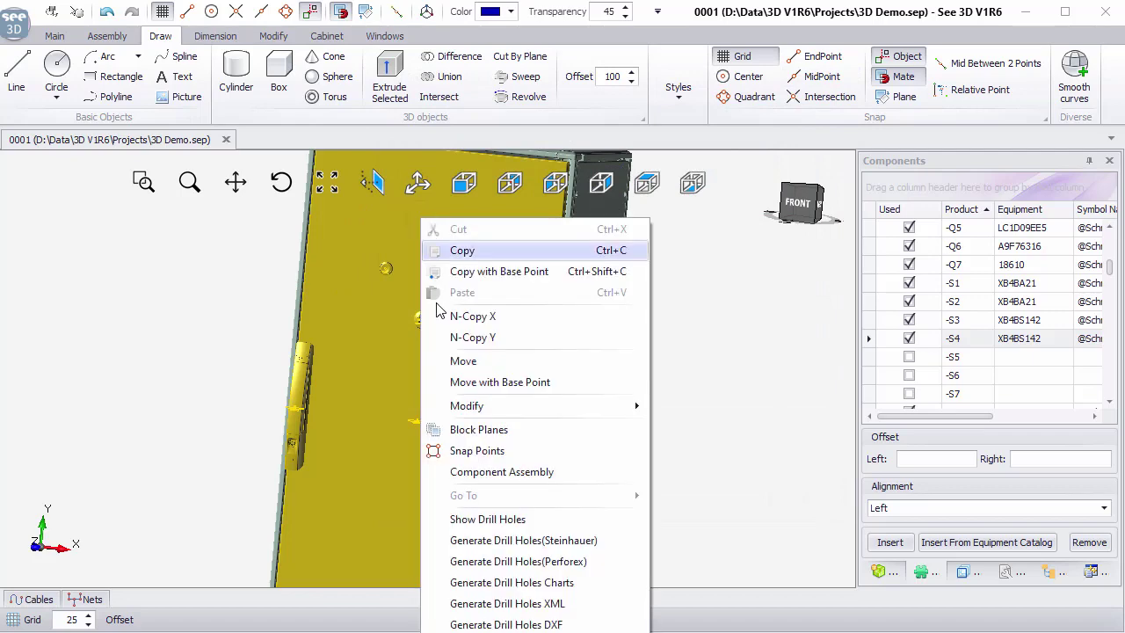
{"action": "left_click", "coordinate": [490, 586]}
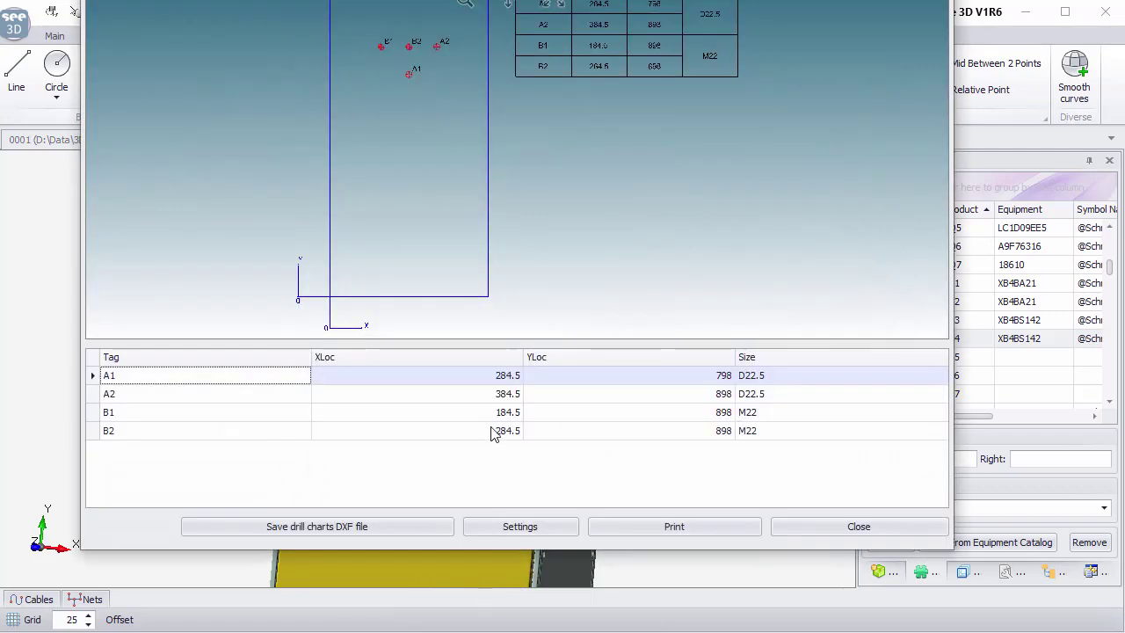
{"action": "scroll", "coordinate": [400, 53], "scroll_direction": "up", "scroll_amount": 3}
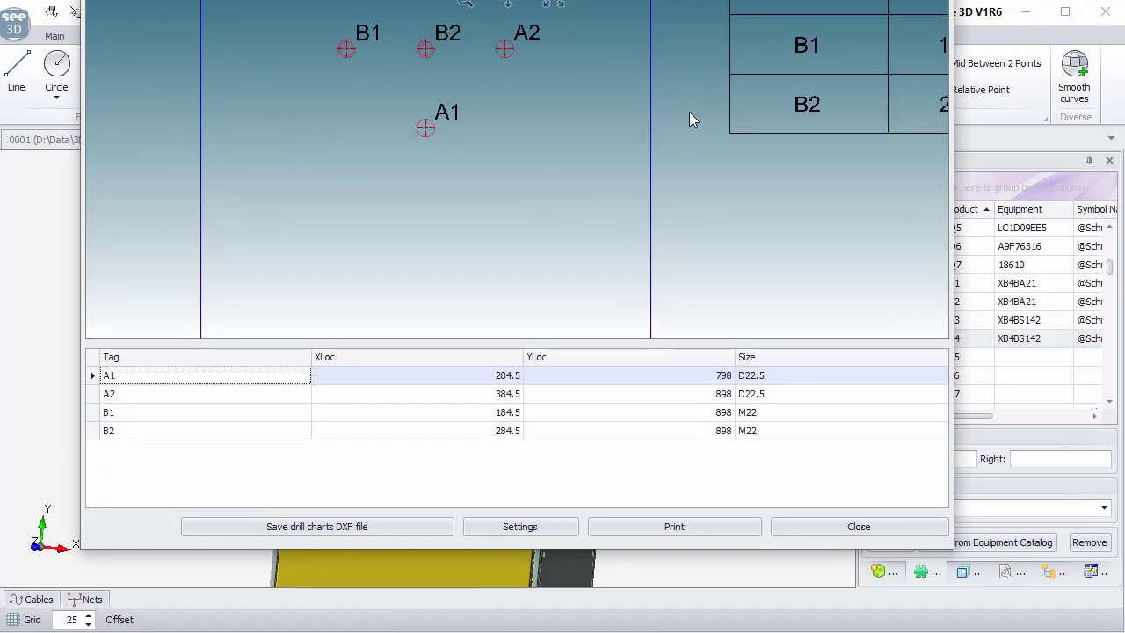
{"action": "left_click", "coordinate": [508, 4]}
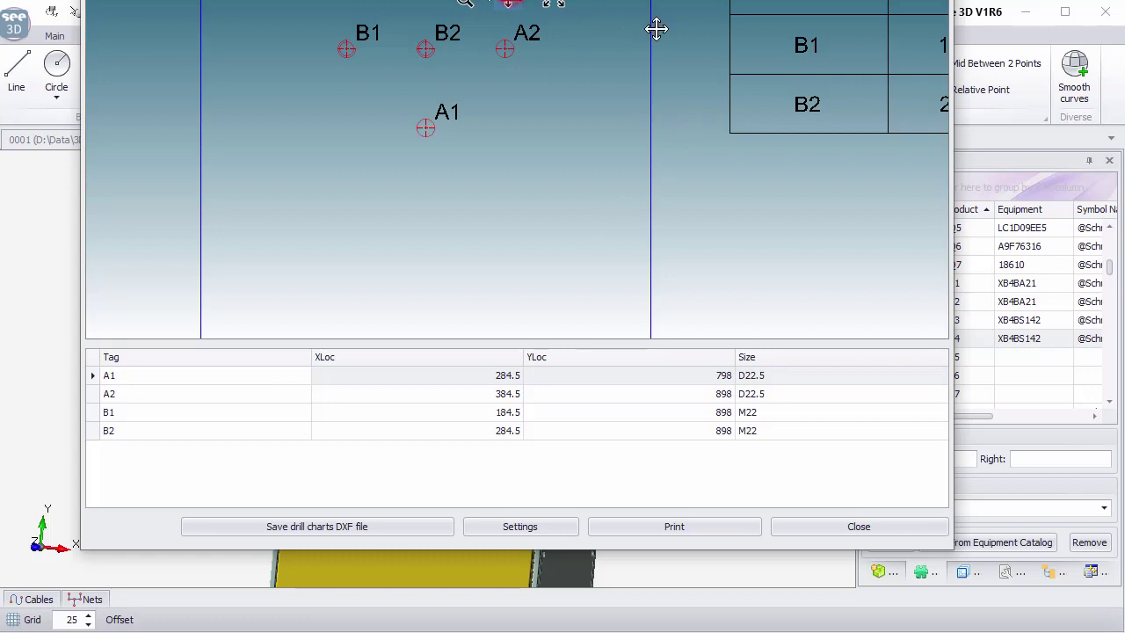
{"action": "left_click_drag", "start_coordinate": [658, 27], "coordinate": [290, 224]}
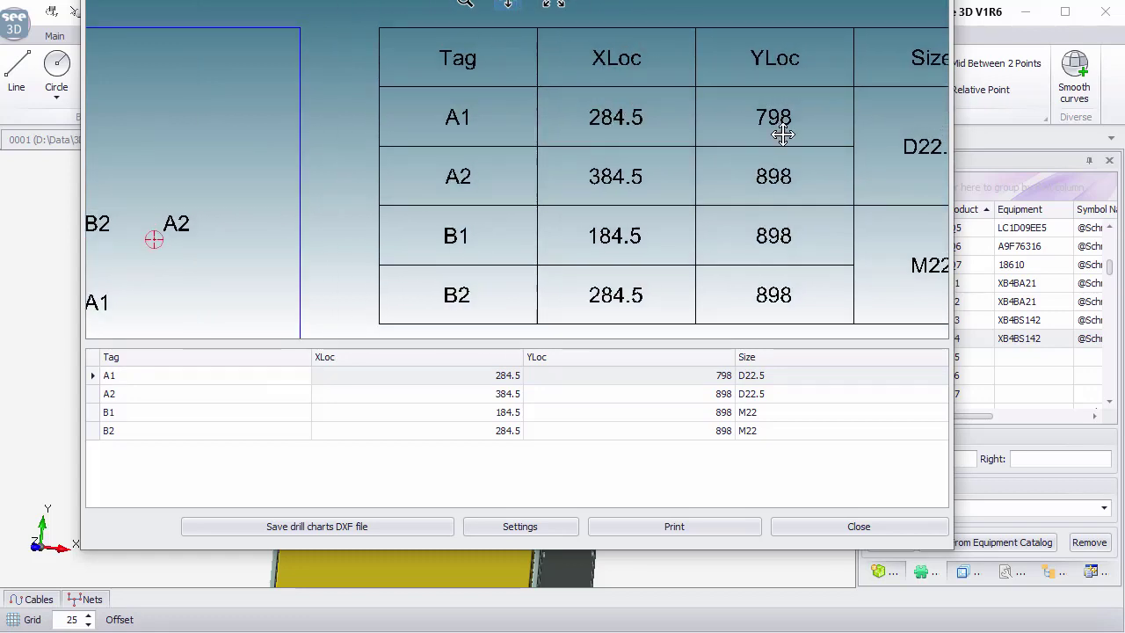
{"action": "left_click_drag", "start_coordinate": [782, 131], "coordinate": [606, 143]}
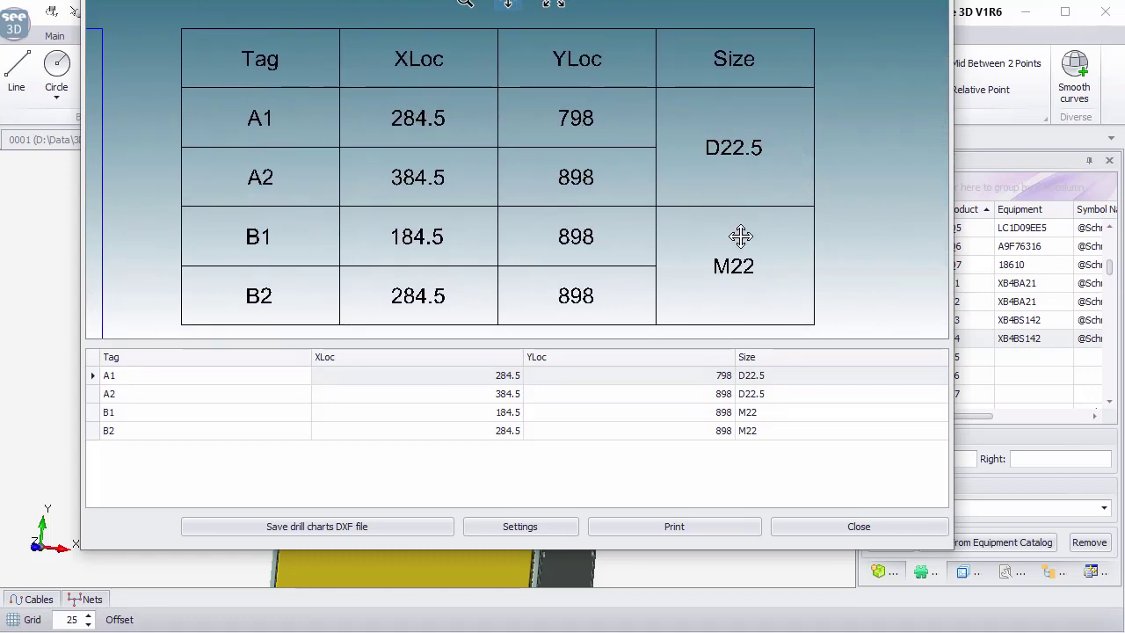
{"action": "scroll", "coordinate": [713, 220], "scroll_direction": "down", "scroll_amount": 2}
{"action": "scroll", "coordinate": [712, 221], "scroll_direction": "down", "scroll_amount": 1}
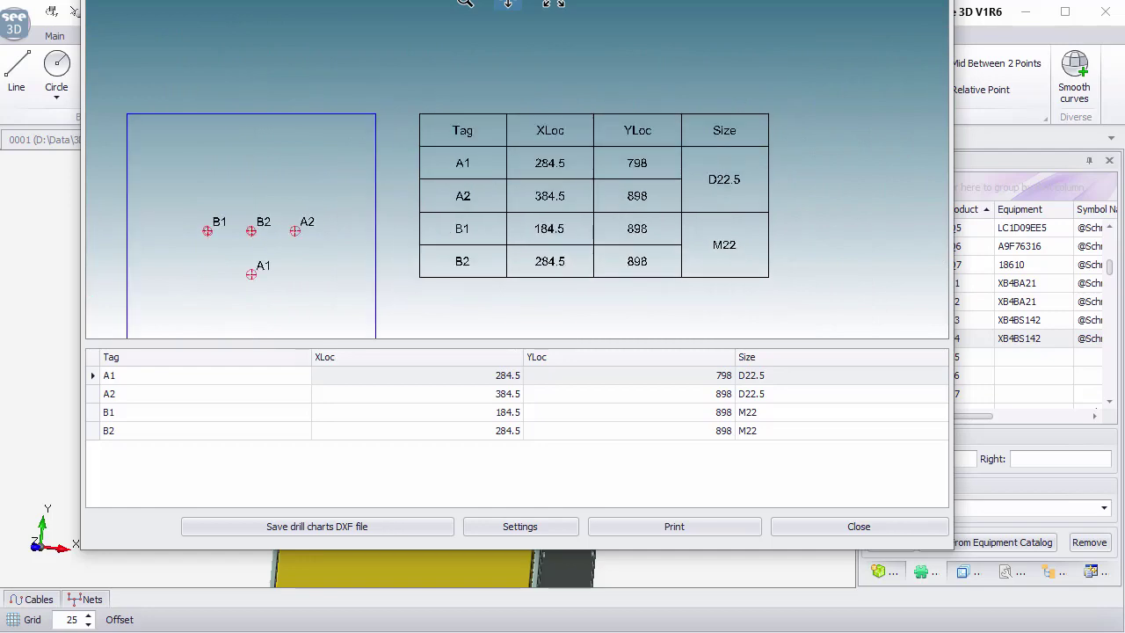
{"action": "key", "text": "Escape"}
{"action": "left_click", "coordinate": [619, 353]}
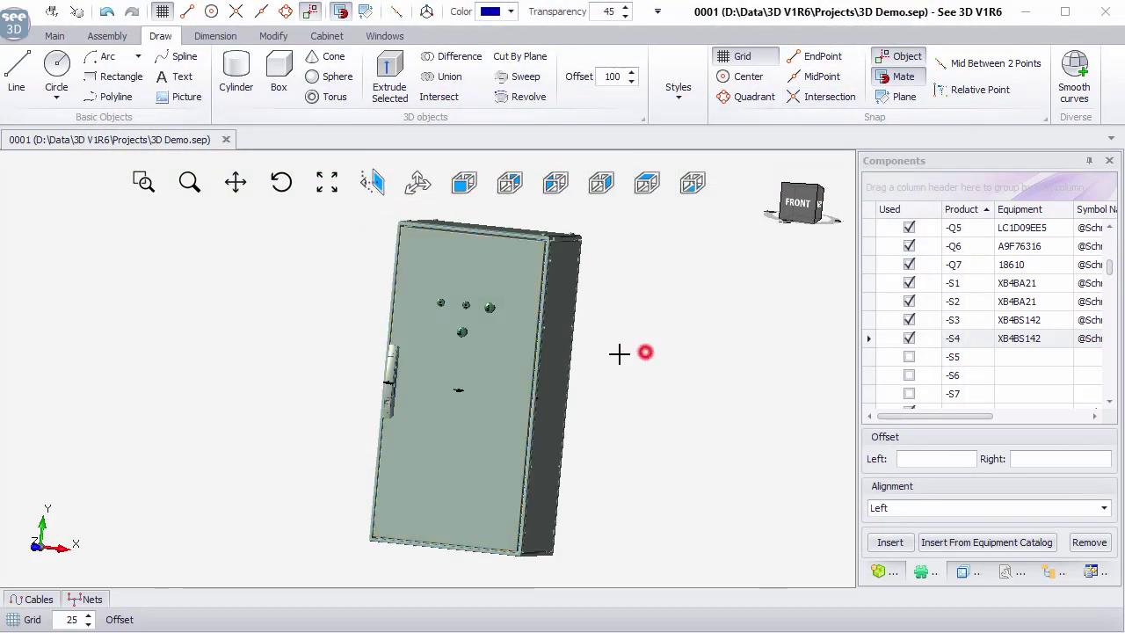
- Hide the front door panel (U5) to expose the inside of the cabinet while keeping its mounted components shown
{"action": "left_click", "coordinate": [472, 369]}
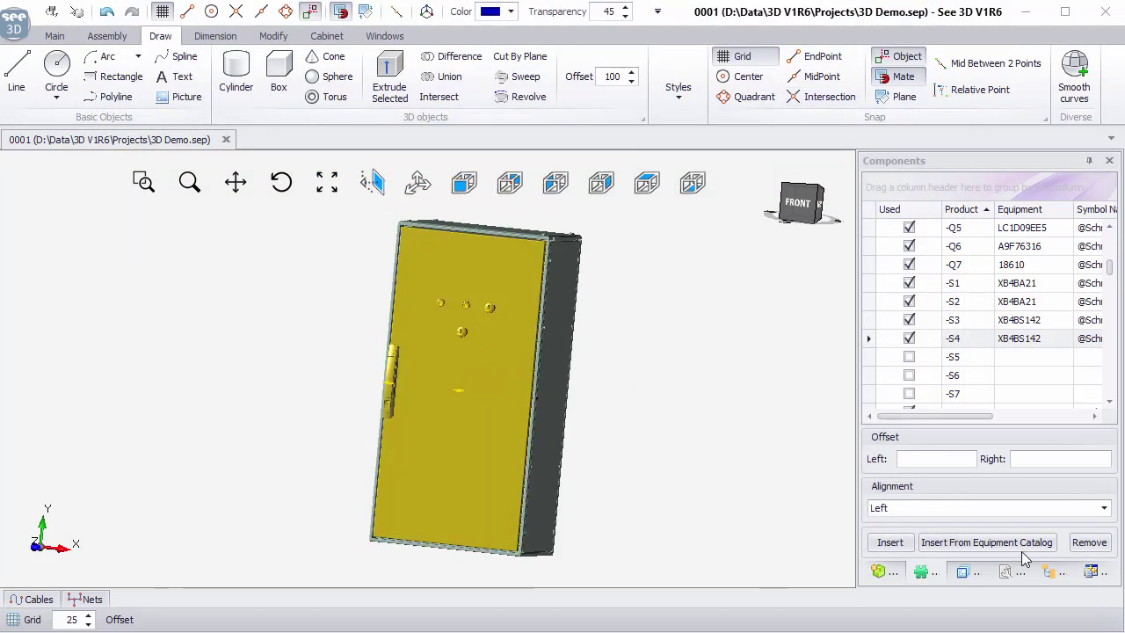
{"action": "left_click", "coordinate": [1051, 572]}
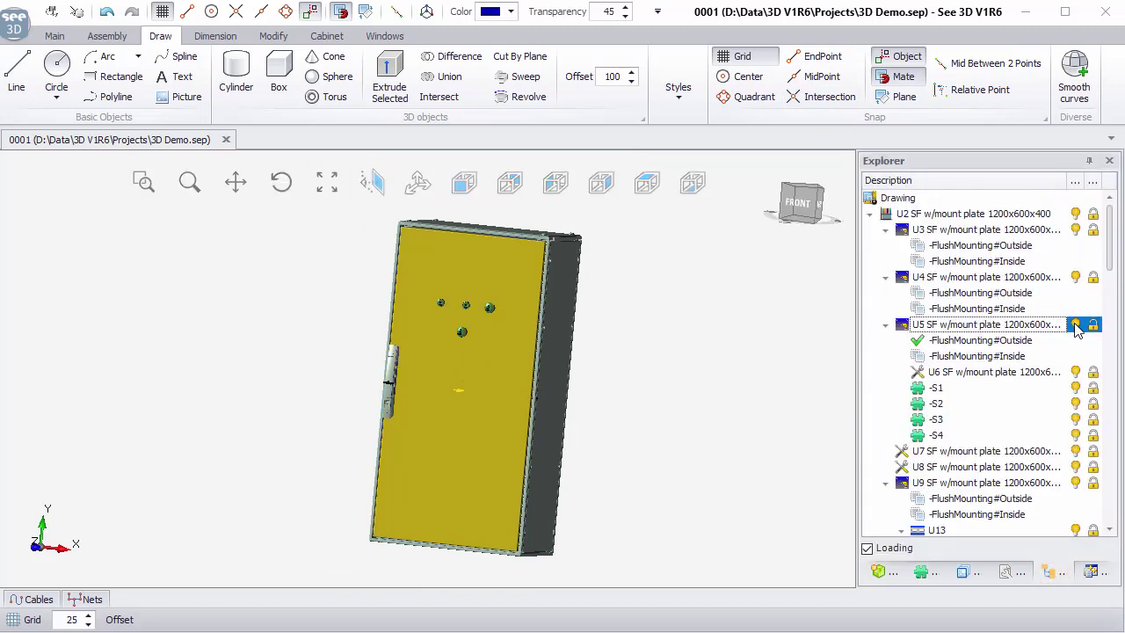
{"action": "left_click", "coordinate": [1076, 325]}
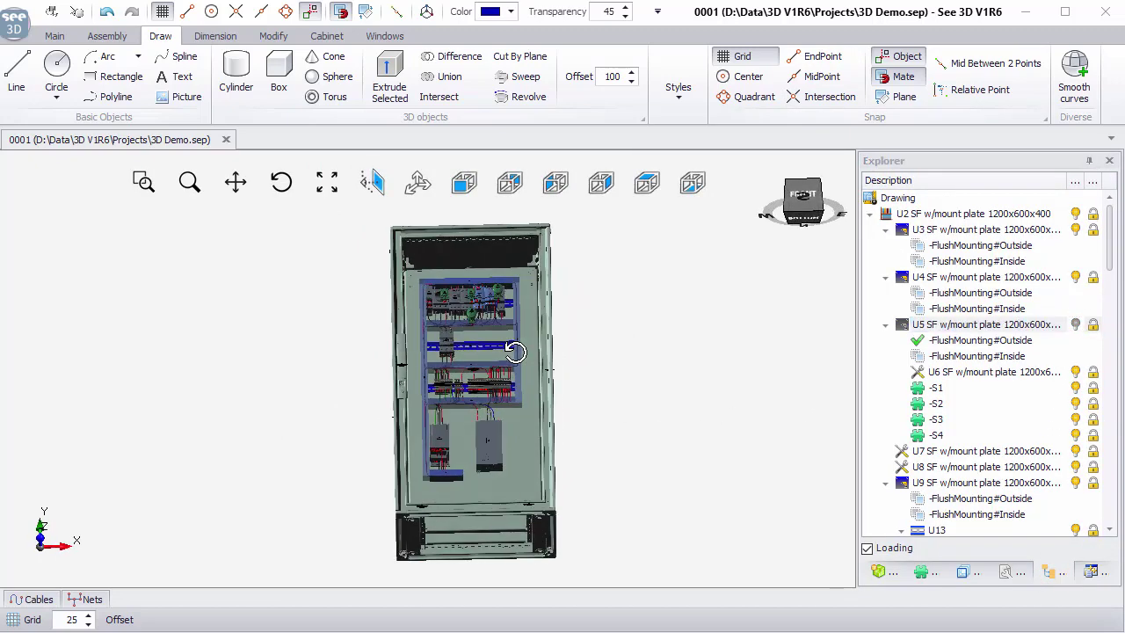
- Route the nets to wire the door-mounted -S components, continuing the routing with the front door hidden
{"action": "scroll", "coordinate": [492, 356], "scroll_direction": "up", "scroll_amount": 5}
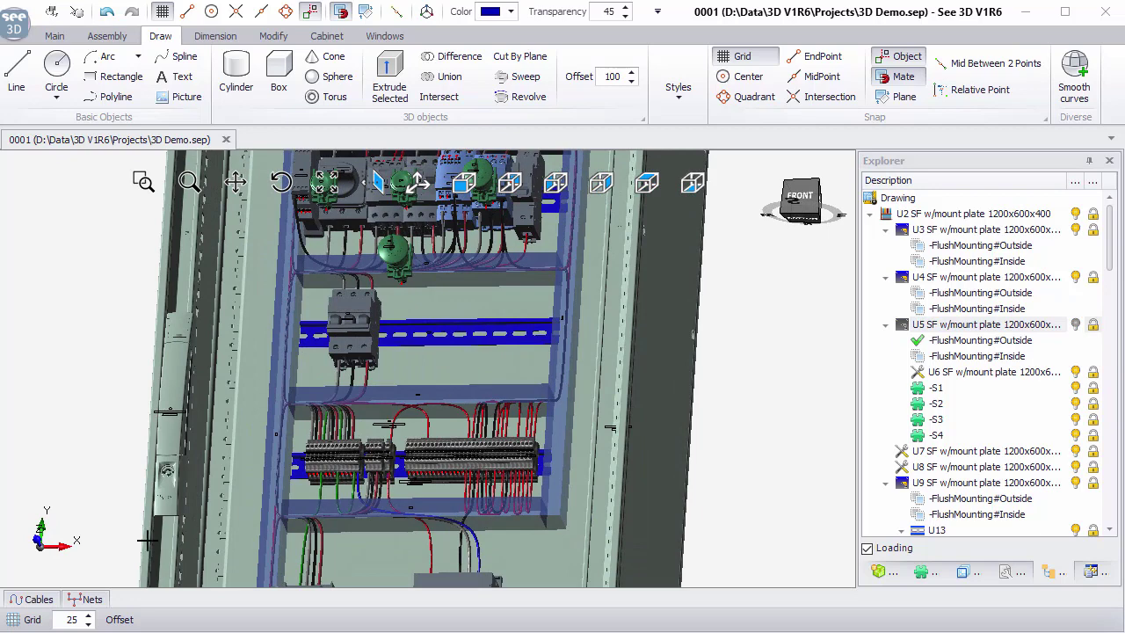
{"action": "left_click", "coordinate": [91, 599]}
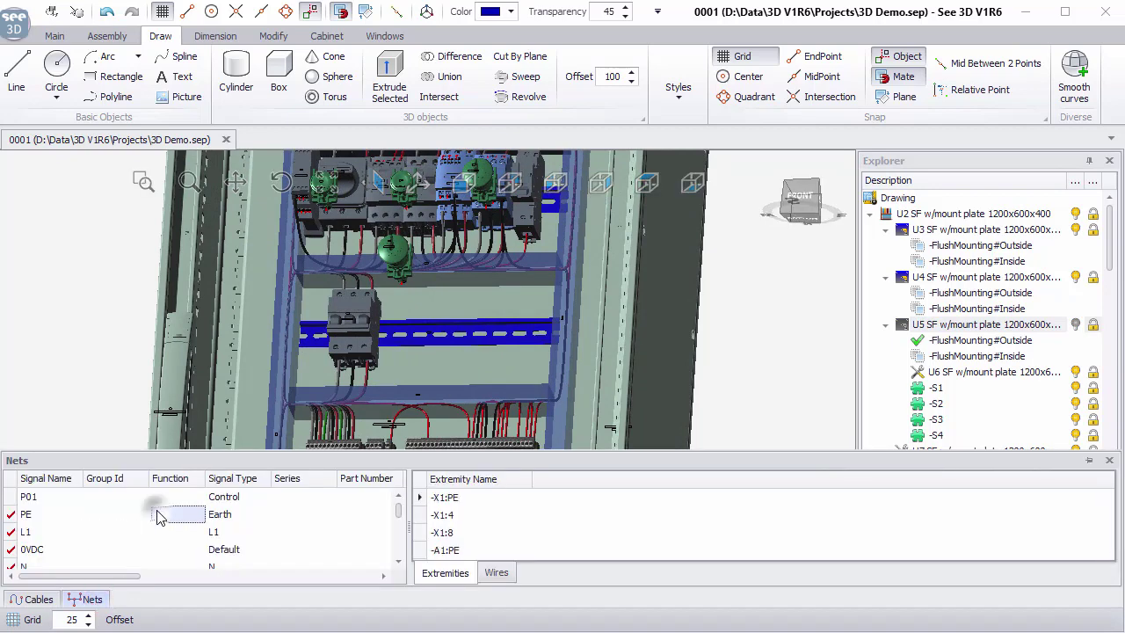
{"action": "right_click", "coordinate": [155, 508]}
{"action": "left_click", "coordinate": [221, 587]}
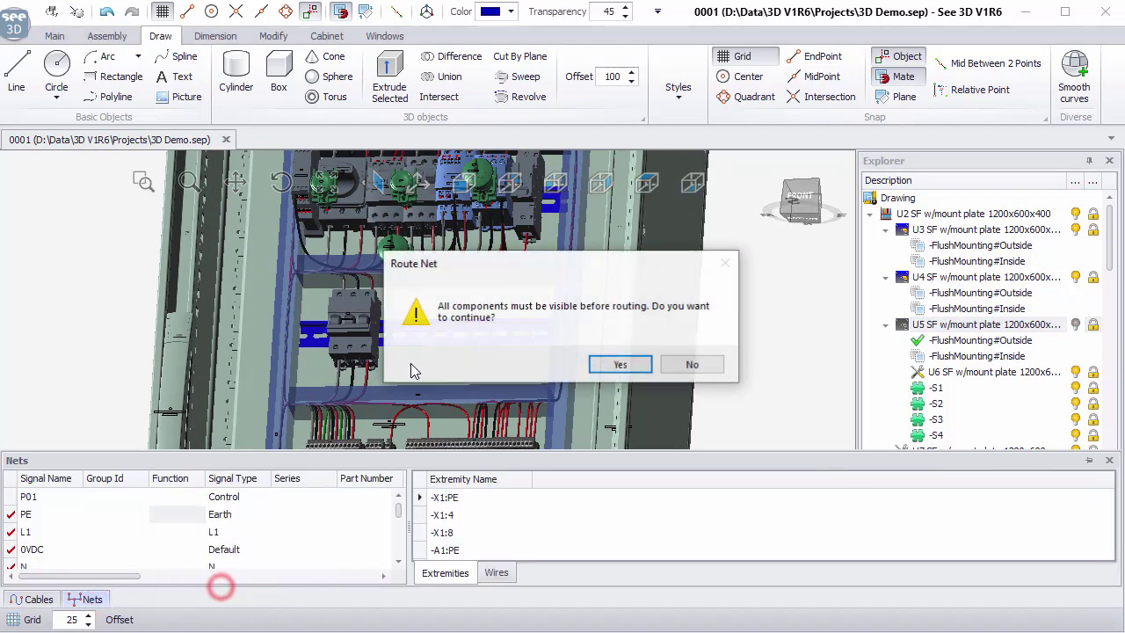
{"action": "left_click", "coordinate": [619, 366]}
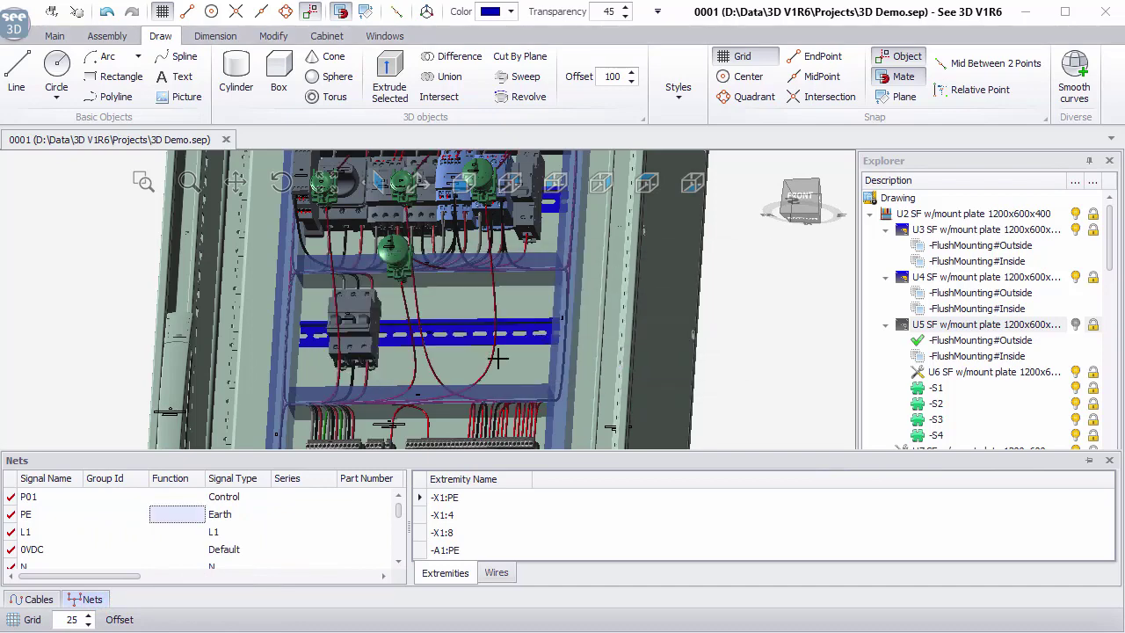
- Examine the newly routed wires running from the -S components into the wiring channels from several angles
{"action": "middle_click_drag", "start_coordinate": [457, 343], "coordinate": [345, 411]}
{"action": "scroll", "coordinate": [475, 353], "scroll_direction": "down", "scroll_amount": 3}
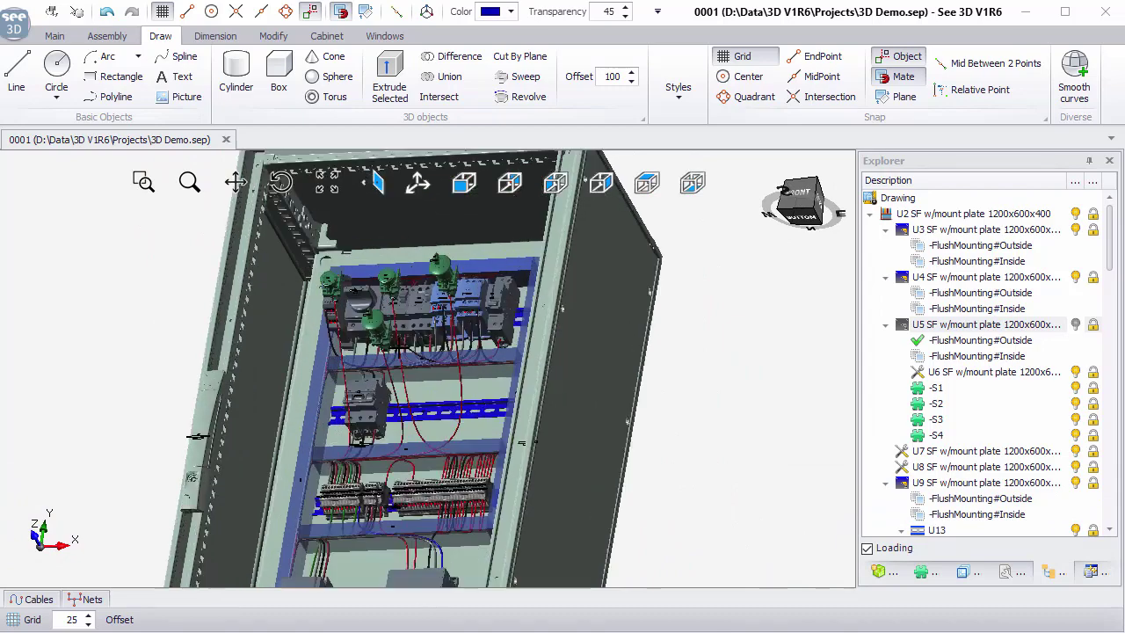
{"action": "scroll", "coordinate": [388, 353], "scroll_direction": "up", "scroll_amount": 3}
{"action": "middle_click_drag", "start_coordinate": [388, 352], "coordinate": [394, 354]}
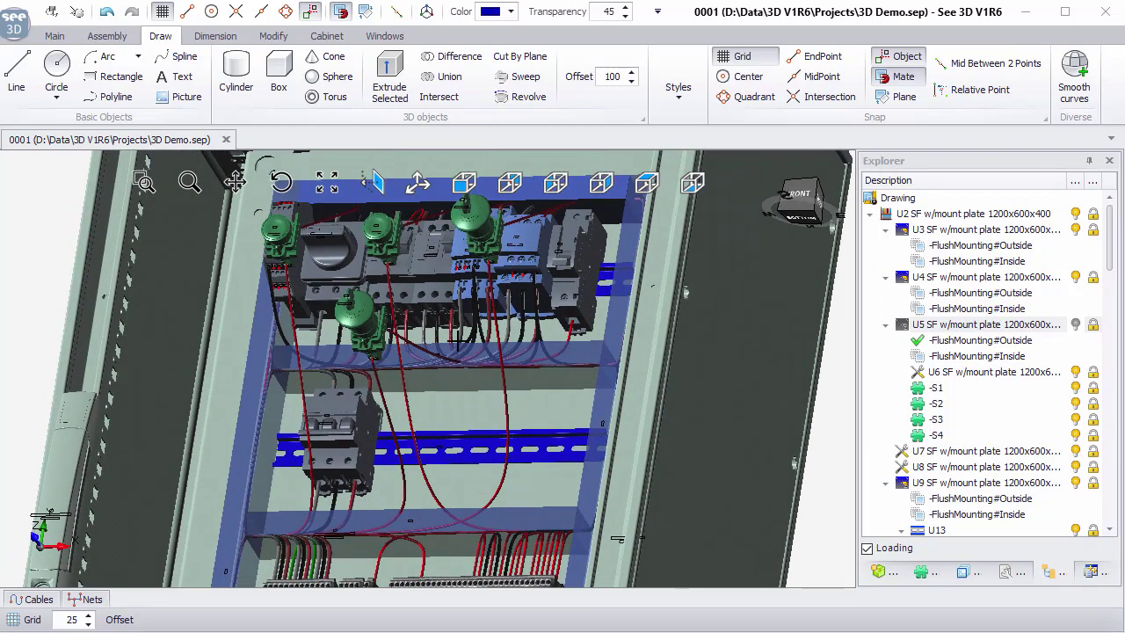
{"action": "middle_click_drag", "start_coordinate": [626, 407], "coordinate": [673, 402]}
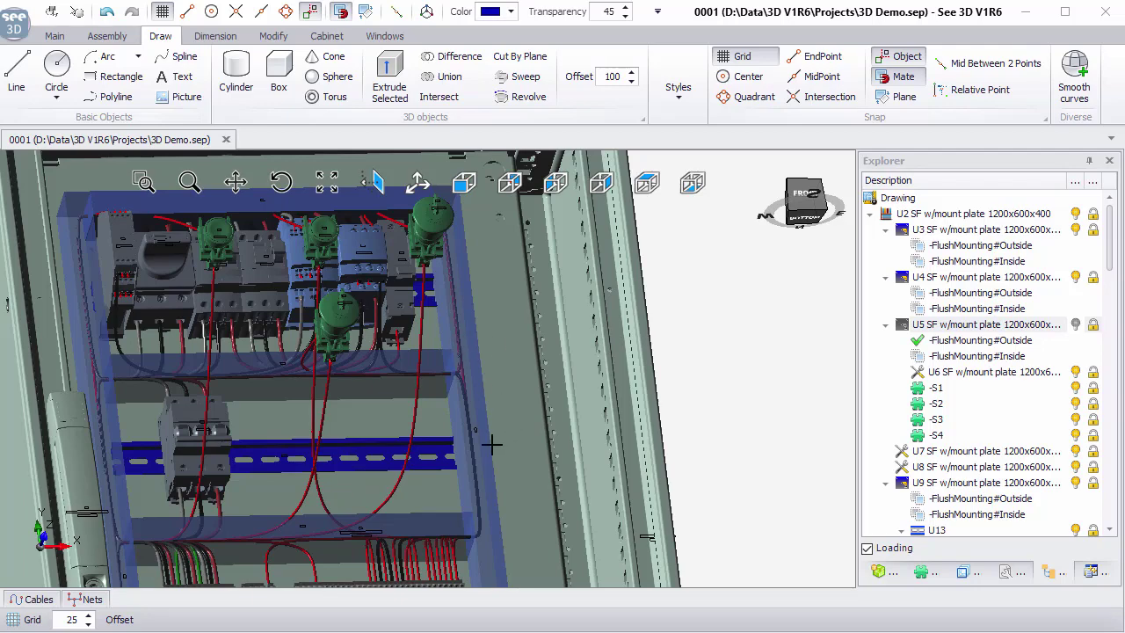
{"action": "middle_click_drag", "start_coordinate": [498, 407], "coordinate": [466, 483]}
{"action": "middle_click_drag", "start_coordinate": [464, 488], "coordinate": [420, 378]}
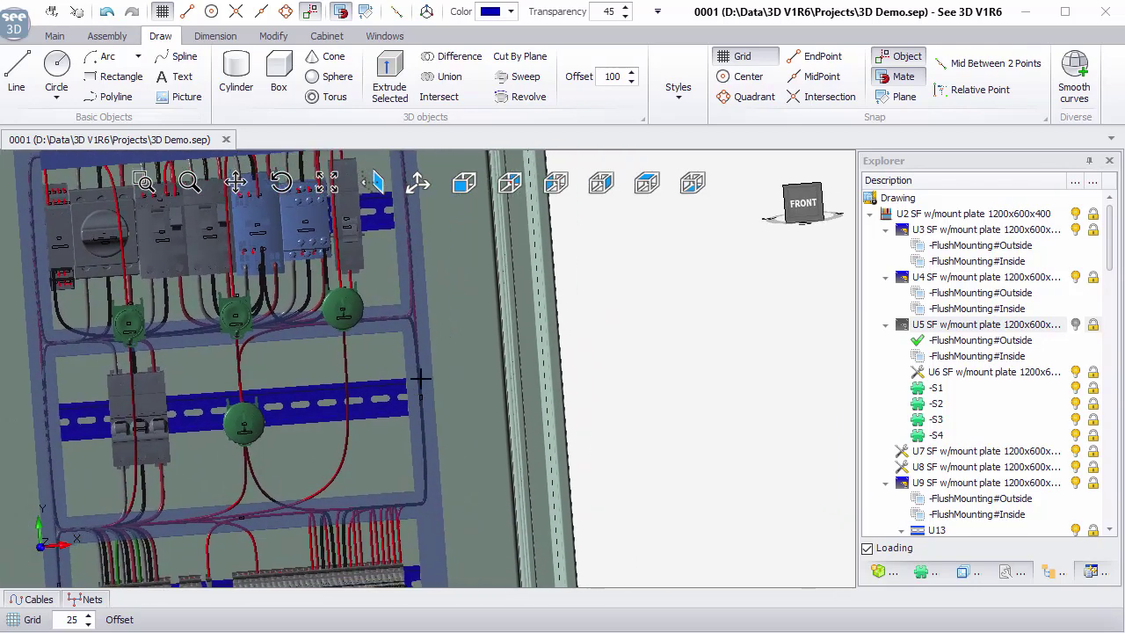
- Start a route path at channel U17's end near the vertical channel, midway between two endpoints on its end edge
{"action": "scroll", "coordinate": [396, 309], "scroll_direction": "up", "scroll_amount": 4}
{"action": "left_click", "coordinate": [390, 313]}
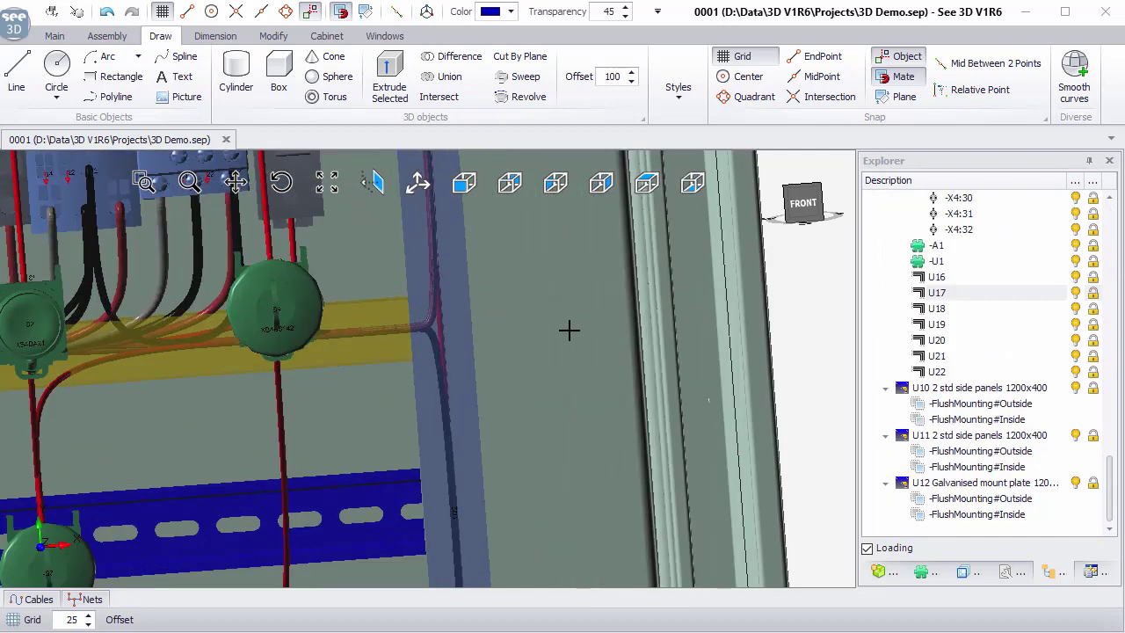
{"action": "left_click", "coordinate": [327, 40]}
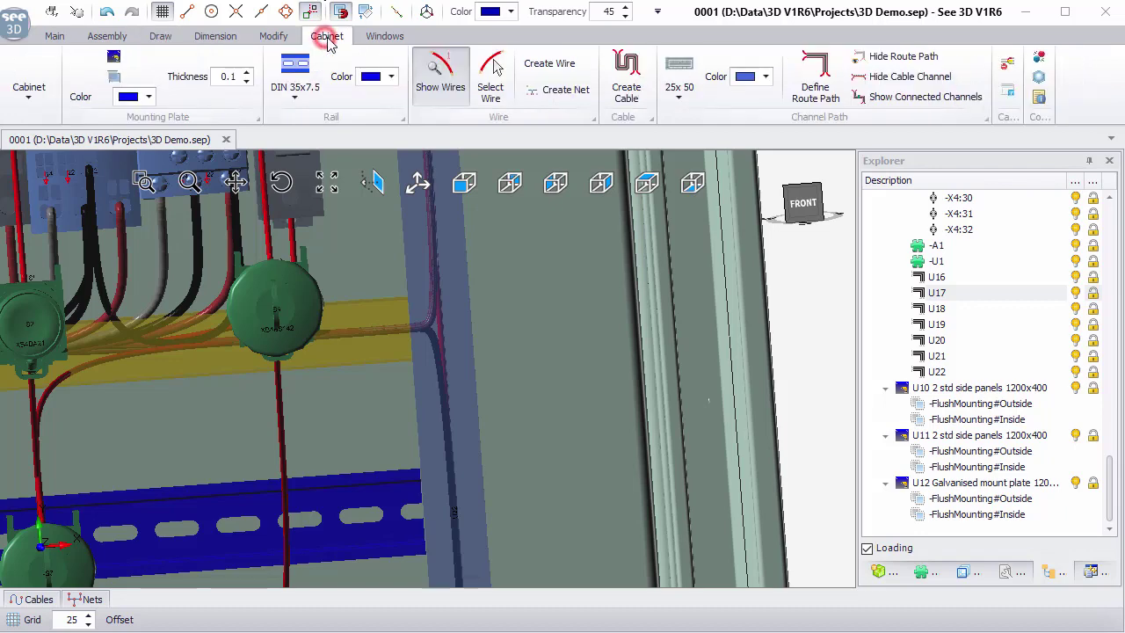
{"action": "left_click", "coordinate": [826, 79]}
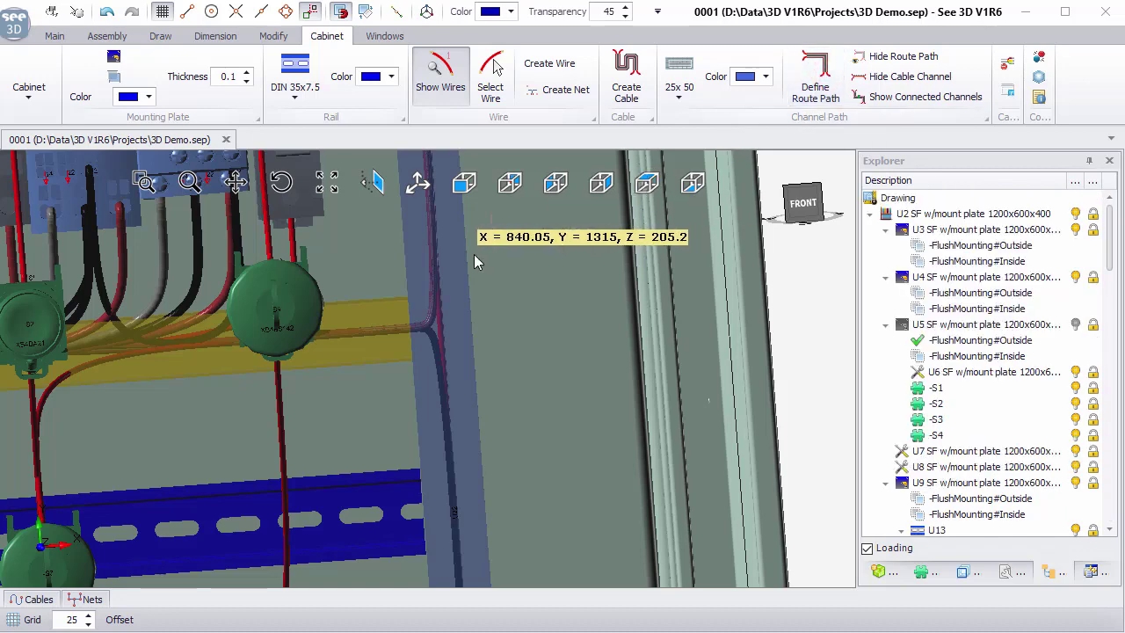
{"action": "middle_click_drag", "start_coordinate": [431, 283], "coordinate": [427, 261]}
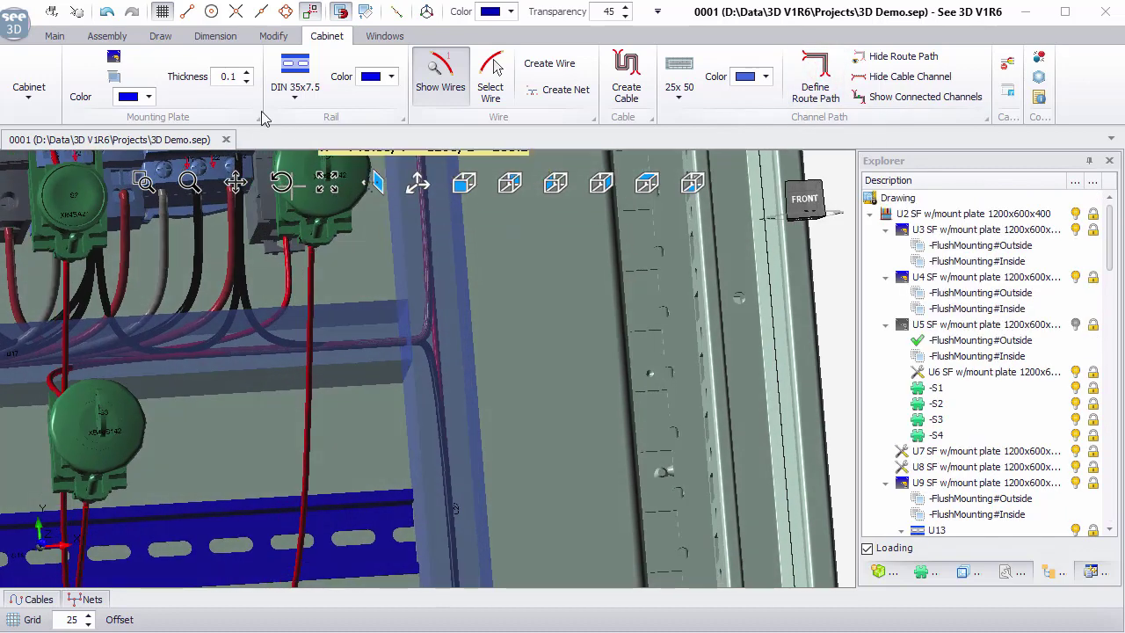
{"action": "left_click", "coordinate": [186, 10]}
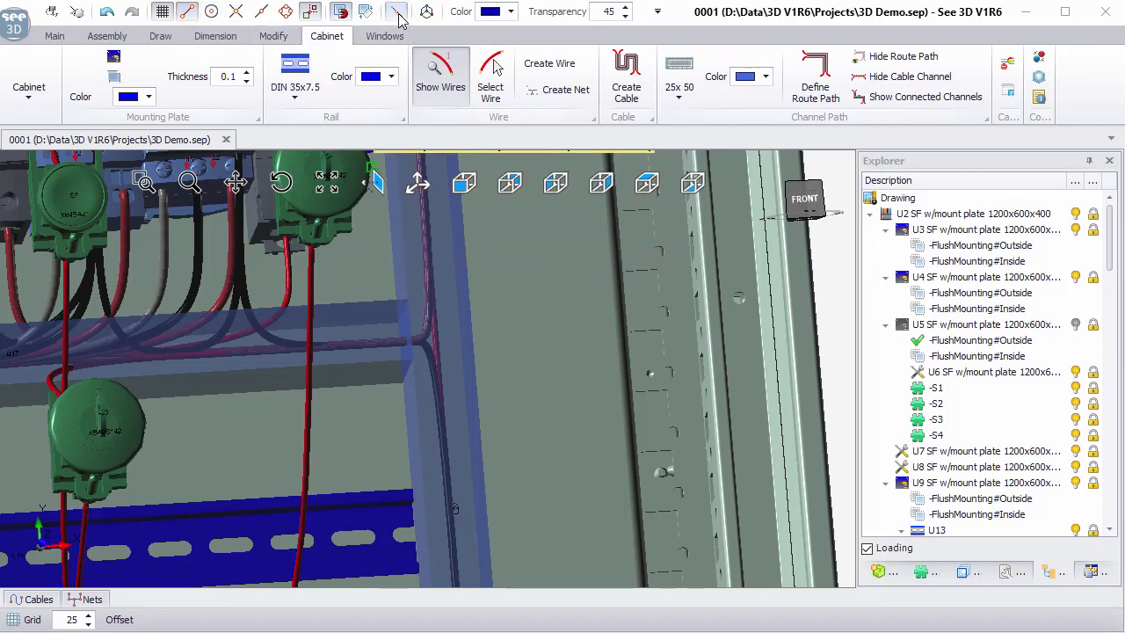
{"action": "left_click", "coordinate": [407, 301]}
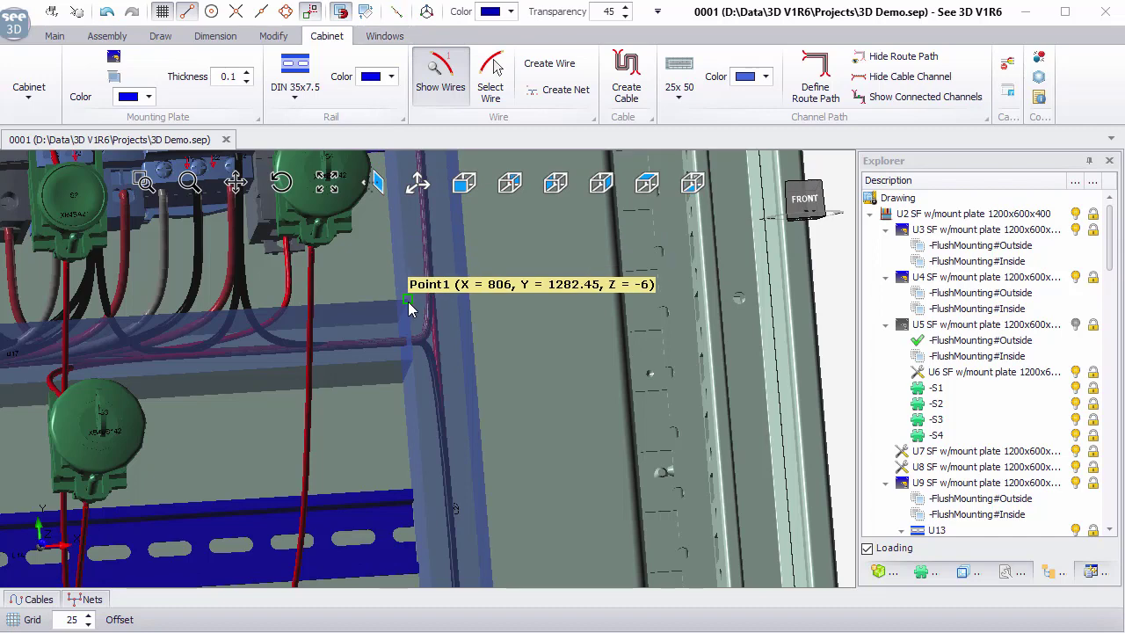
{"action": "left_click", "coordinate": [402, 382]}
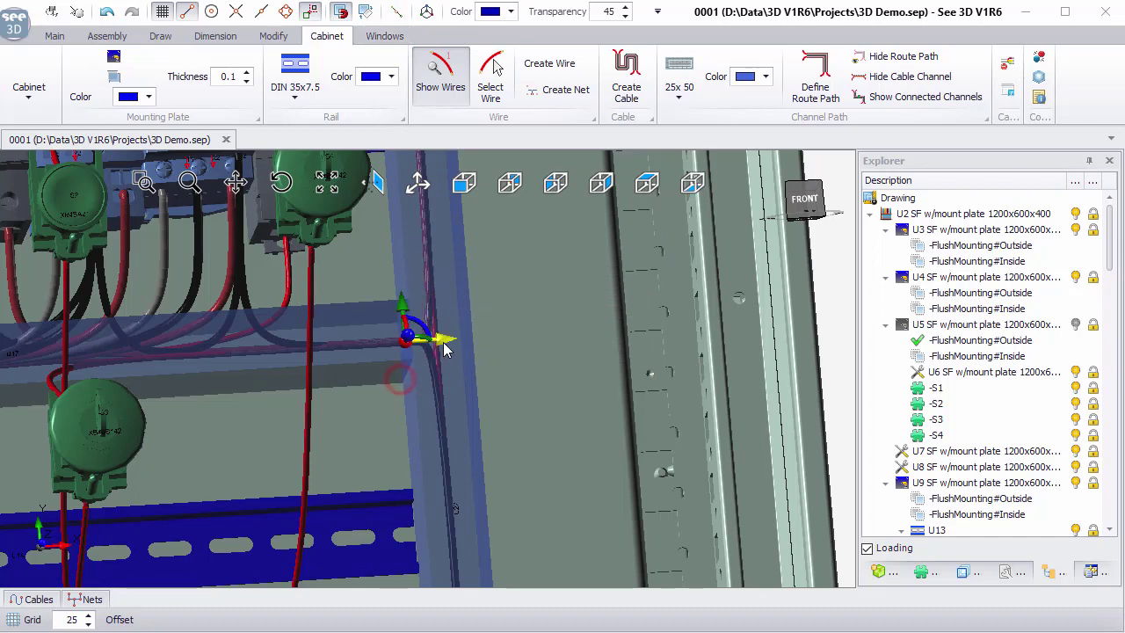
- Extend the route path sideways from the wiring channel to the cabinet's side, and forward to the rear of the door-mounted components
{"action": "left_click", "coordinate": [465, 183]}
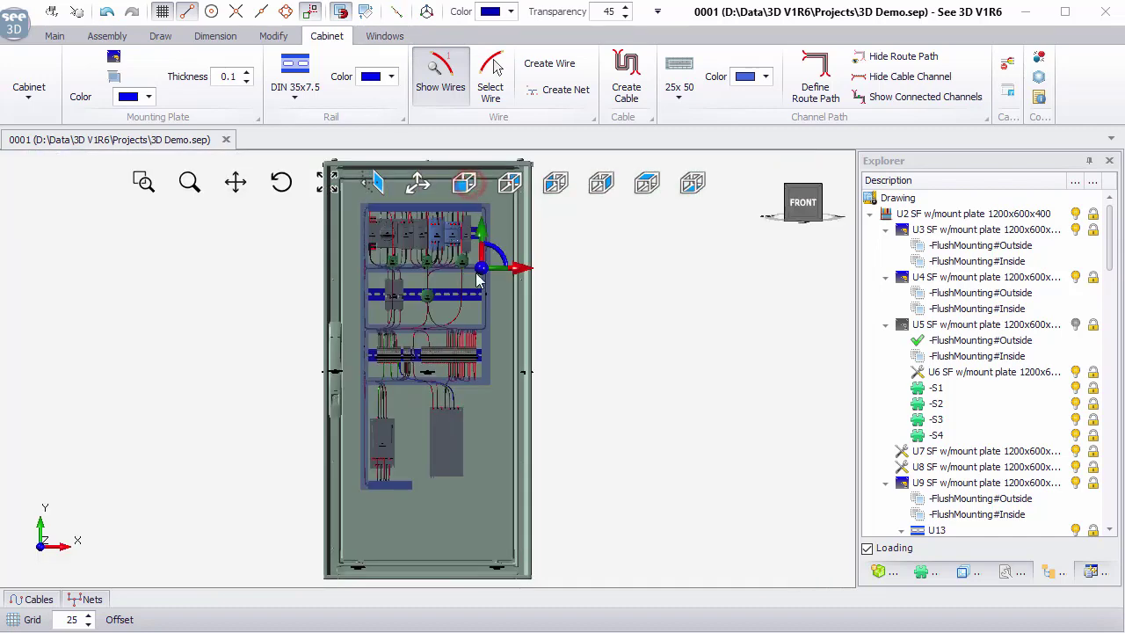
{"action": "scroll", "coordinate": [495, 271], "scroll_direction": "up", "scroll_amount": 5}
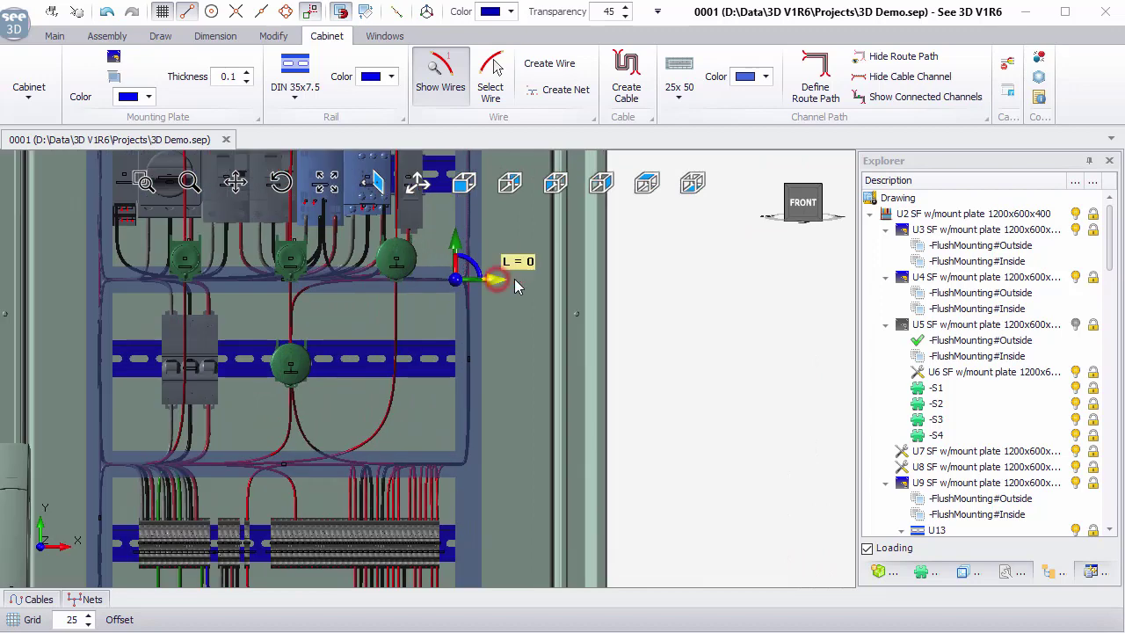
{"action": "left_click_drag", "start_coordinate": [515, 279], "coordinate": [619, 280]}
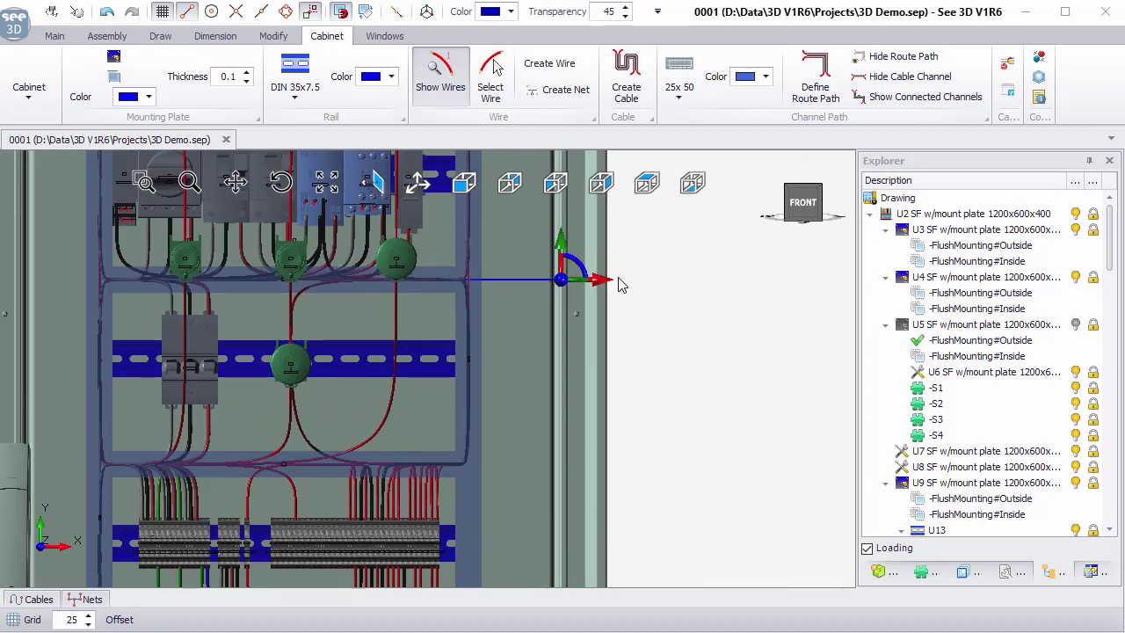
{"action": "left_click", "coordinate": [602, 185]}
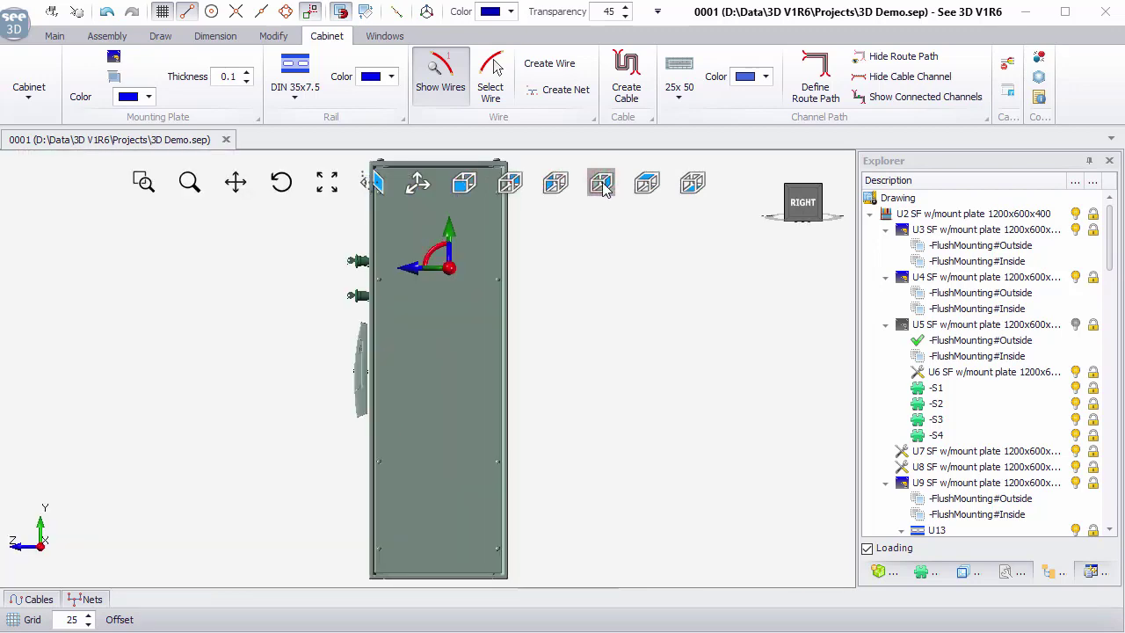
{"action": "scroll", "coordinate": [432, 273], "scroll_direction": "up", "scroll_amount": 4}
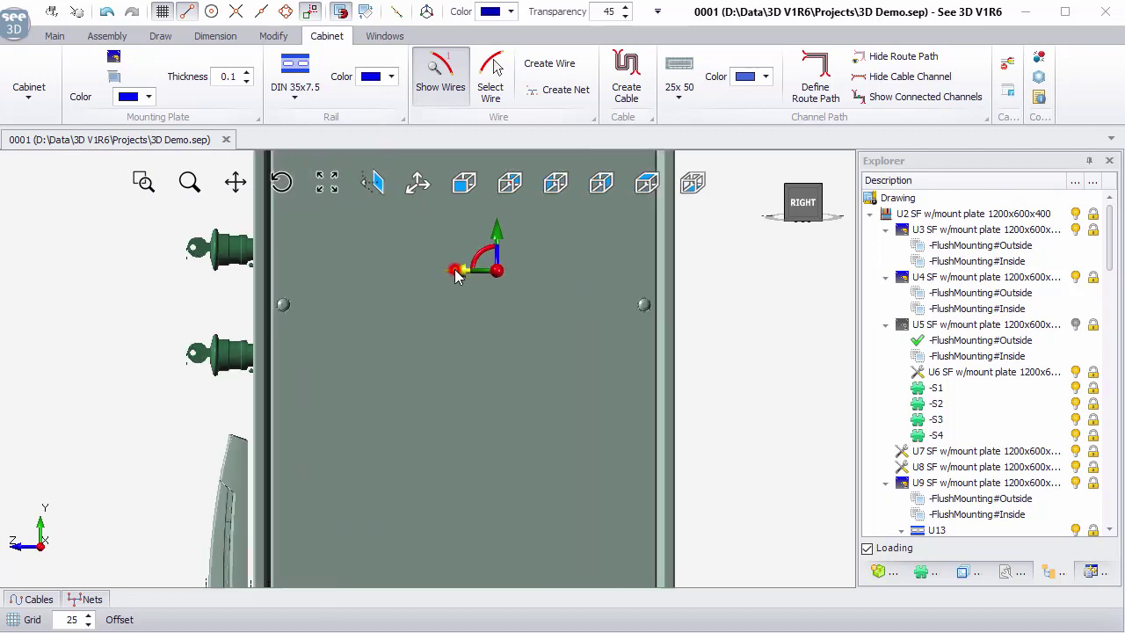
{"action": "mouse_move", "coordinate": [456, 274]}
{"action": "left_mouse_down"}
{"action": "mouse_move", "coordinate": [192, 264]}
{"action": "mouse_move", "coordinate": [211, 264]}
{"action": "left_mouse_up"}
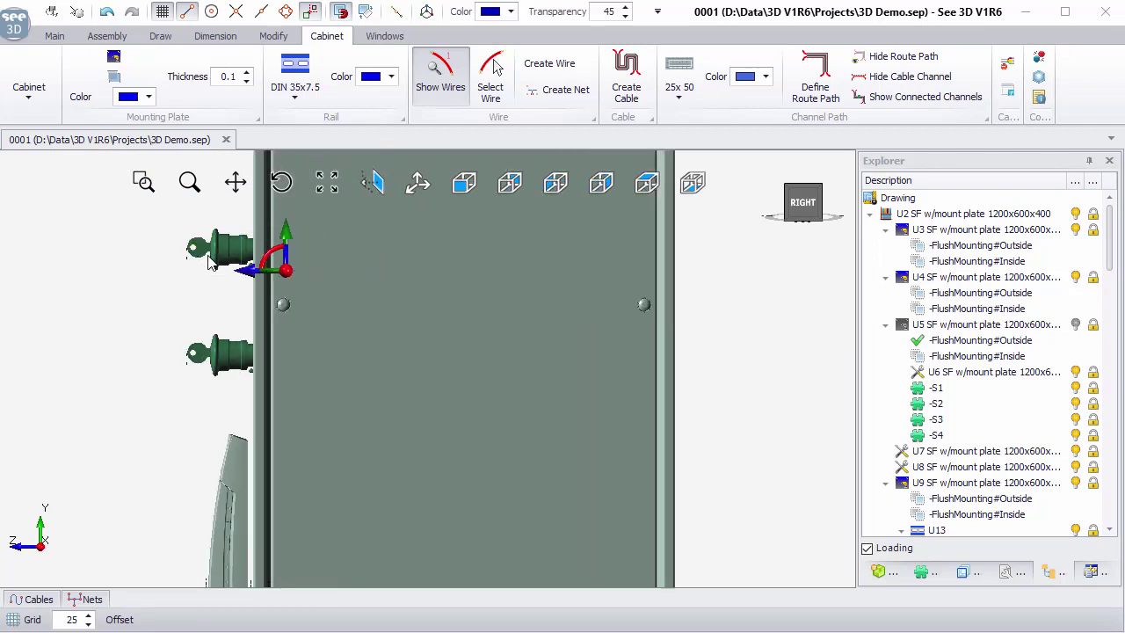
- Continue the route path back towards the -S components, up, and horizontally above the upper row of door components
{"action": "left_click", "coordinate": [464, 185]}
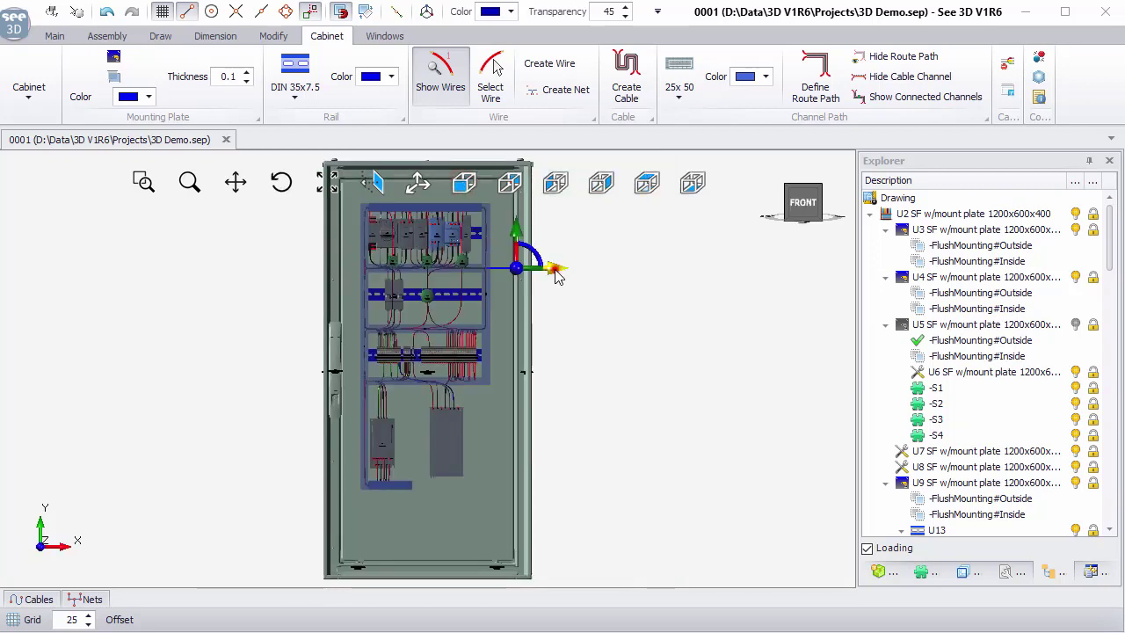
{"action": "left_click_drag", "start_coordinate": [556, 275], "coordinate": [497, 253]}
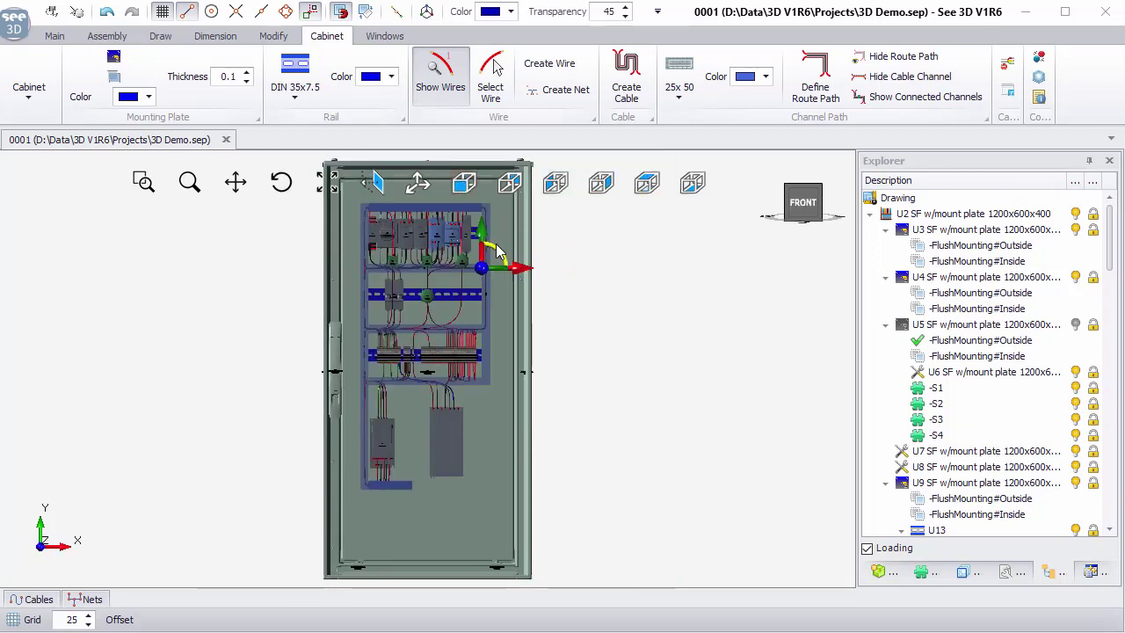
{"action": "scroll", "coordinate": [498, 252], "scroll_direction": "up", "scroll_amount": 3}
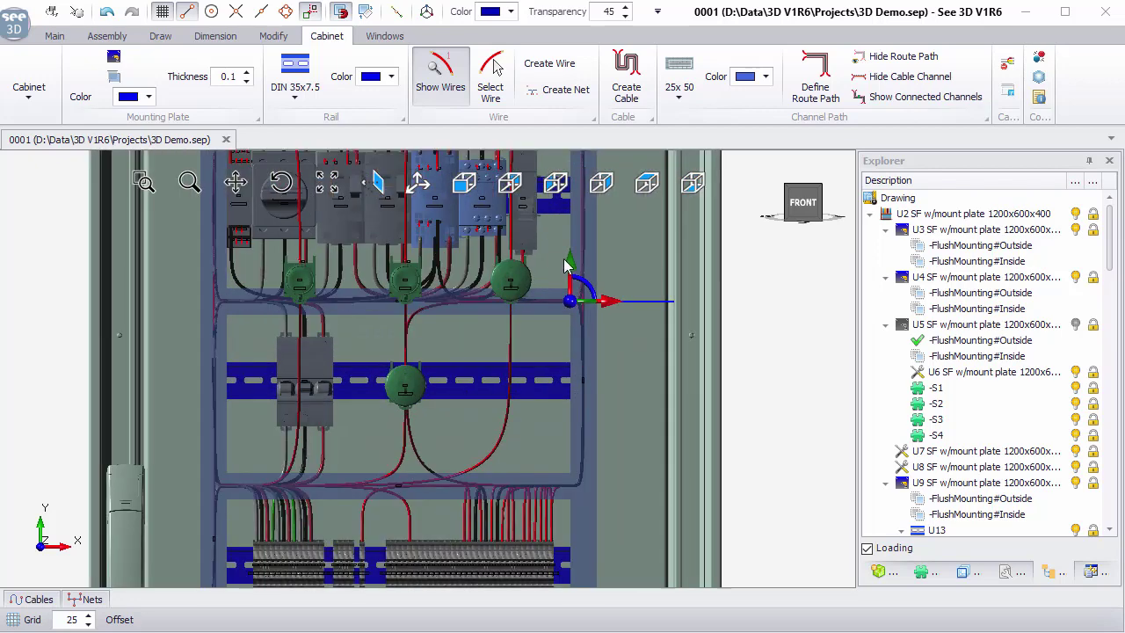
{"action": "left_click_drag", "start_coordinate": [570, 275], "coordinate": [188, 204]}
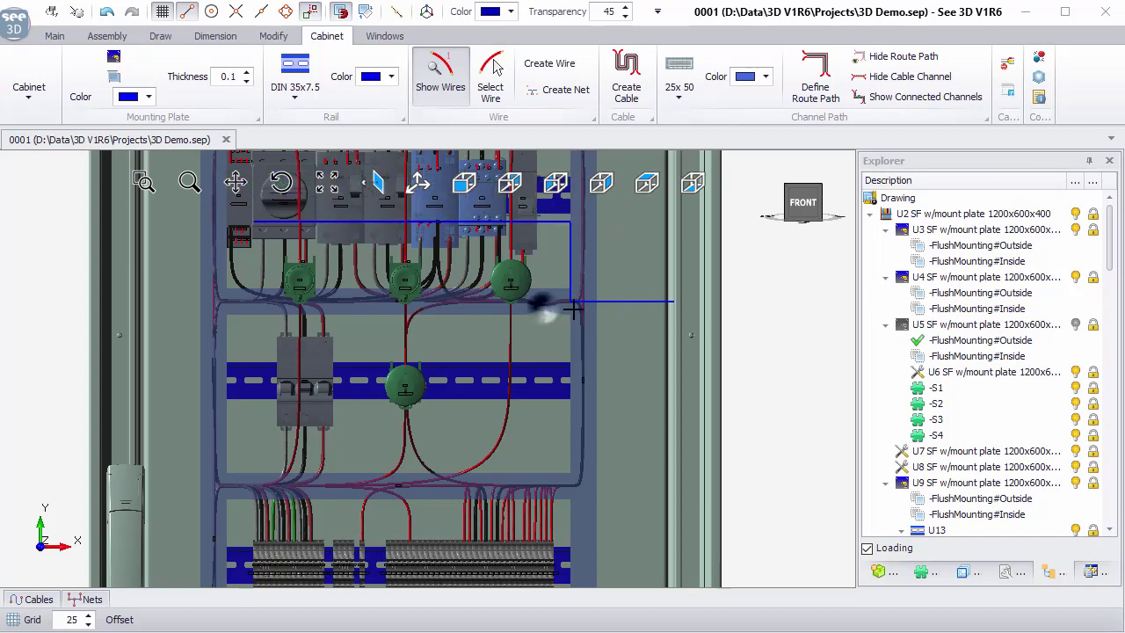
- Define a second route path from the first path's inner corner, running down and across beneath the lowest -S component
{"action": "scroll", "coordinate": [545, 325], "scroll_direction": "up", "scroll_amount": 2}
{"action": "middle_click_drag", "start_coordinate": [545, 334], "coordinate": [570, 327]}
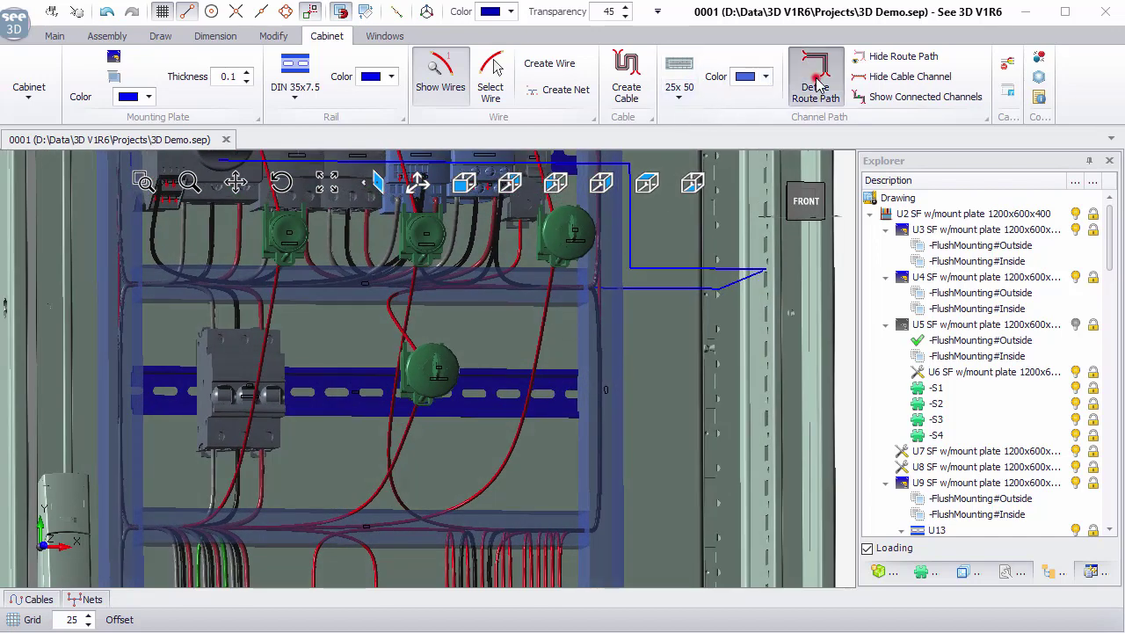
{"action": "left_click", "coordinate": [636, 269]}
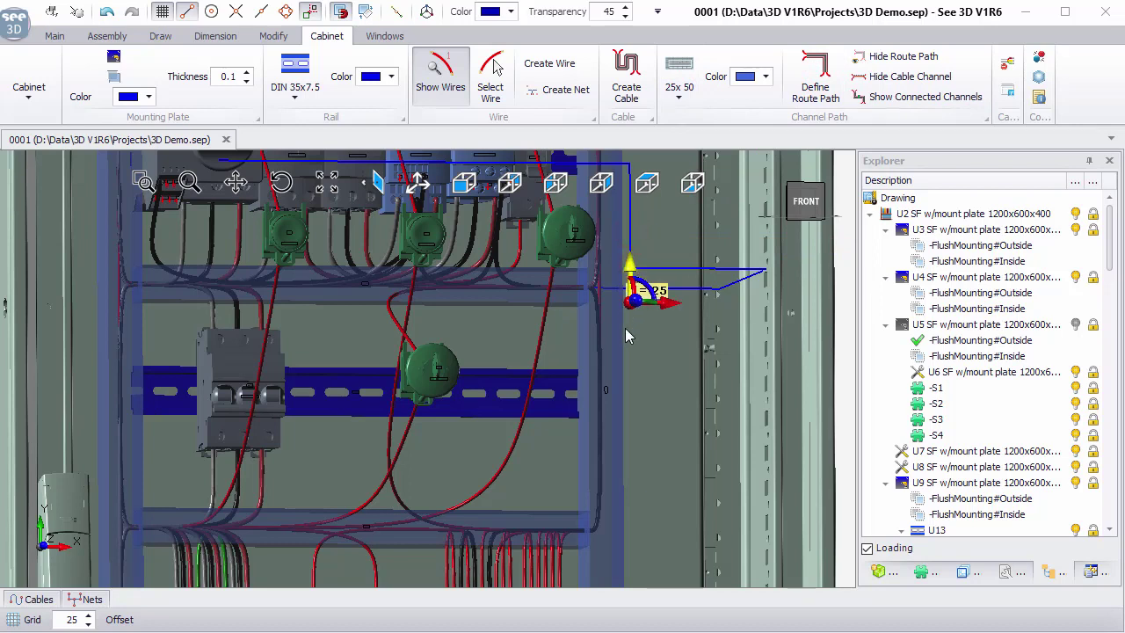
{"action": "left_click_drag", "start_coordinate": [627, 335], "coordinate": [401, 447]}
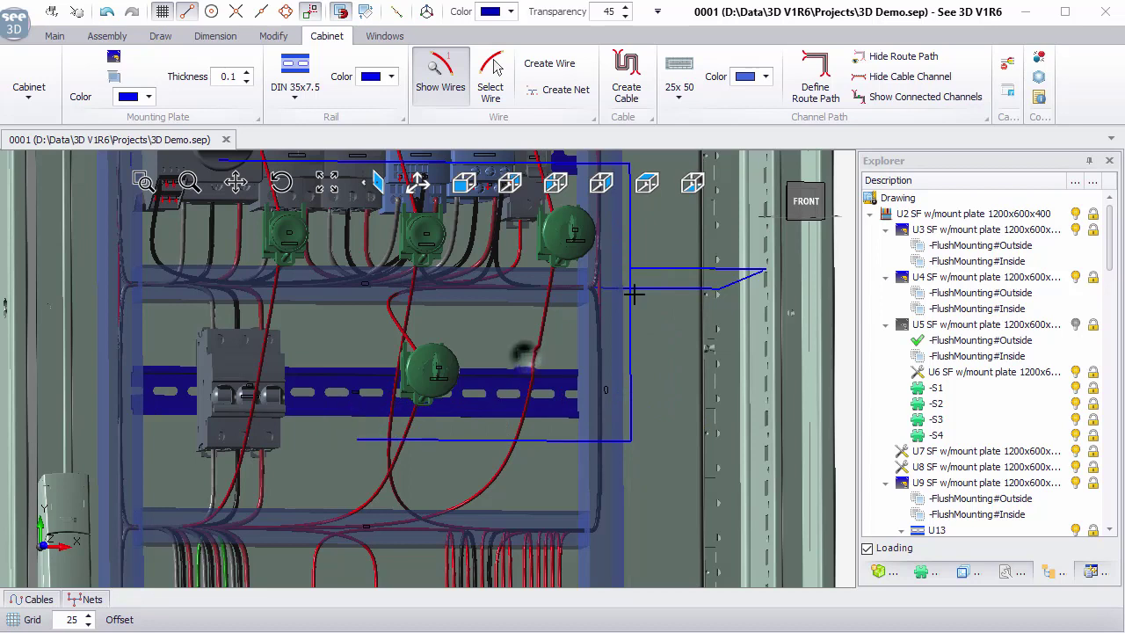
- Define a third route path branching off near the first path's inner corner and running horizontally between the upper and lower -S components
{"action": "left_click", "coordinate": [825, 72]}
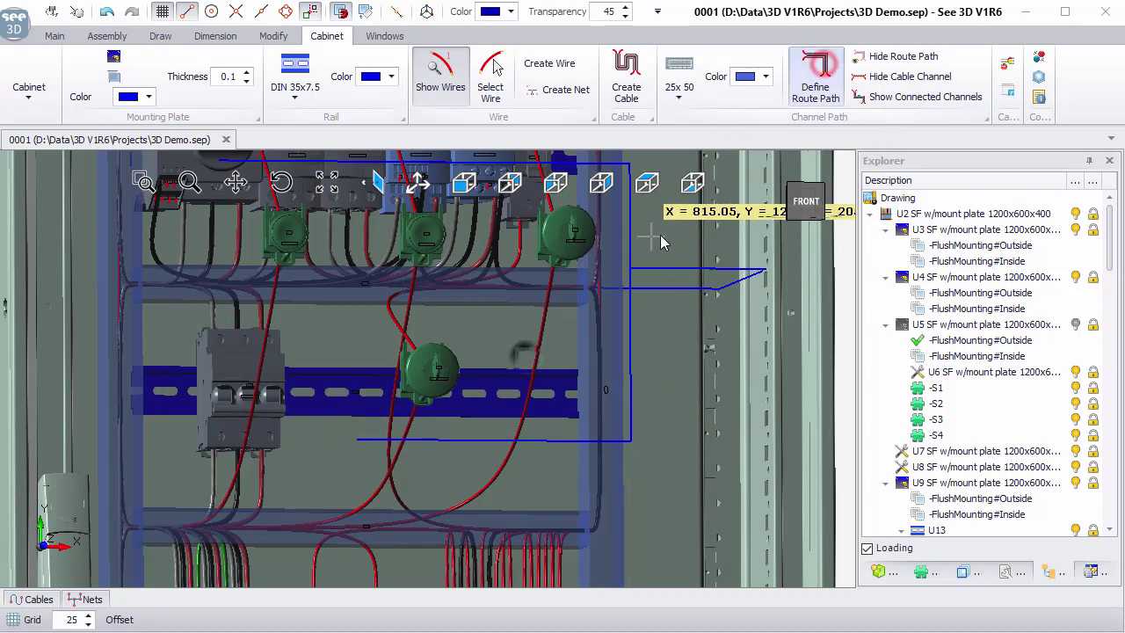
{"action": "left_click", "coordinate": [634, 279]}
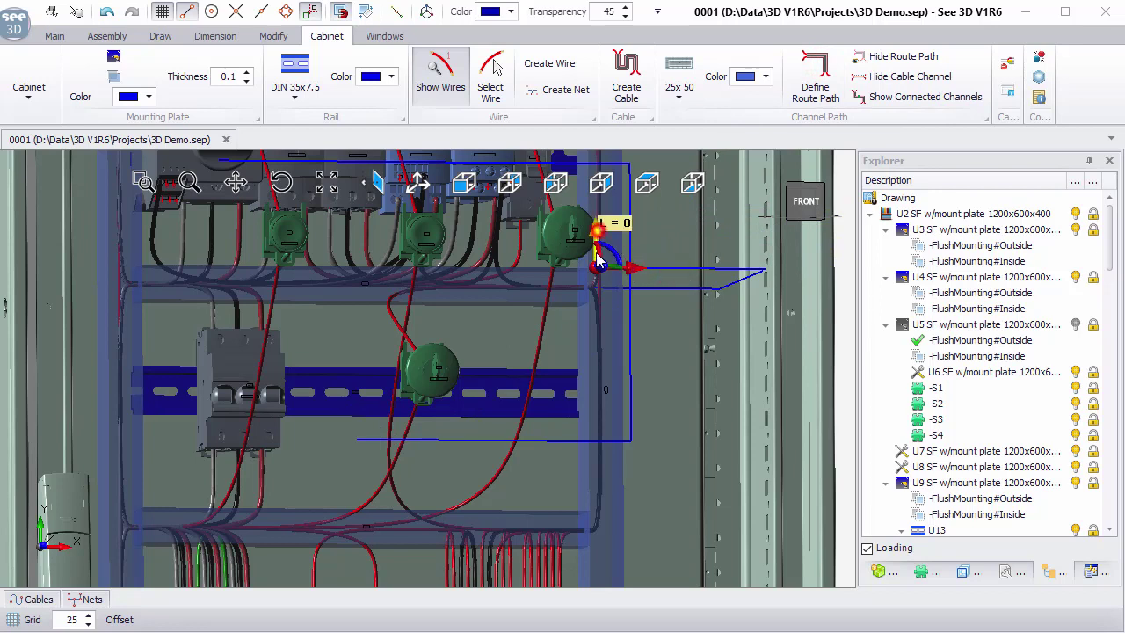
{"action": "left_click", "coordinate": [598, 298]}
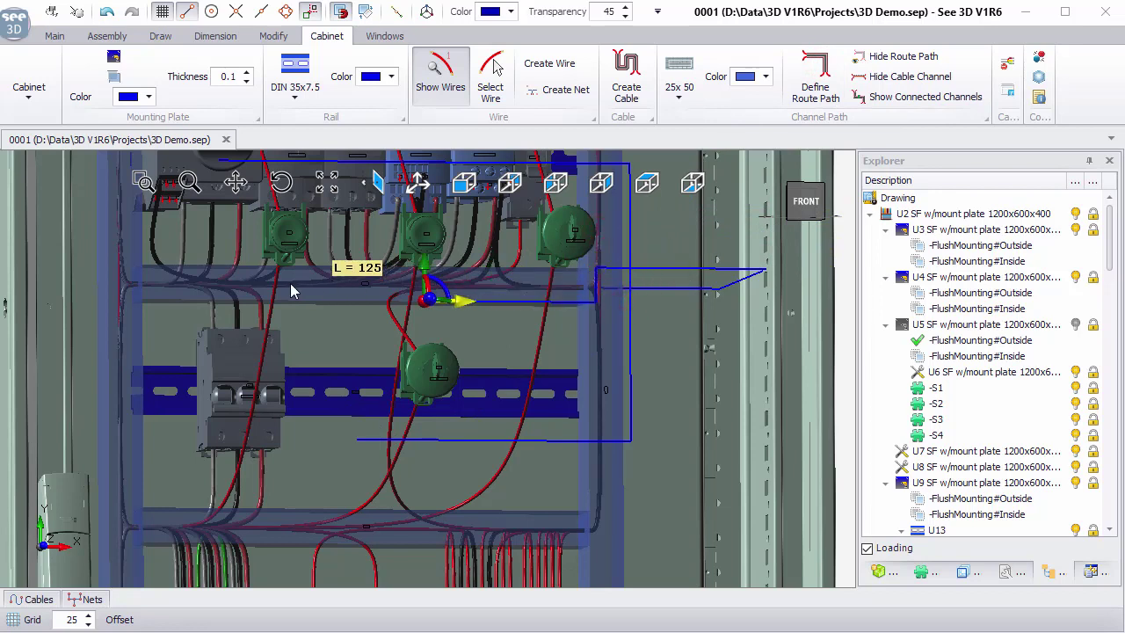
{"action": "double_click", "coordinate": [255, 299]}
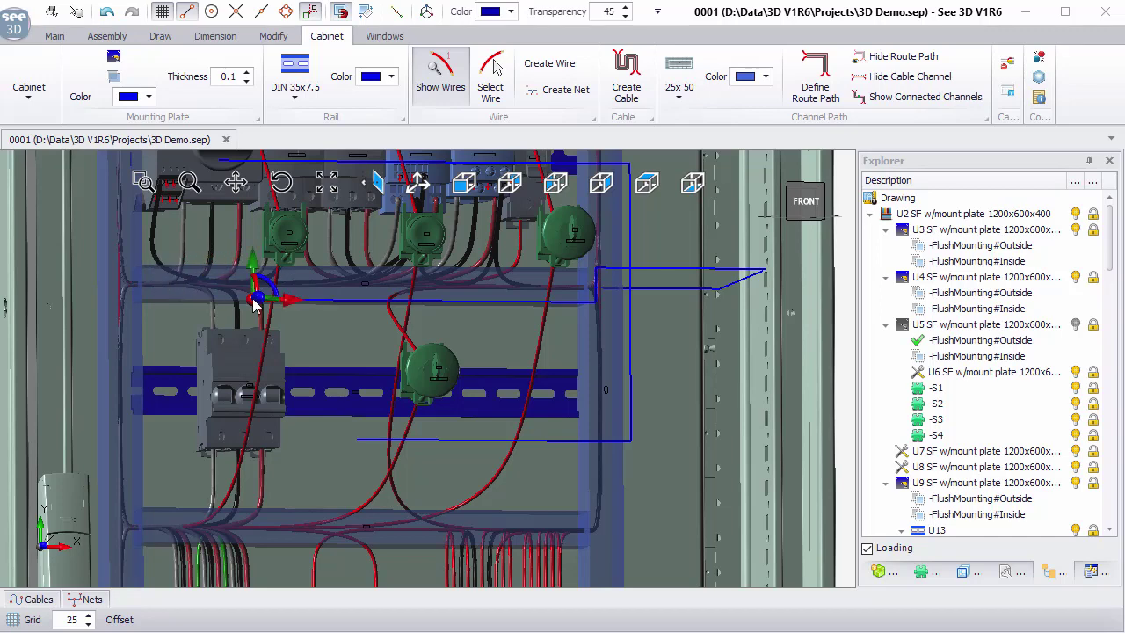
- Re-route all nets along the new route paths, continuing the routing with the front door hidden
{"action": "mouse_move", "coordinate": [558, 392]}
{"action": "middle_mouse_down"}
{"action": "mouse_move", "coordinate": [572, 378]}
{"action": "mouse_move", "coordinate": [532, 364]}
{"action": "mouse_move", "coordinate": [508, 394]}
{"action": "mouse_move", "coordinate": [534, 419]}
{"action": "mouse_move", "coordinate": [584, 338]}
{"action": "mouse_move", "coordinate": [583, 409]}
{"action": "mouse_move", "coordinate": [590, 384]}
{"action": "mouse_move", "coordinate": [565, 402]}
{"action": "middle_mouse_up"}
{"action": "scroll", "coordinate": [565, 403], "scroll_direction": "down", "scroll_amount": 3}
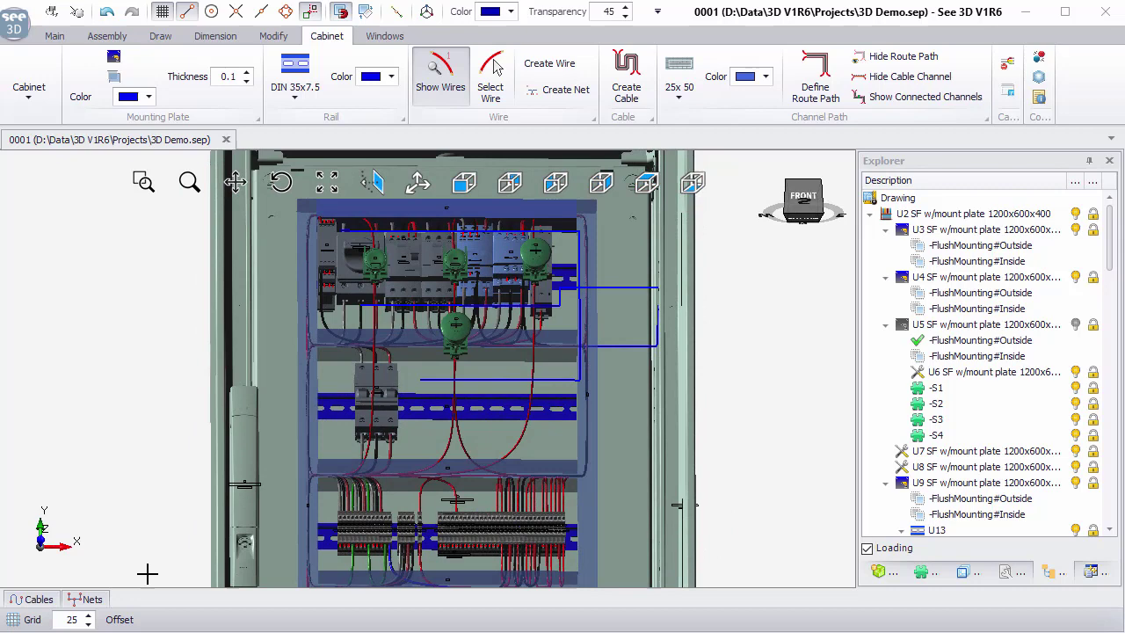
{"action": "left_click", "coordinate": [91, 600]}
{"action": "right_click", "coordinate": [97, 527]}
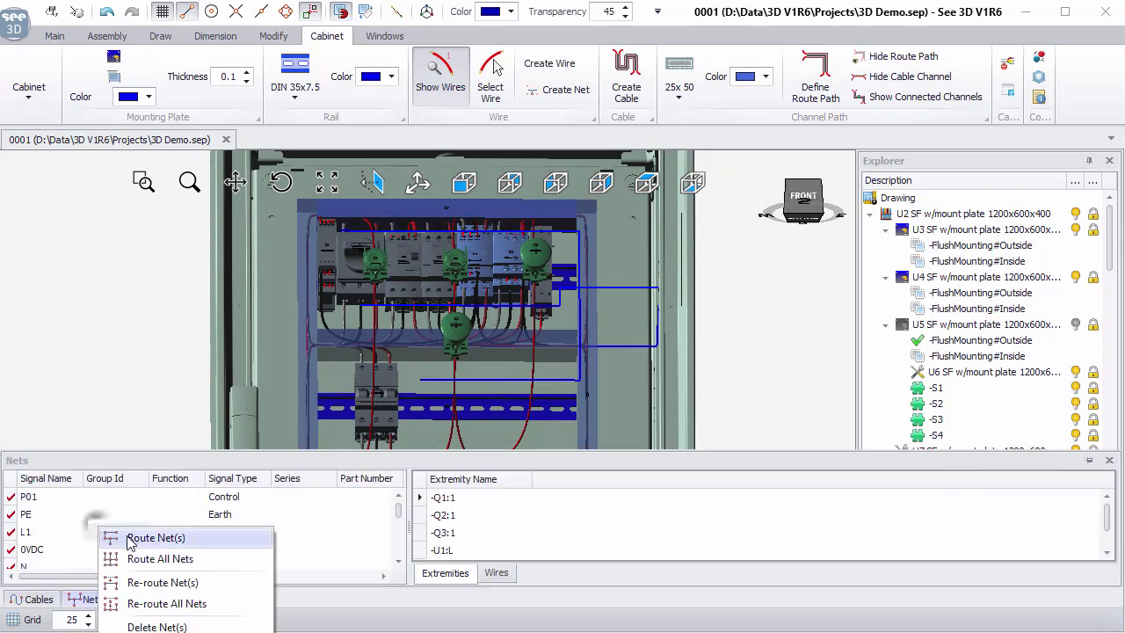
{"action": "left_click", "coordinate": [163, 604]}
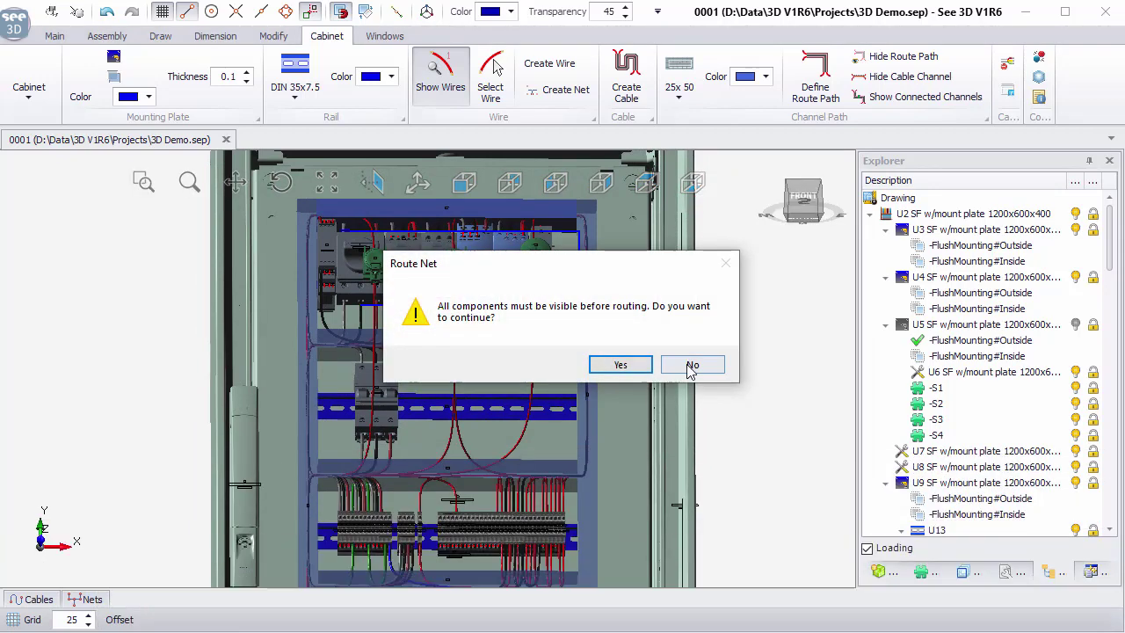
{"action": "left_click", "coordinate": [633, 365]}
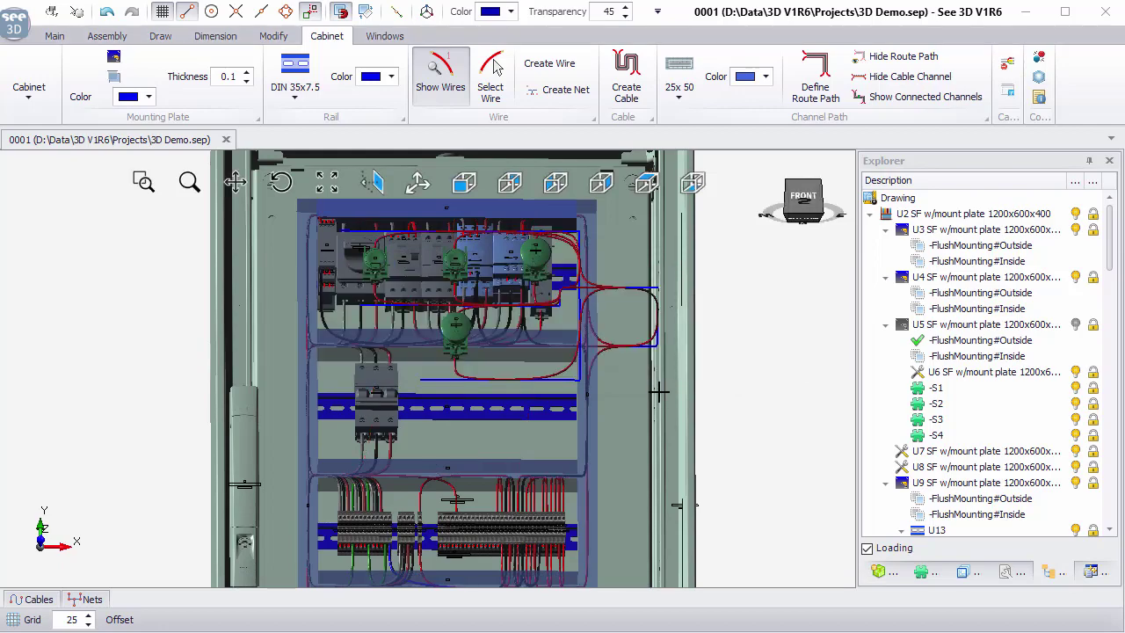
- Examine the re-routed wires between the -S components and the wiring channels from several angles
{"action": "middle_click_drag", "start_coordinate": [621, 410], "coordinate": [661, 373]}
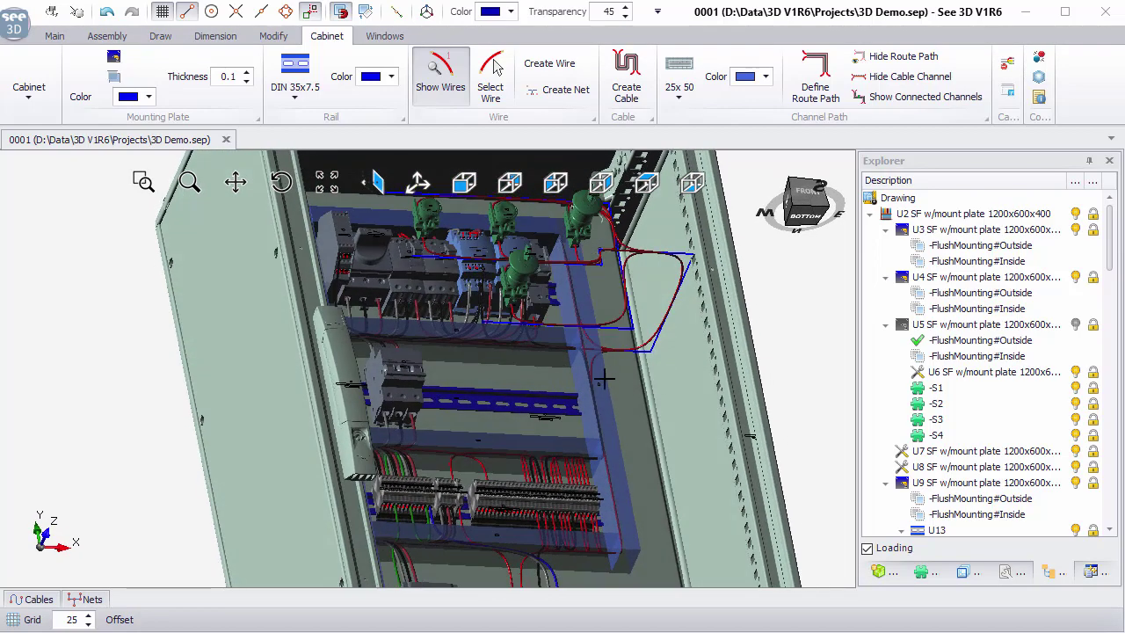
{"action": "scroll", "coordinate": [596, 338], "scroll_direction": "up", "scroll_amount": 5}
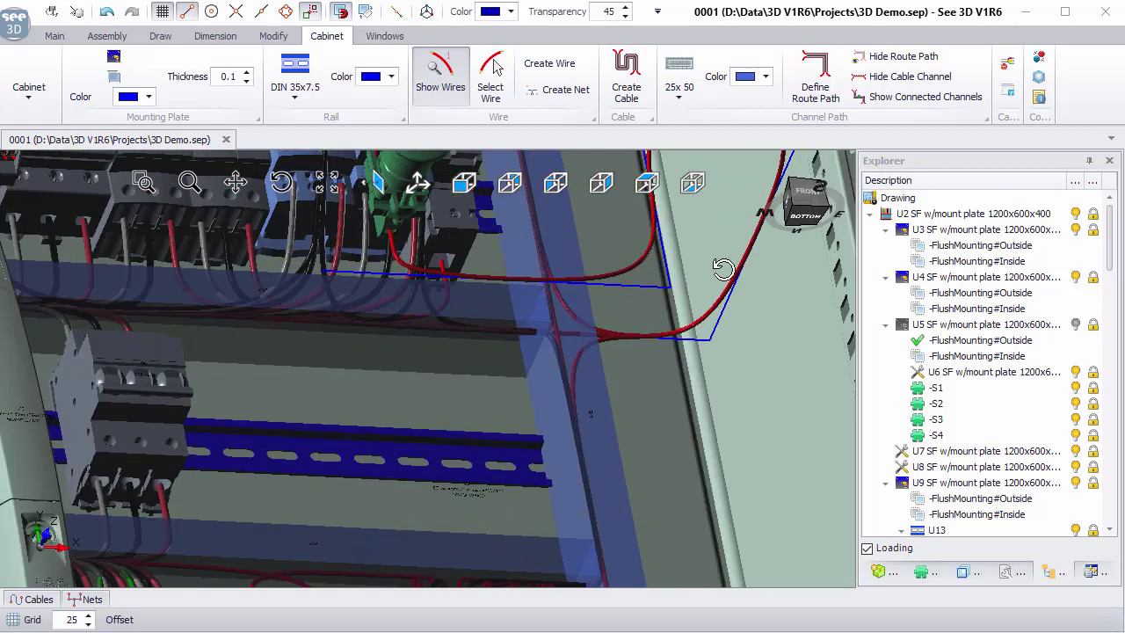
{"action": "middle_click_drag", "start_coordinate": [723, 269], "coordinate": [660, 314]}
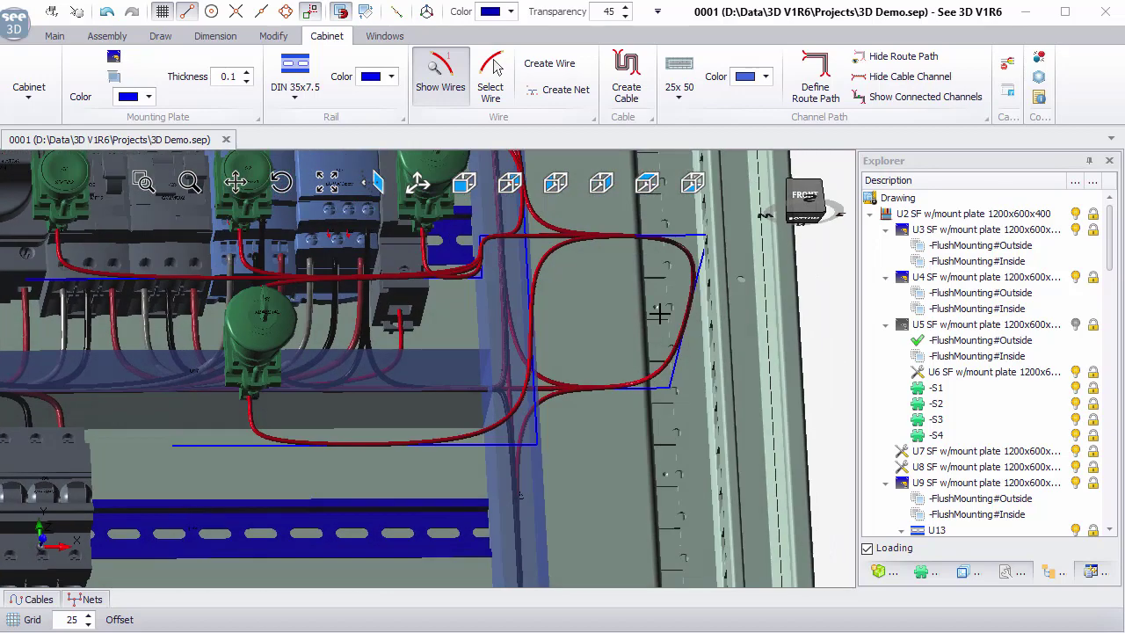
- Bring up the alternative route paths for the wire leaving the lower terminal of the lowest -S component
{"action": "left_click", "coordinate": [250, 410]}
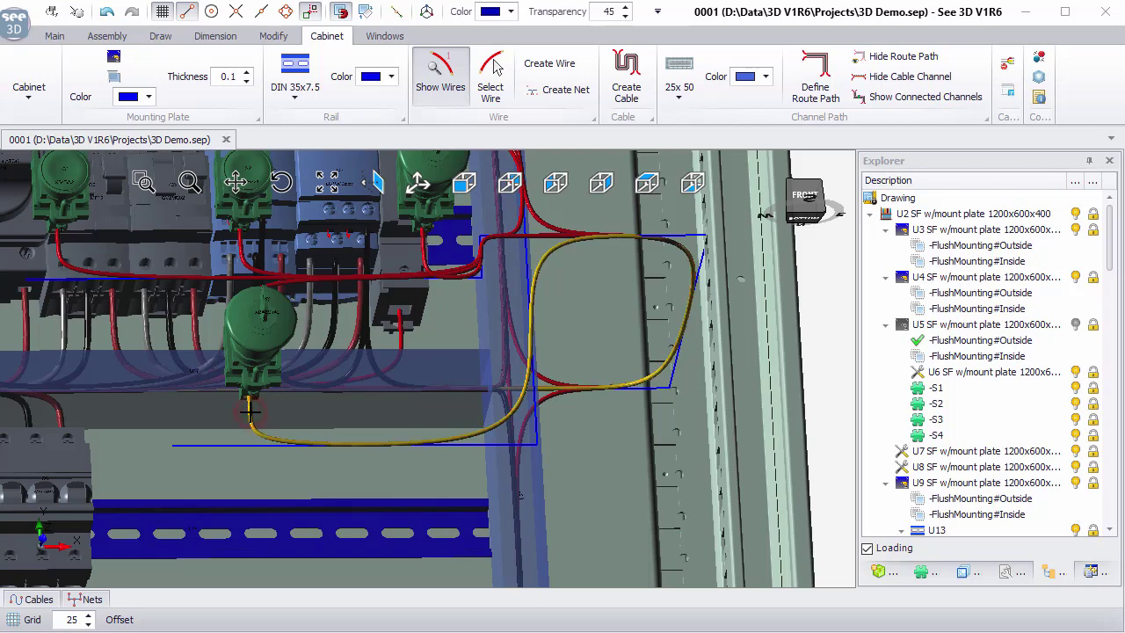
{"action": "scroll", "coordinate": [250, 410], "scroll_direction": "down", "scroll_amount": 4}
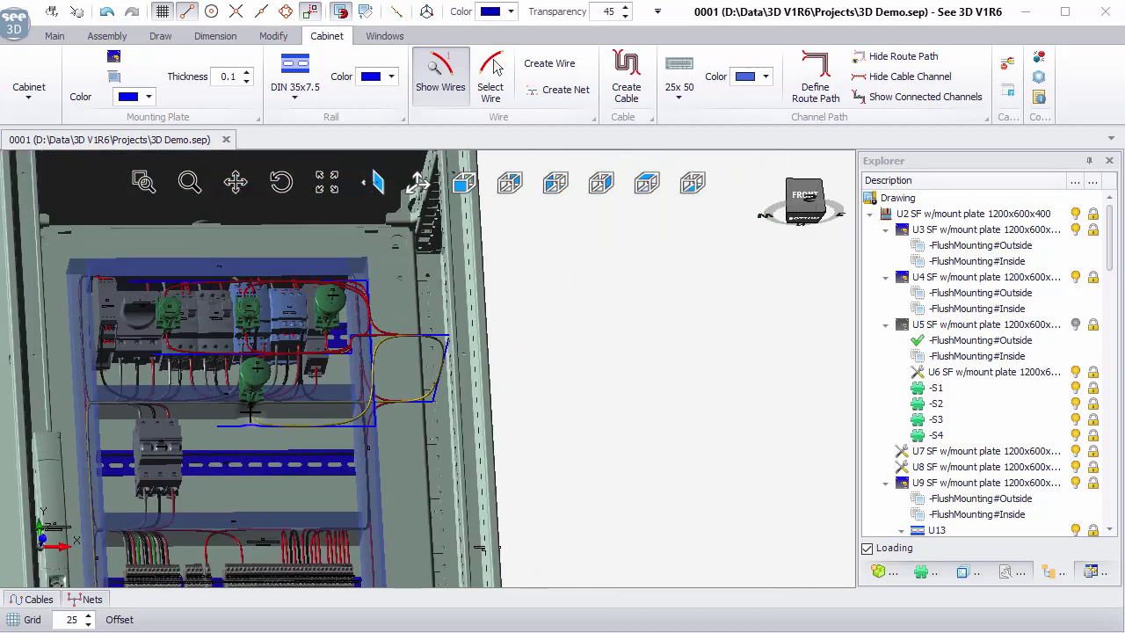
{"action": "right_click", "coordinate": [250, 410]}
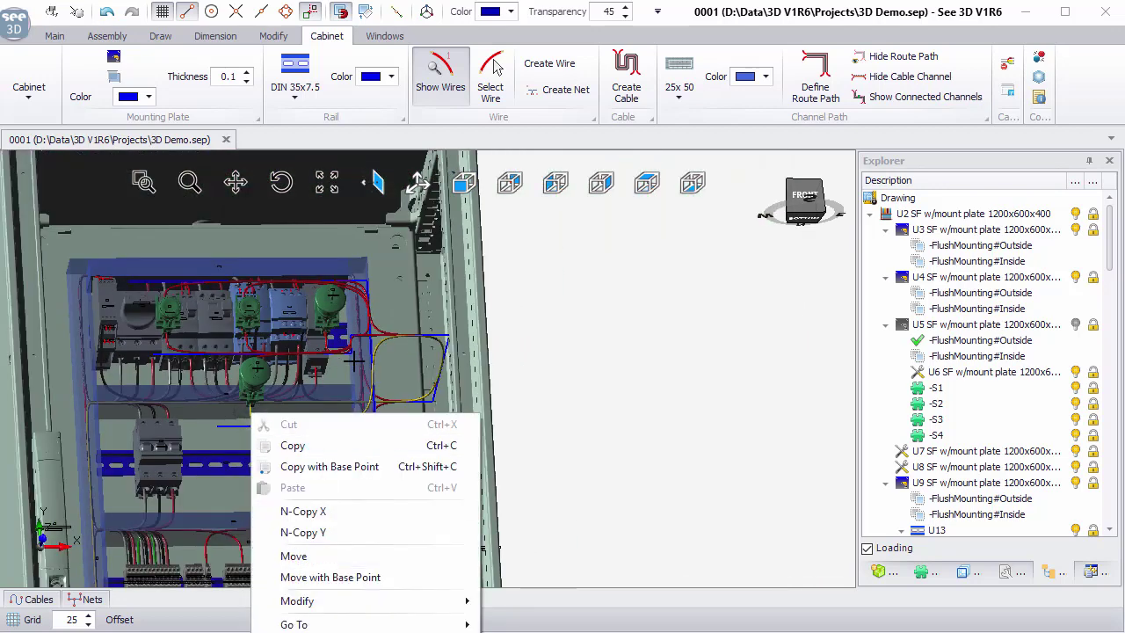
{"action": "right_click", "coordinate": [419, 283]}
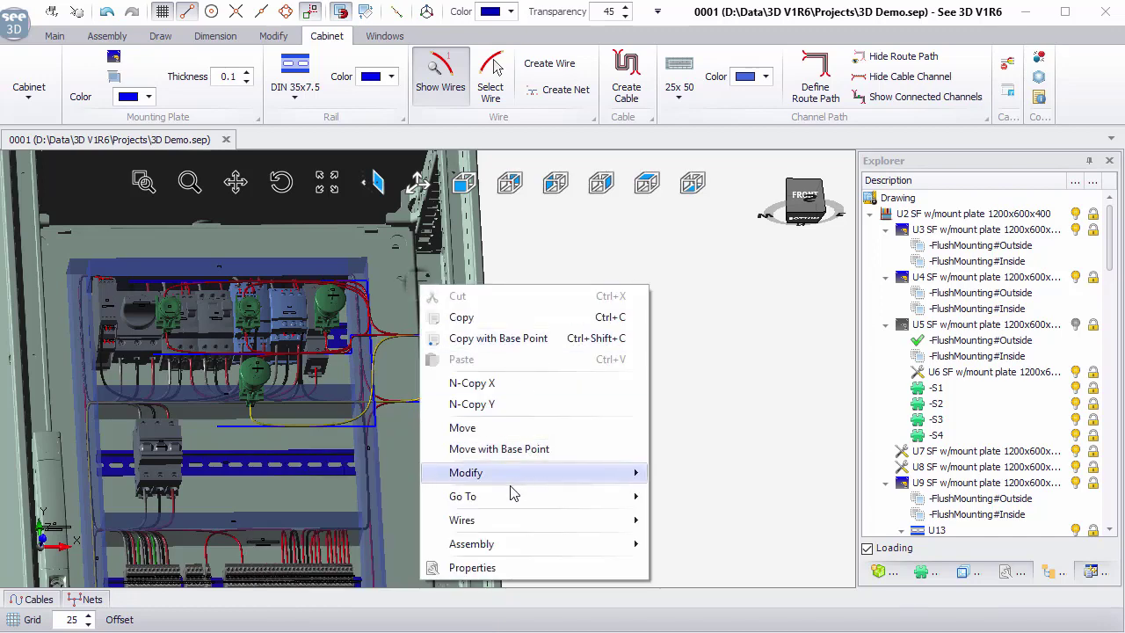
{"action": "mouse_move", "coordinate": [509, 525]}
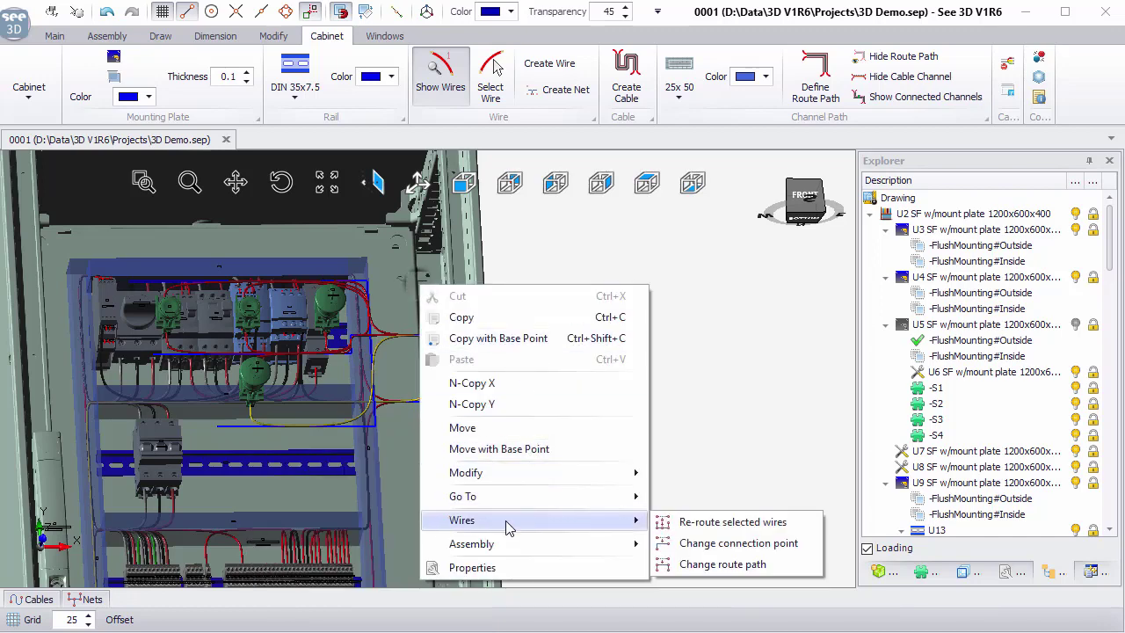
{"action": "left_click", "coordinate": [738, 564]}
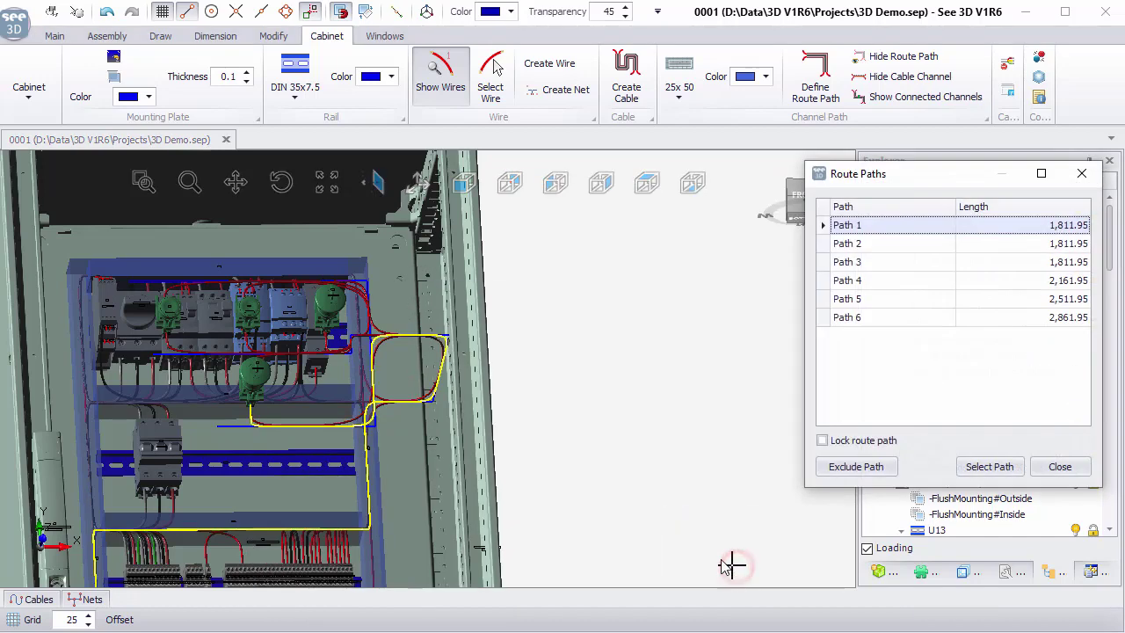
{"action": "scroll", "coordinate": [430, 452], "scroll_direction": "down", "scroll_amount": 3}
{"action": "middle_click_drag", "start_coordinate": [400, 466], "coordinate": [522, 403]}
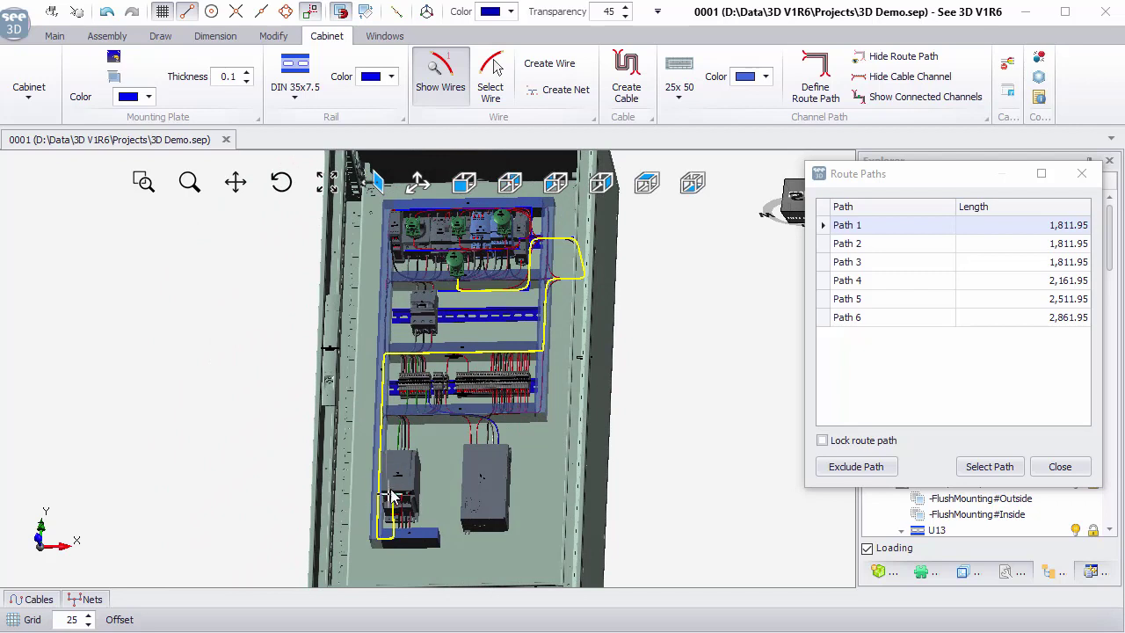
- Compare route paths 1 to 4 for the wire and assign Path 3 to it
{"action": "left_click", "coordinate": [869, 249]}
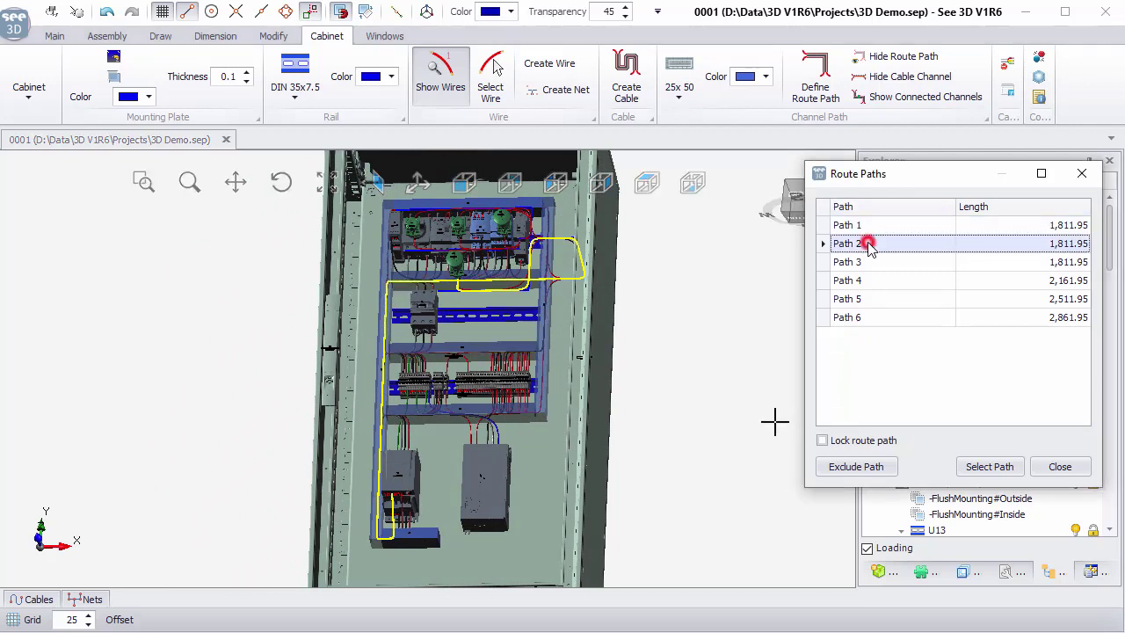
{"action": "left_click", "coordinate": [881, 226]}
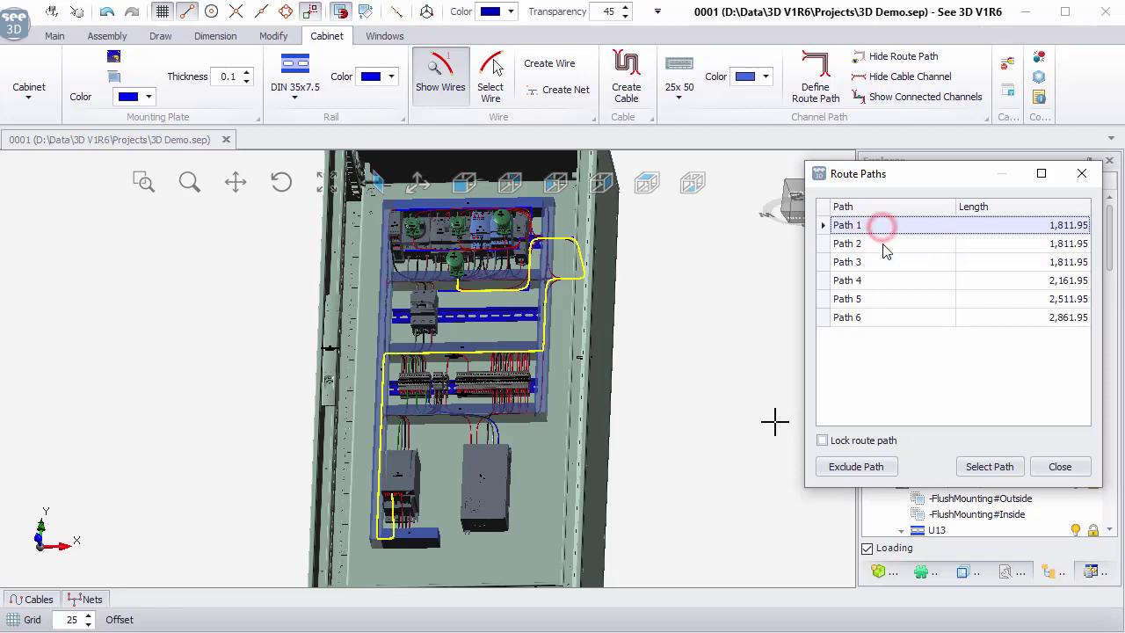
{"action": "left_click", "coordinate": [884, 244]}
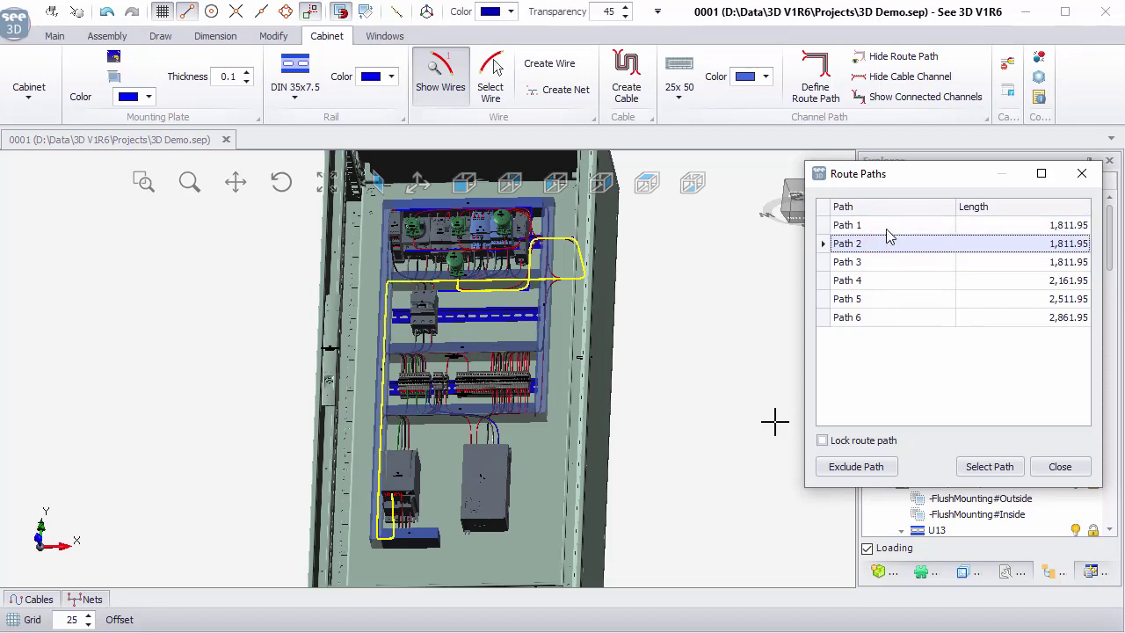
{"action": "left_click", "coordinate": [870, 264]}
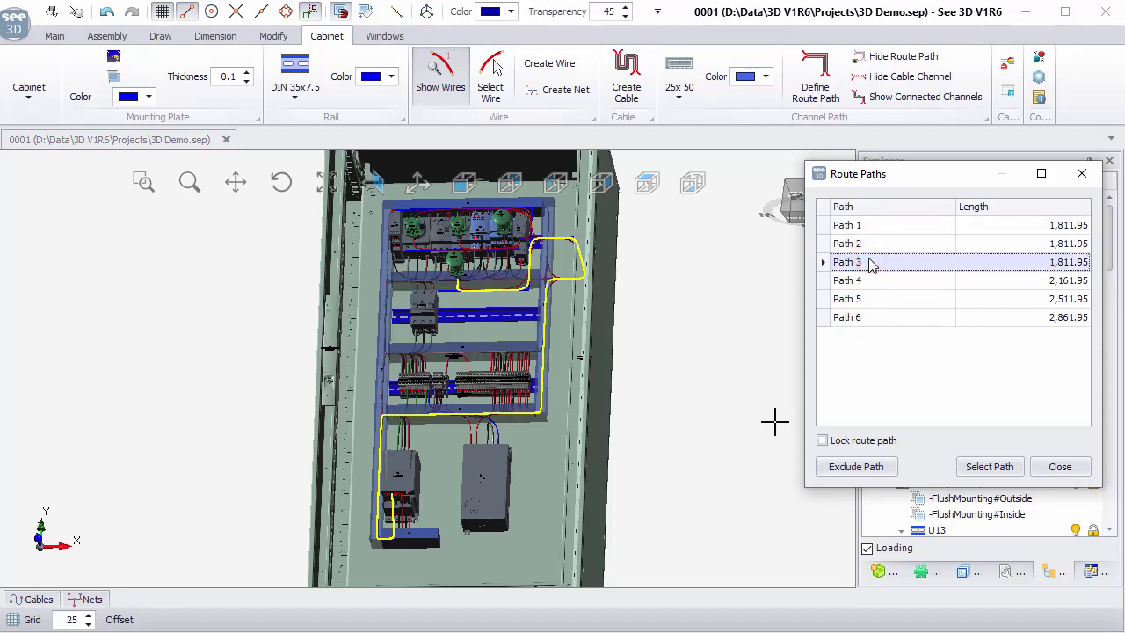
{"action": "left_click", "coordinate": [857, 281]}
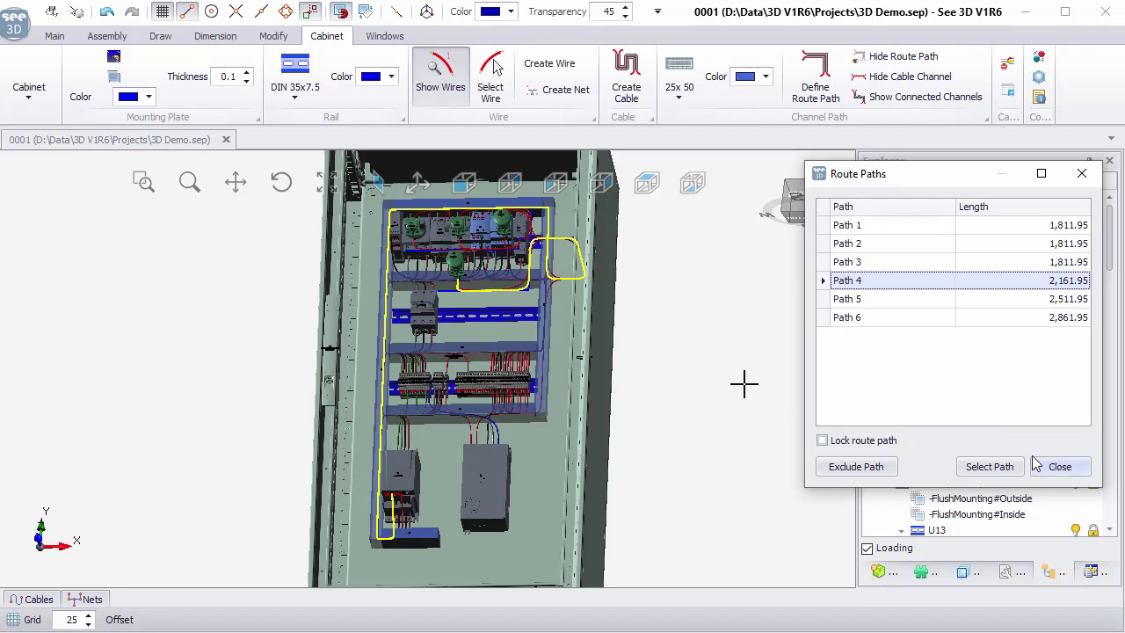
{"action": "left_click", "coordinate": [1028, 262]}
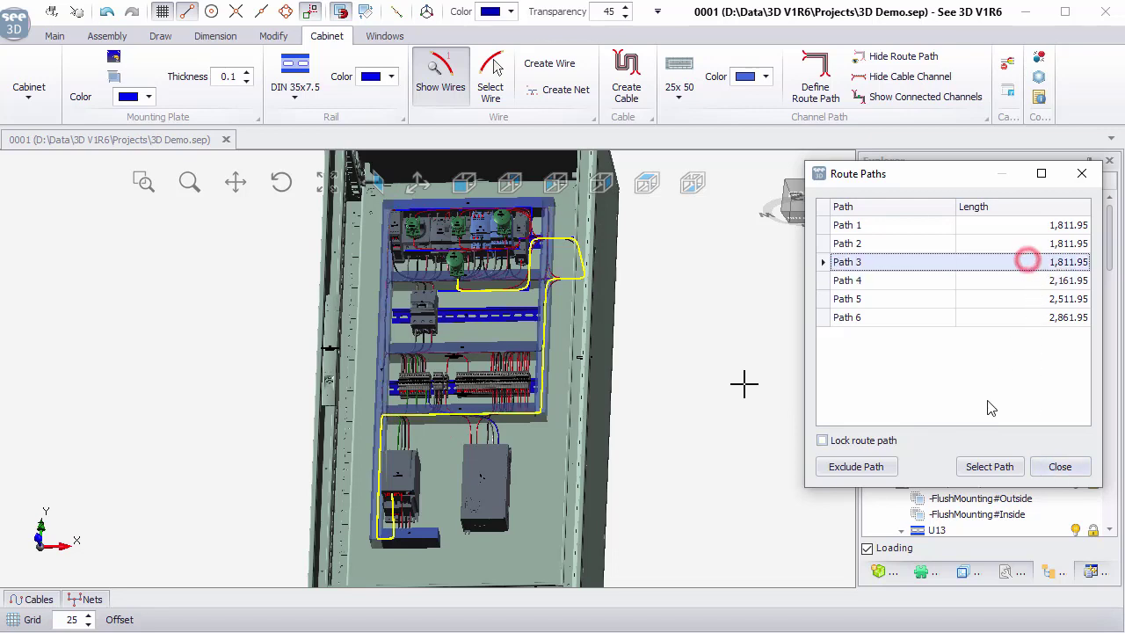
{"action": "left_click", "coordinate": [992, 467]}
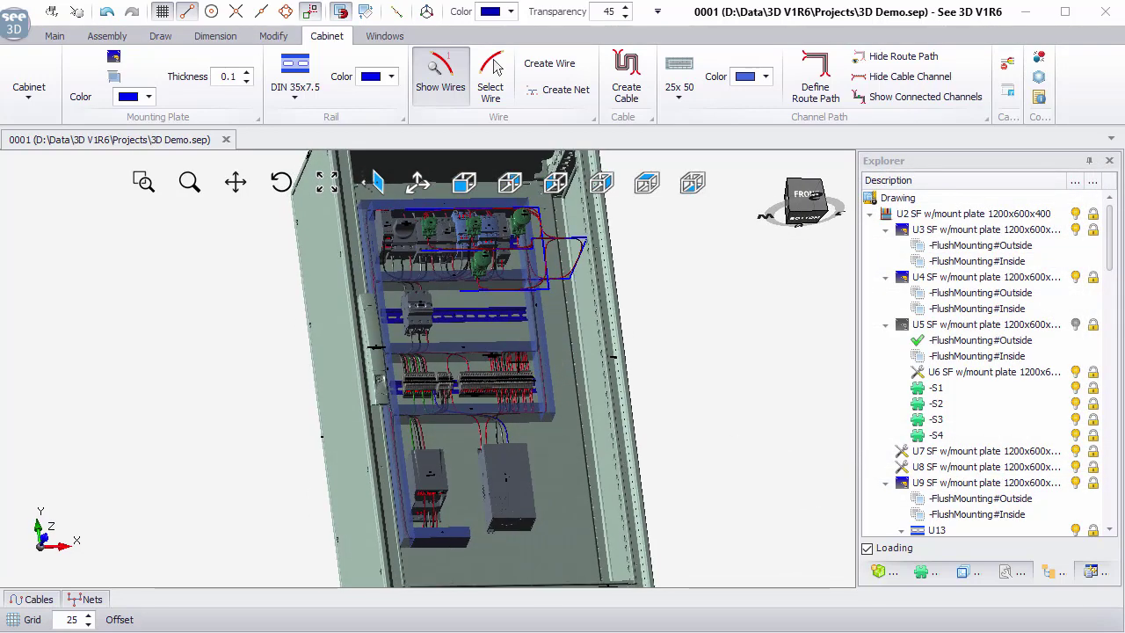
- Preview the wire report from the WireRouting.dpa3drep template, review its routes and wire lengths, and close the preview
{"action": "left_click", "coordinate": [19, 29]}
{"action": "mouse_move", "coordinate": [35, 179]}
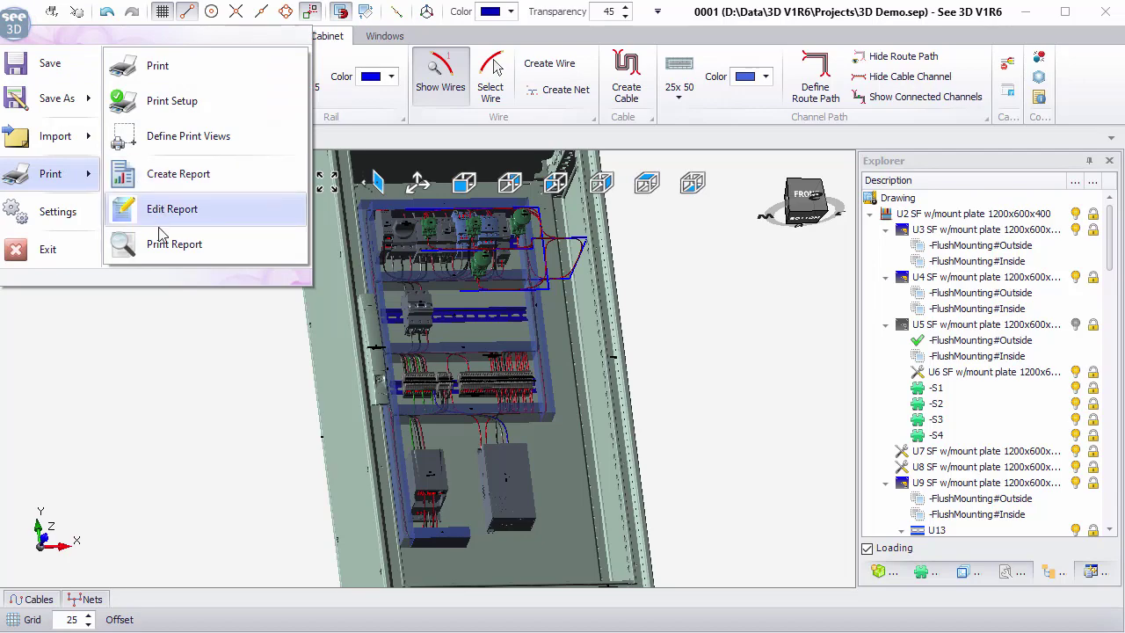
{"action": "left_click", "coordinate": [189, 245]}
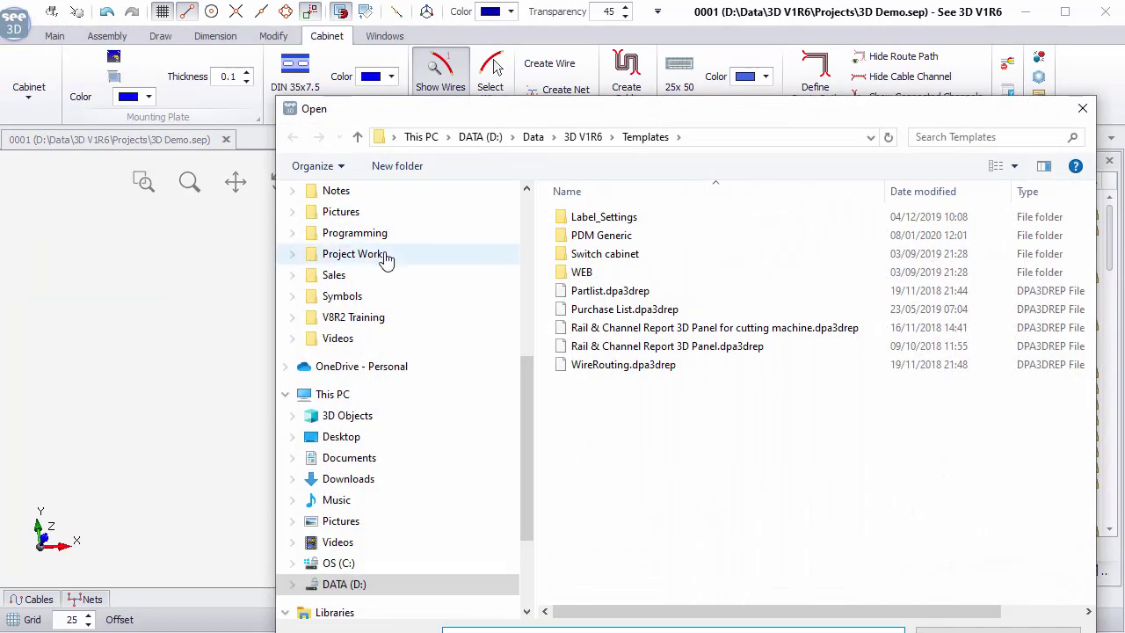
{"action": "double_click", "coordinate": [617, 367]}
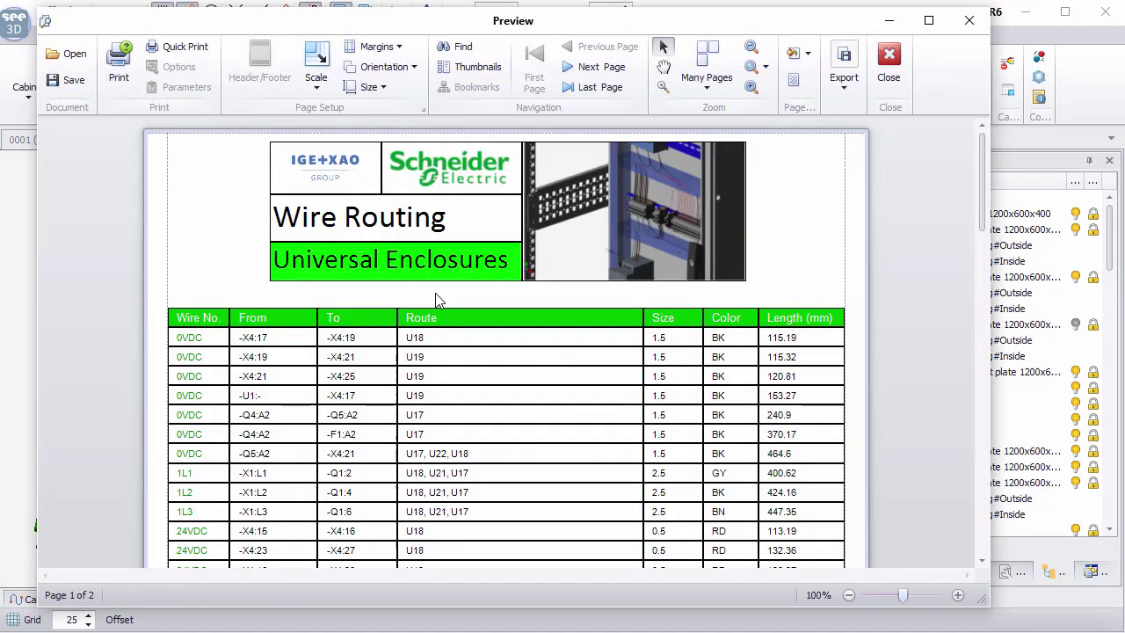
{"action": "scroll", "coordinate": [437, 300], "scroll_direction": "down", "scroll_amount": 3}
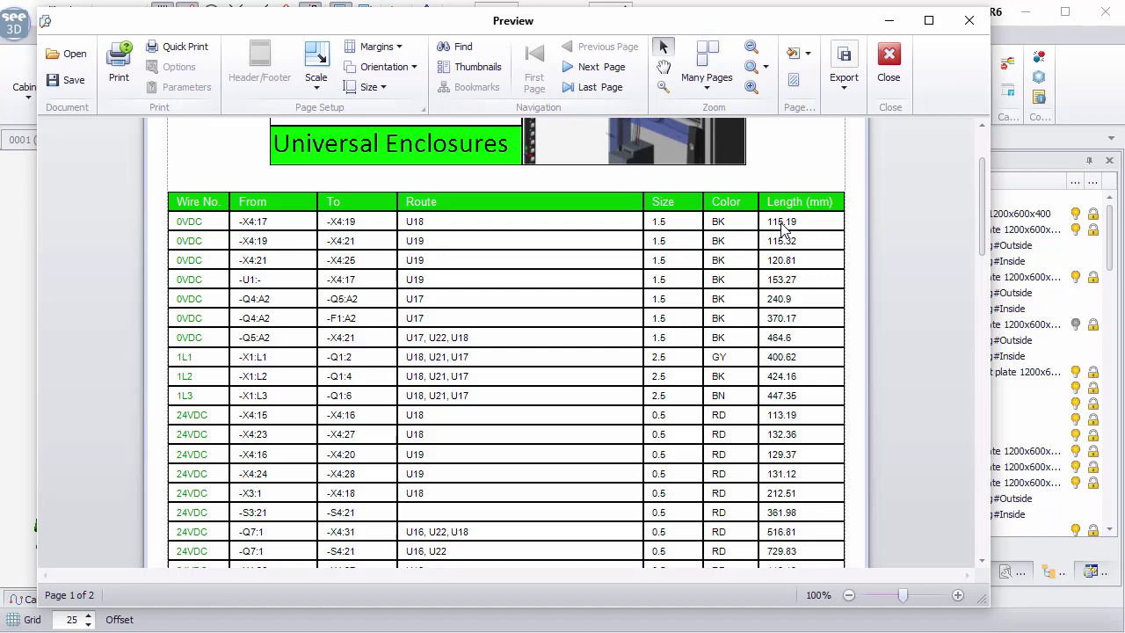
{"action": "scroll", "coordinate": [782, 228], "scroll_direction": "down", "scroll_amount": 6}
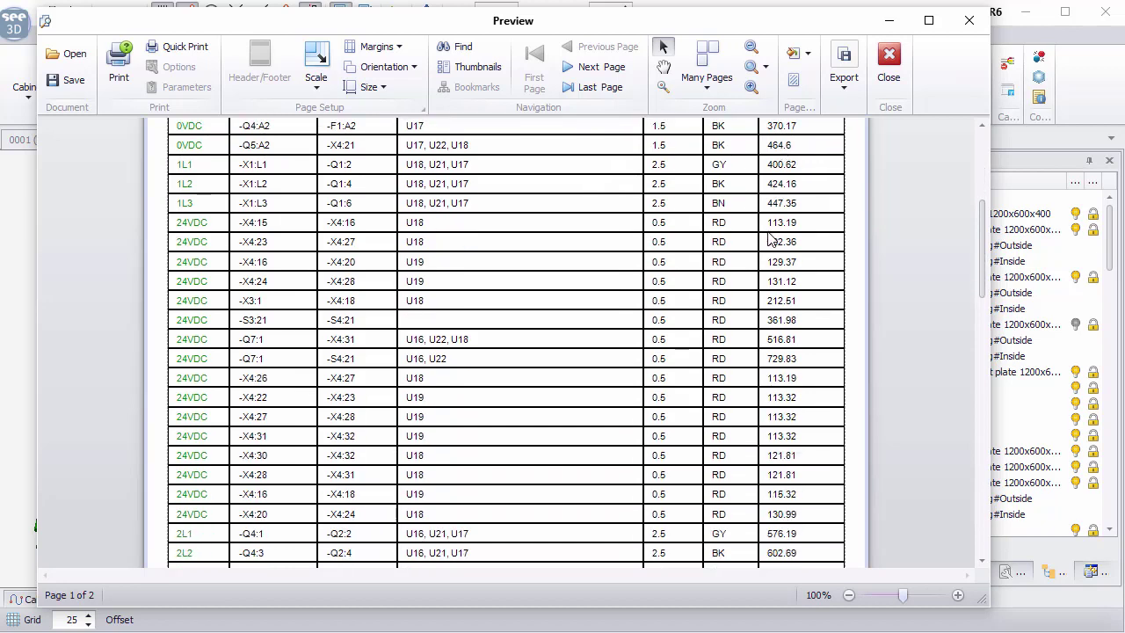
{"action": "left_click", "coordinate": [969, 20]}
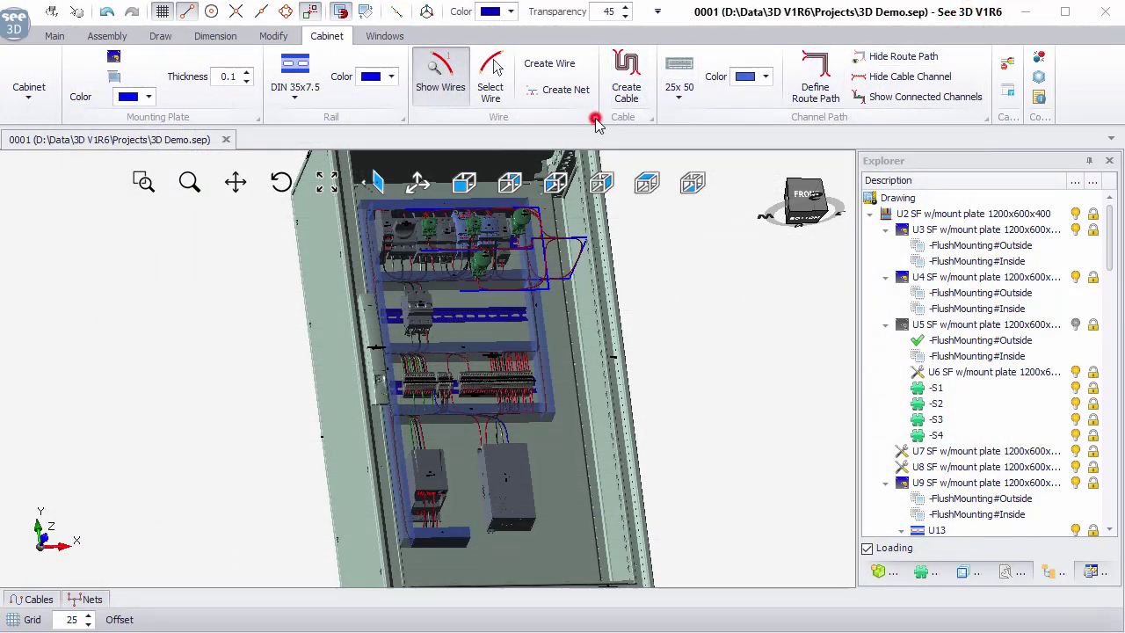
- Check the Wire Extra Length options in the wire settings
{"action": "left_click", "coordinate": [596, 120]}
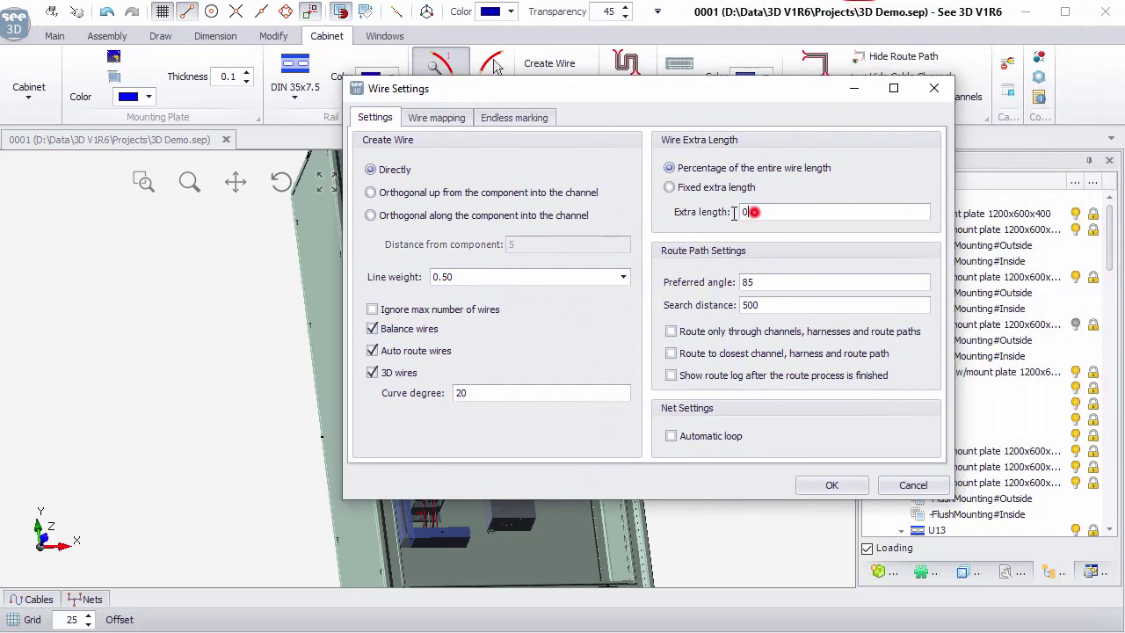
{"action": "double_click", "coordinate": [753, 212]}
{"action": "left_click", "coordinate": [935, 88]}
- Examine the label, extra length and connector type of Connection 0 on component -Q6, and clear the selection
{"action": "scroll", "coordinate": [429, 298], "scroll_direction": "up", "scroll_amount": 5}
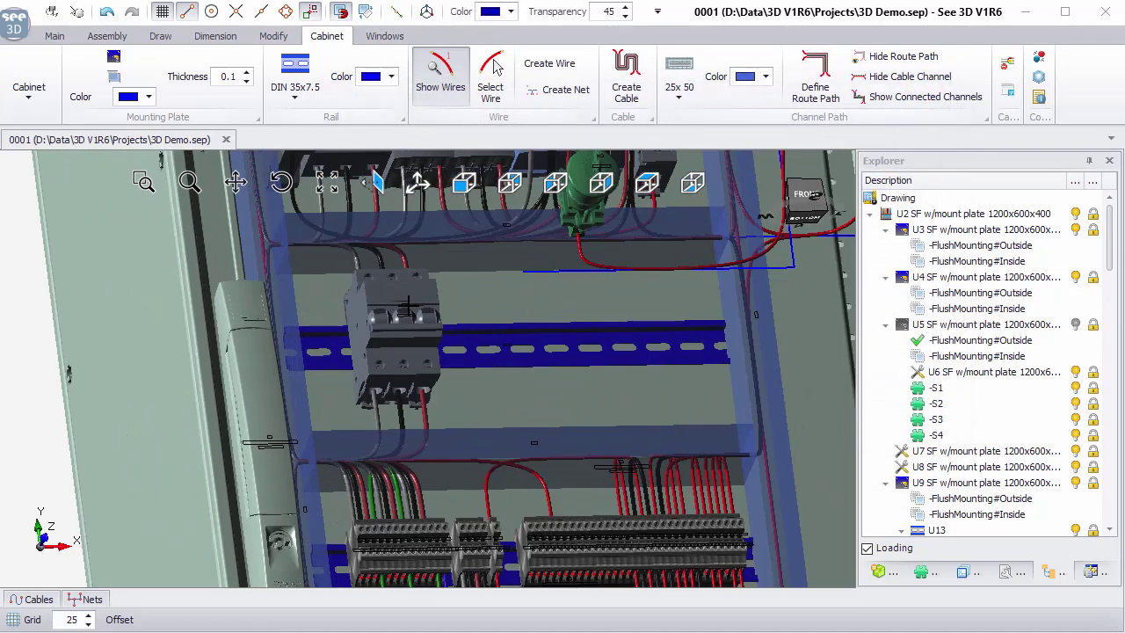
{"action": "left_click", "coordinate": [409, 306]}
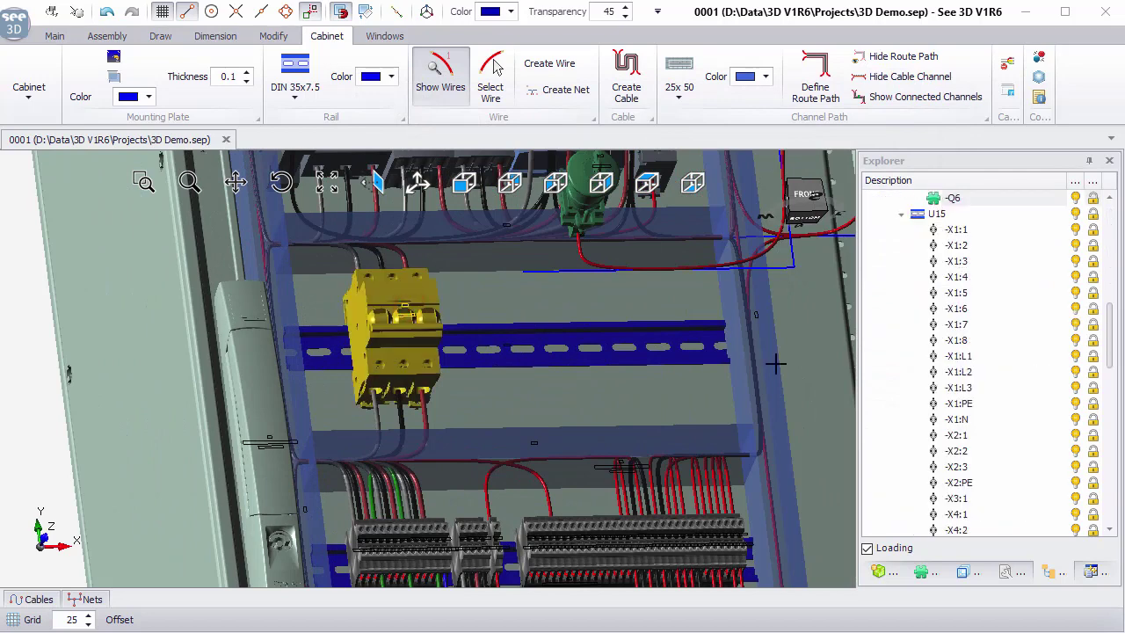
{"action": "left_click", "coordinate": [1011, 572]}
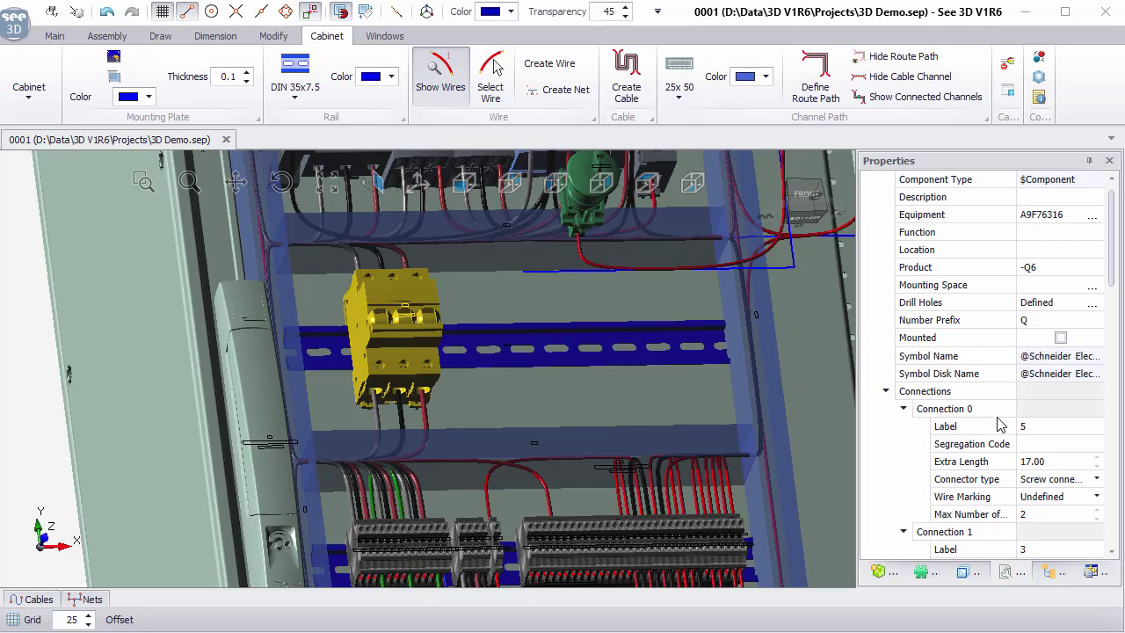
{"action": "left_click", "coordinate": [1043, 435]}
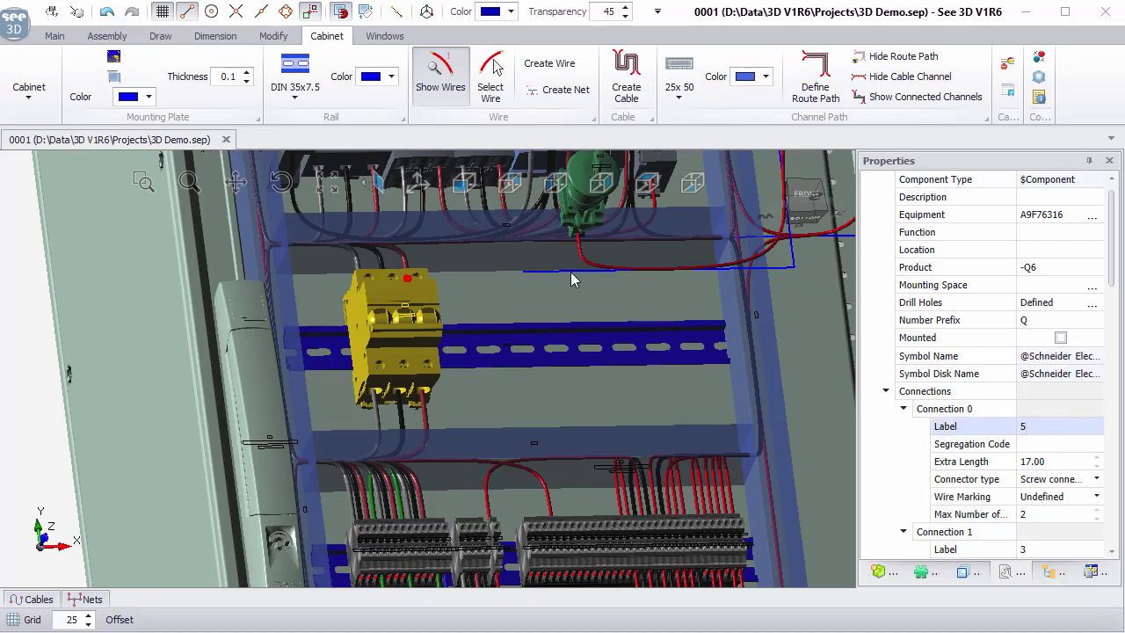
{"action": "middle_click_drag", "start_coordinate": [417, 283], "coordinate": [642, 367]}
{"action": "left_click", "coordinate": [1060, 446]}
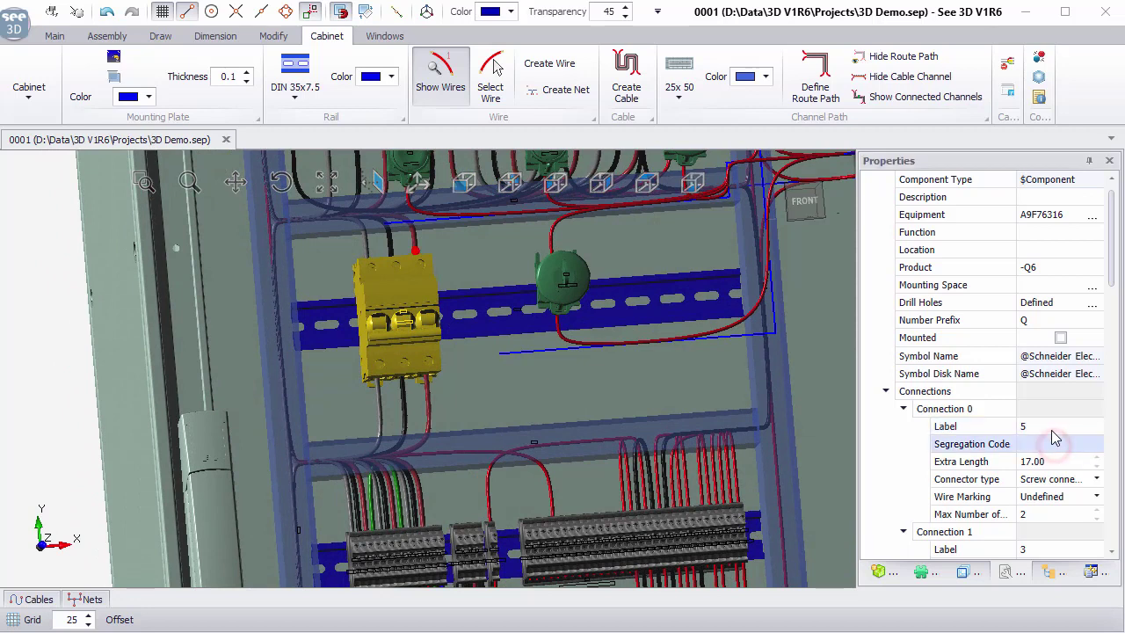
{"action": "left_click", "coordinate": [1055, 427]}
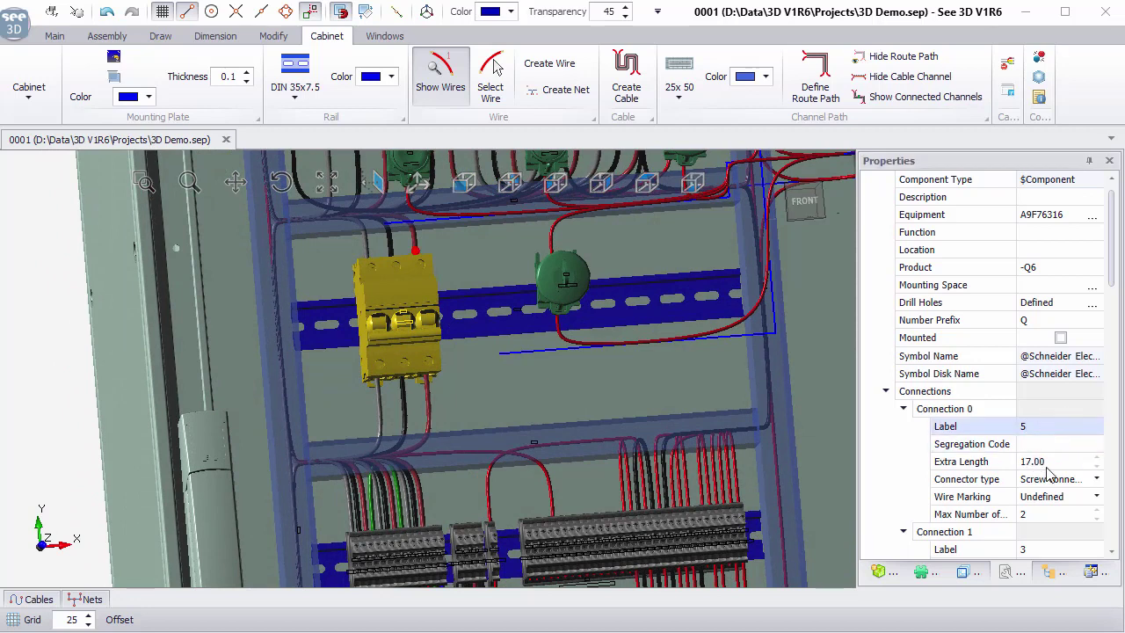
{"action": "left_click", "coordinate": [1048, 463]}
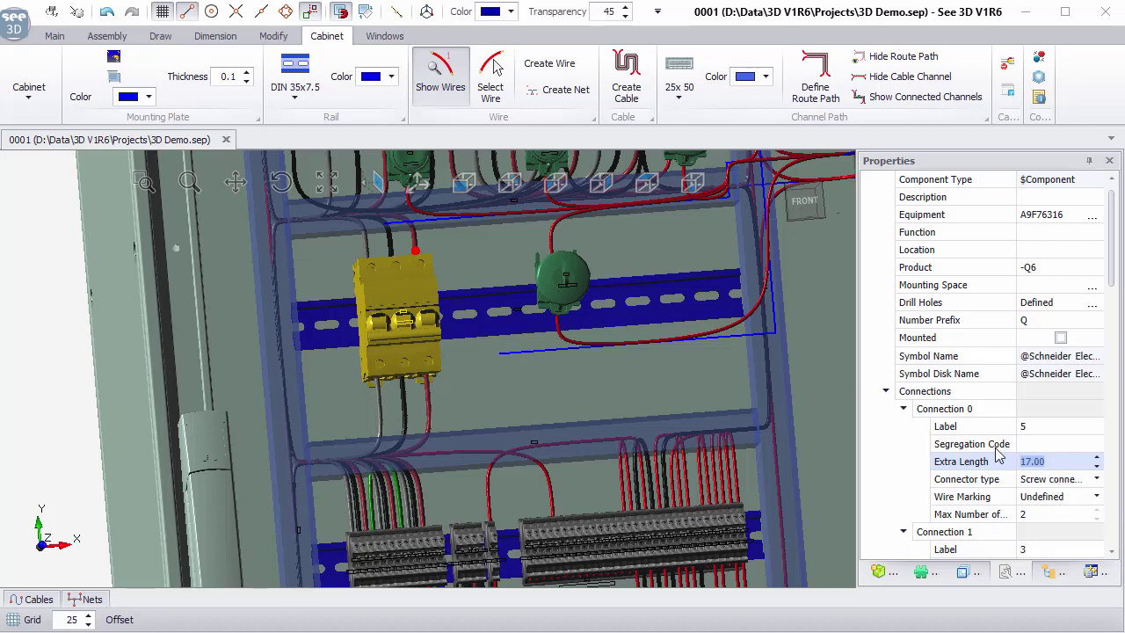
{"action": "left_click", "coordinate": [1032, 480]}
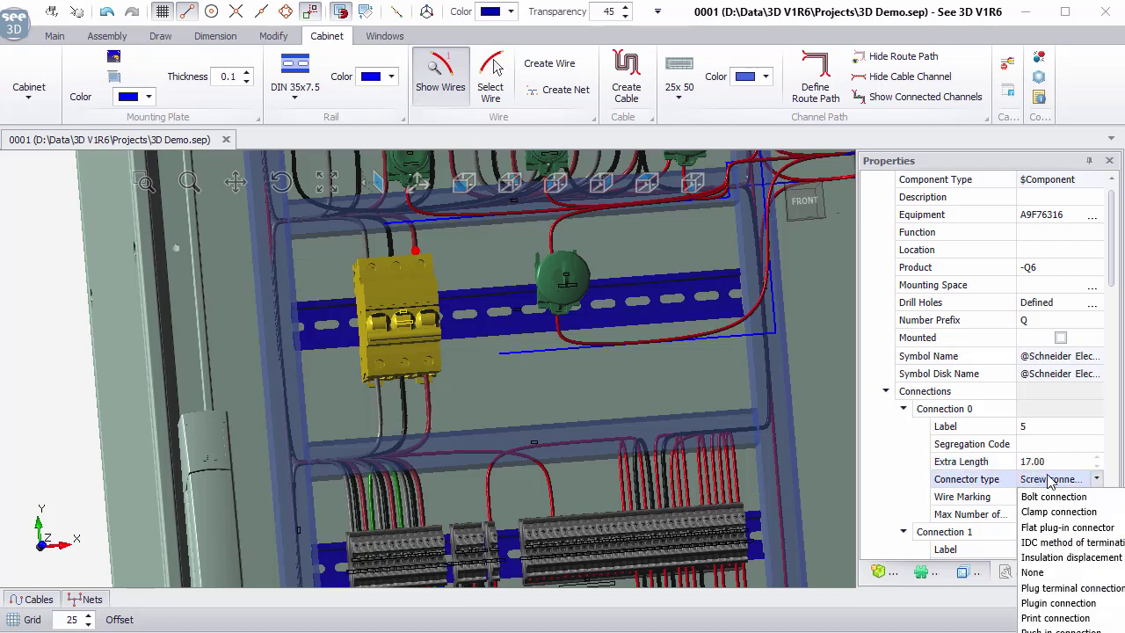
{"action": "left_click", "coordinate": [1048, 473]}
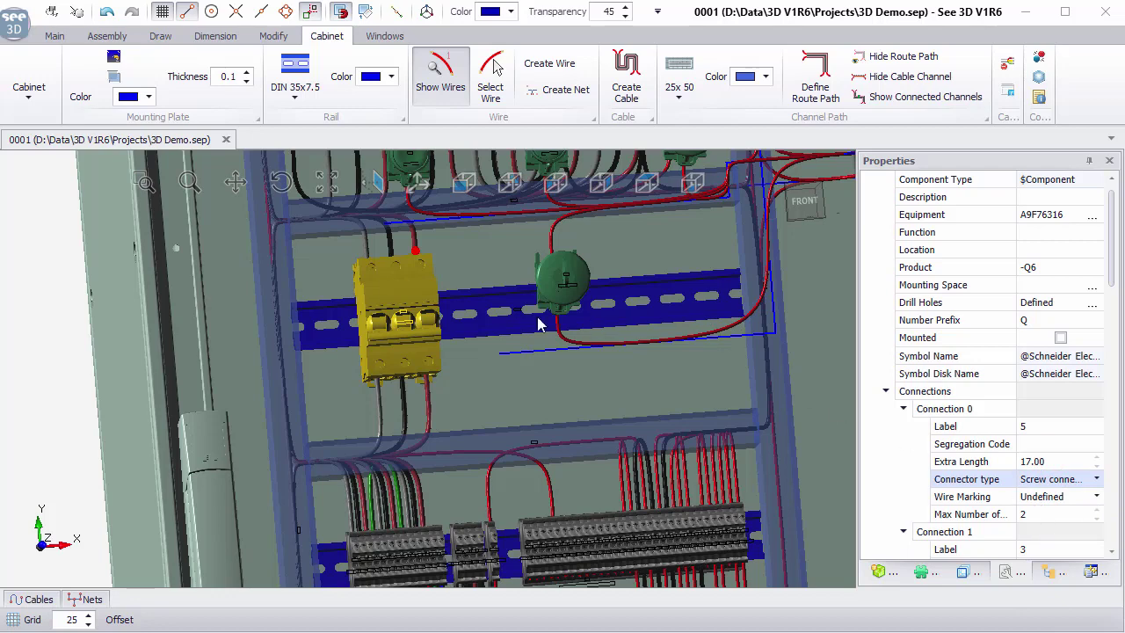
{"action": "scroll", "coordinate": [453, 338], "scroll_direction": "down", "scroll_amount": 3}
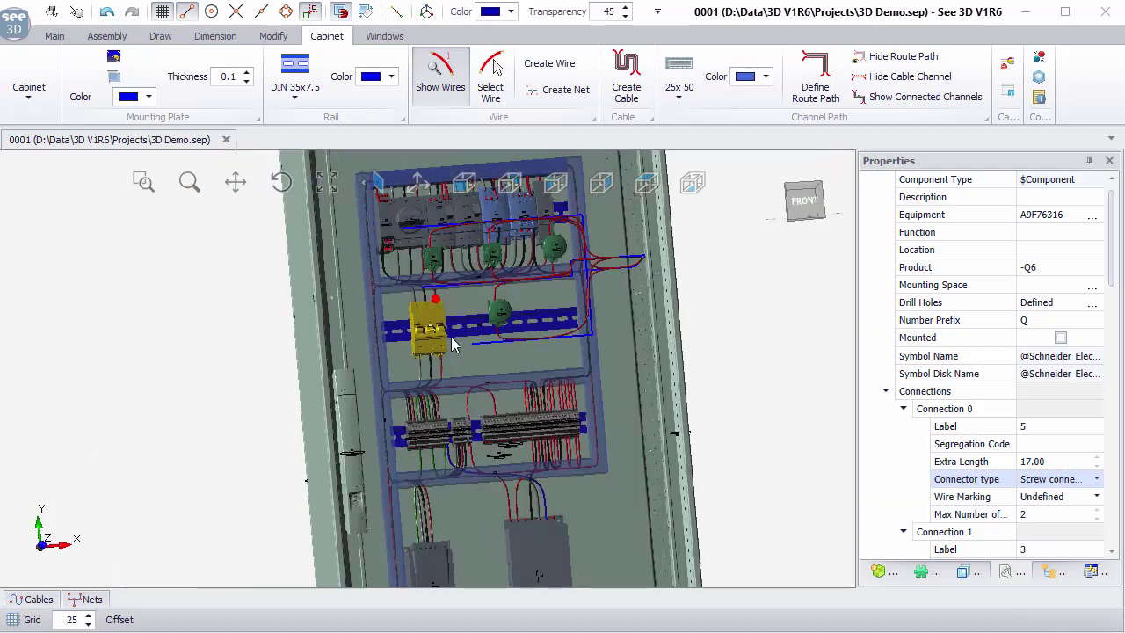
{"action": "left_click", "coordinate": [468, 344]}
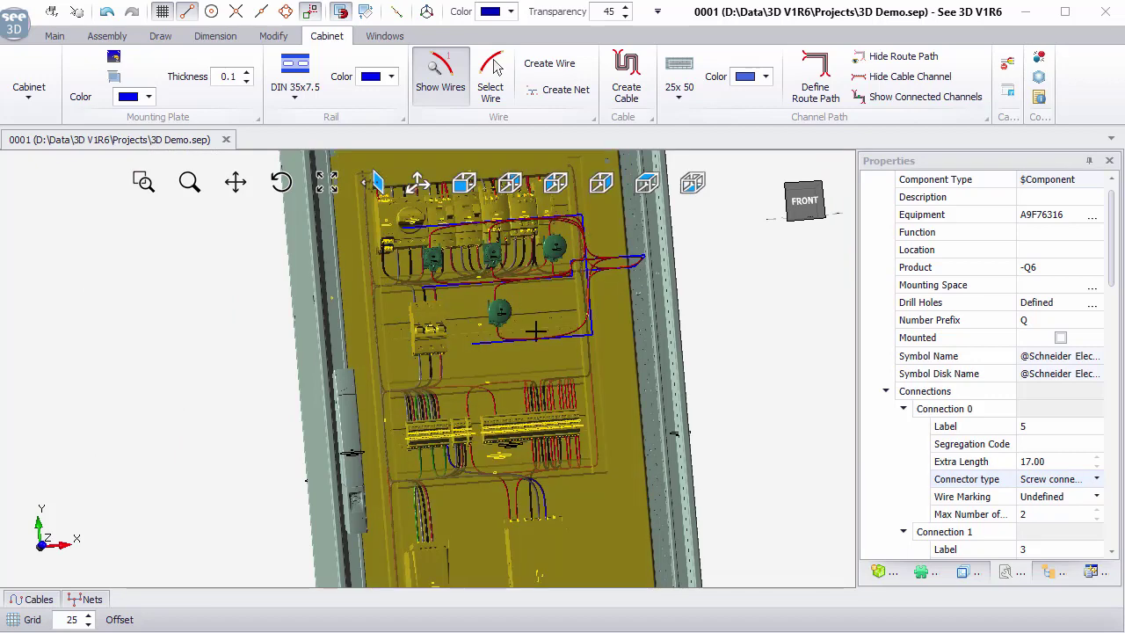
{"action": "left_click", "coordinate": [733, 317]}
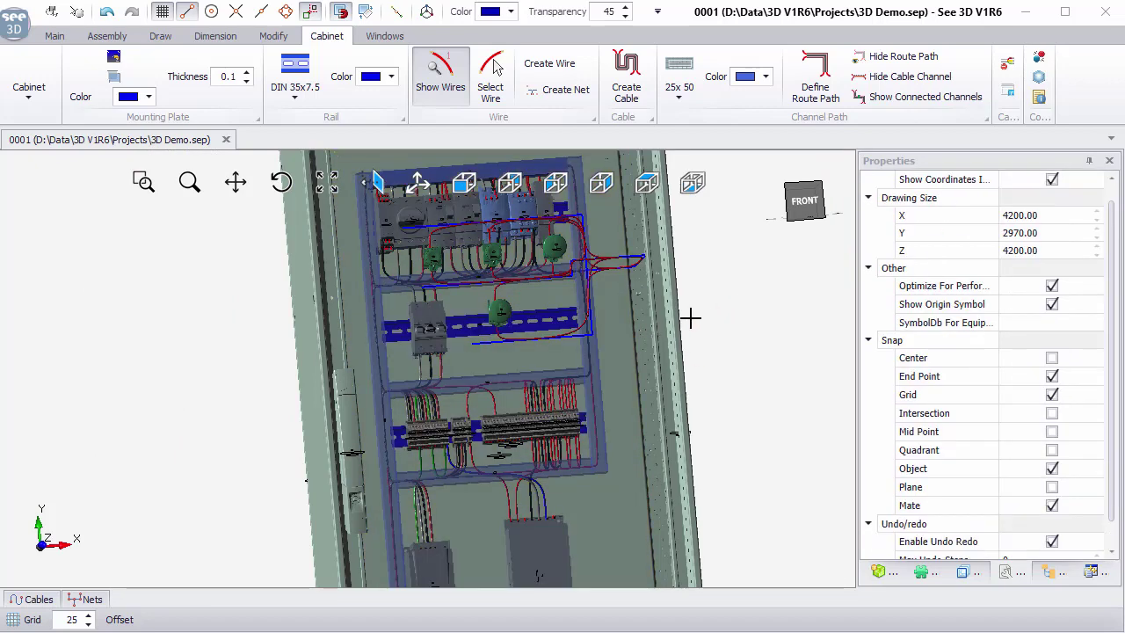
- Export the cabinet drawing to the Desktop as a See Electrical 3D Panel Shop Floor drawing named DEMO1
{"action": "scroll", "coordinate": [499, 385], "scroll_direction": "down", "scroll_amount": 3}
{"action": "middle_click_drag", "start_coordinate": [491, 423], "coordinate": [436, 381]}
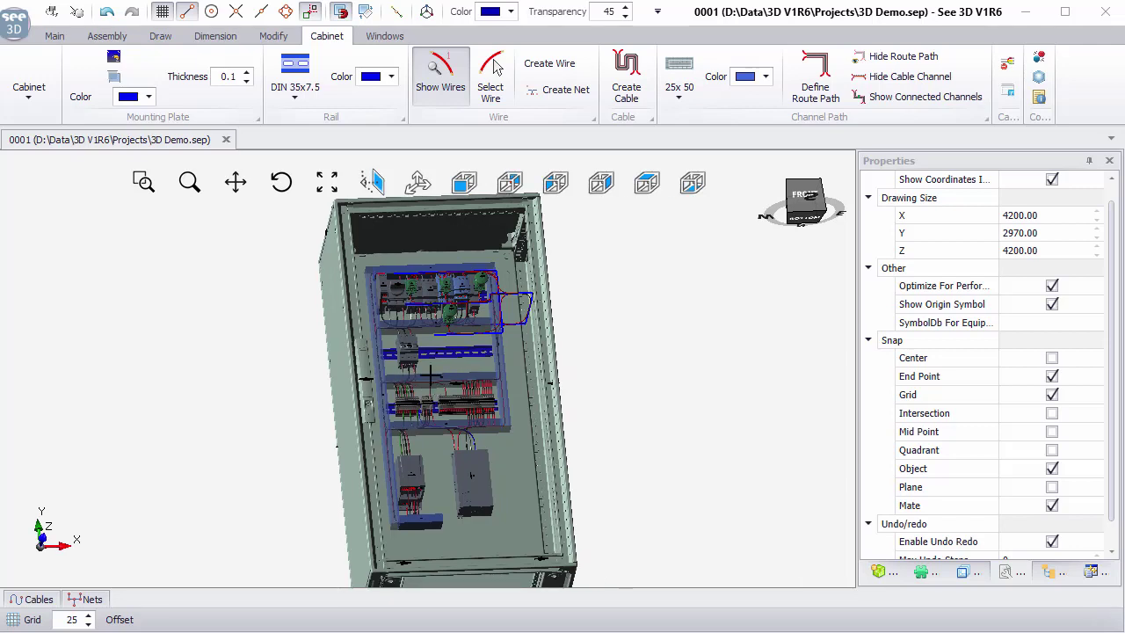
{"action": "left_click", "coordinate": [16, 25]}
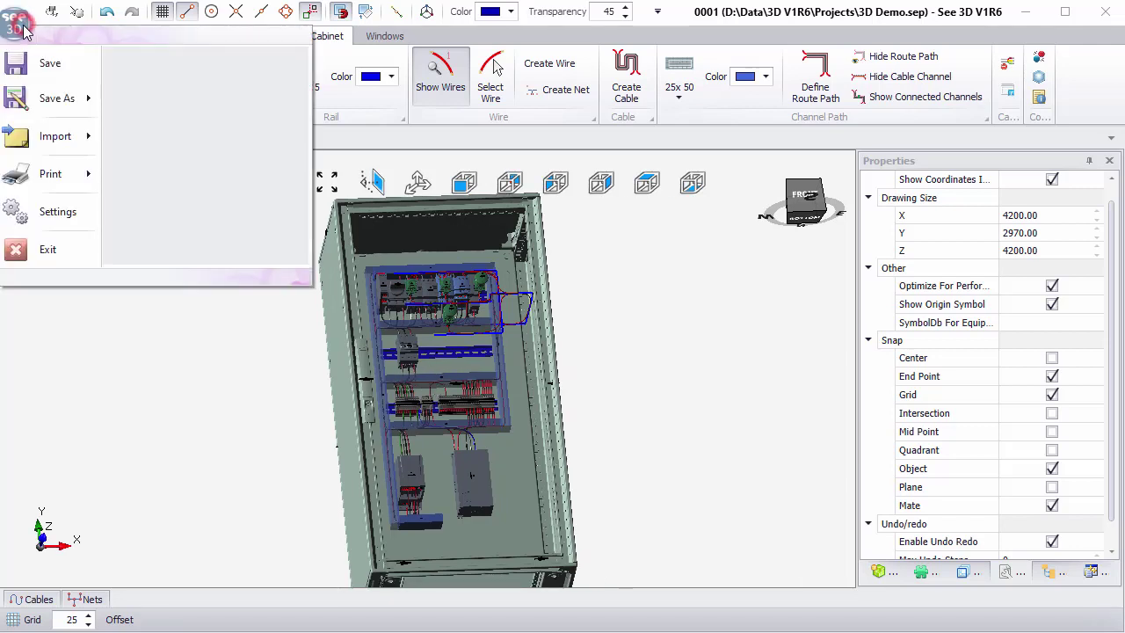
{"action": "mouse_move", "coordinate": [37, 105]}
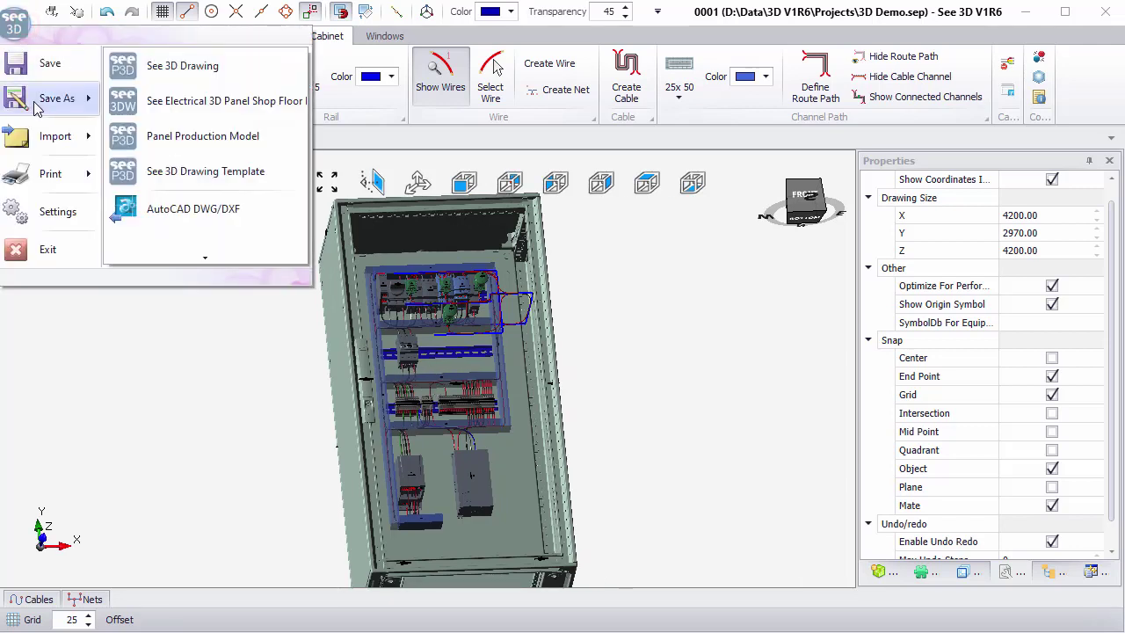
{"action": "left_click", "coordinate": [256, 103]}
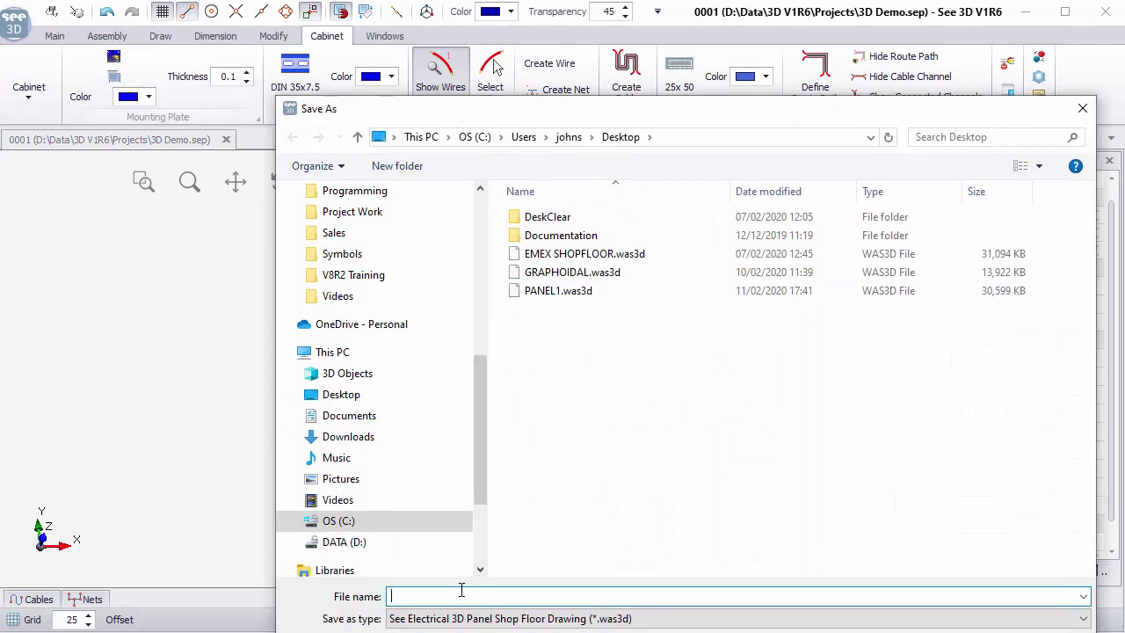
{"action": "type", "text": "DEMO1"}
{"action": "key", "text": "Return"}
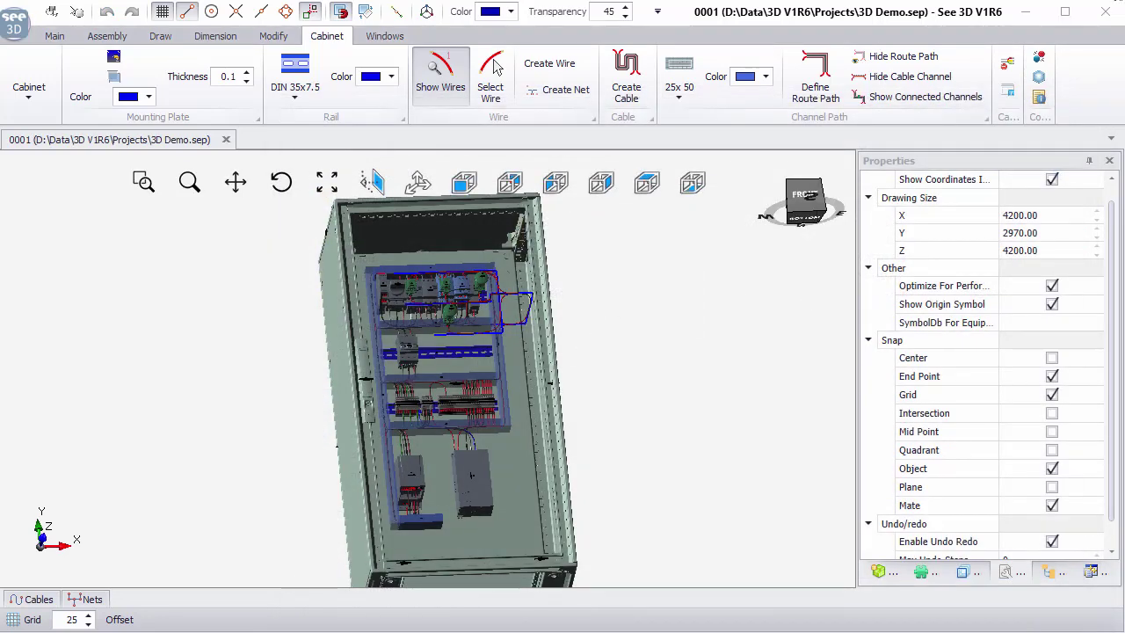
- Close the 3D drawing with its changes saved and minimise the SEE Electrical window
{"action": "left_click", "coordinate": [1105, 12]}
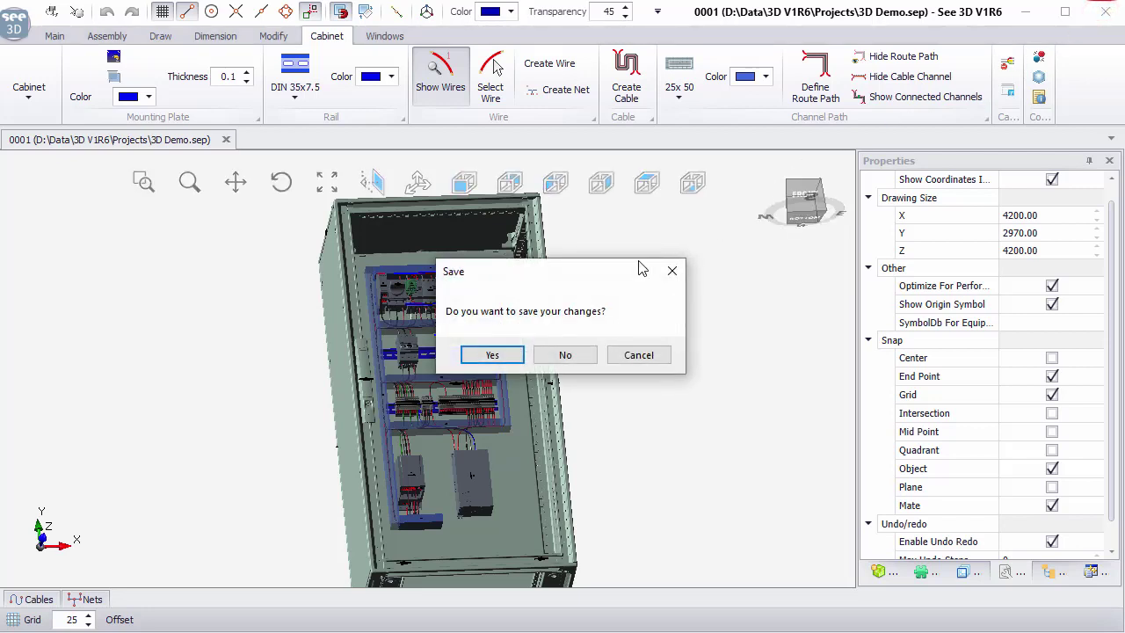
{"action": "left_click", "coordinate": [493, 354]}
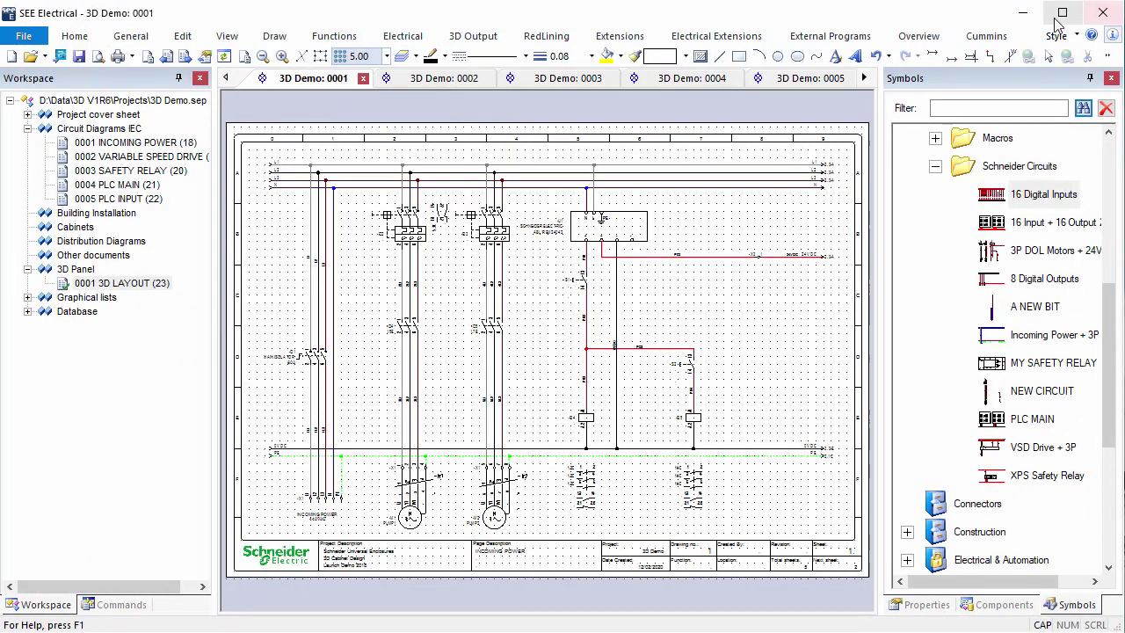
{"action": "left_click", "coordinate": [1024, 14]}
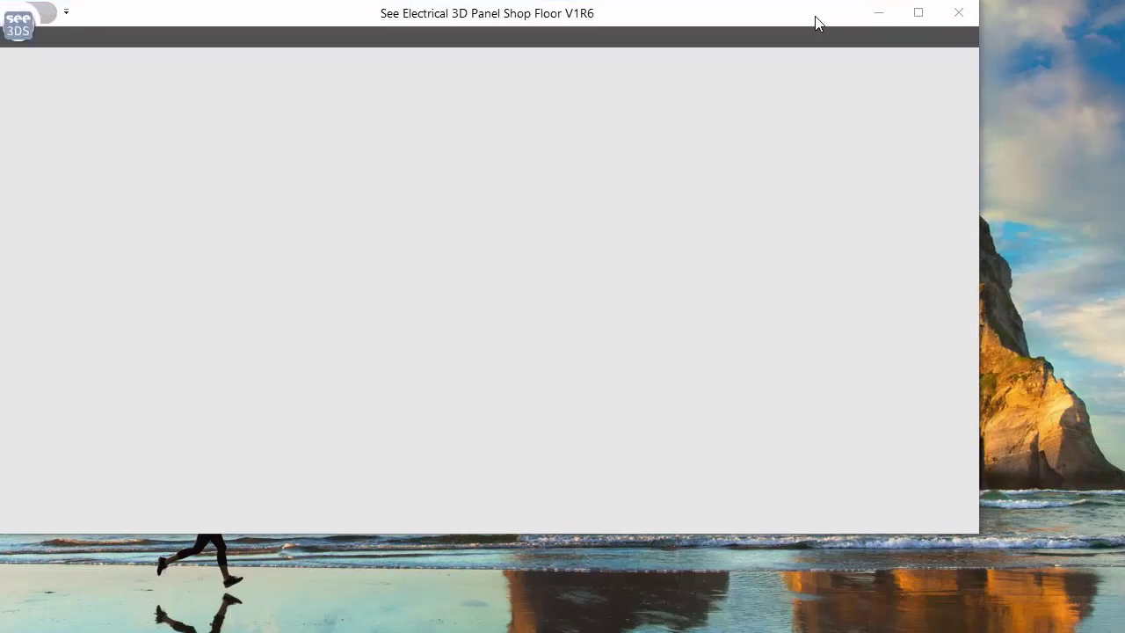
- Enlarge the See Electrical 3D Panel Shop Floor window and open DEMO1.was3d from the Desktop
{"action": "left_click_drag", "start_coordinate": [978, 535], "coordinate": [1120, 629]}
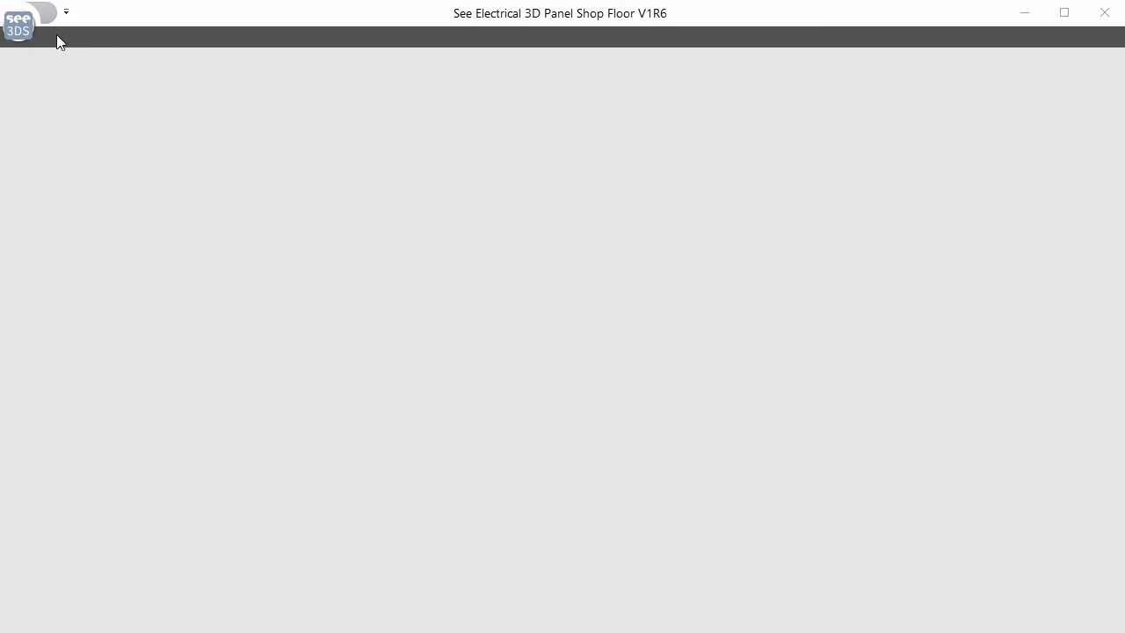
{"action": "left_click", "coordinate": [32, 28]}
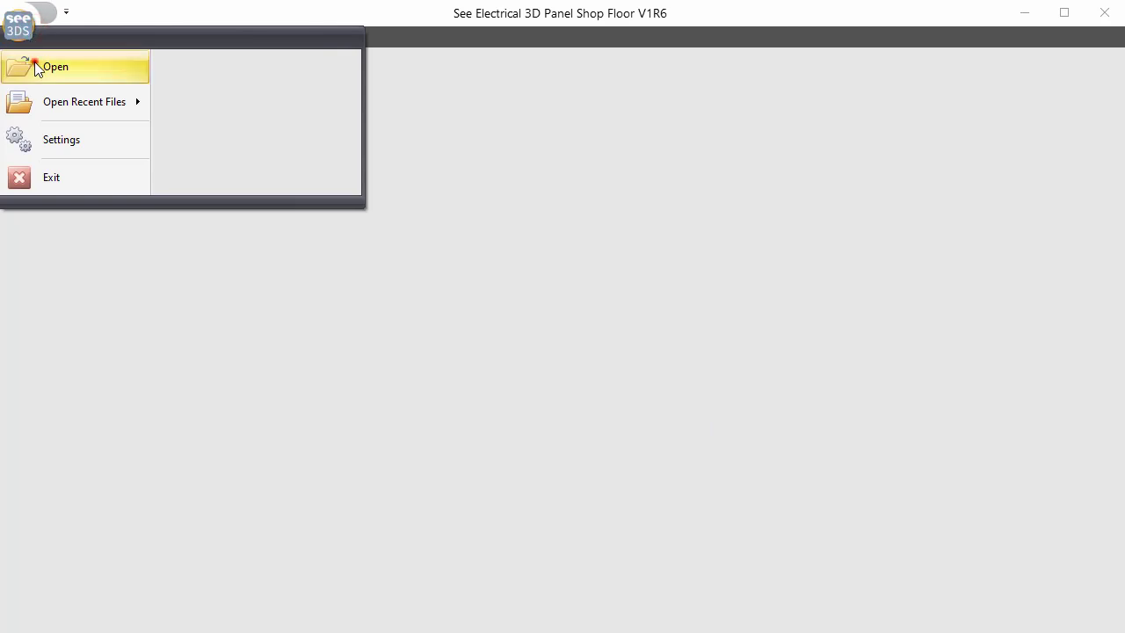
{"action": "left_click", "coordinate": [36, 68]}
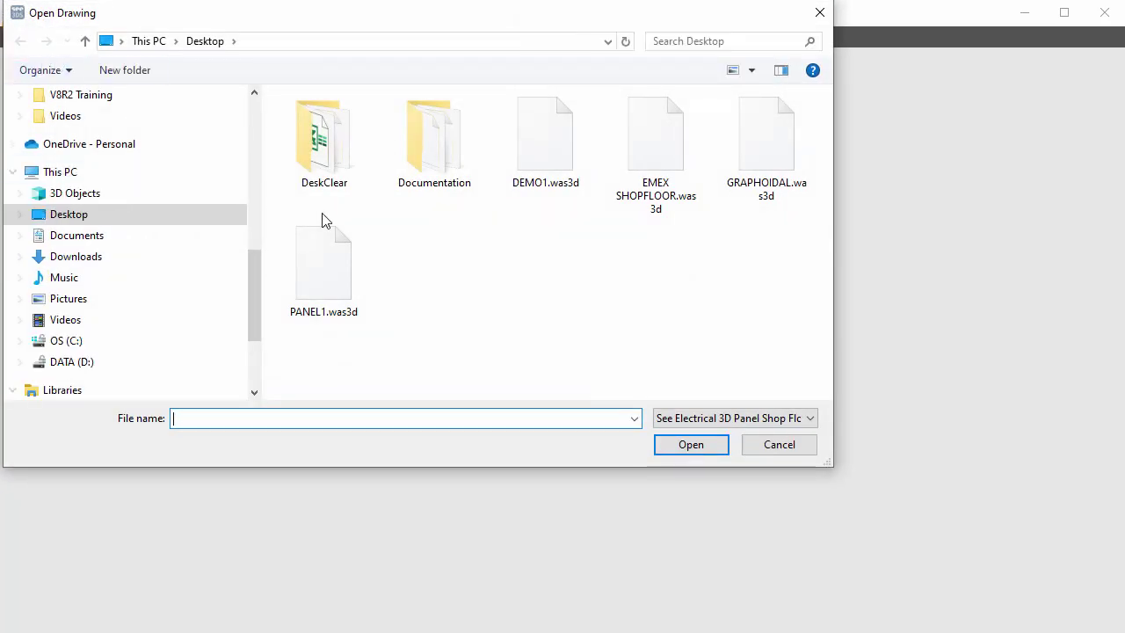
{"action": "double_click", "coordinate": [558, 152]}
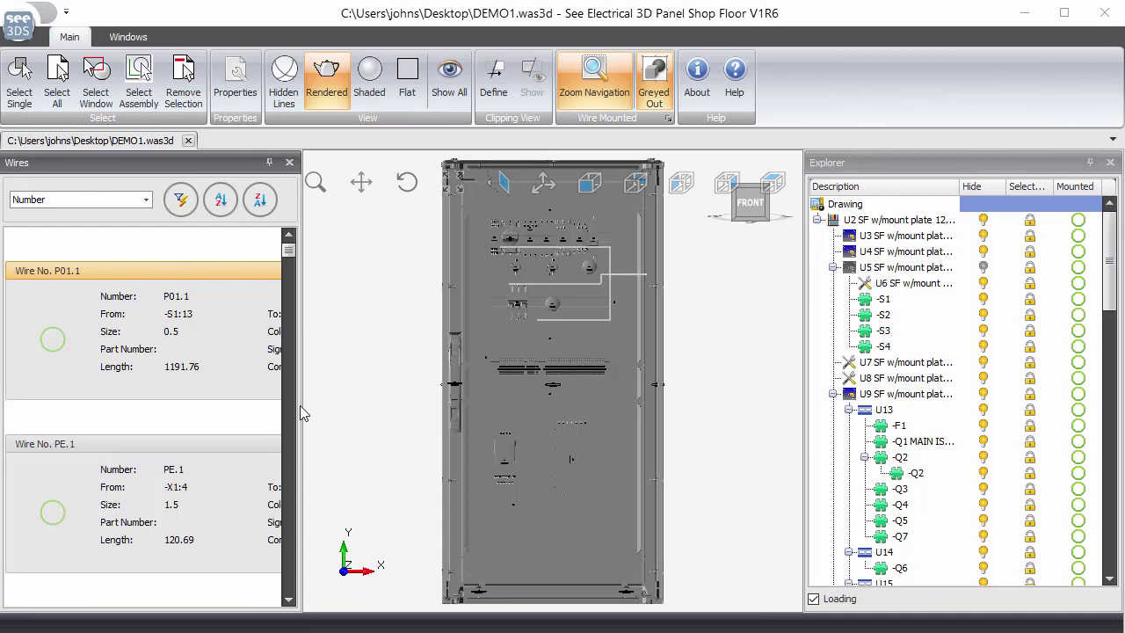
- Turn off the greyed-out display and inspect the cabinet's components in full colour from several angles
{"action": "left_click", "coordinate": [661, 91]}
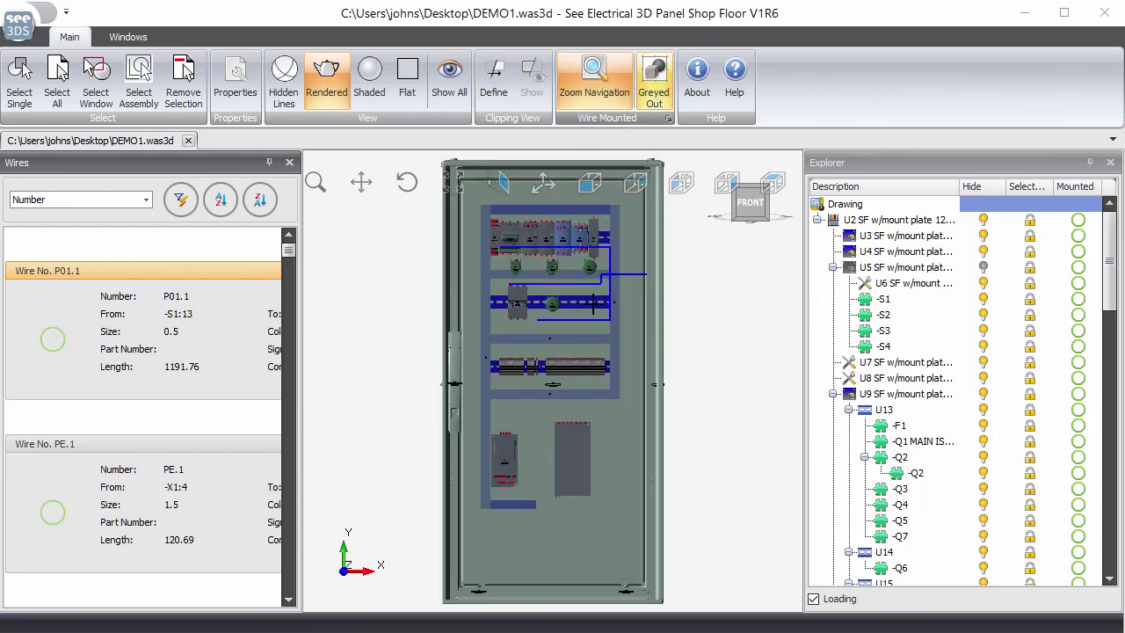
{"action": "left_click_drag", "start_coordinate": [605, 349], "coordinate": [576, 331]}
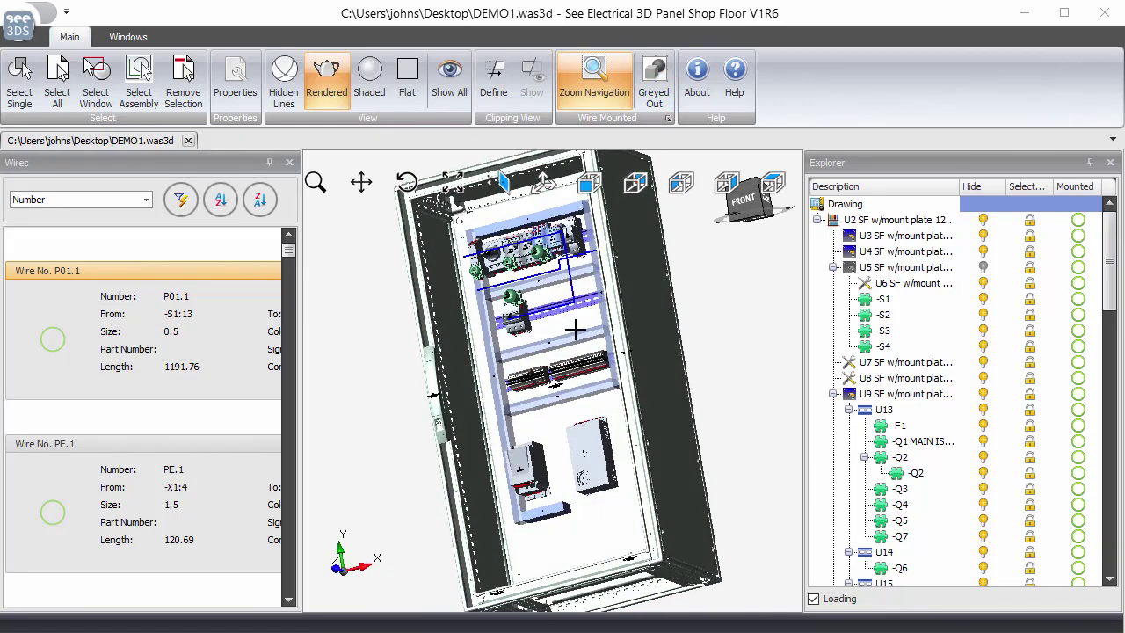
{"action": "scroll", "coordinate": [545, 265], "scroll_direction": "up", "scroll_amount": 3}
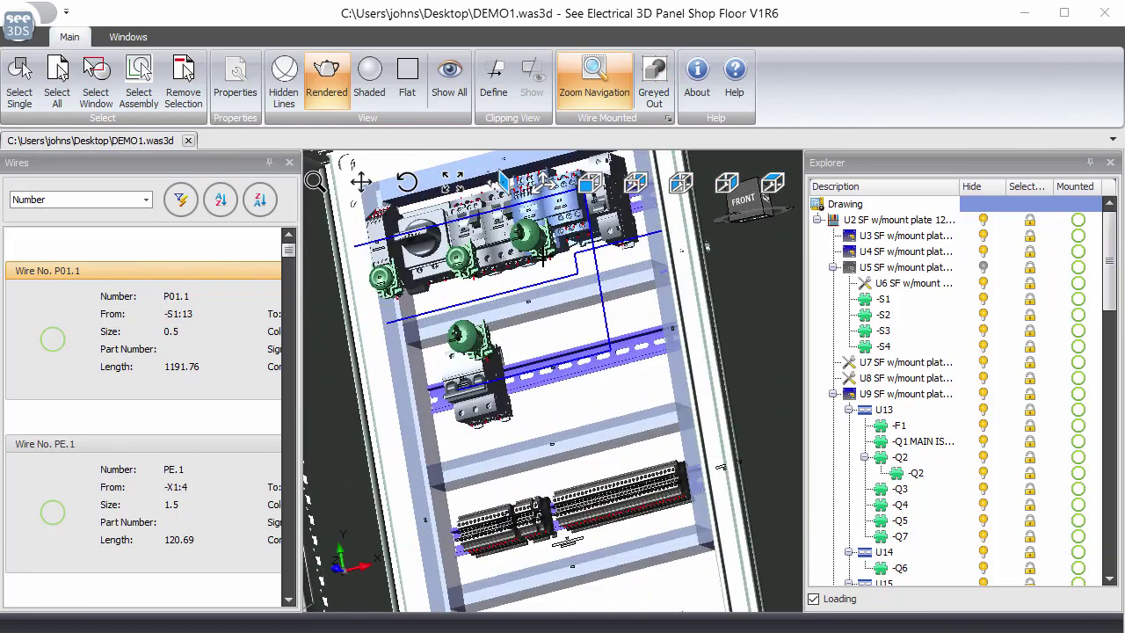
{"action": "left_click_drag", "start_coordinate": [542, 257], "coordinate": [563, 299]}
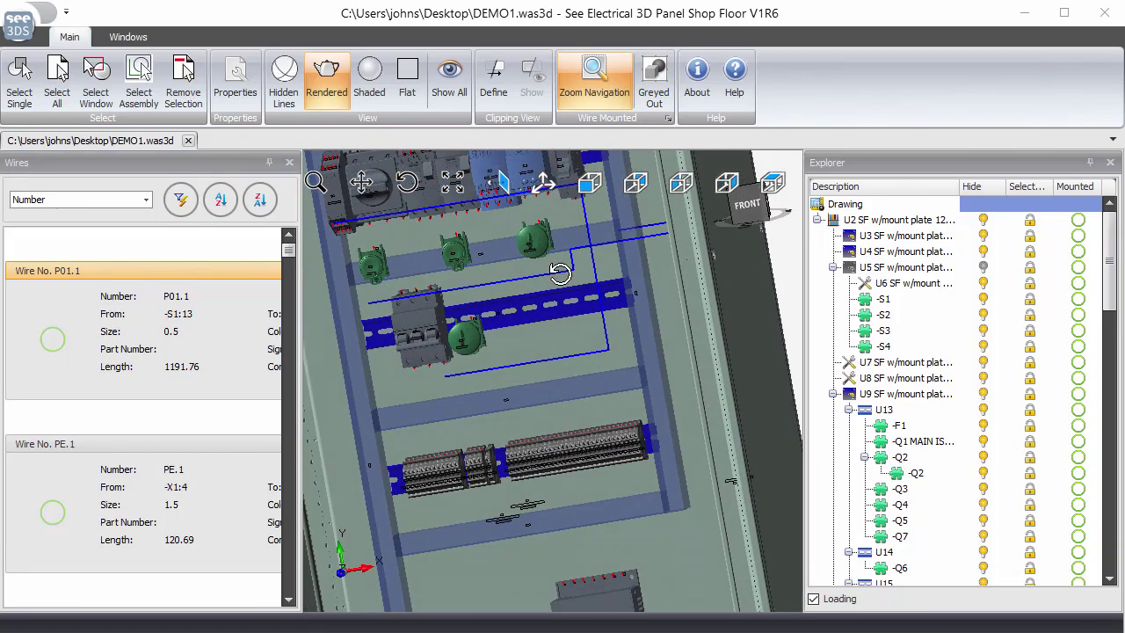
- Mark the enclosure U2 and its parts U3 and U4 as mounted in the component tree
{"action": "left_click", "coordinate": [904, 169]}
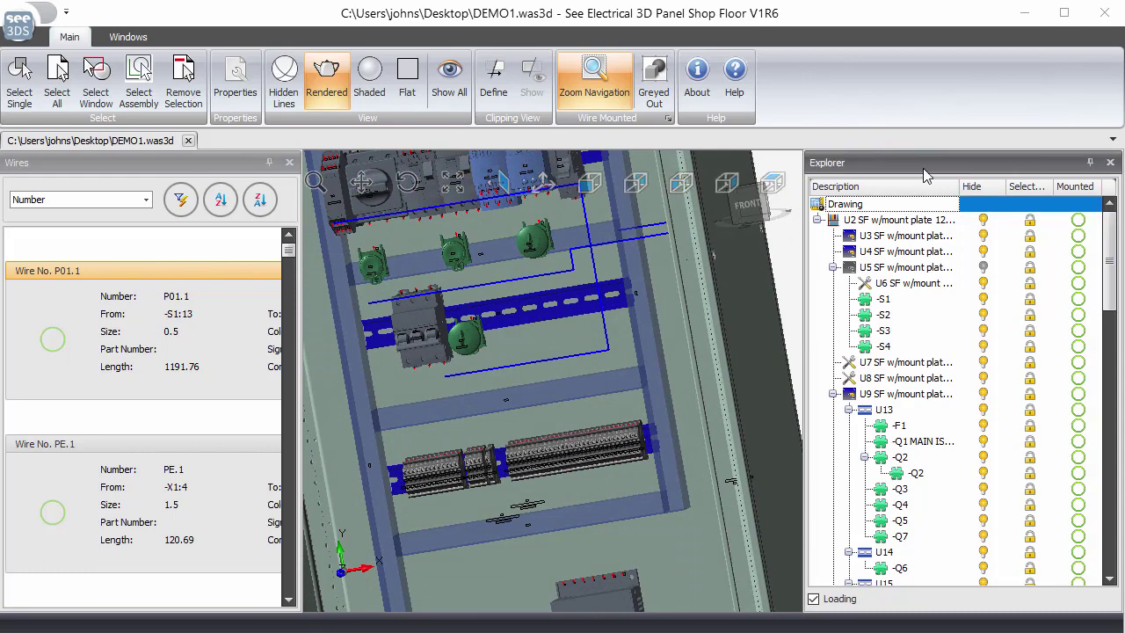
{"action": "left_click", "coordinate": [888, 220]}
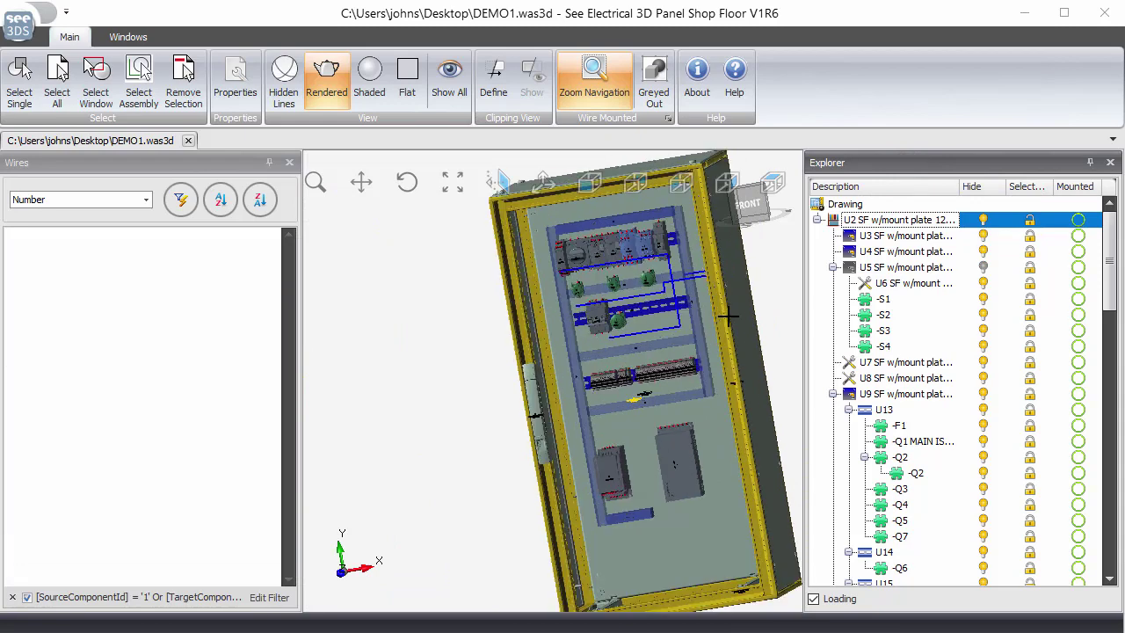
{"action": "left_click", "coordinate": [1078, 220]}
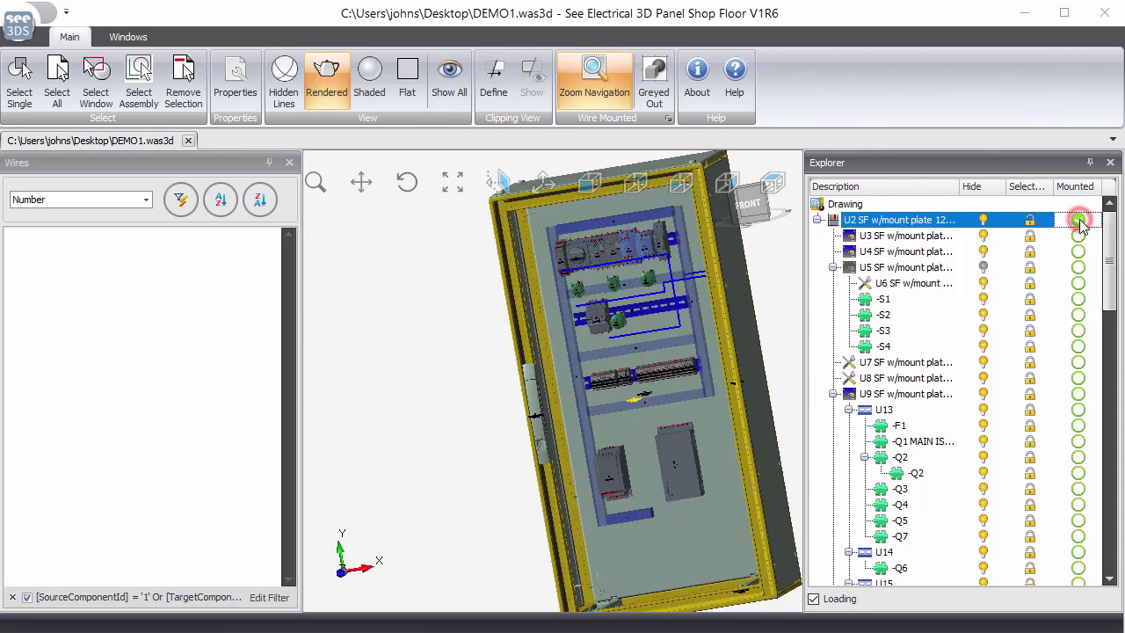
{"action": "left_click", "coordinate": [940, 238]}
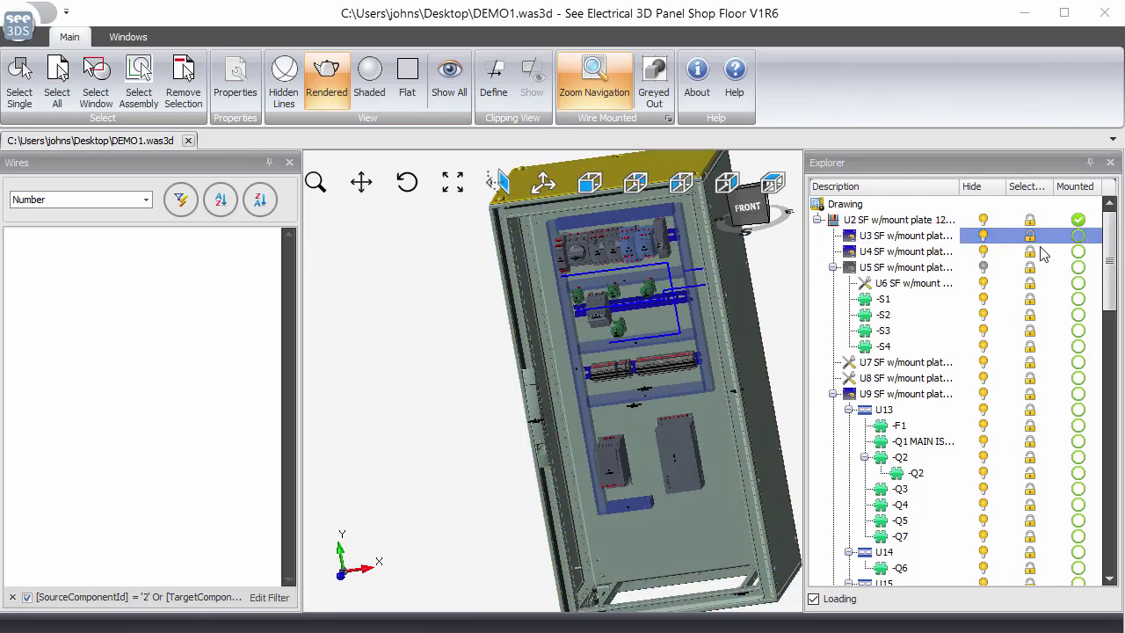
{"action": "left_click", "coordinate": [1078, 239]}
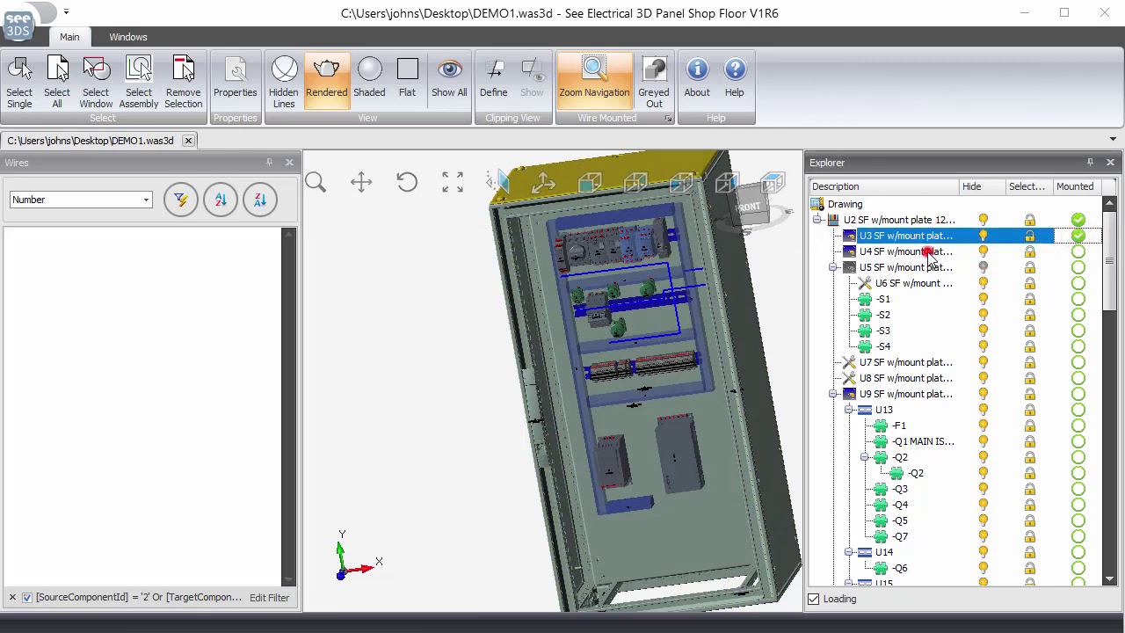
{"action": "left_click", "coordinate": [929, 253]}
{"action": "left_click", "coordinate": [1078, 253]}
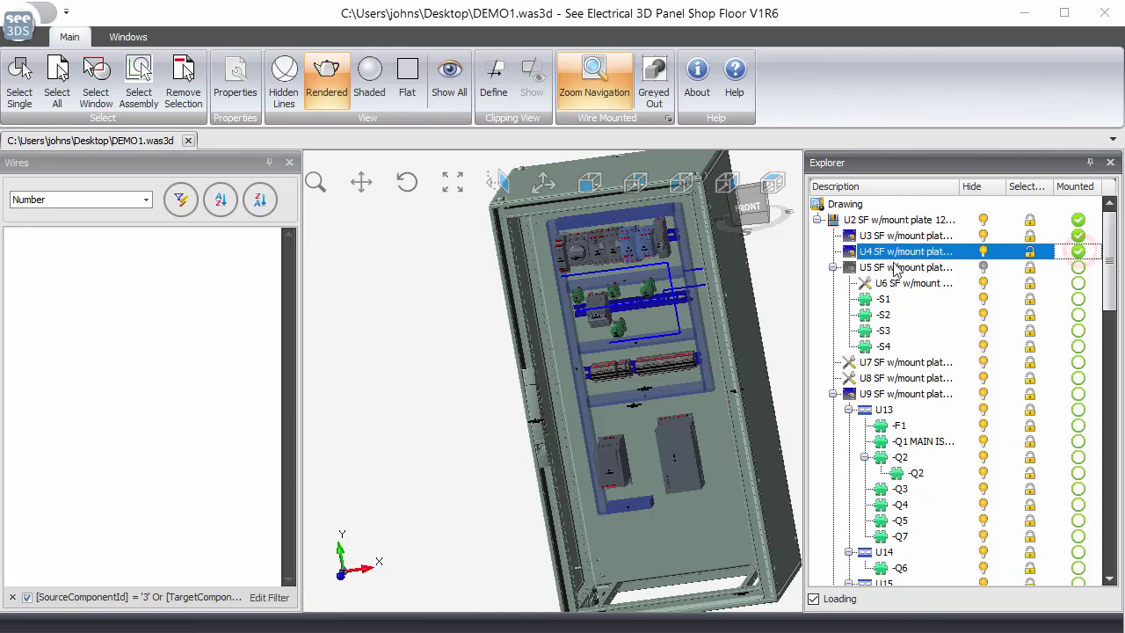
- Mark part U6 and component -S1 under U5 as mounted
{"action": "left_click", "coordinate": [893, 268]}
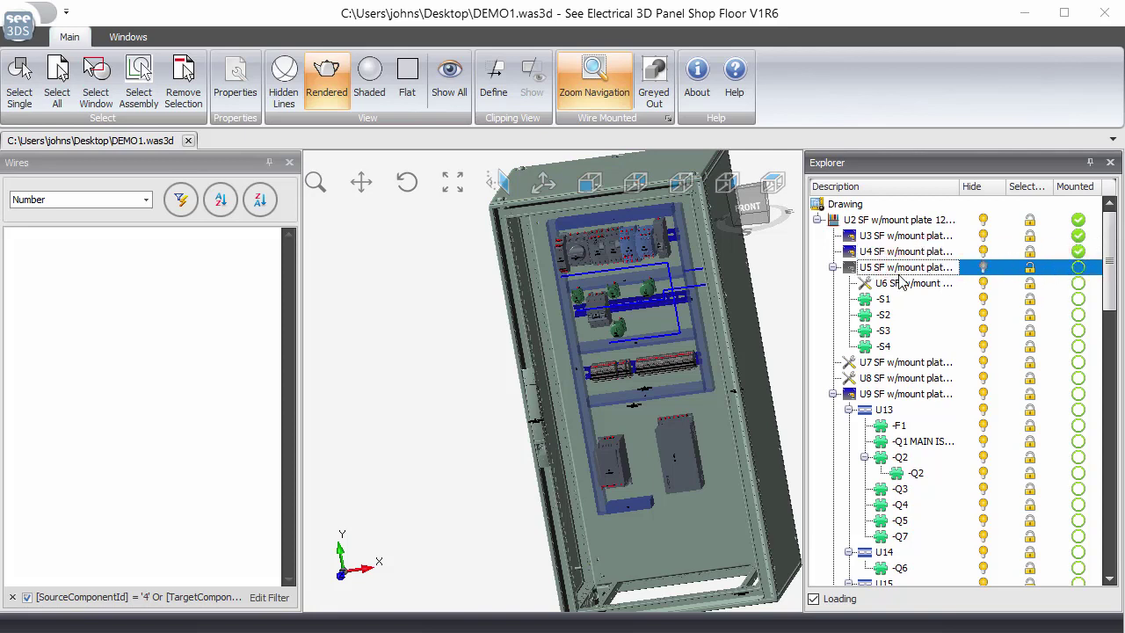
{"action": "left_click", "coordinate": [901, 282]}
{"action": "left_click", "coordinate": [1078, 282]}
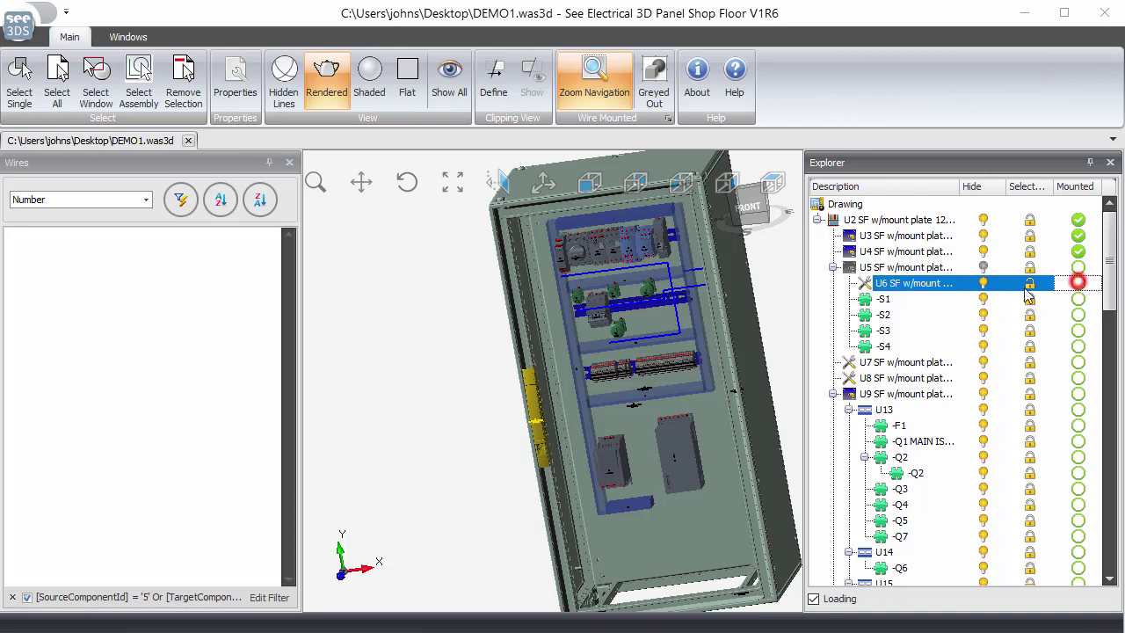
{"action": "left_click", "coordinate": [885, 300]}
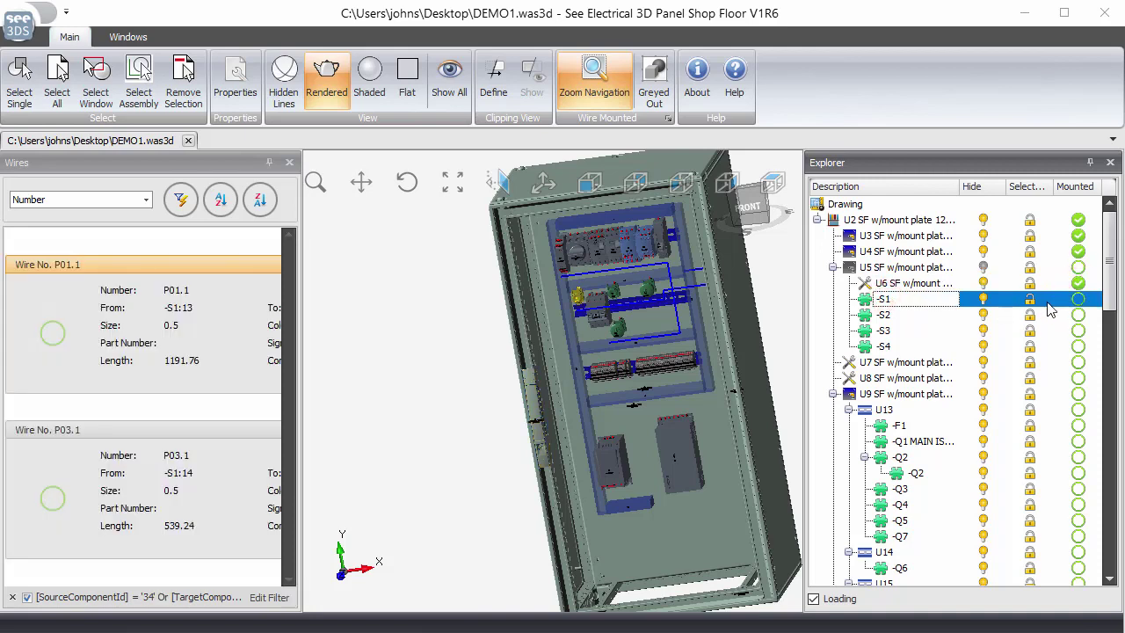
{"action": "left_click", "coordinate": [1076, 300]}
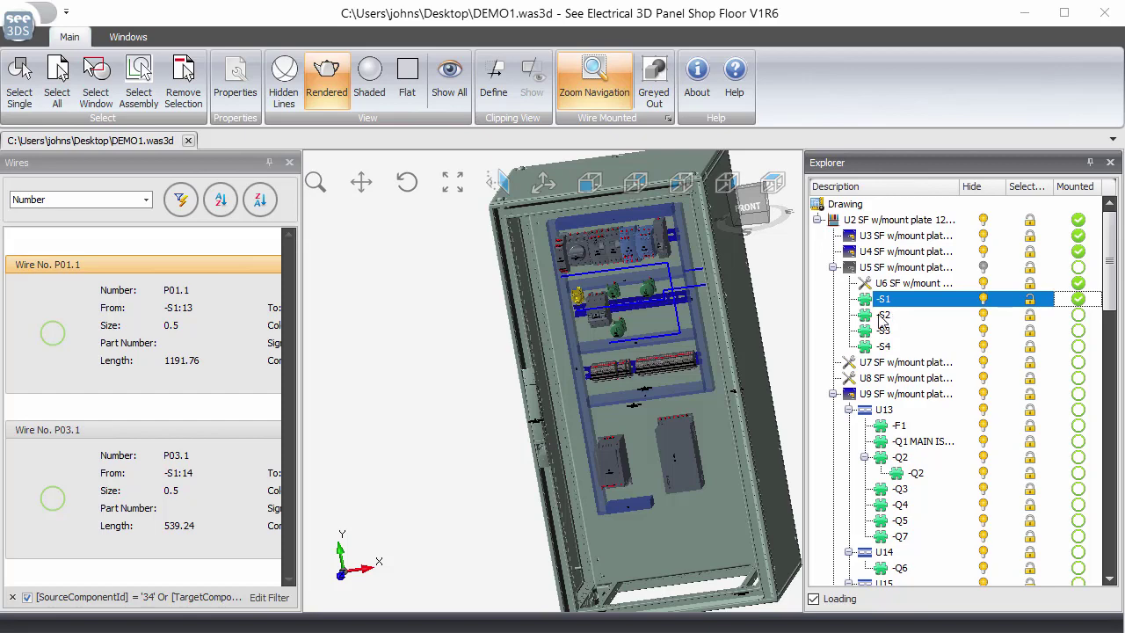
- Show the cabinet door U5 briefly to identify it, hide it again and mark it as mounted
{"action": "left_click", "coordinate": [985, 269]}
{"action": "left_click", "coordinate": [984, 269]}
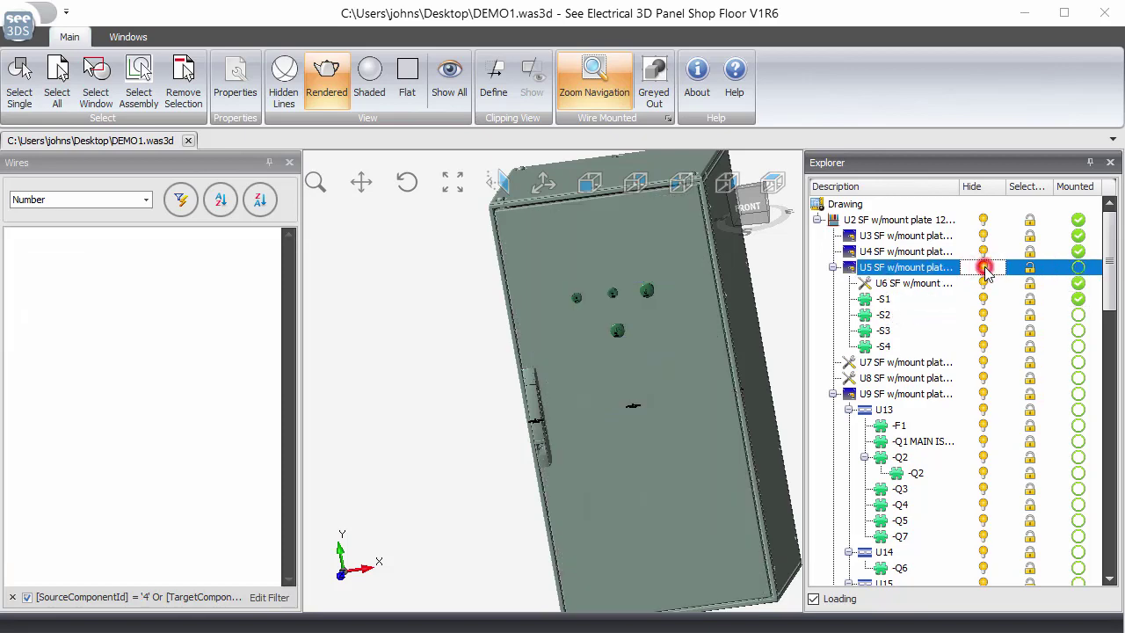
{"action": "left_click", "coordinate": [1079, 269]}
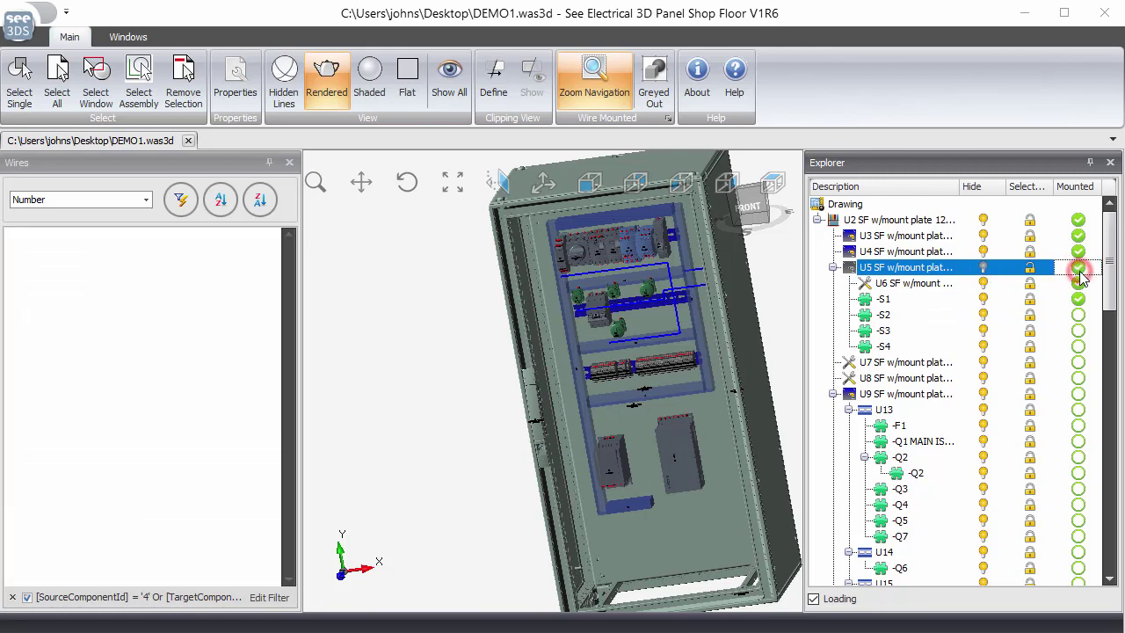
- Turn the greyed-out display back on and select component -Q6 in the model to list its wires
{"action": "middle_click_drag", "start_coordinate": [611, 316], "coordinate": [516, 359]}
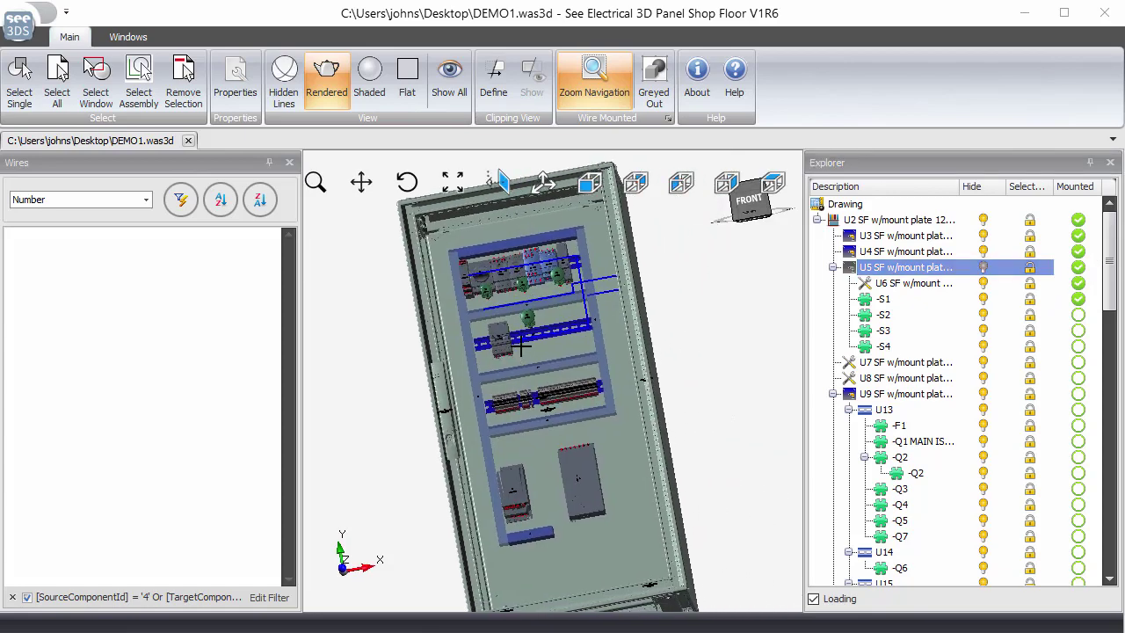
{"action": "left_click", "coordinate": [655, 98]}
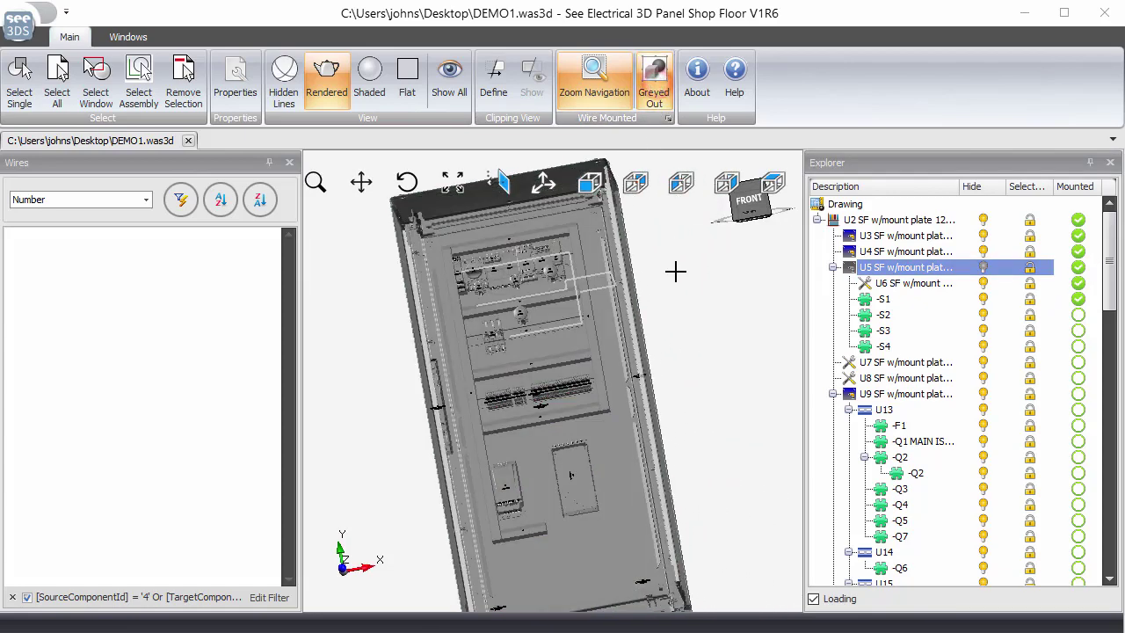
{"action": "scroll", "coordinate": [510, 331], "scroll_direction": "up", "scroll_amount": 2}
{"action": "scroll", "coordinate": [510, 331], "scroll_direction": "up", "scroll_amount": 3}
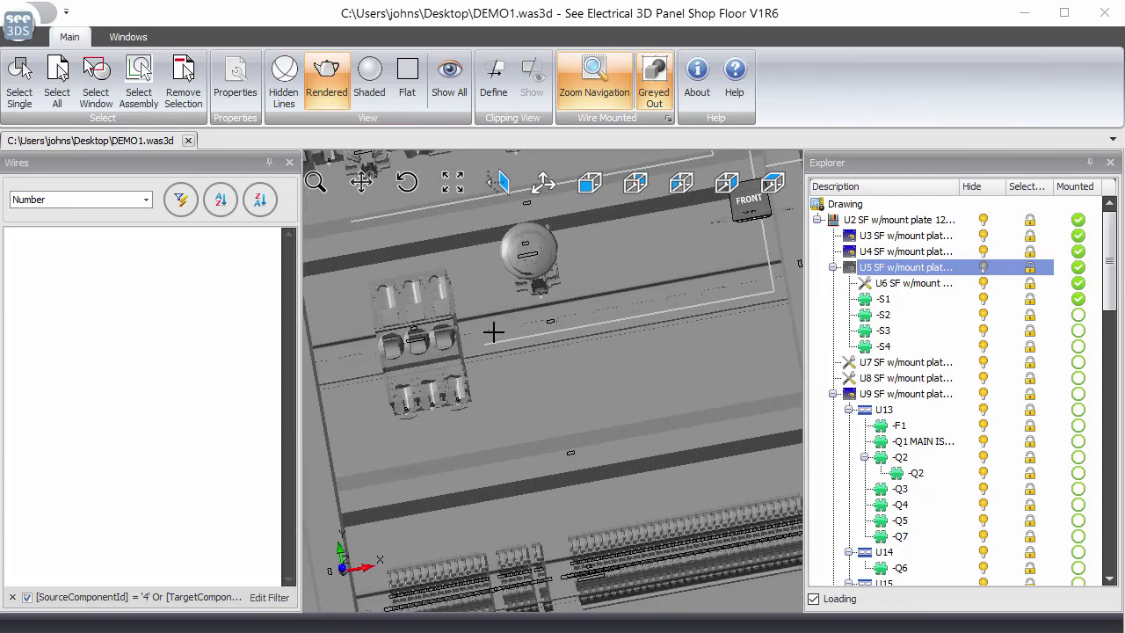
{"action": "left_click", "coordinate": [411, 327]}
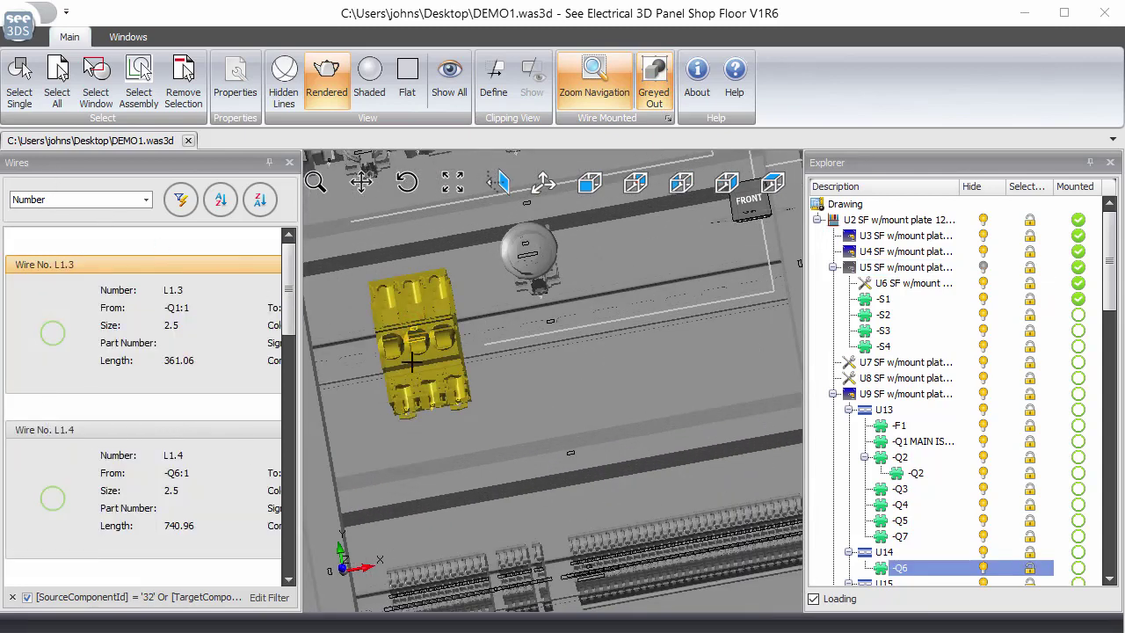
{"action": "middle_click_drag", "start_coordinate": [408, 390], "coordinate": [413, 377]}
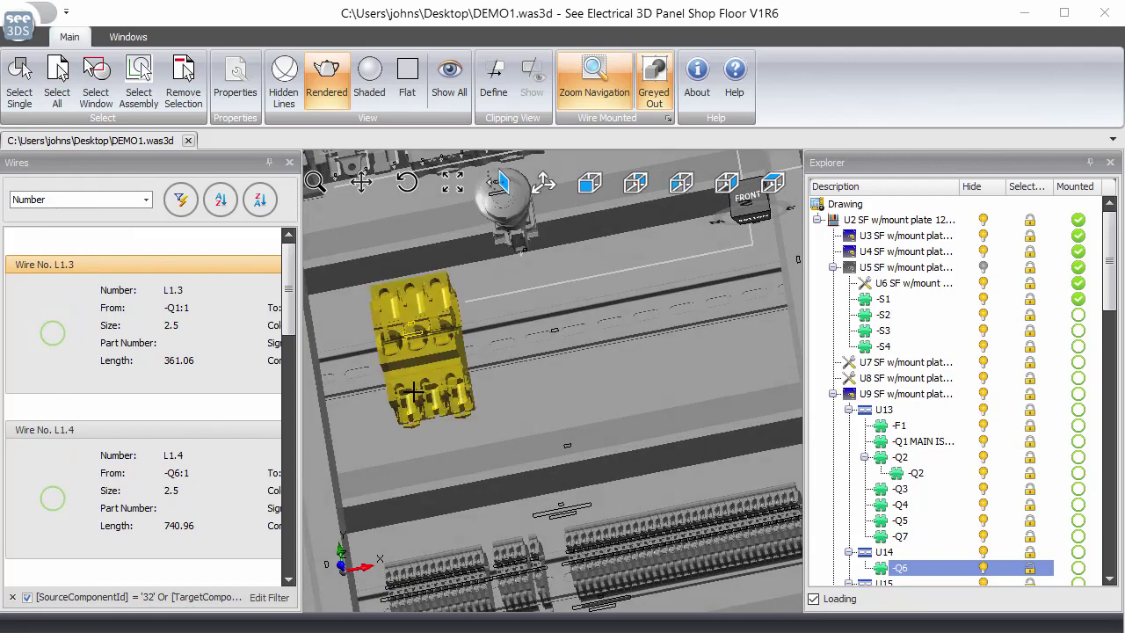
- Select wire L1.3 and examine its connection points -Q1:1 and -Q6:1 in the model
{"action": "left_click", "coordinate": [89, 264]}
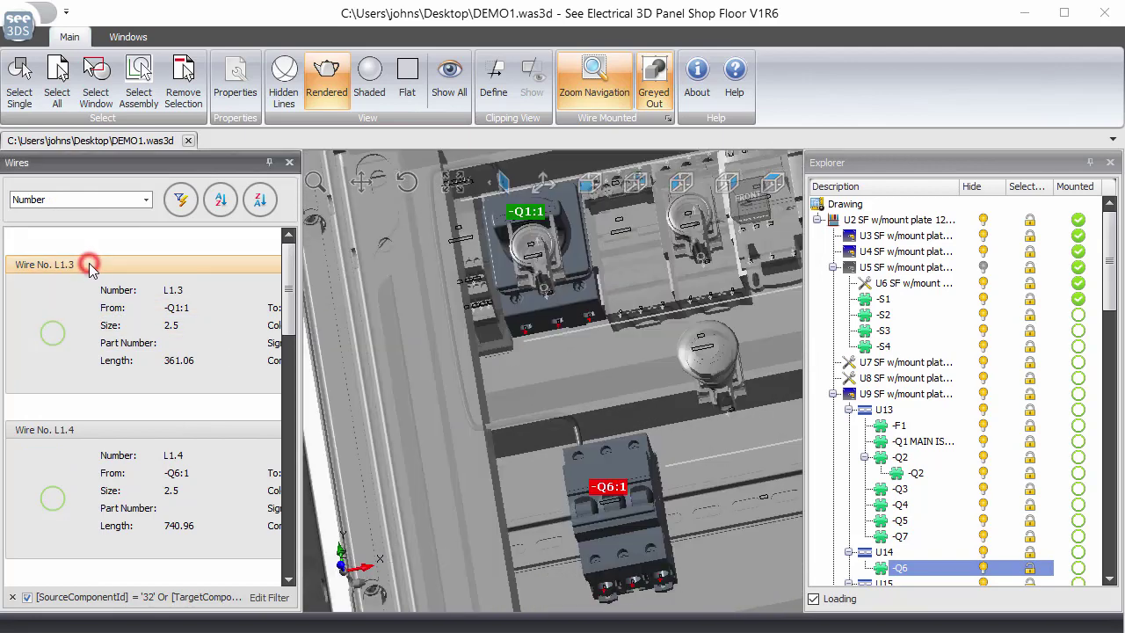
{"action": "middle_click_drag", "start_coordinate": [579, 366], "coordinate": [510, 334]}
{"action": "scroll", "coordinate": [569, 416], "scroll_direction": "up", "scroll_amount": 2}
{"action": "scroll", "coordinate": [568, 417], "scroll_direction": "down", "scroll_amount": 3}
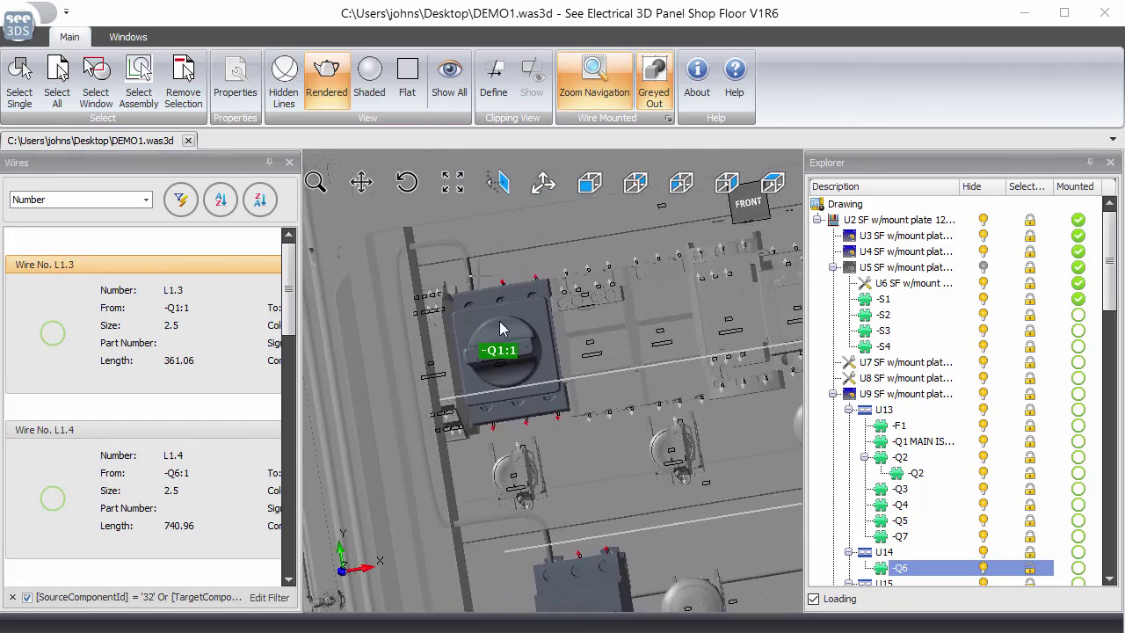
- Collapse the Explorer, inspect the route of wire L1.3 between -Q1:1 and -Q6:1, and mark the wire as mounted
{"action": "middle_click_drag", "start_coordinate": [577, 540], "coordinate": [547, 477]}
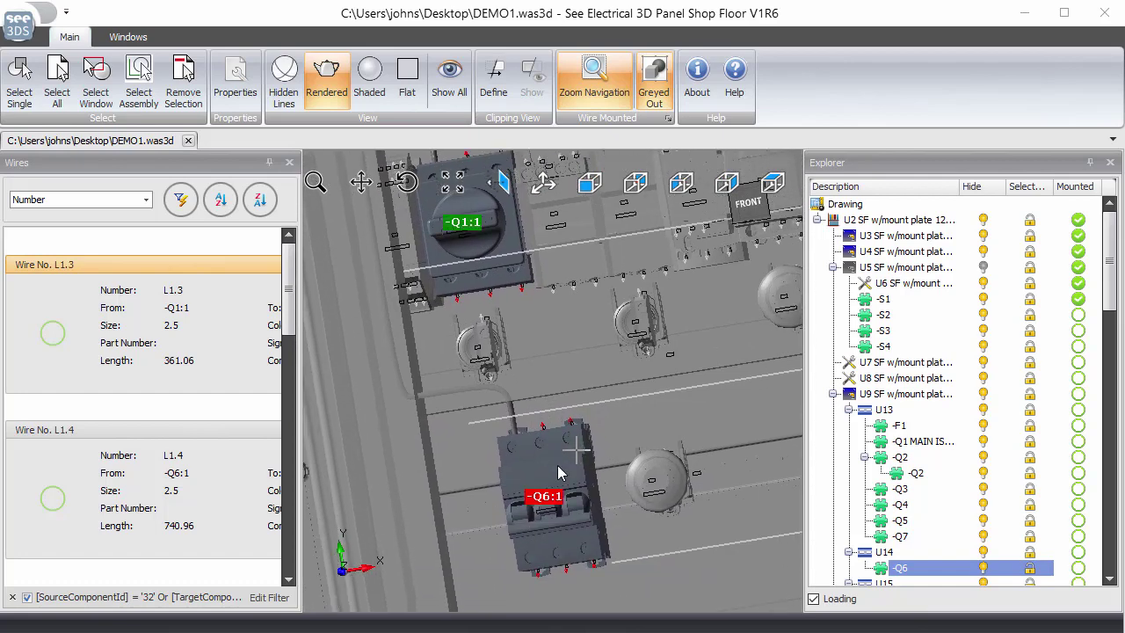
{"action": "left_click", "coordinate": [1090, 162]}
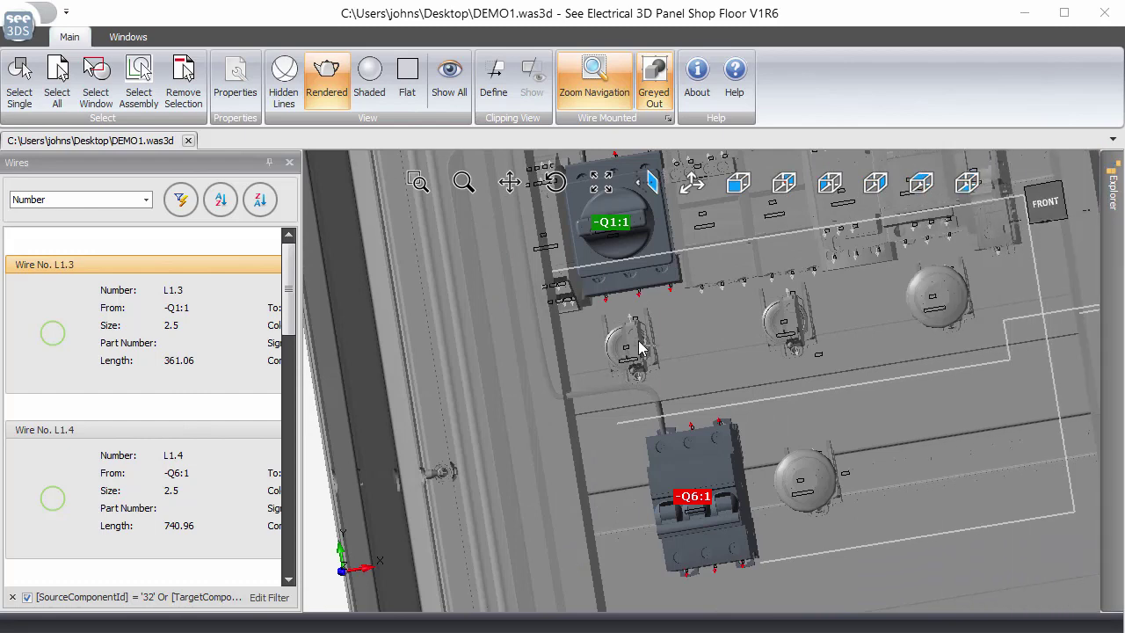
{"action": "middle_click_drag", "start_coordinate": [619, 398], "coordinate": [627, 373]}
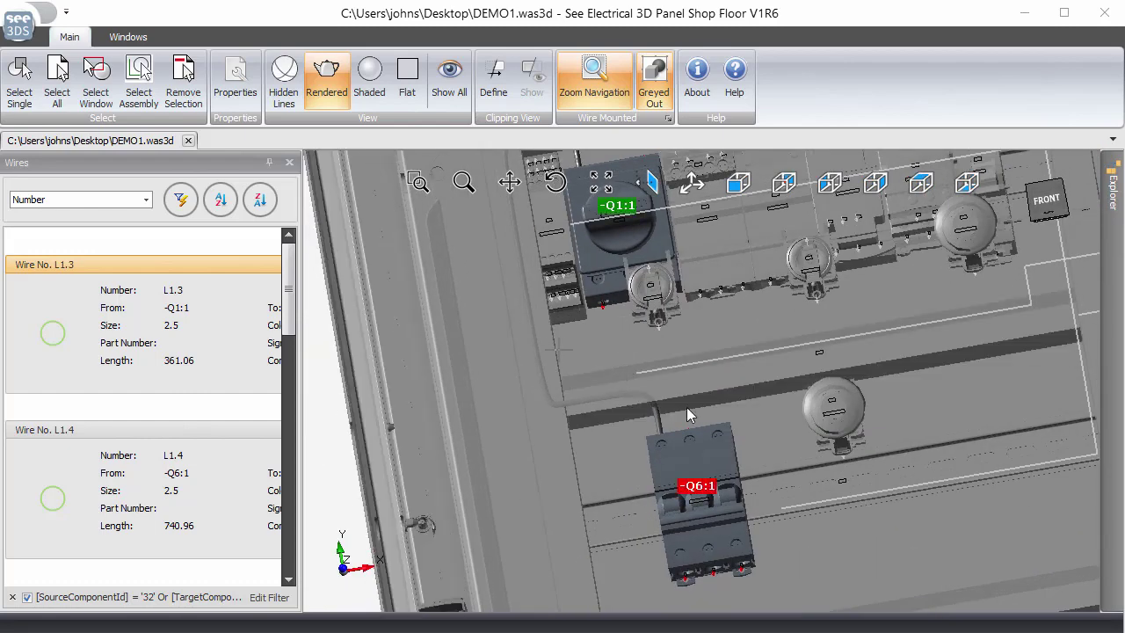
{"action": "left_click", "coordinate": [53, 332]}
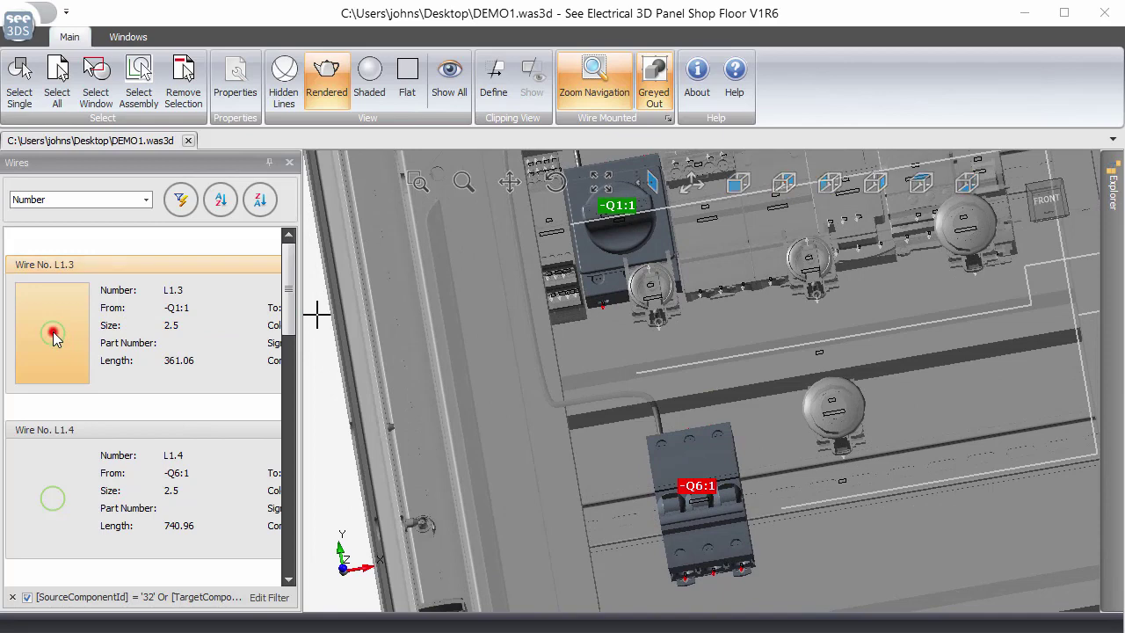
- Select wire L1.4, view its route from -Q6:1 to -U1:L in the model and mark it as mounted
{"action": "left_click", "coordinate": [151, 429]}
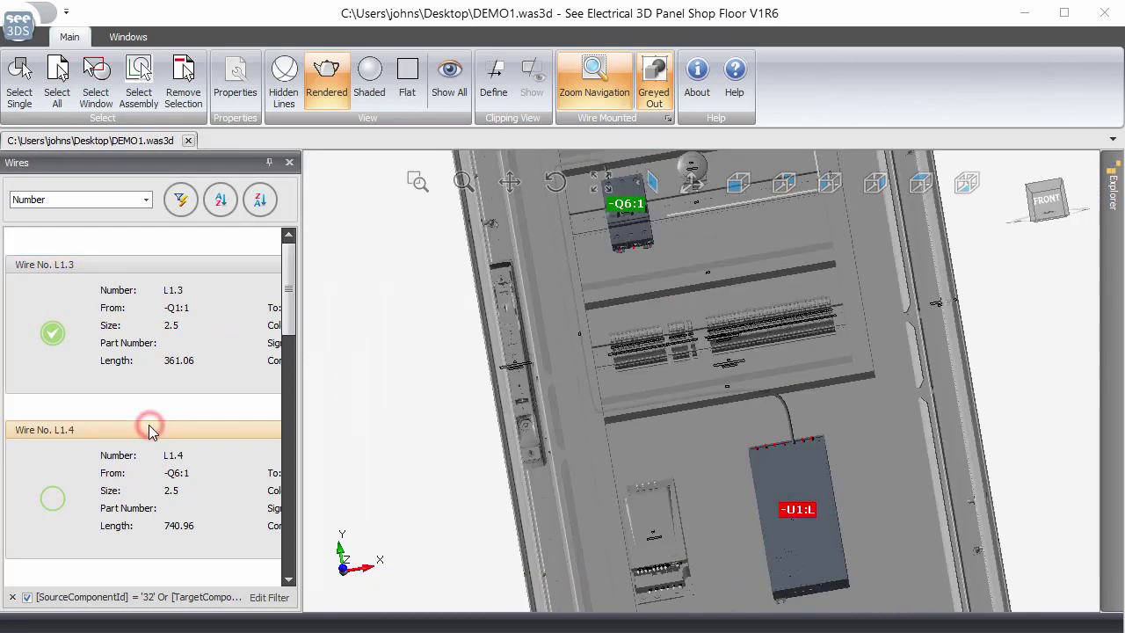
{"action": "scroll", "coordinate": [809, 487], "scroll_direction": "up", "scroll_amount": 3}
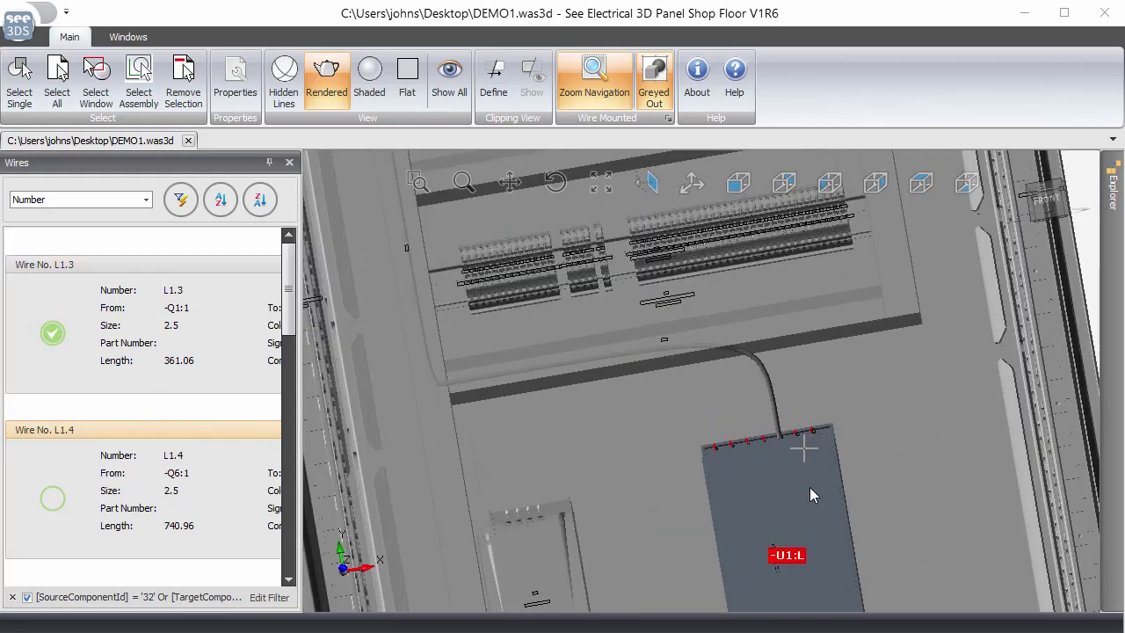
{"action": "scroll", "coordinate": [808, 489], "scroll_direction": "down", "scroll_amount": 4}
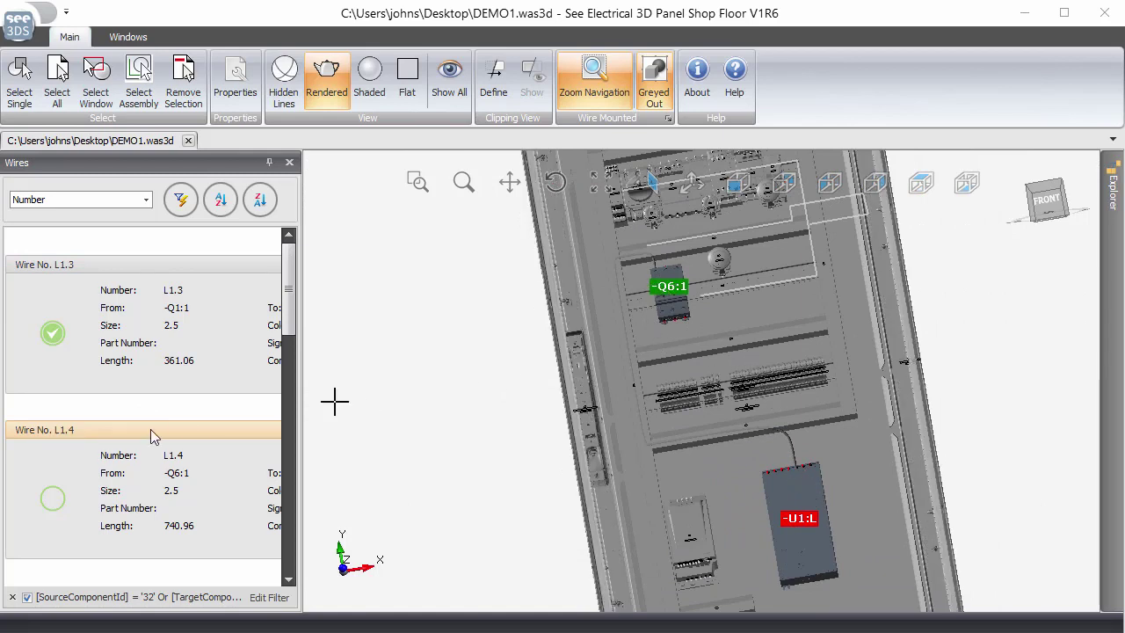
{"action": "left_click", "coordinate": [55, 504]}
- Filter the wire list by the colour BN
{"action": "left_click", "coordinate": [147, 201]}
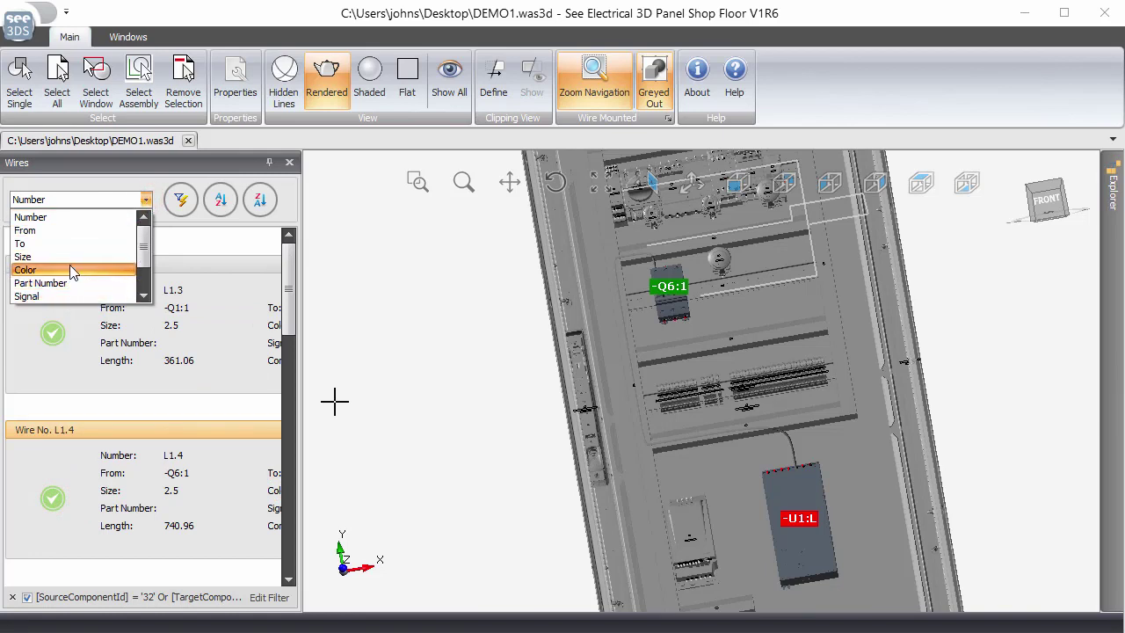
{"action": "left_click", "coordinate": [70, 271]}
{"action": "left_click", "coordinate": [181, 200]}
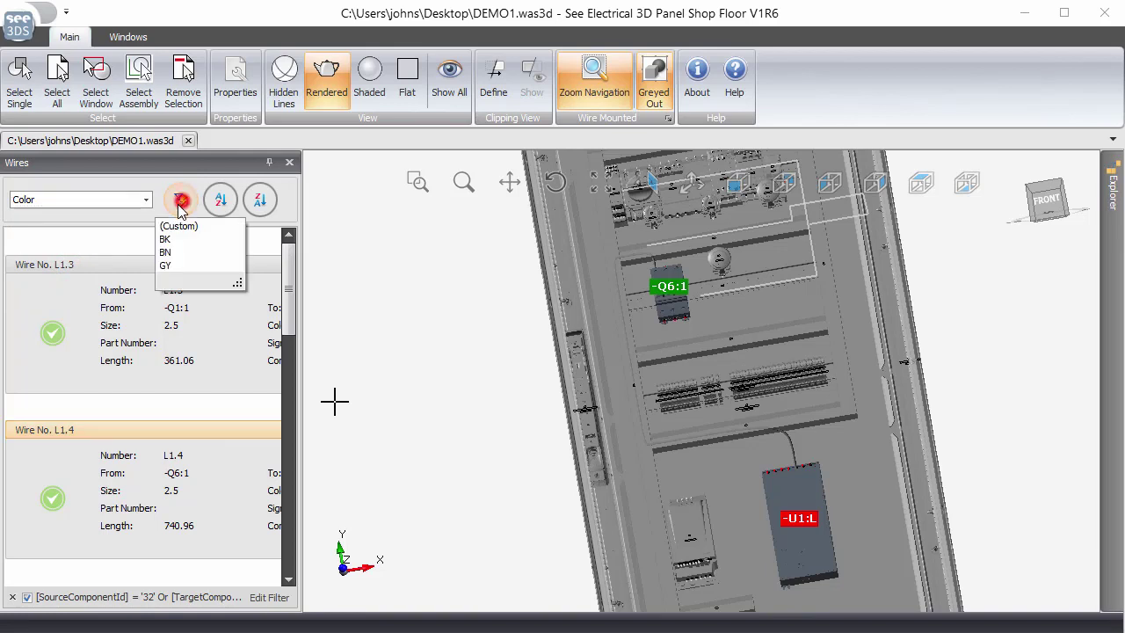
{"action": "left_click", "coordinate": [165, 252]}
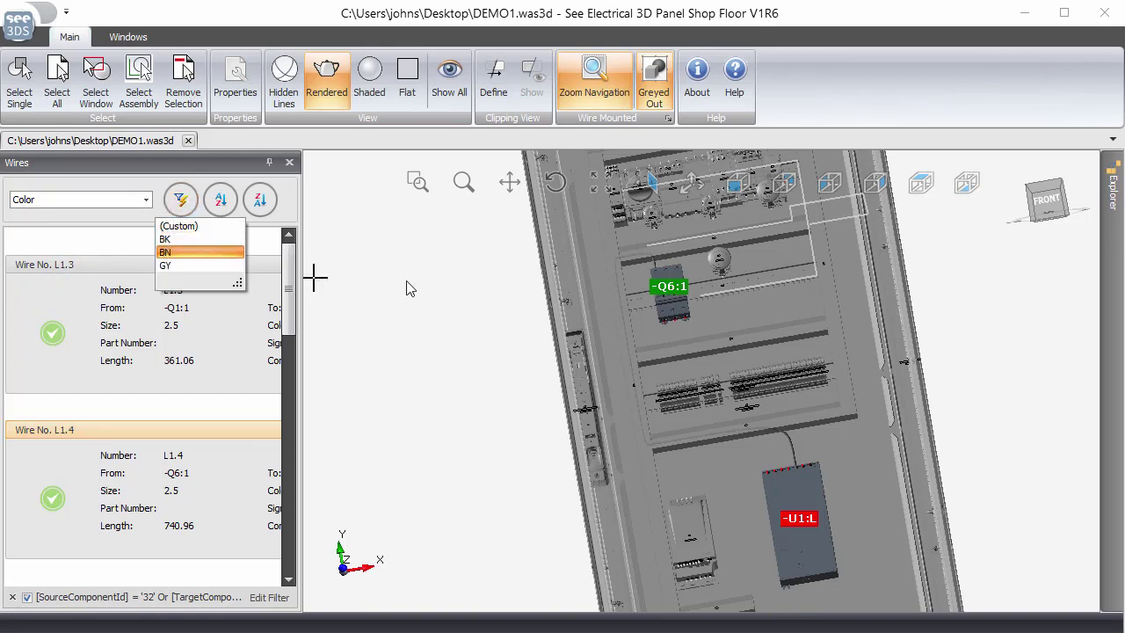
{"action": "left_click", "coordinate": [180, 200]}
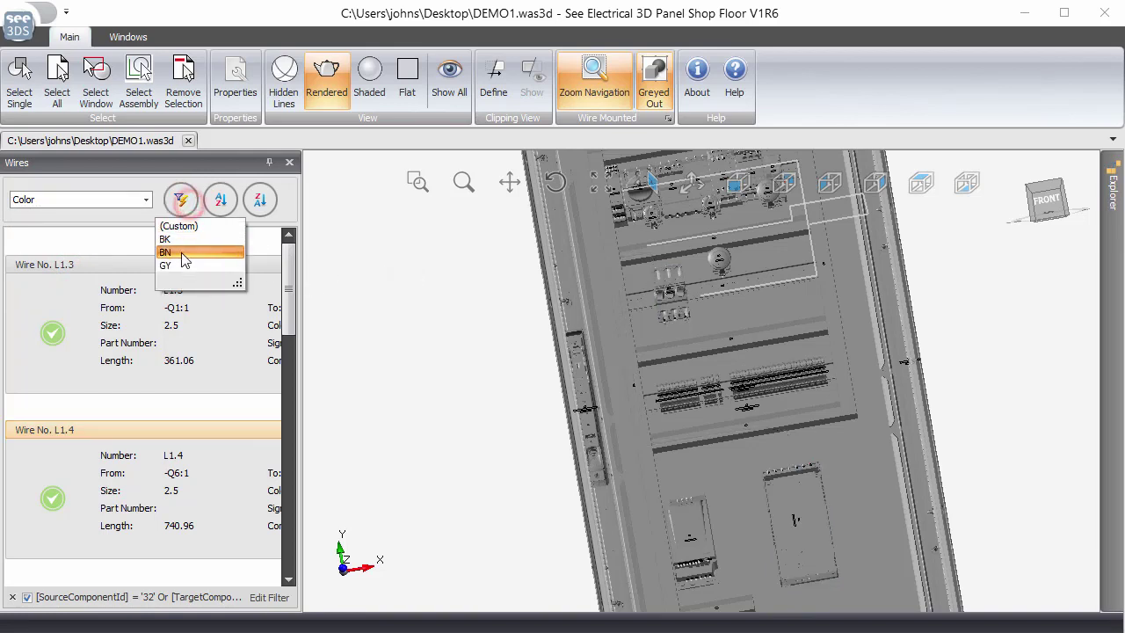
{"action": "left_click", "coordinate": [180, 252]}
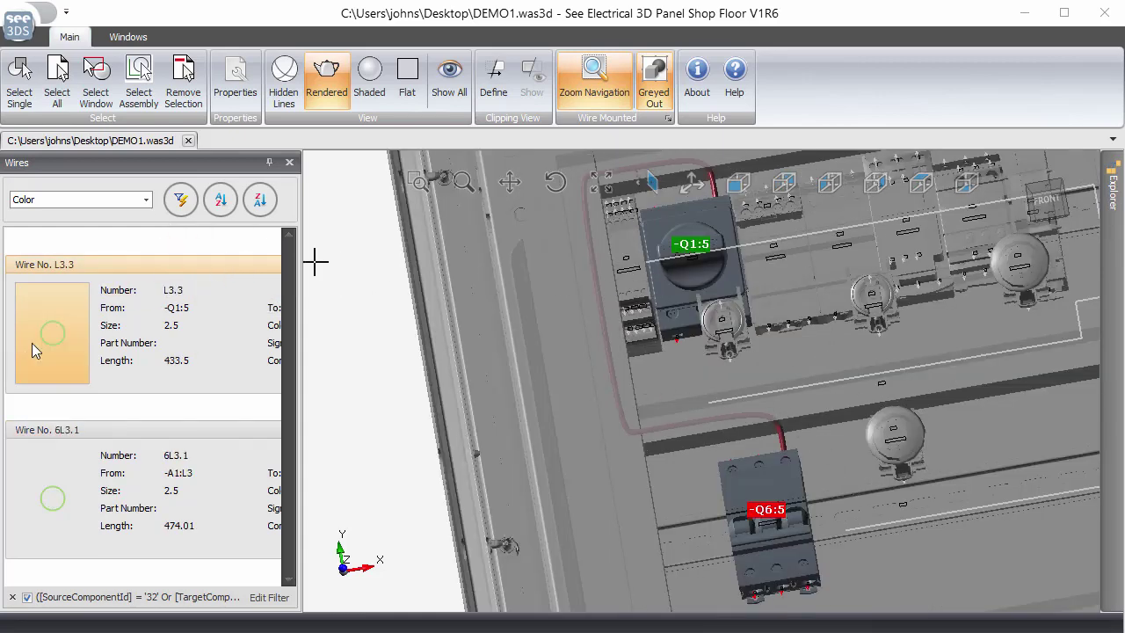
- Mark wires L3.3 and 6L3.1 in the filtered list as mounted
{"action": "left_click", "coordinate": [53, 336]}
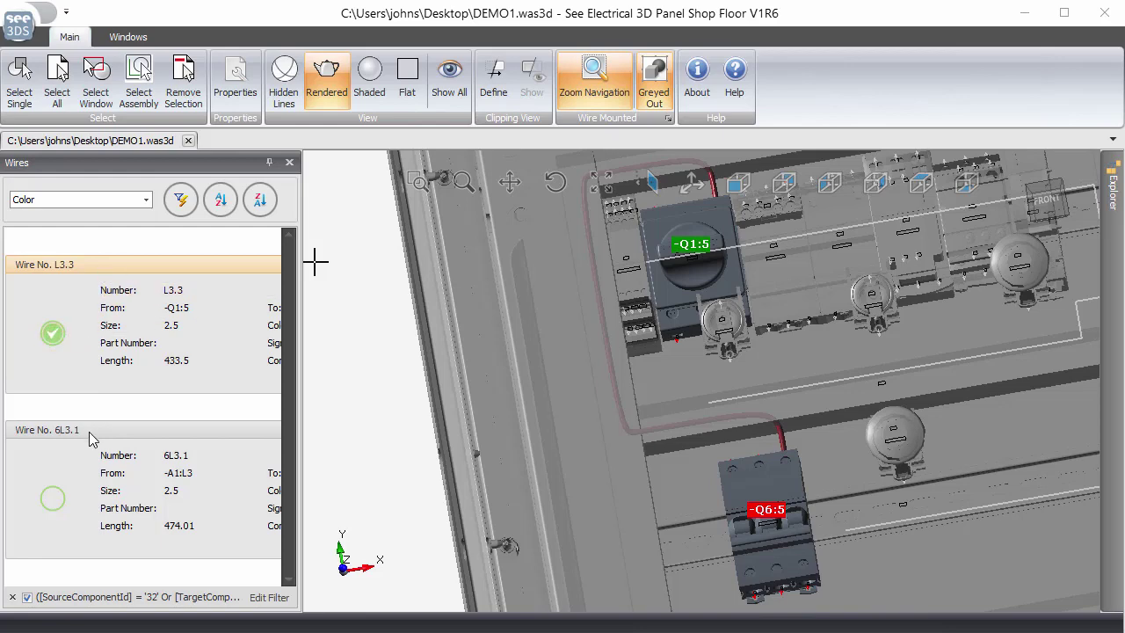
{"action": "left_click", "coordinate": [91, 436]}
{"action": "left_click", "coordinate": [61, 506]}
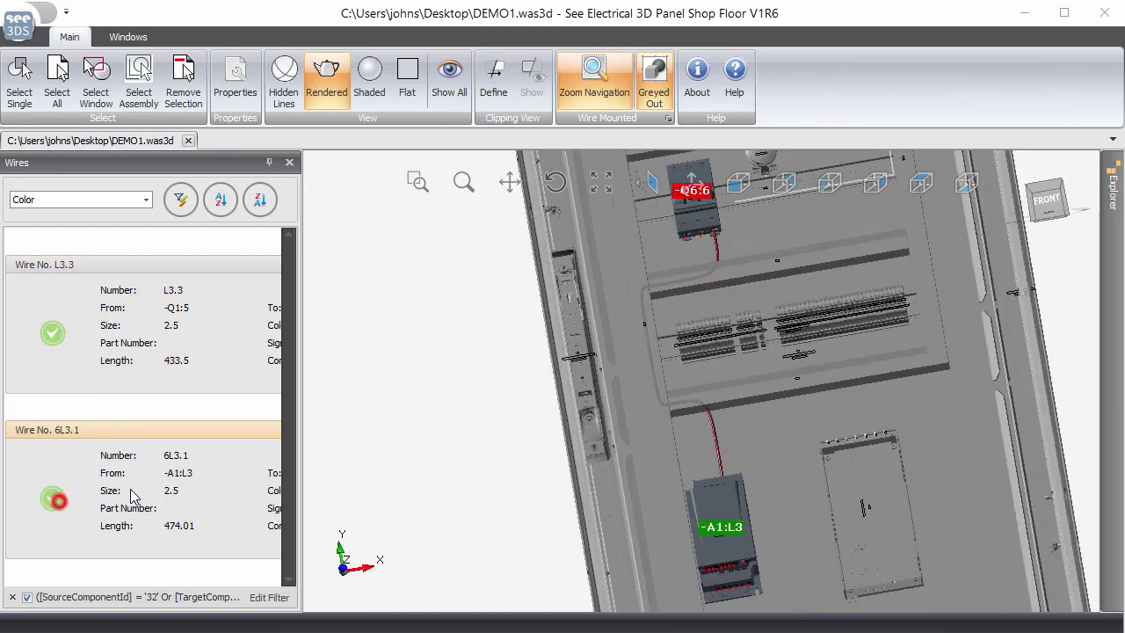
{"action": "left_click", "coordinate": [170, 434]}
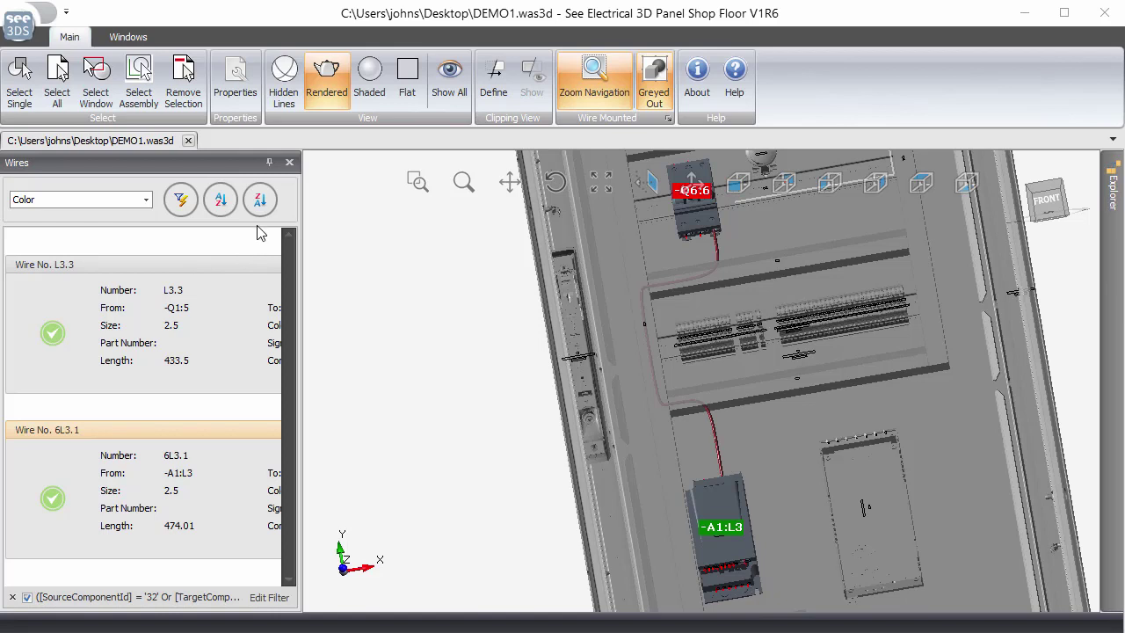
- Clear the wire list filter, select wire 7L3.1 and mark it as mounted
{"action": "left_click", "coordinate": [146, 199]}
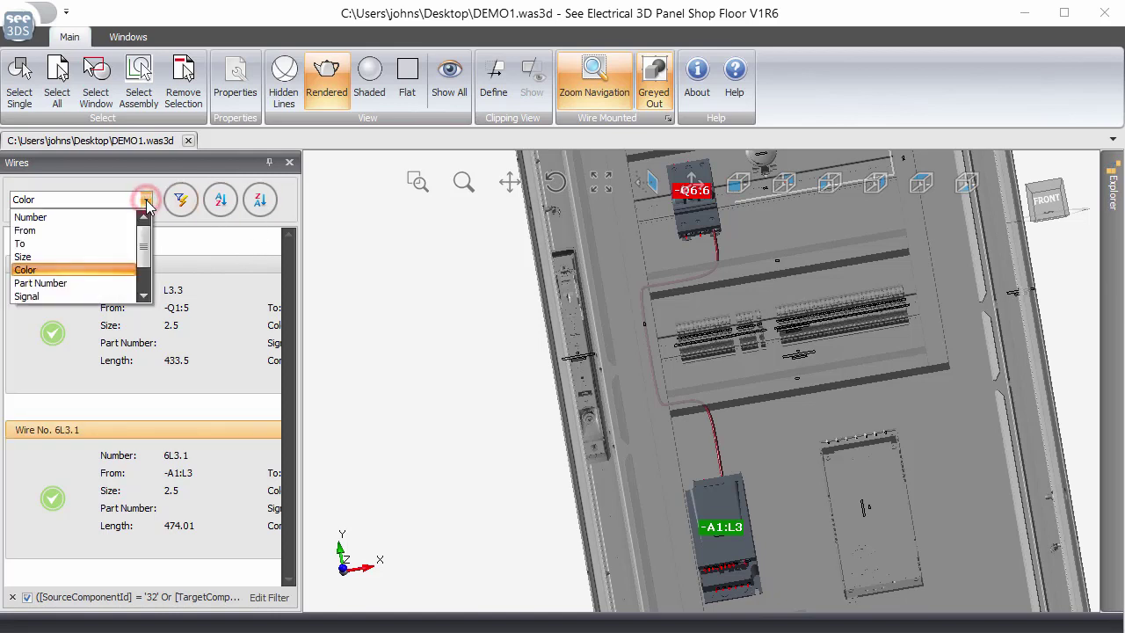
{"action": "left_click", "coordinate": [12, 597]}
{"action": "left_click", "coordinate": [13, 596]}
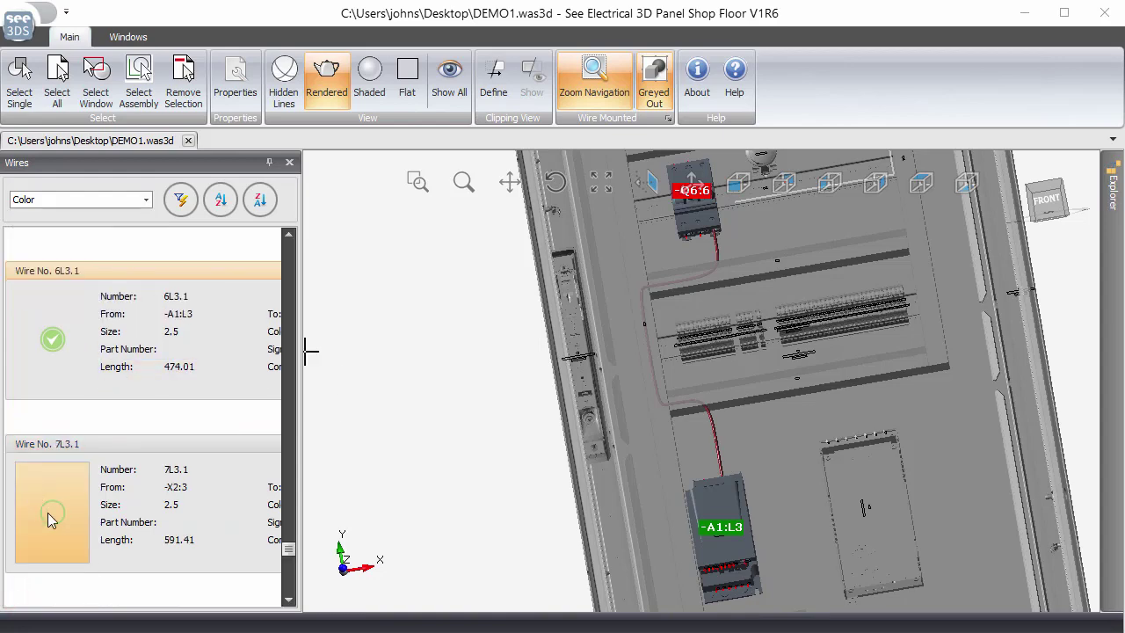
{"action": "left_click", "coordinate": [73, 443]}
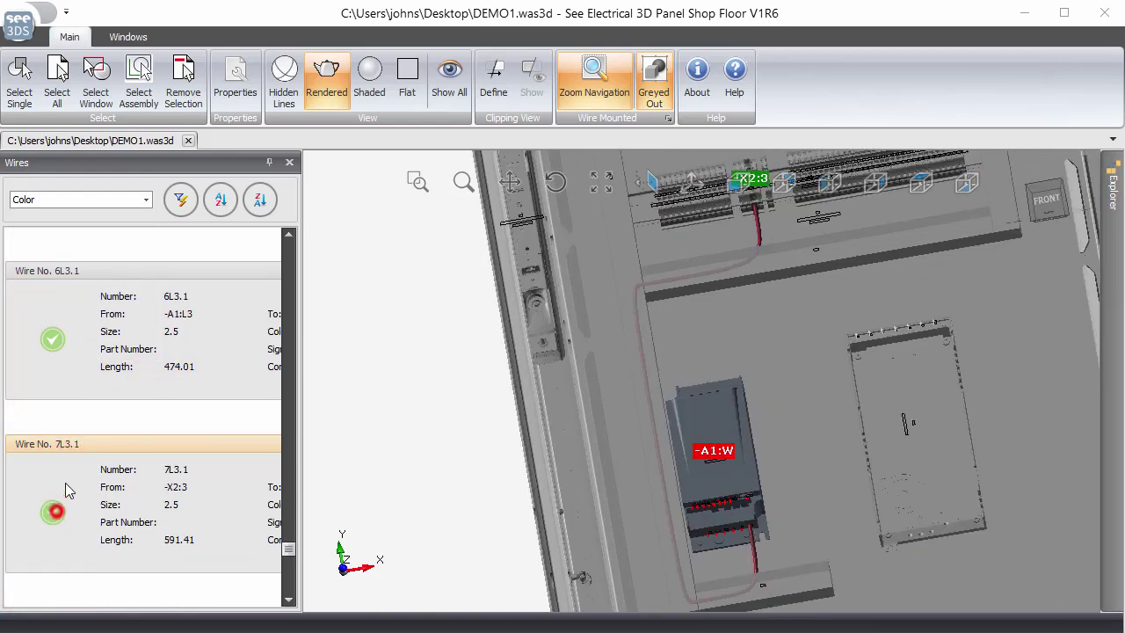
- Save the DEMO1.was3d drawing with its mounting progress
{"action": "left_click", "coordinate": [19, 25]}
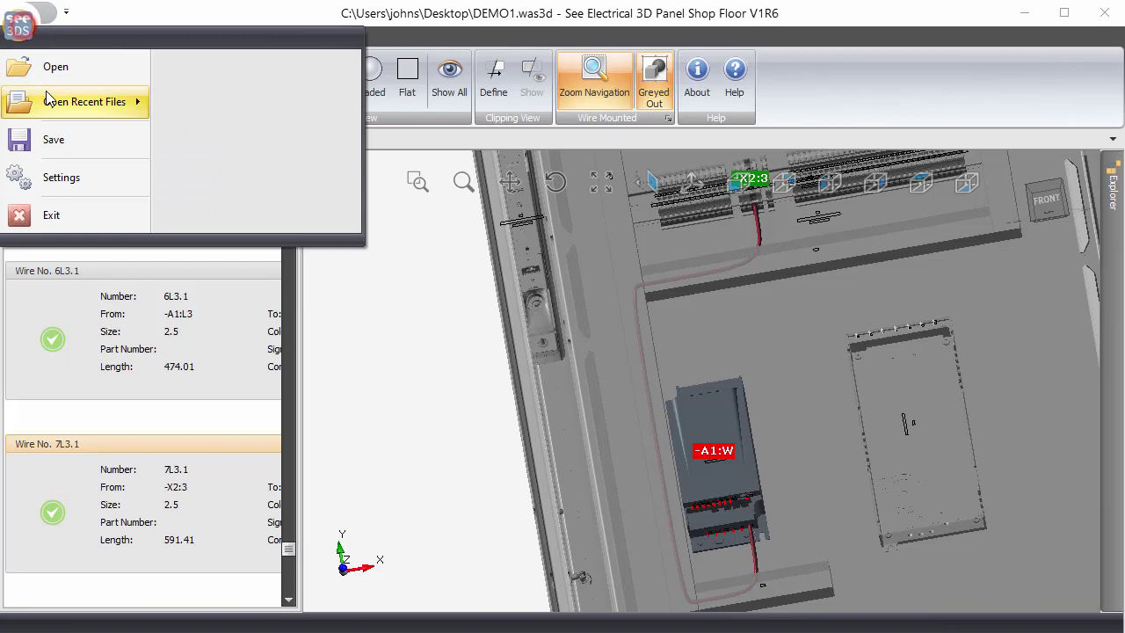
{"action": "left_click", "coordinate": [50, 141]}
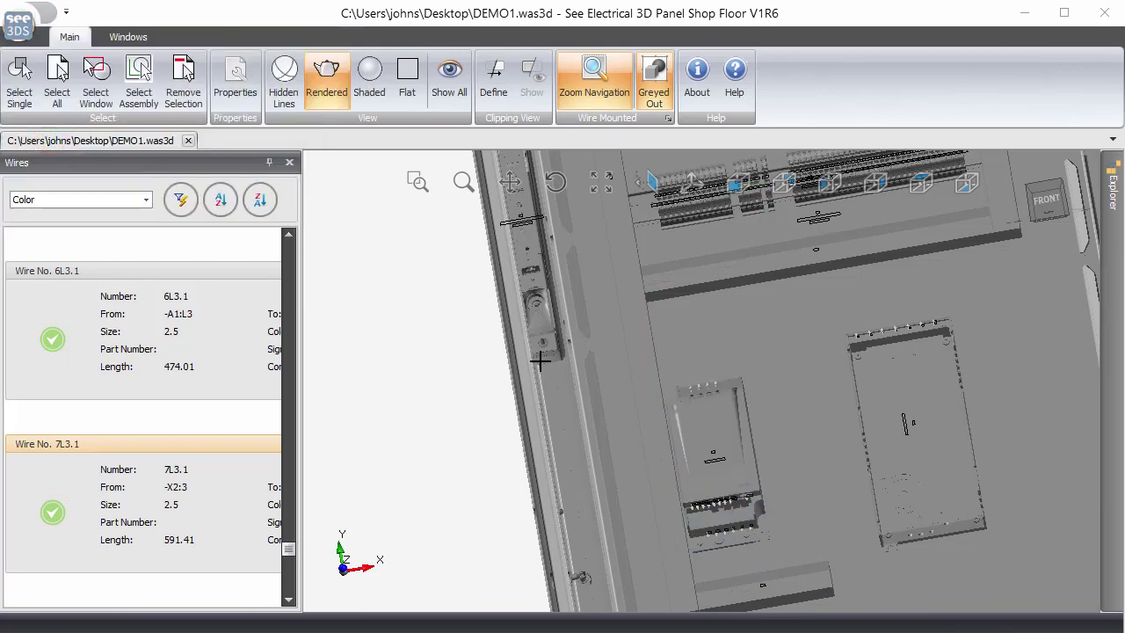
- Look over the lower cabinet and select wire 6L3.1 to view its route between -A1:L3 and -Q6:6
{"action": "scroll", "coordinate": [762, 389], "scroll_direction": "down", "scroll_amount": 3}
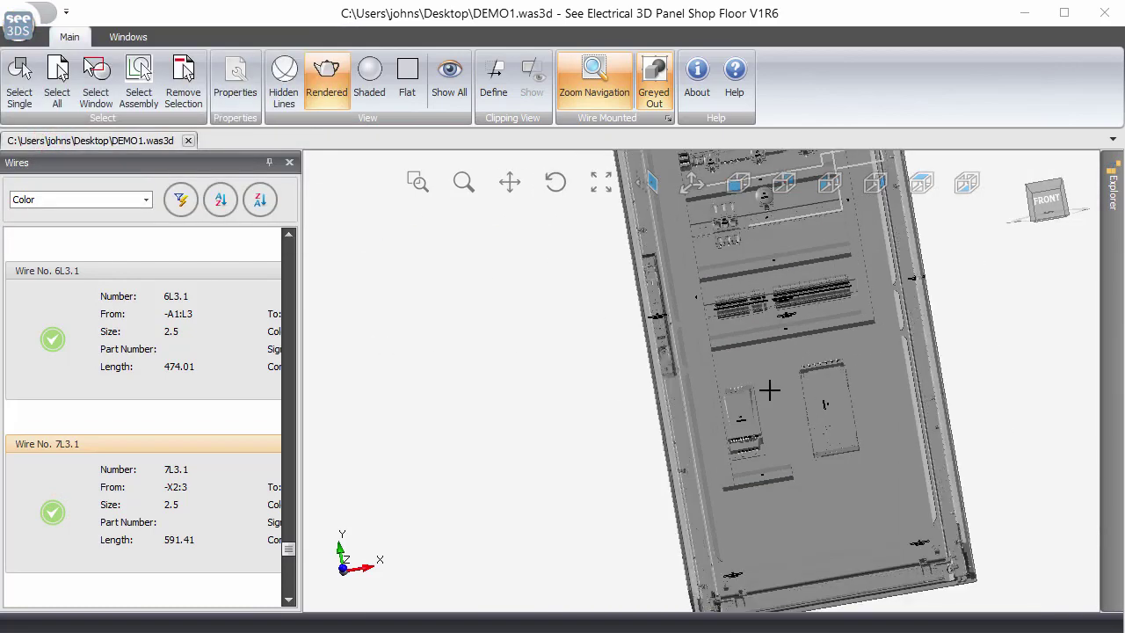
{"action": "middle_click_drag", "start_coordinate": [769, 390], "coordinate": [764, 353]}
{"action": "scroll", "coordinate": [756, 331], "scroll_direction": "up", "scroll_amount": 5}
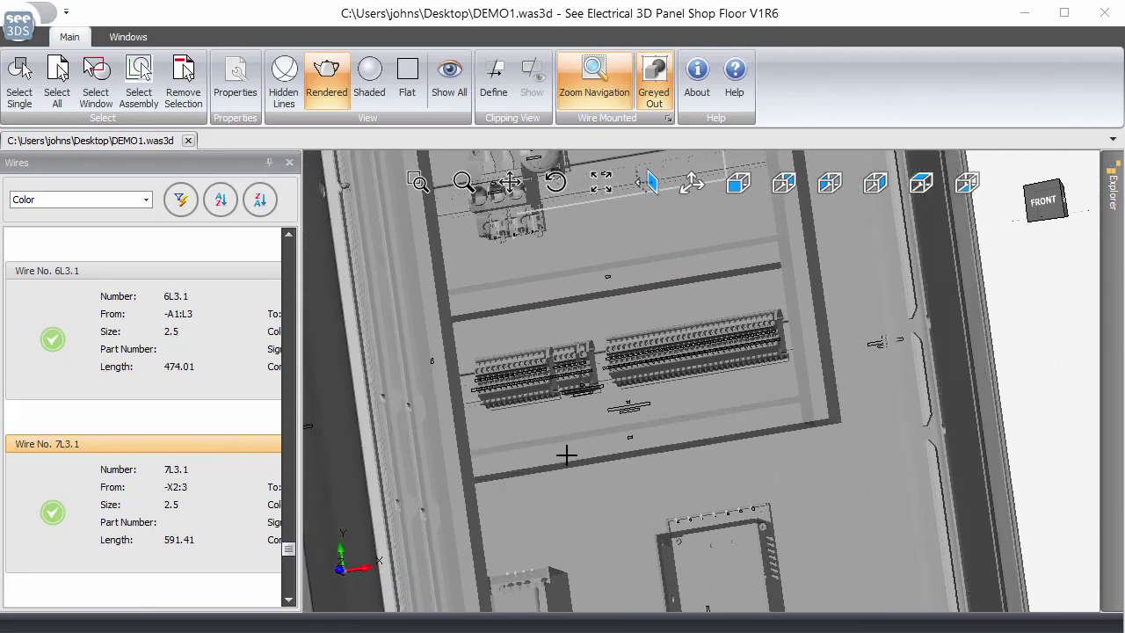
{"action": "middle_click_drag", "start_coordinate": [566, 454], "coordinate": [615, 430]}
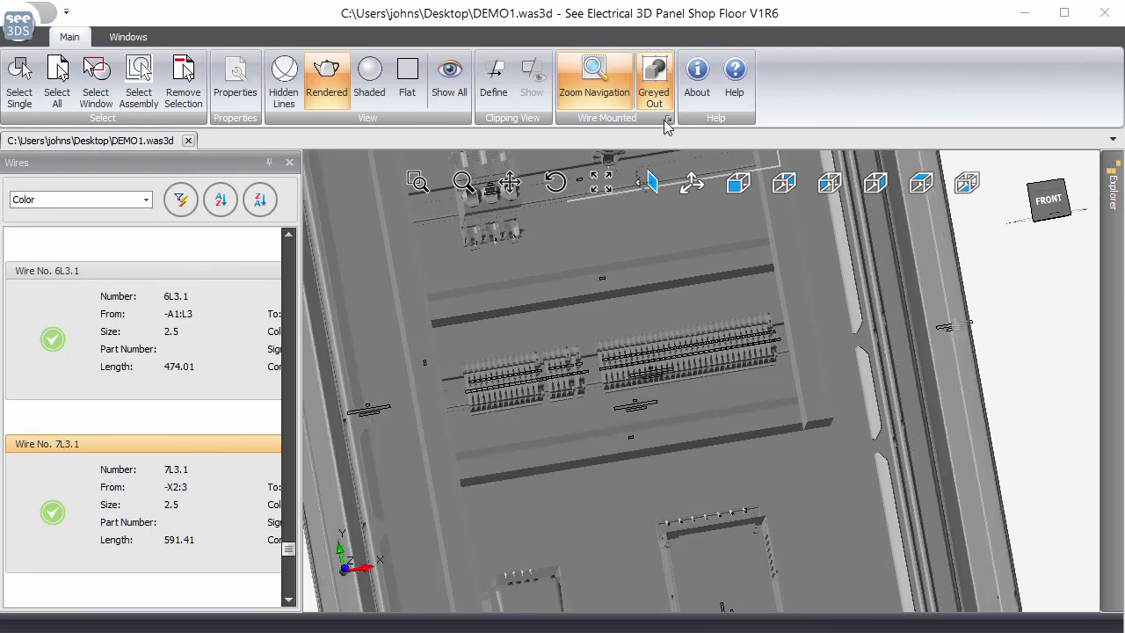
{"action": "left_click", "coordinate": [205, 269]}
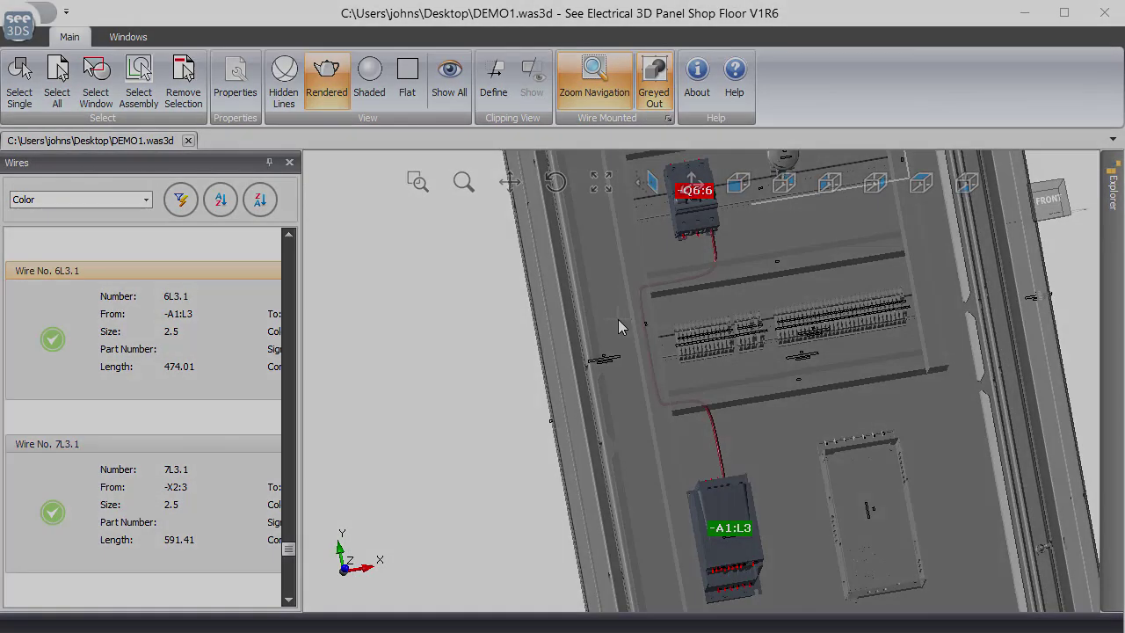